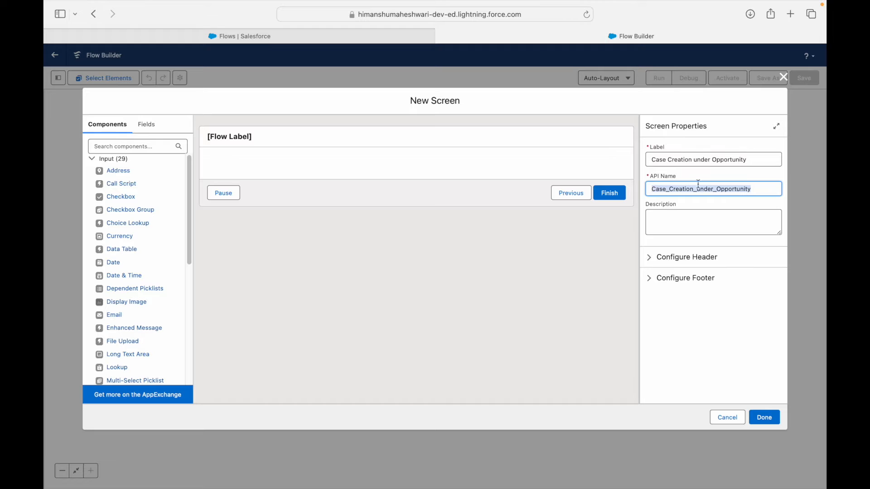
# Step: Hide the header and the Previous and Pause buttons on the Case Creation under Opportunity screen, and finish the screen element
pyautogui.click(651, 259)
pyautogui.click(650, 273)
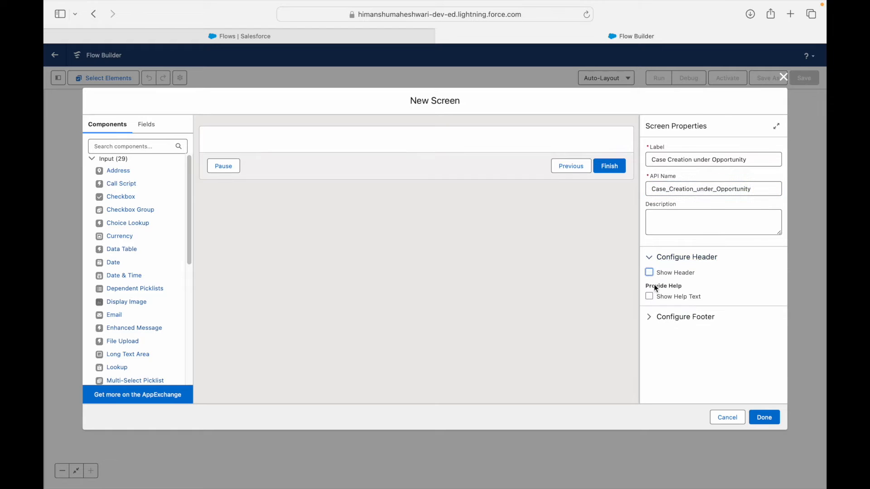
pyautogui.click(650, 317)
pyautogui.scroll(-5, 698, 341)
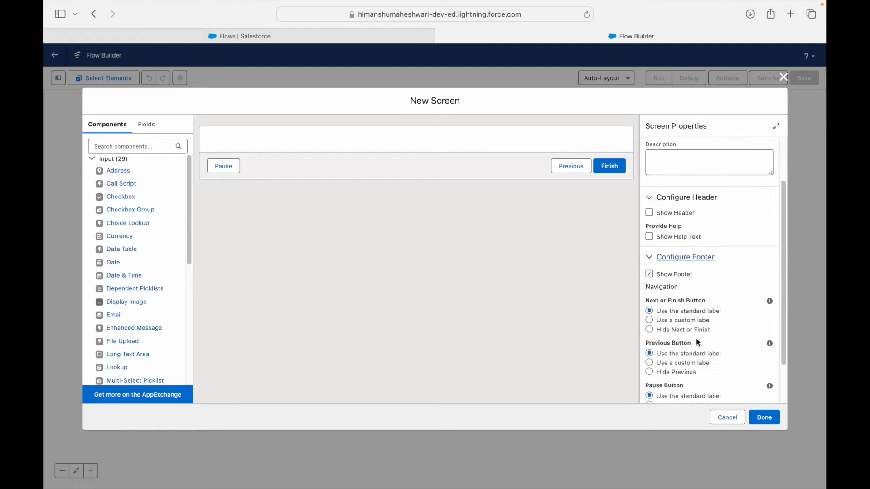
pyautogui.click(679, 320)
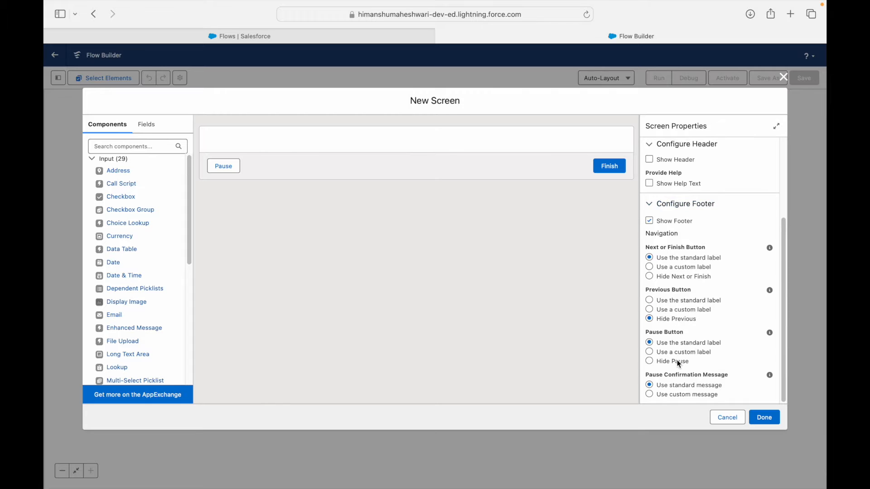
pyautogui.click(678, 362)
pyautogui.scroll(2, 683, 349)
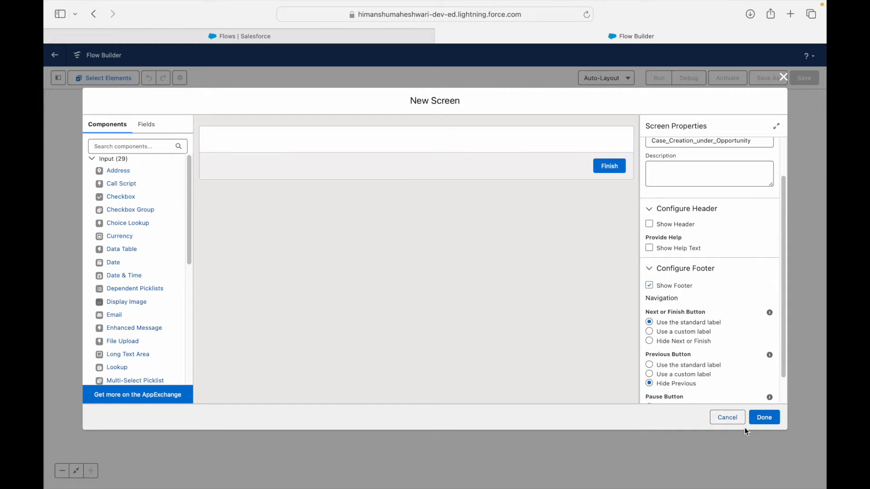
pyautogui.click(765, 425)
# Step: Start saving the flow and enter "Screen Flow" as its label
pyautogui.click(802, 83)
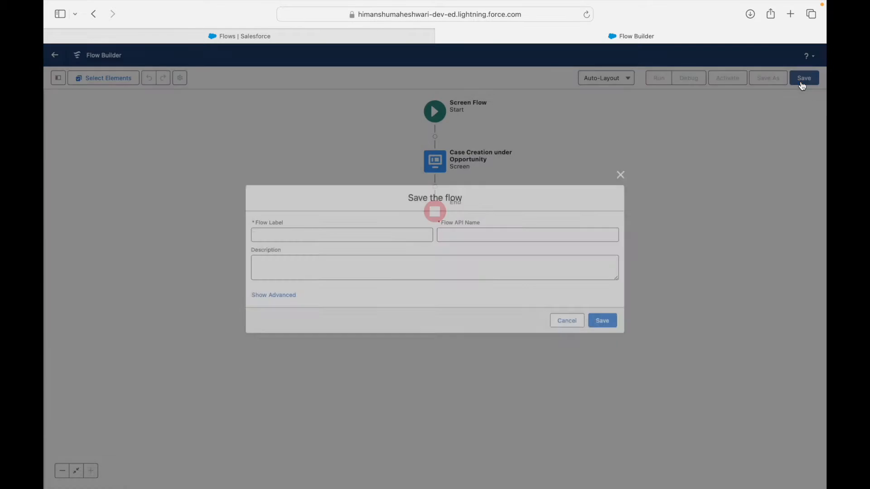
pyautogui.click(362, 238)
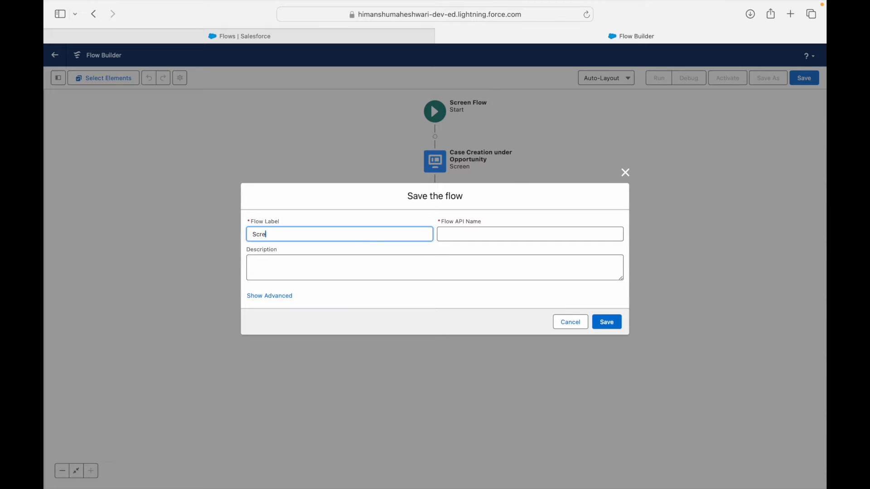
pyautogui.write('Screen Flow')
pyautogui.press('super+a')
pyautogui.press('Left')
pyautogui.write('Und')
pyautogui.press('BackSpace')
pyautogui.press('BackSpace')
pyautogui.press('BackSpace')
pyautogui.press('shift+super+Right')
pyautogui.press('Right')
# Step: Check how the existing use case flows are named in the Flows list, and return to the unsaved flow
pyautogui.click(183, 36)
pyautogui.scroll(-1, 209, 450)
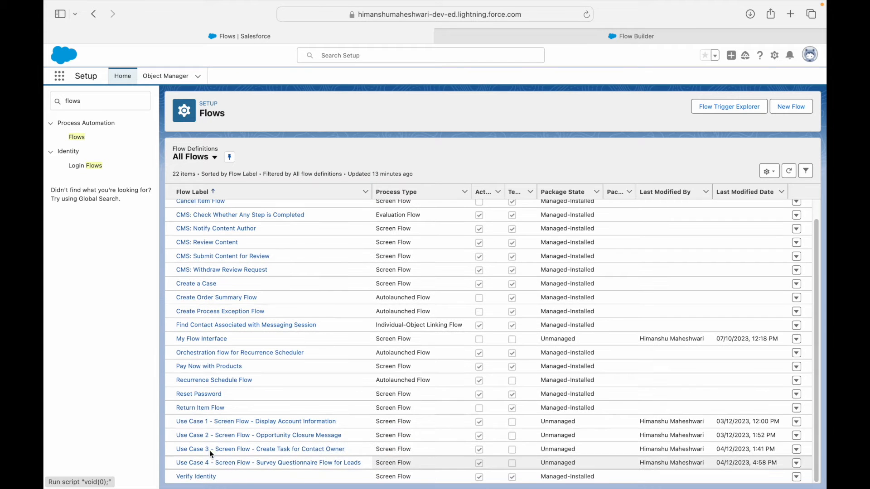
pyautogui.click(537, 37)
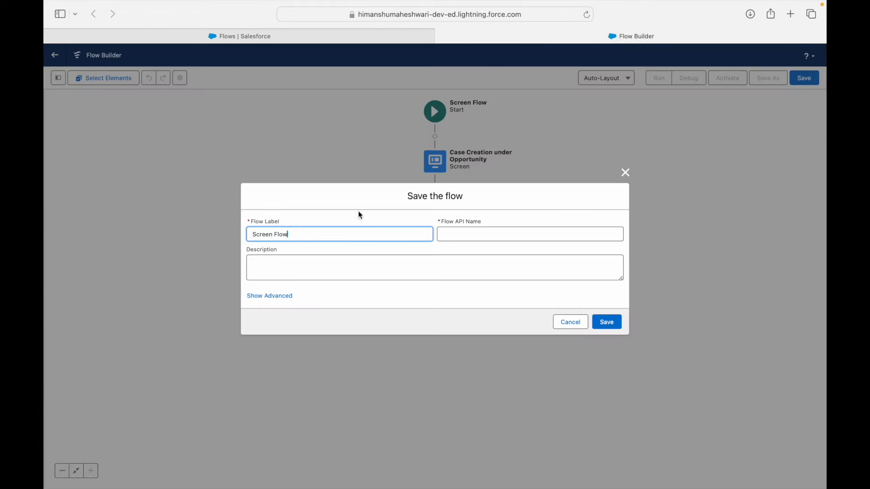
# Step: Complete the flow label as "Use Case 5 - Screen Flow - Create Case under Opportunity", save the flow and activate it
pyautogui.click(254, 234)
pyautogui.write('Use Case 5 -')
pyautogui.press('shift+super+Right')
pyautogui.press('Right')
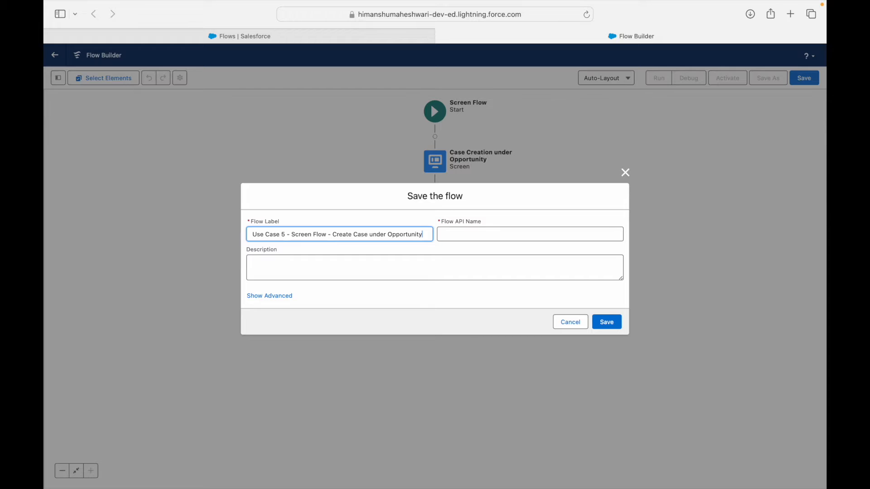
pyautogui.click(402, 304)
pyautogui.click(621, 325)
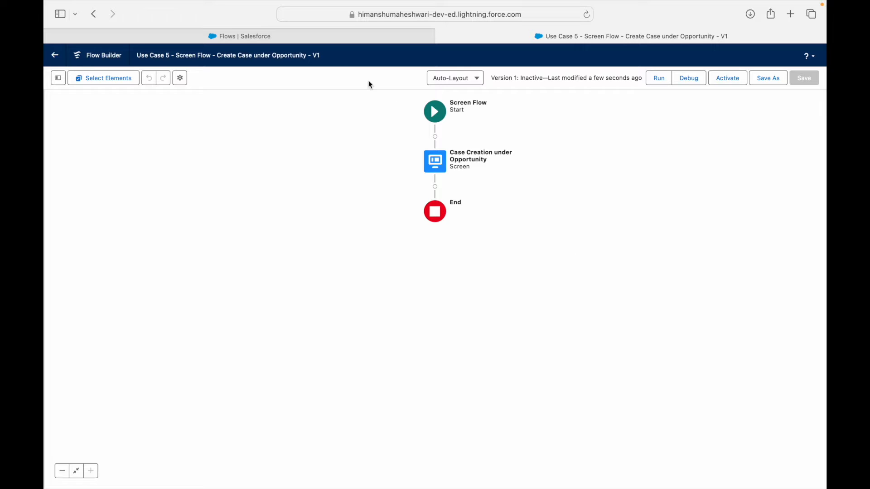
pyautogui.click(720, 77)
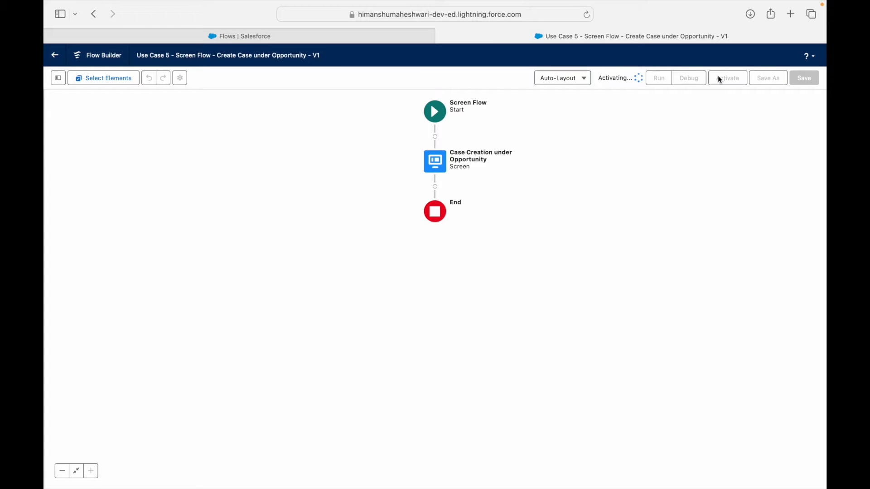
# Step: Return to the Flows setup page and switch it to Salesforce Classic
pyautogui.moveTo(212, 39)
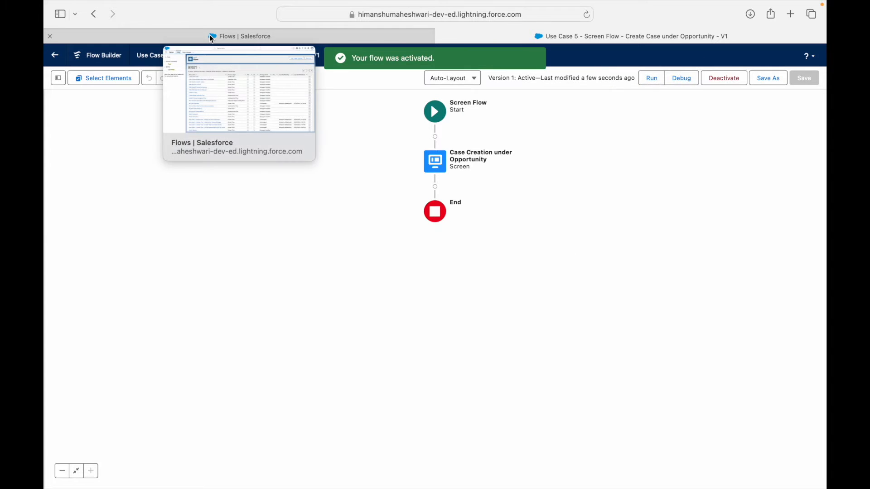
pyautogui.click(211, 38)
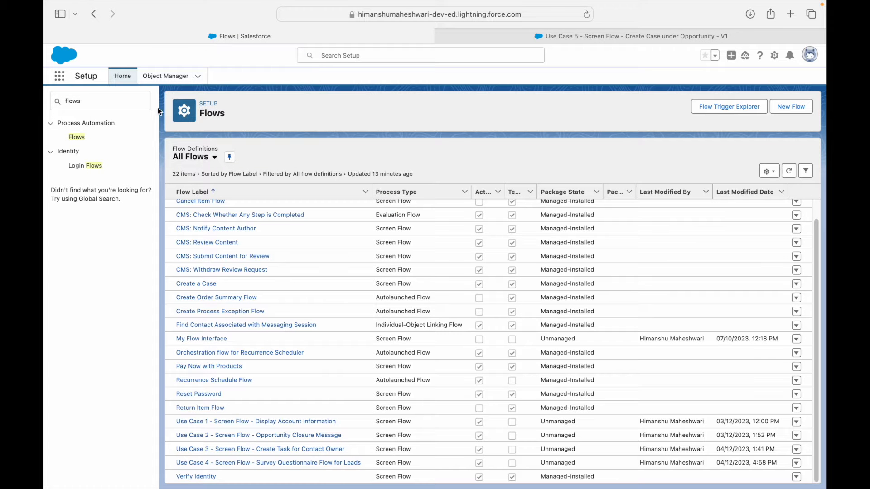
pyautogui.click(159, 82)
pyautogui.click(810, 54)
pyautogui.click(670, 188)
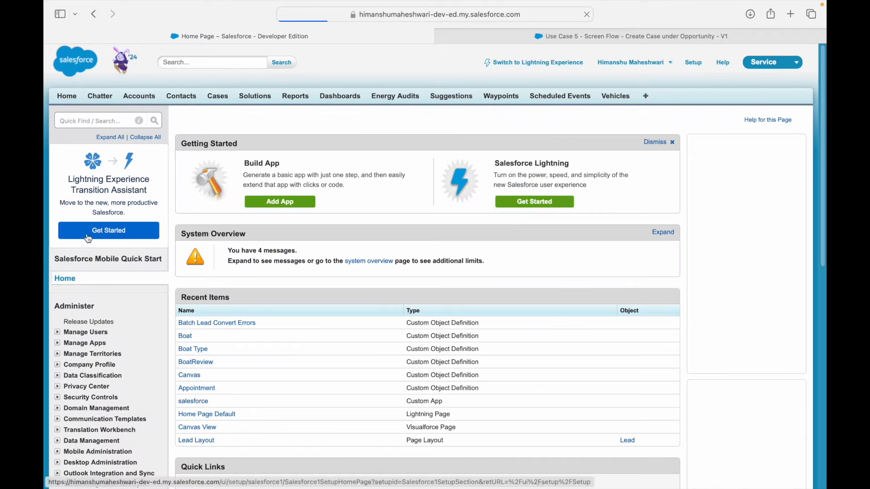
# Step: Start a new Opportunity action of type Flow that uses "Use Case 5 - Screen Flow - Create Case under Opportunity"
pyautogui.write('opportun')
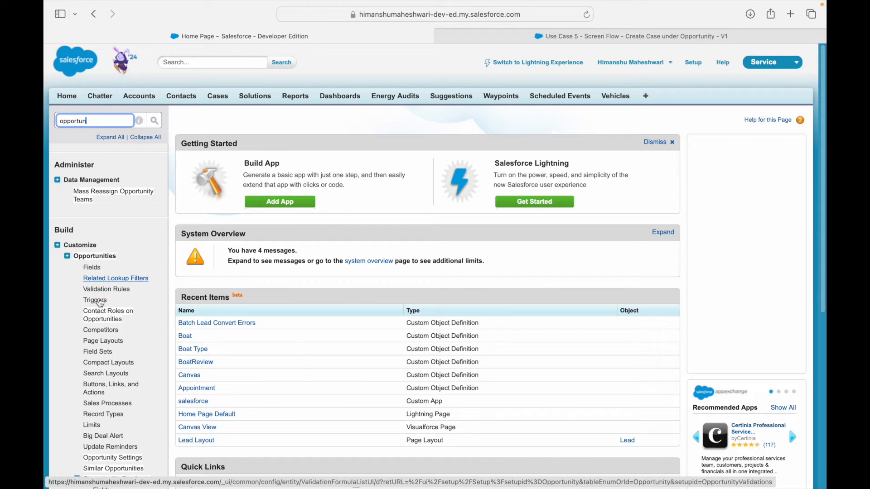
pyautogui.click(117, 384)
pyautogui.click(400, 174)
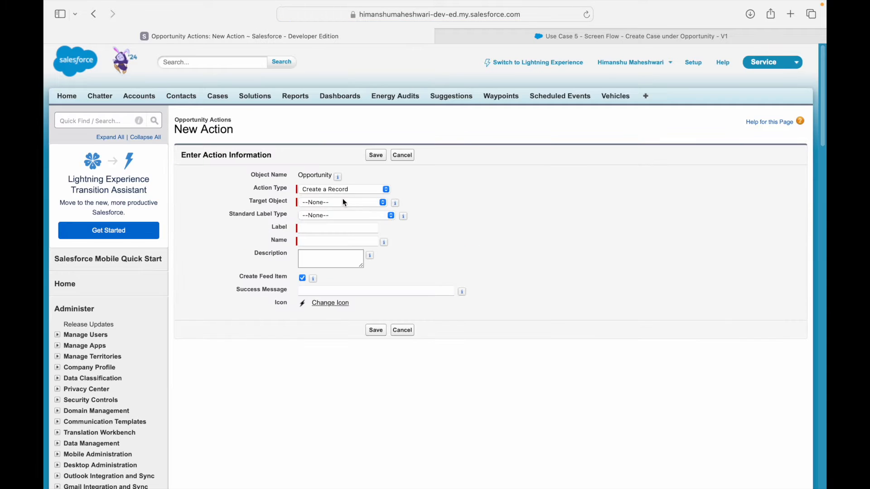
pyautogui.click(337, 189)
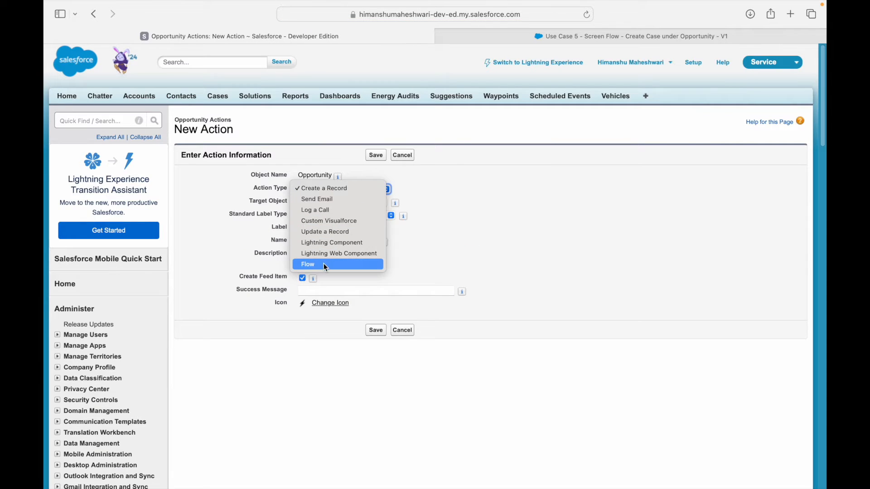
pyautogui.click(324, 265)
pyautogui.click(327, 202)
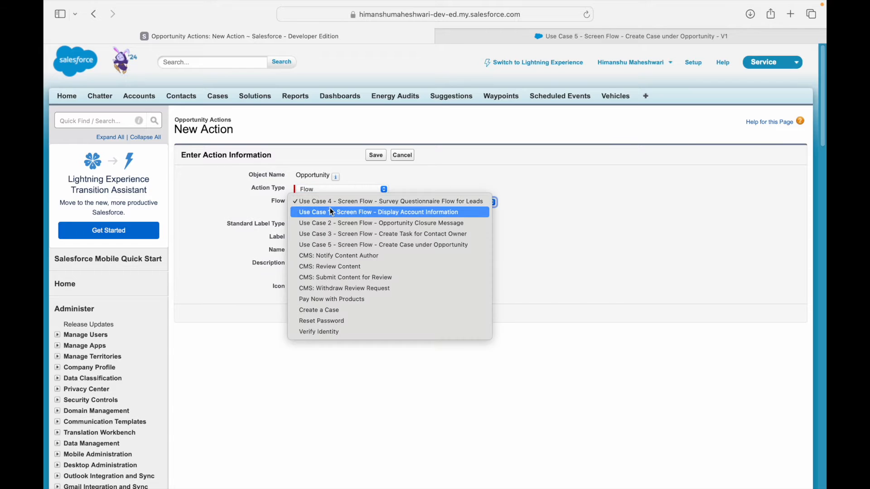
pyautogui.click(330, 245)
pyautogui.click(325, 224)
pyautogui.click(326, 225)
# Step: Label the new action "Log Case" and save it
pyautogui.click(325, 238)
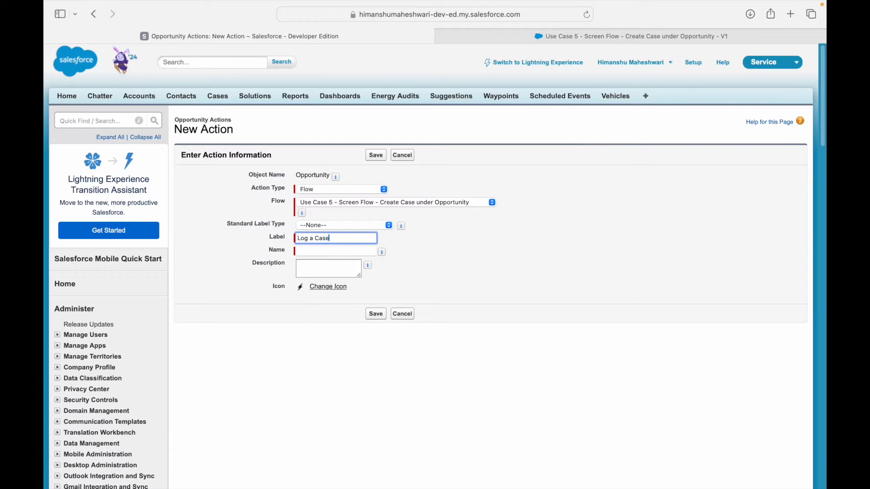
pyautogui.write('Log a Case')
pyautogui.press('super+a')
pyautogui.write('Log Case')
pyautogui.press('Tab')
pyautogui.click(417, 235)
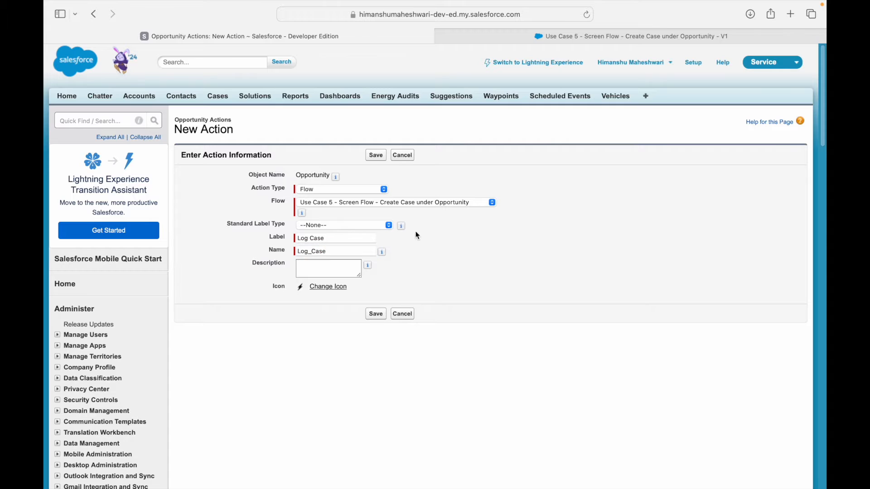
pyautogui.click(382, 154)
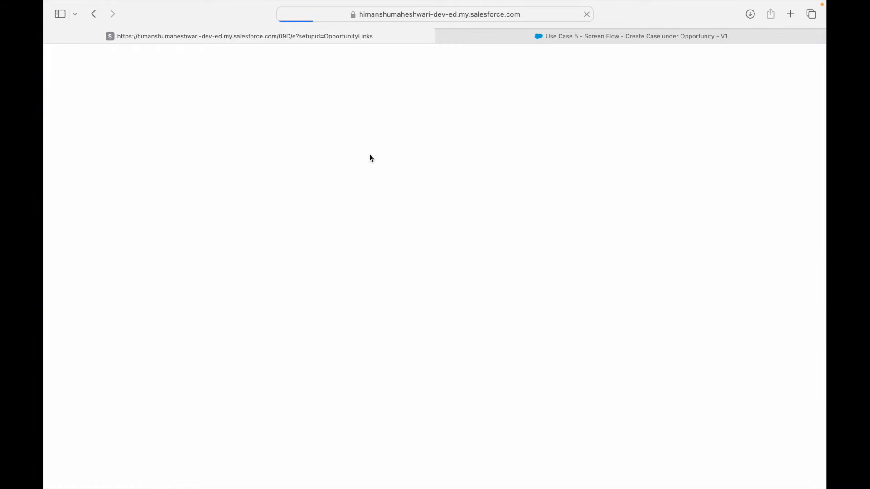
# Step: Find the Opportunity page layouts in Setup and open Opportunity Layout for editing
pyautogui.click(104, 120)
pyautogui.write('opportunit')
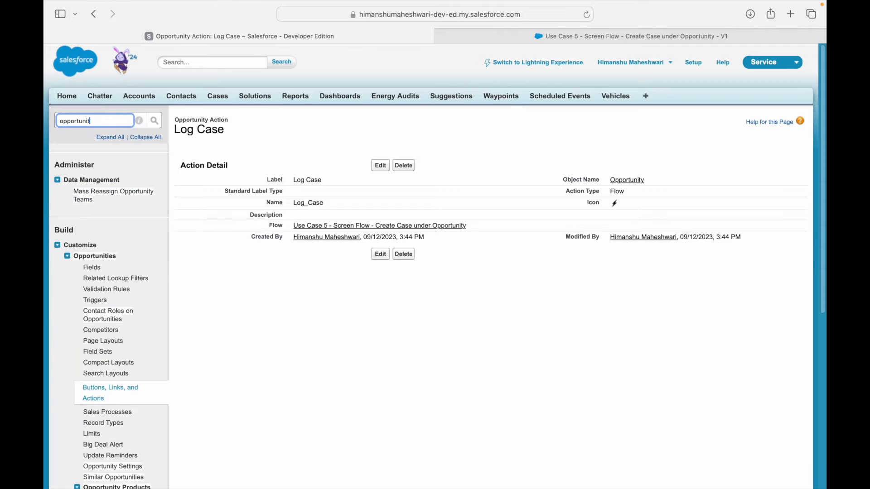
pyautogui.write('i')
pyautogui.click(101, 276)
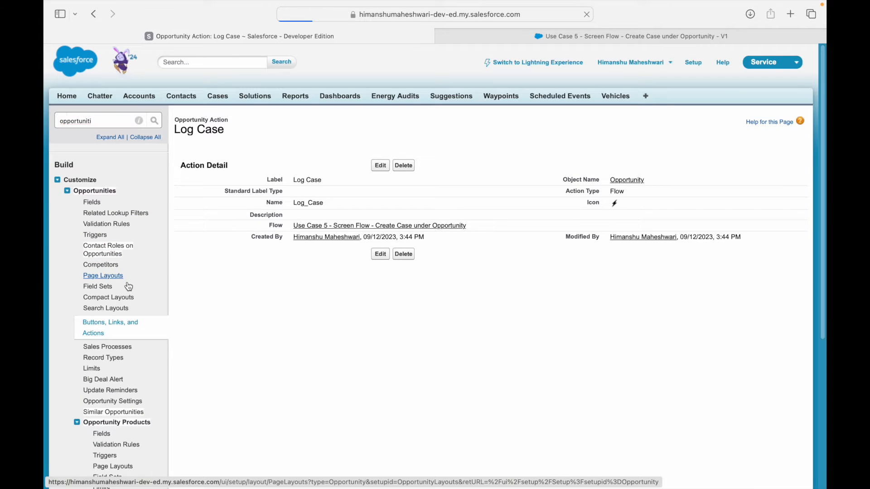
pyautogui.click(188, 247)
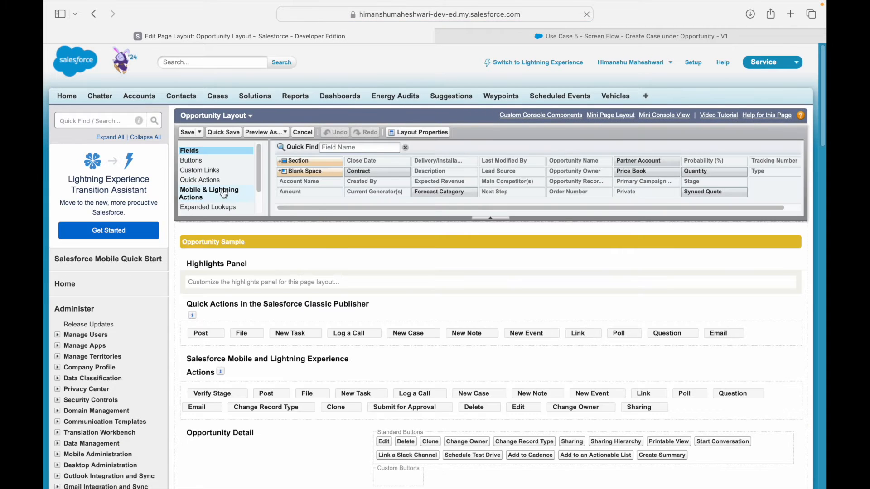
# Step: Add the Log Case action before Verify Stage in the Salesforce Mobile and Lightning Experience Actions and save the layout
pyautogui.click(228, 191)
pyautogui.click(345, 148)
pyautogui.write('Log C')
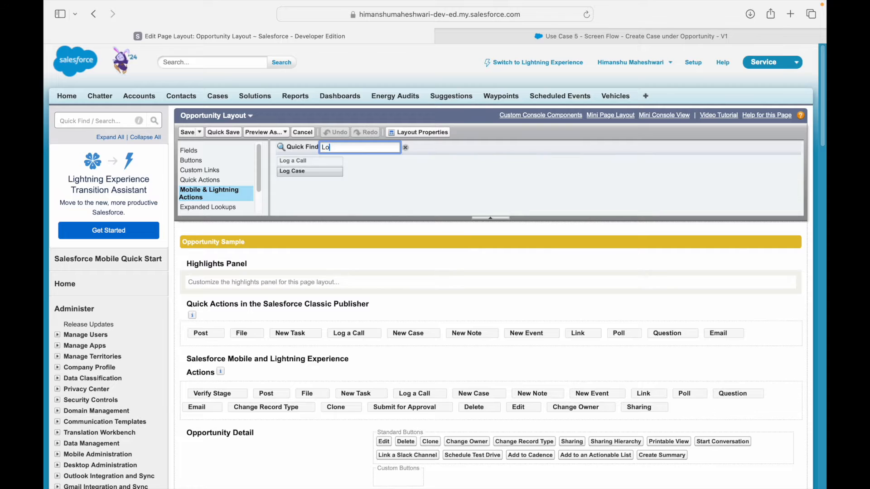
pyautogui.moveTo(317, 162); pyautogui.dragTo(201, 393)
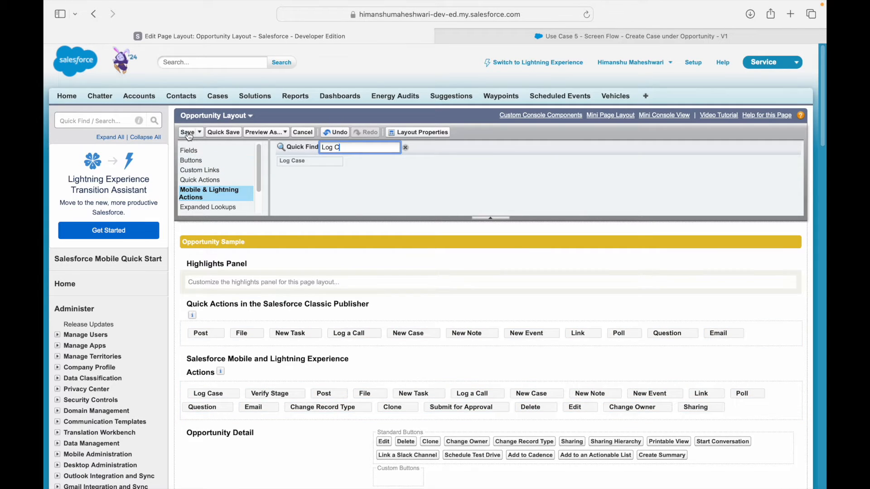
pyautogui.click(226, 133)
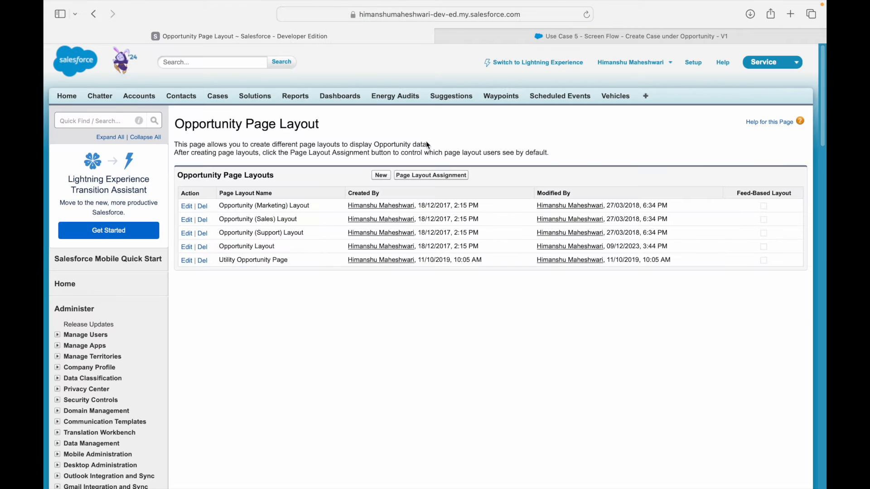
# Step: Switch to Lightning Experience and open the Test Sold Opp opportunity
pyautogui.click(551, 64)
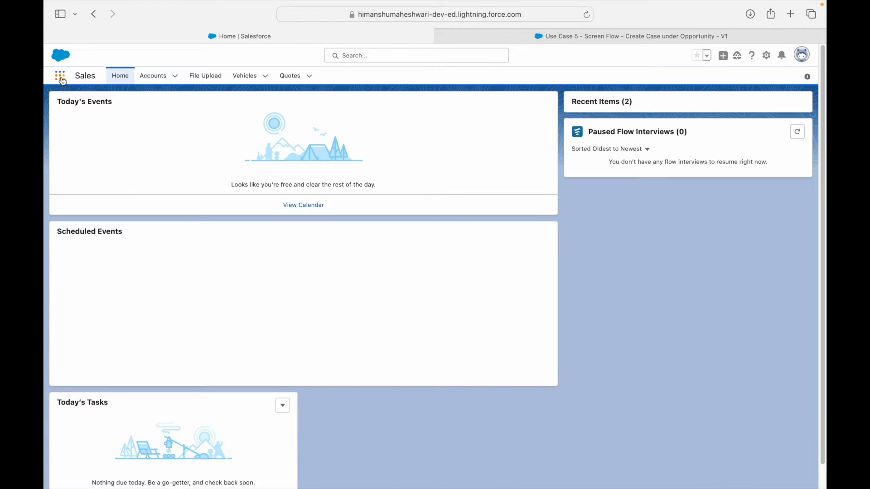
pyautogui.click(60, 78)
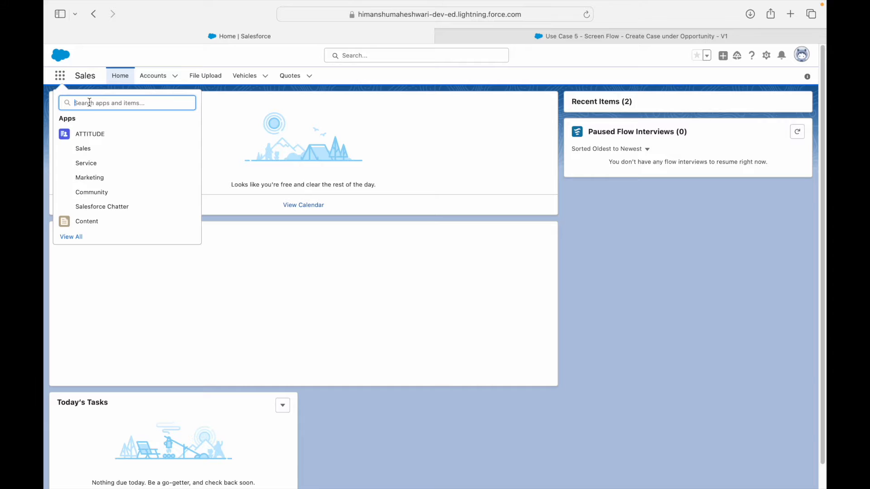
pyautogui.write('Opport')
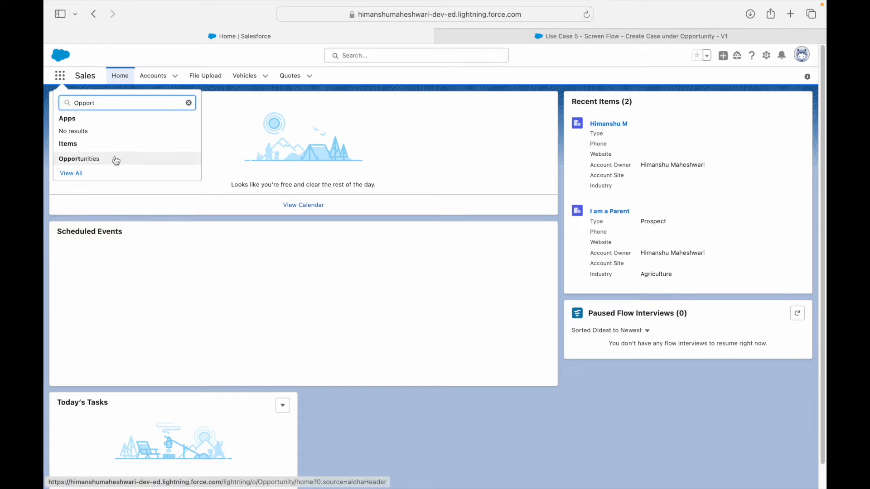
pyautogui.click(101, 159)
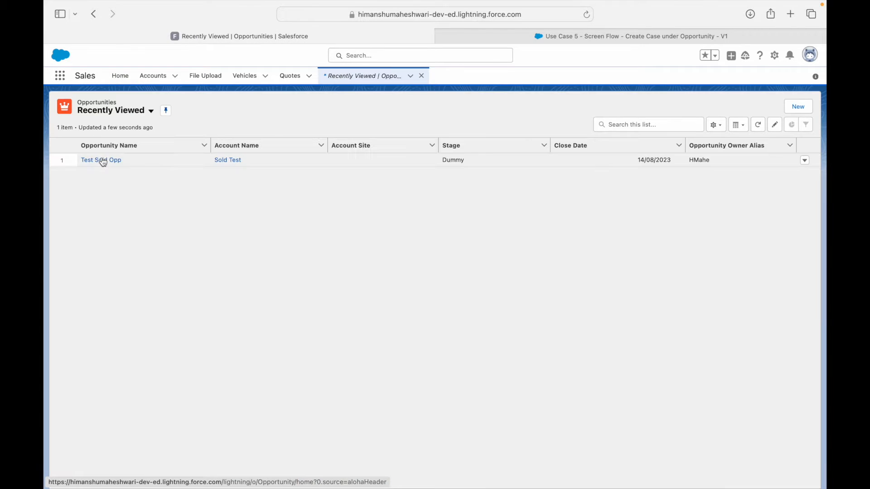
pyautogui.click(101, 160)
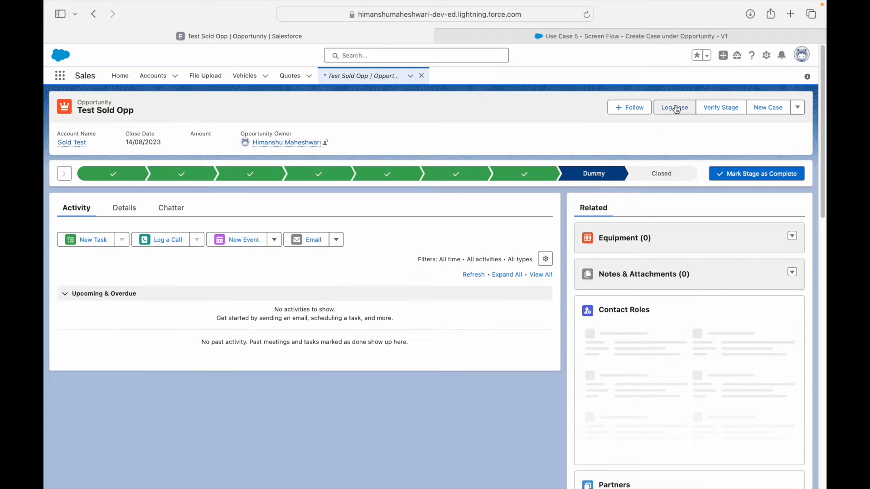
# Step: Test the Log Case action on the opportunity by running it to its finish, and return to the flow in Flow Builder
pyautogui.click(675, 109)
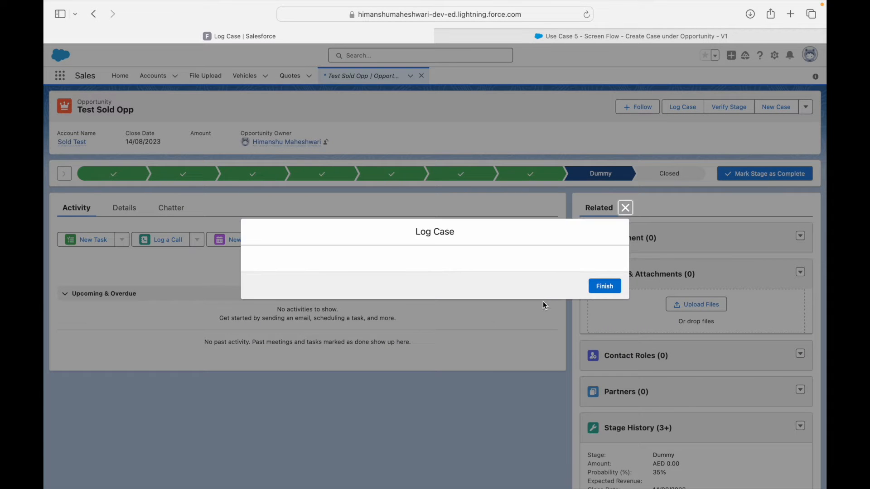
pyautogui.click(606, 288)
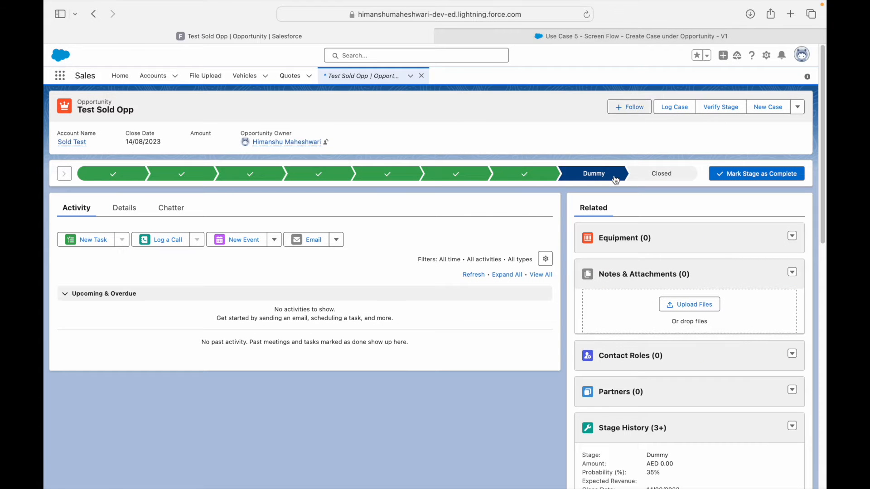
pyautogui.click(573, 39)
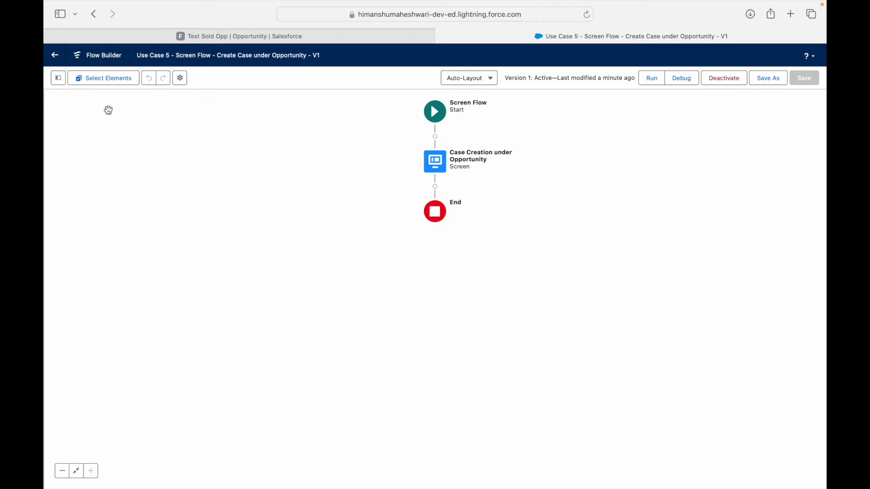
# Step: Create a single record variable named recordId for the Opportunity object and make it available for input
pyautogui.click(58, 78)
pyautogui.click(78, 162)
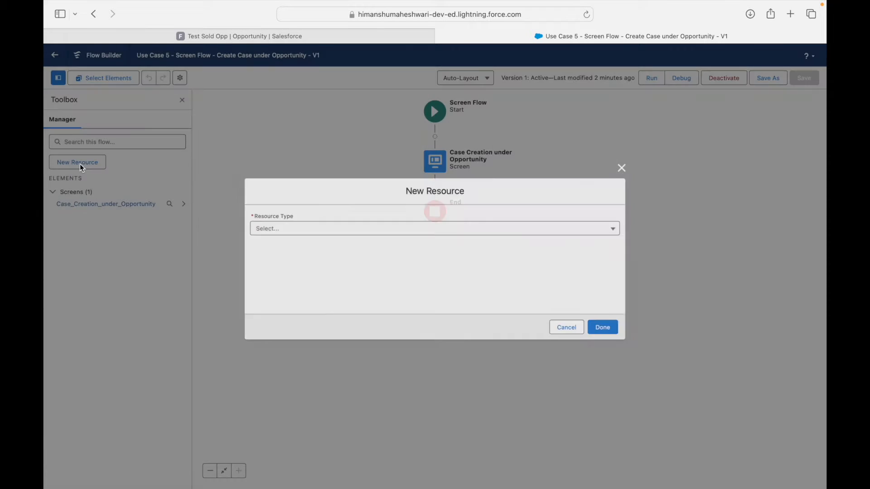
pyautogui.click(290, 229)
pyautogui.click(287, 248)
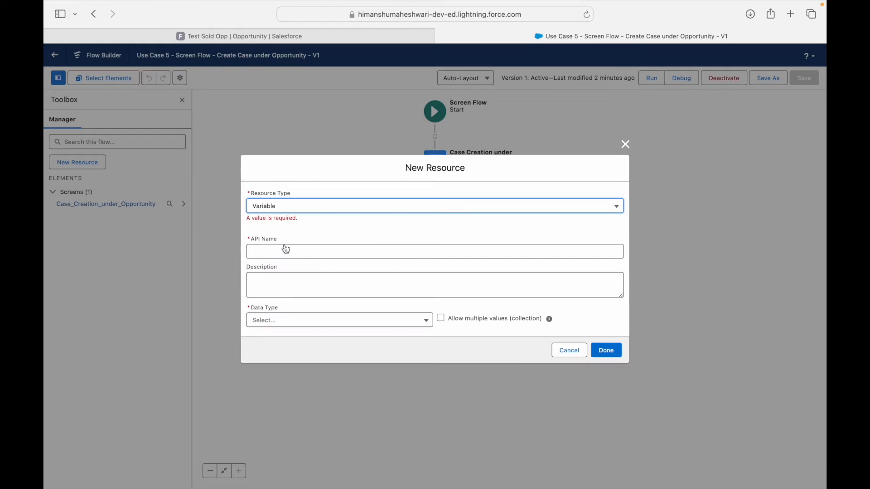
pyautogui.click(284, 250)
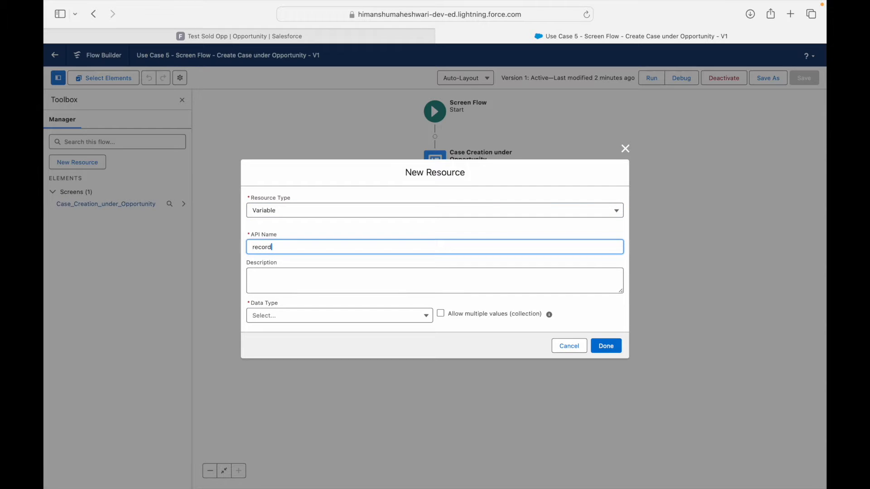
pyautogui.click(294, 290)
pyautogui.click(286, 316)
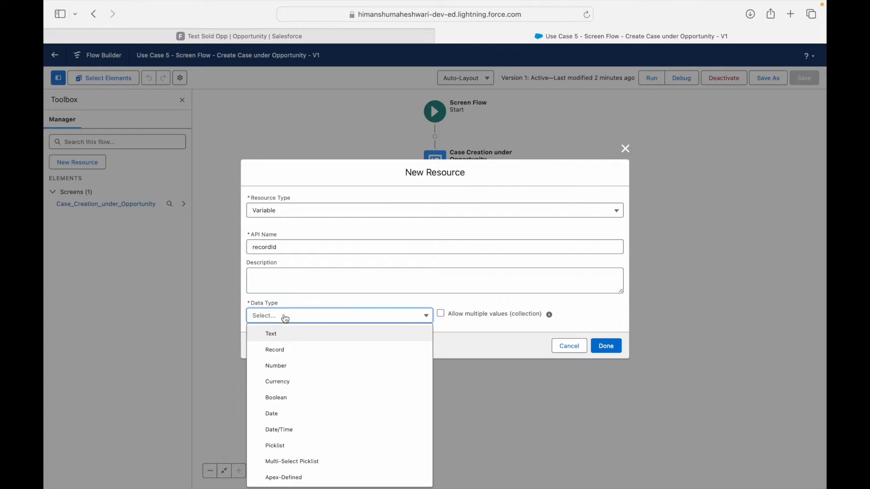
pyautogui.click(292, 348)
pyautogui.click(409, 315)
pyautogui.write('Opportun')
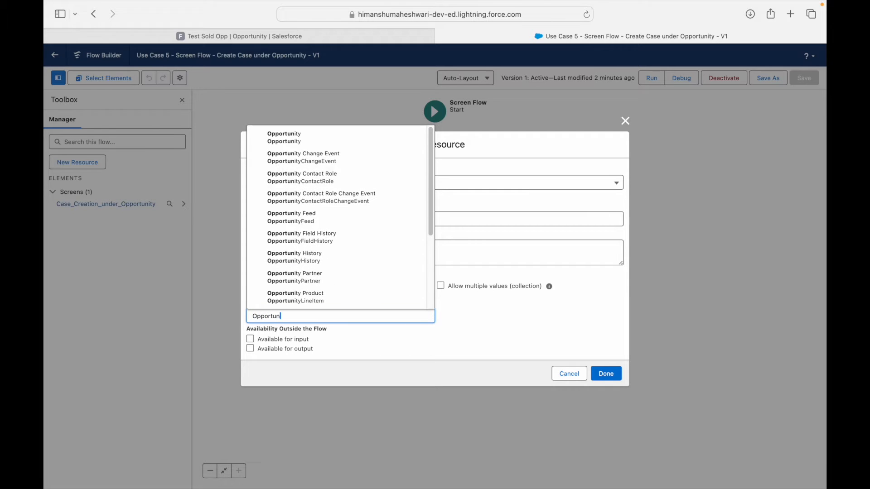
pyautogui.click(362, 138)
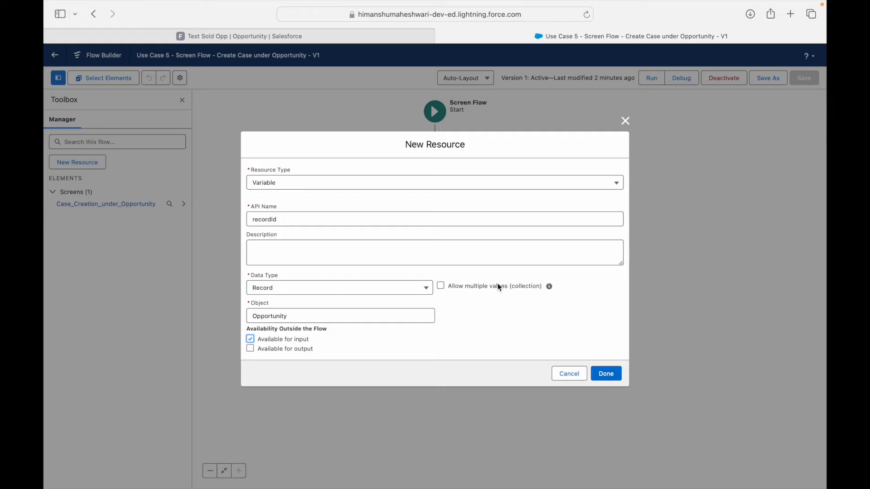
pyautogui.click(607, 373)
# Step: Save the flow with the new variable as a new version
pyautogui.click(768, 78)
pyautogui.click(606, 333)
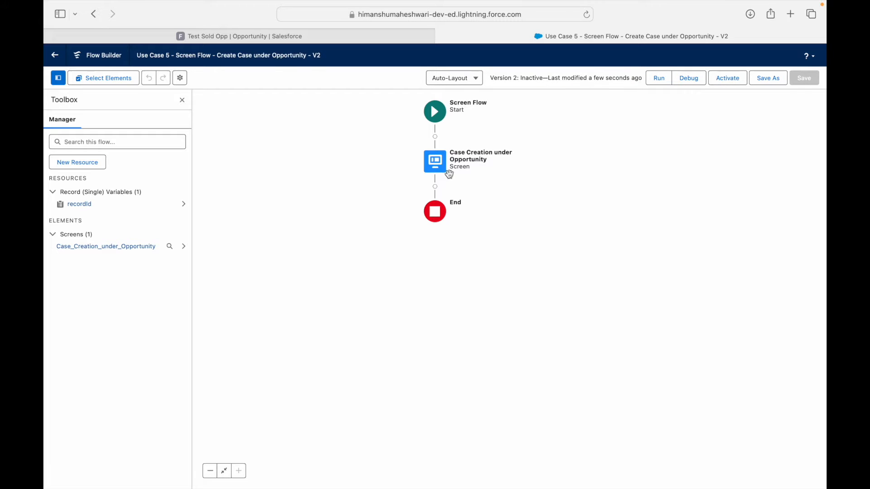
pyautogui.hotkey('ctrl', 'Left')
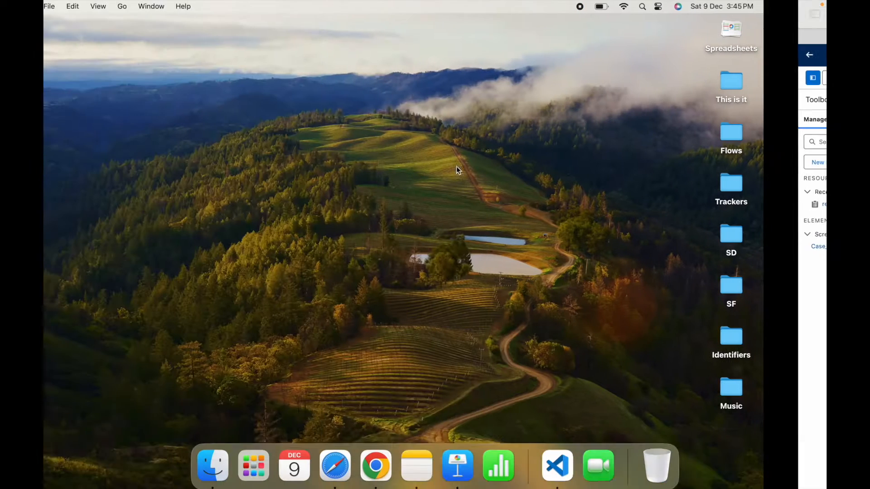
pyautogui.hotkey('ctrl', 'Right')
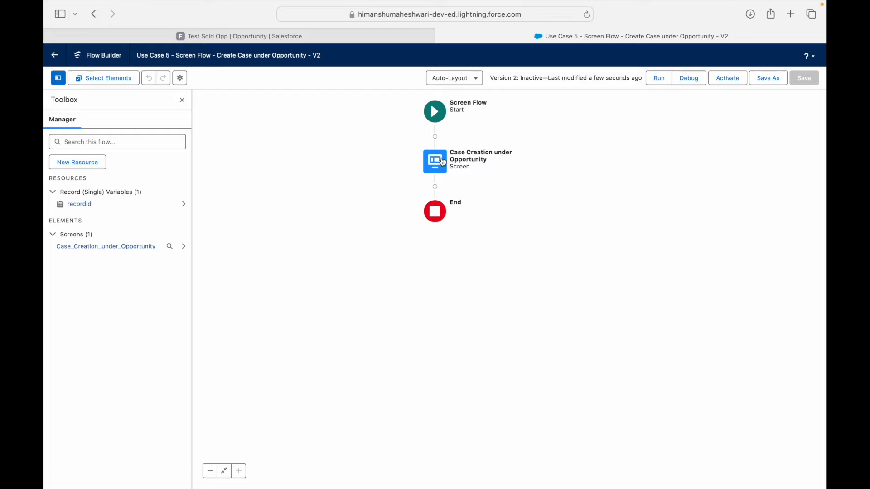
# Step: From the Test Sold Opp page, go to the Cases list and open a blank New Case form
pyautogui.click(362, 33)
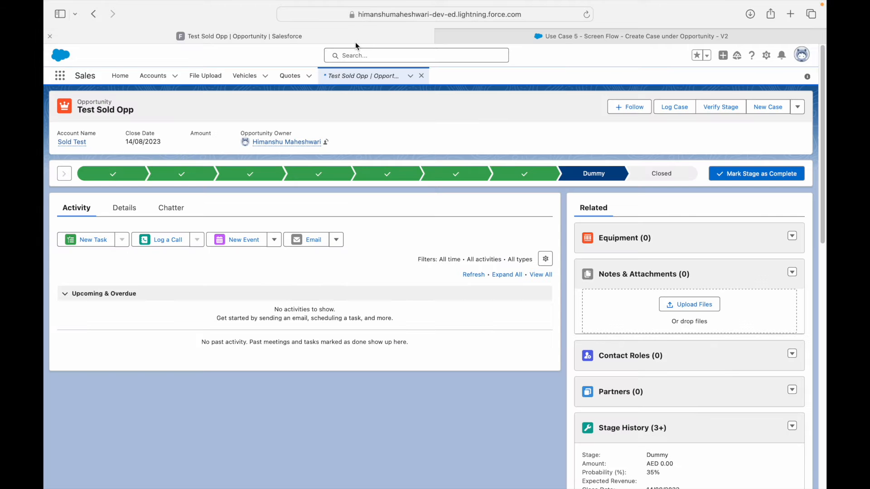
pyautogui.click(62, 77)
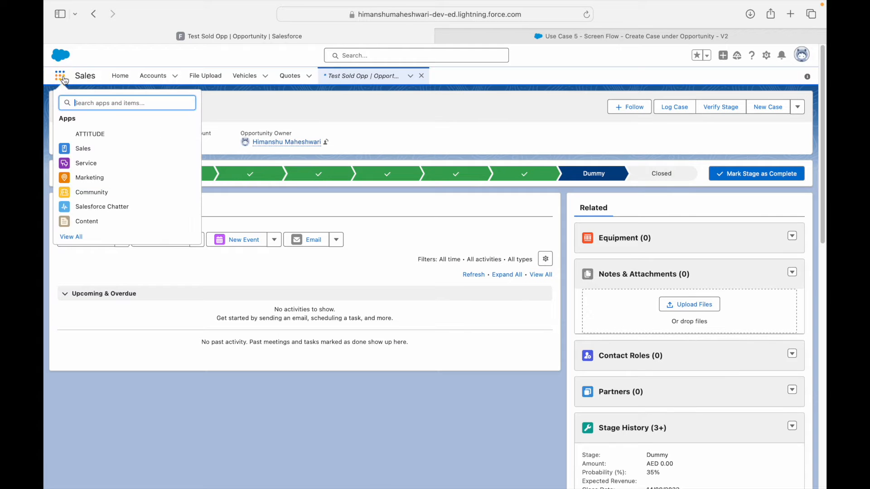
pyautogui.write('Case')
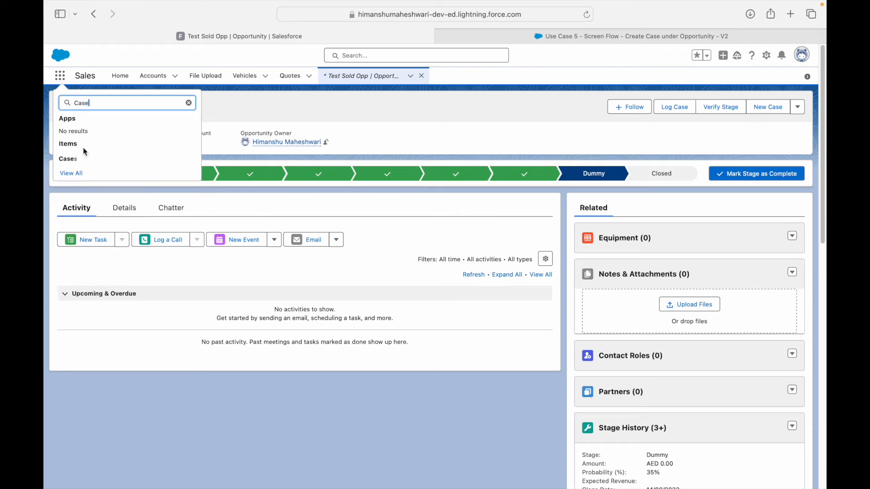
pyautogui.click(69, 160)
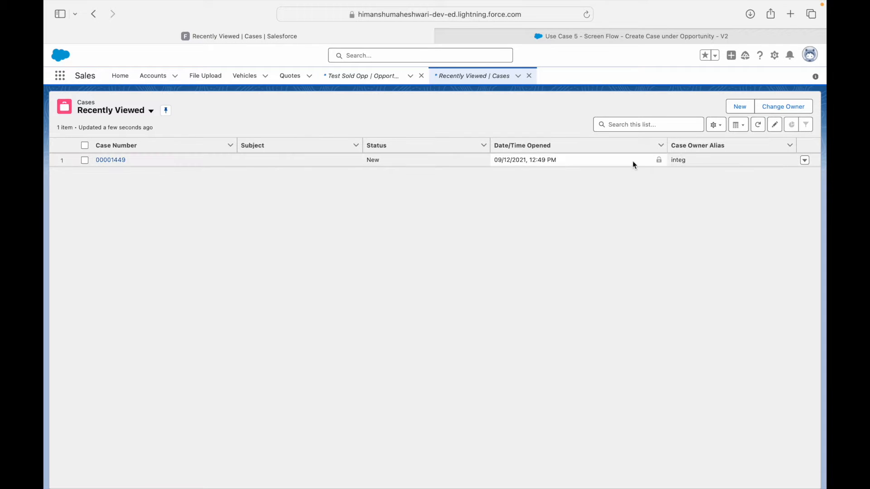
pyautogui.click(741, 108)
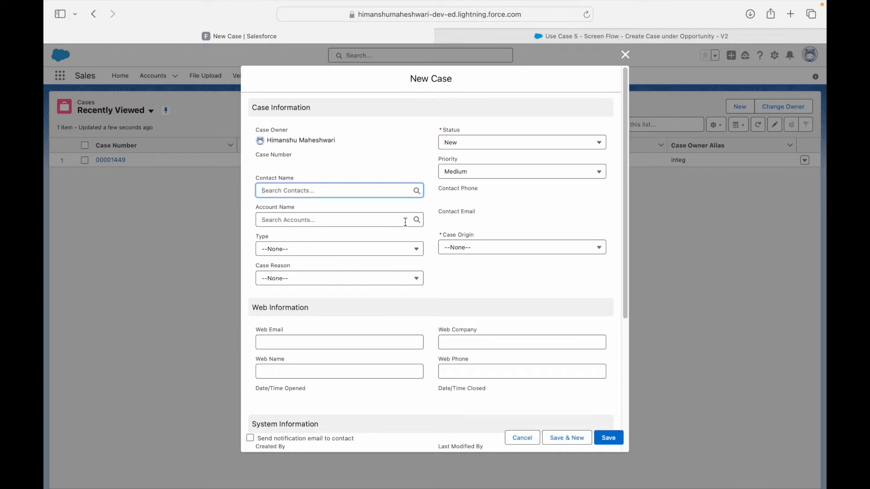
# Step: Examine the fields of the New Case form, including Type, Status, Case Reason and the required ones
pyautogui.click(344, 252)
pyautogui.click(496, 277)
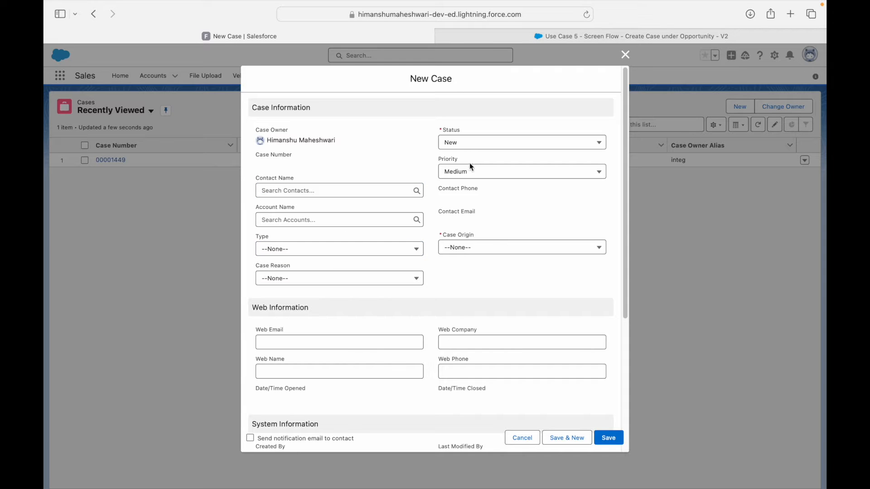
pyautogui.click(467, 143)
pyautogui.click(471, 285)
pyautogui.scroll(-5, 472, 288)
pyautogui.scroll(4, 468, 284)
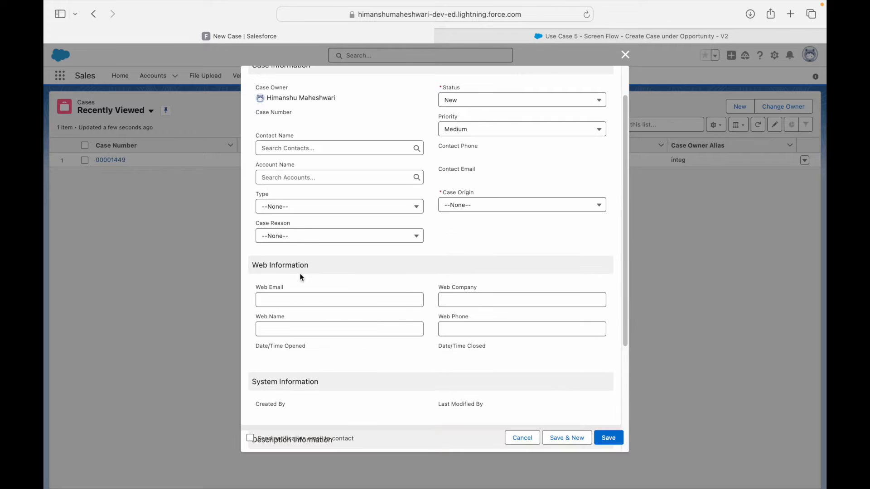
pyautogui.click(295, 237)
pyautogui.click(447, 239)
# Step: Return to the flow and add two Picklist components to the Case Creation under Opportunity screen
pyautogui.click(502, 36)
pyautogui.doubleClick(431, 171)
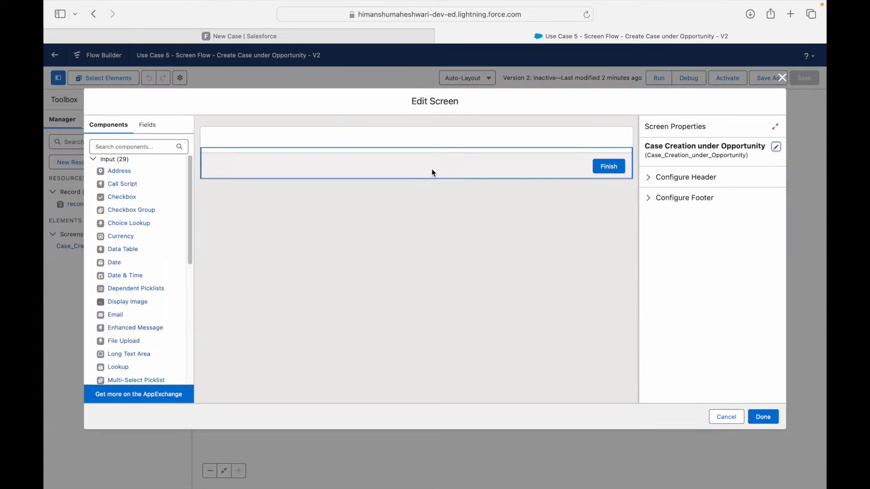
pyautogui.click(102, 151)
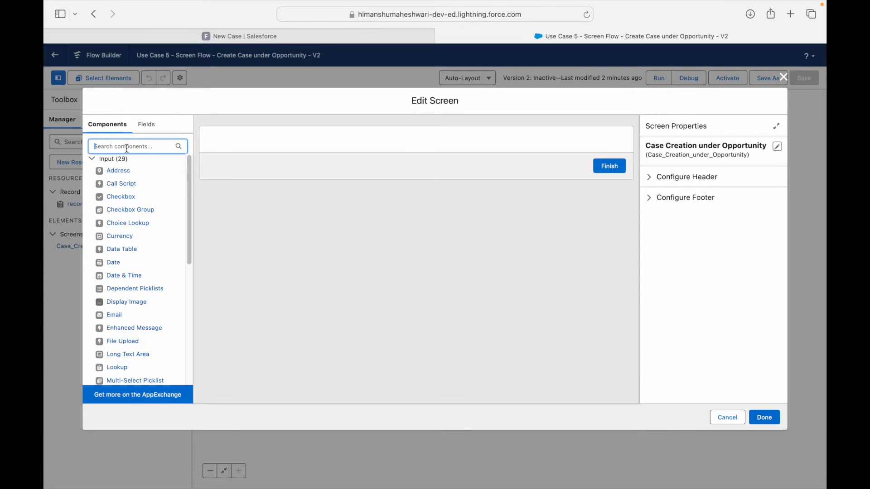
pyautogui.write('Pickl')
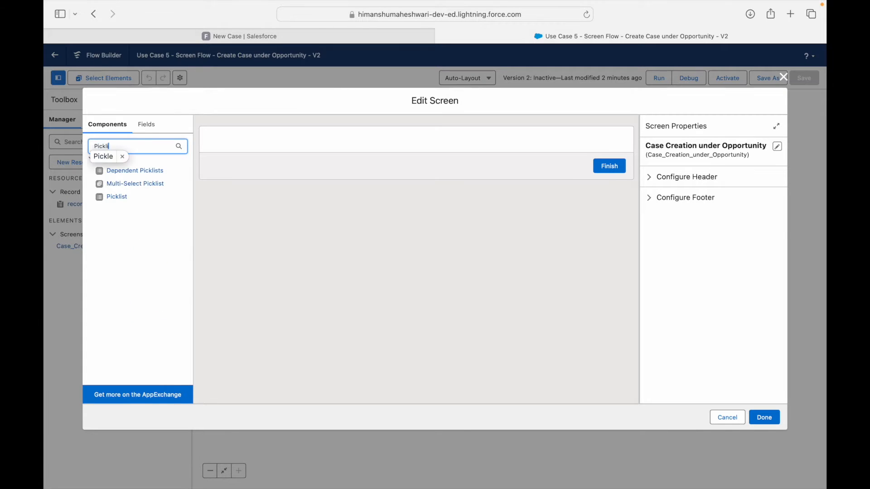
pyautogui.write('e')
pyautogui.press('BackSpace')
pyautogui.write('i')
pyautogui.click(124, 199)
pyautogui.moveTo(125, 200); pyautogui.dragTo(220, 144)
pyautogui.moveTo(124, 200); pyautogui.dragTo(225, 162)
# Step: Check the available options for Status and Case Origin on the New Case form
pyautogui.click(374, 36)
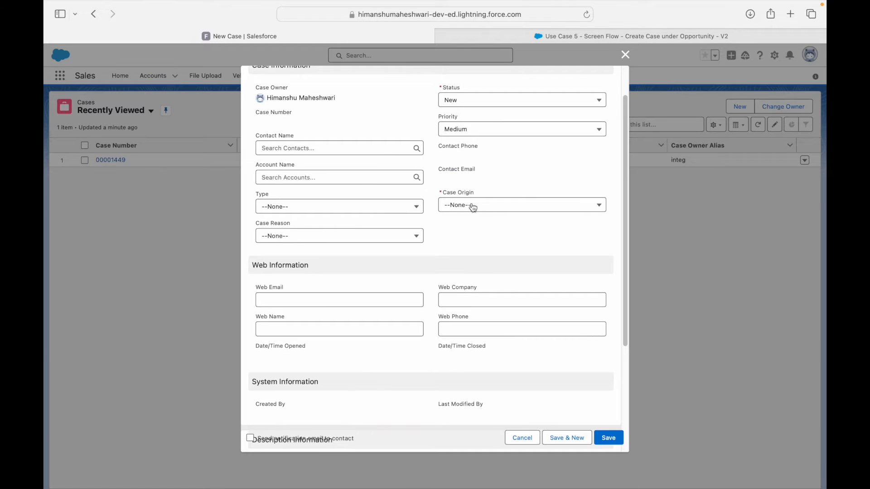
pyautogui.click(459, 100)
pyautogui.click(459, 100)
pyautogui.click(460, 101)
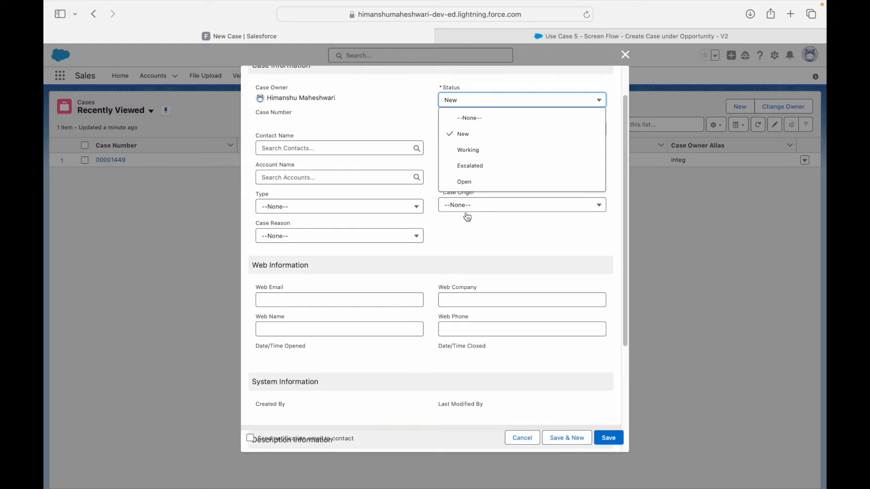
pyautogui.click(466, 209)
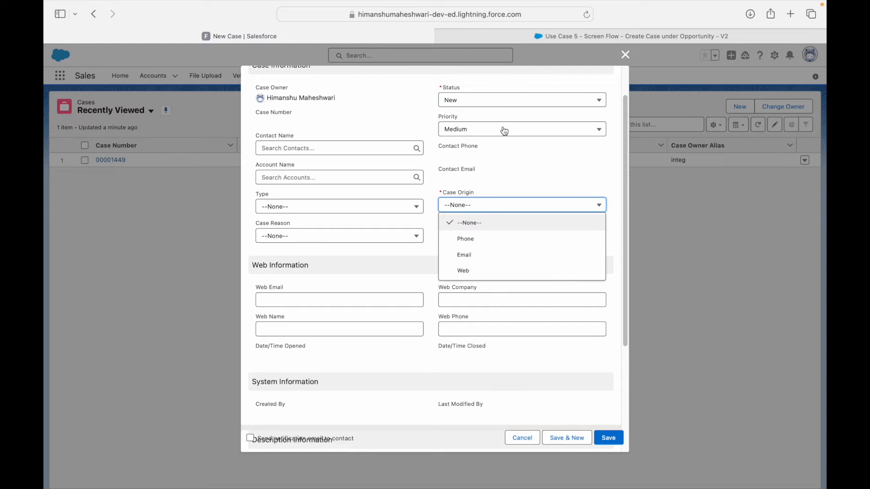
# Step: Back in the flow screen, label the first picklist Case Origin with API name Case_Origin and make it required
pyautogui.click(519, 38)
pyautogui.click(711, 160)
pyautogui.write('C')
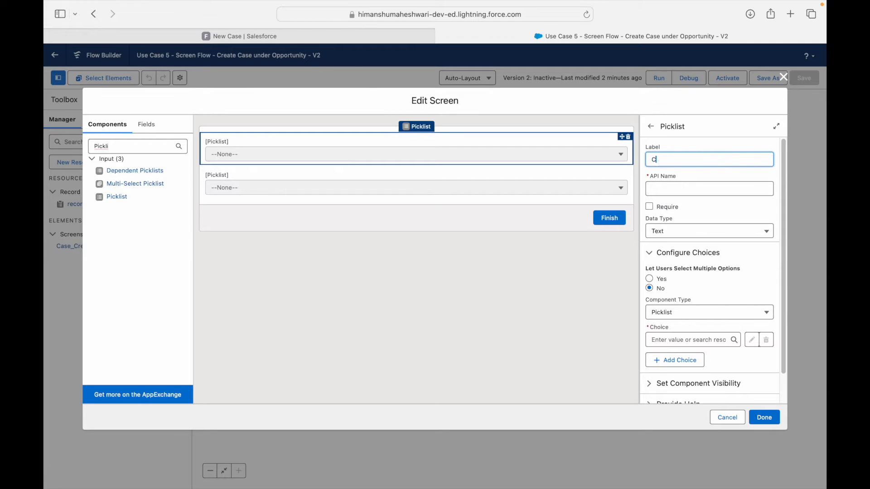
pyautogui.write('ase Origin')
pyautogui.press('Tab')
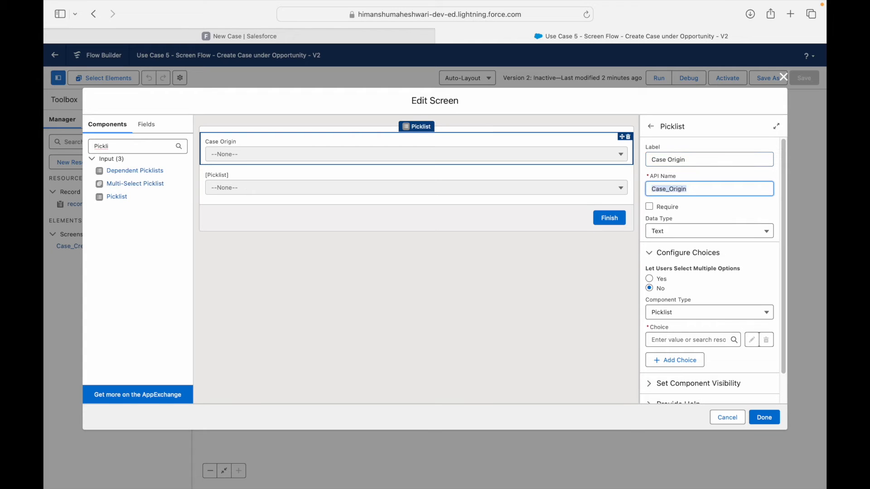
pyautogui.click(661, 210)
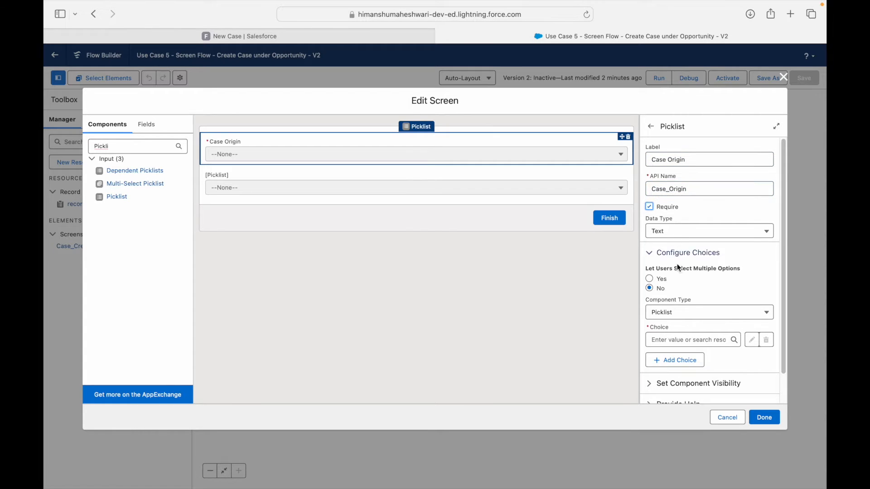
# Step: Keep Picklist as the Case Origin component type and start a new Picklist Choice Set resource for its choices named CaseOriginChoice
pyautogui.scroll(-1, 689, 288)
pyautogui.click(689, 288)
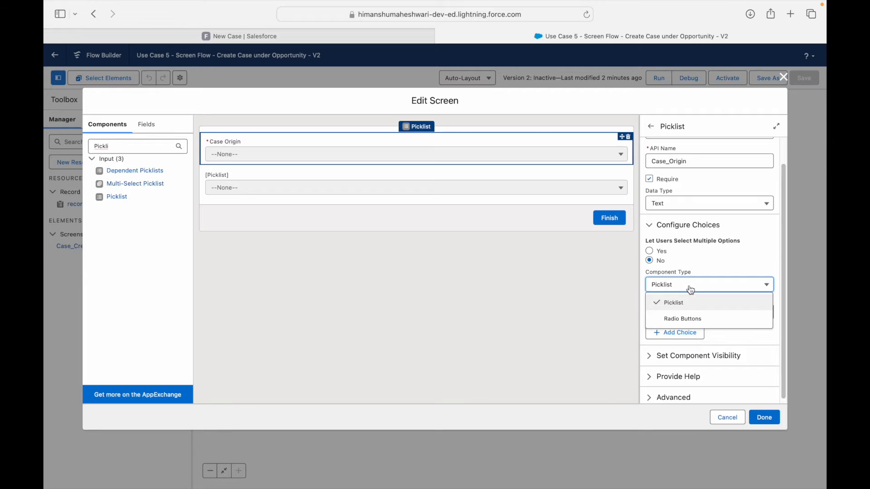
pyautogui.click(683, 303)
pyautogui.click(686, 312)
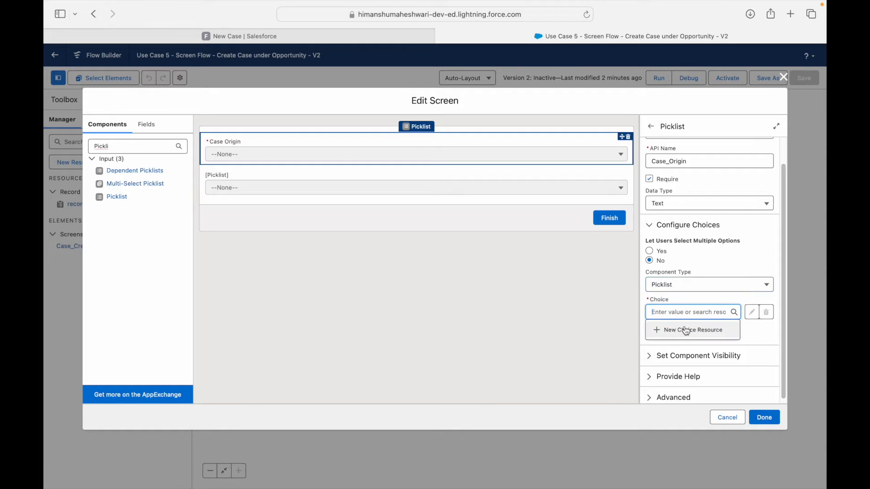
pyautogui.click(686, 329)
pyautogui.click(366, 231)
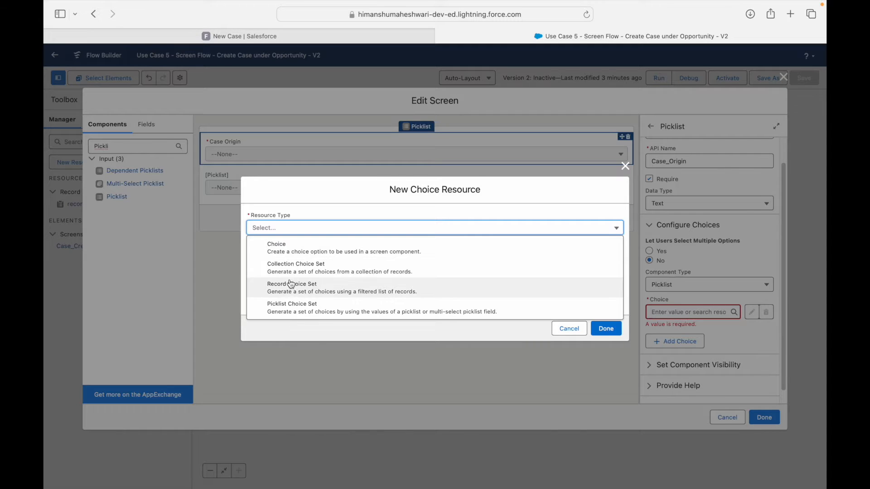
pyautogui.click(292, 312)
pyautogui.click(285, 248)
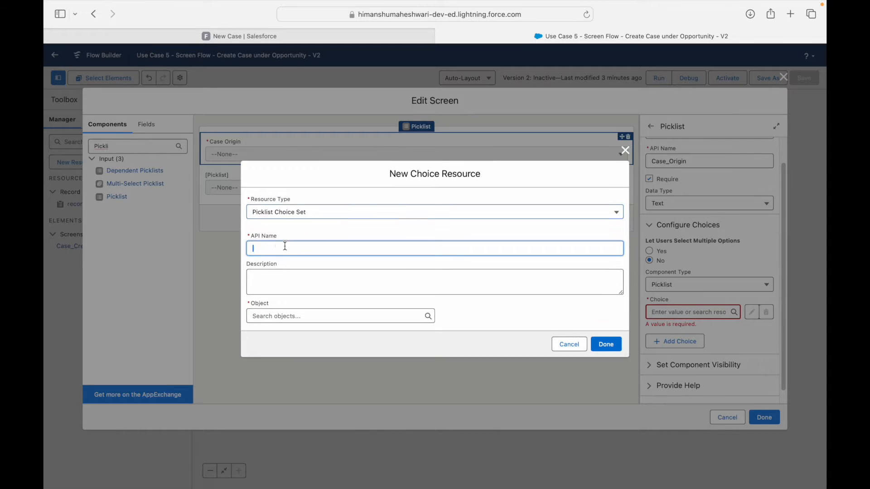
pyautogui.write('CaseOriginChoice')
pyautogui.press('Tab')
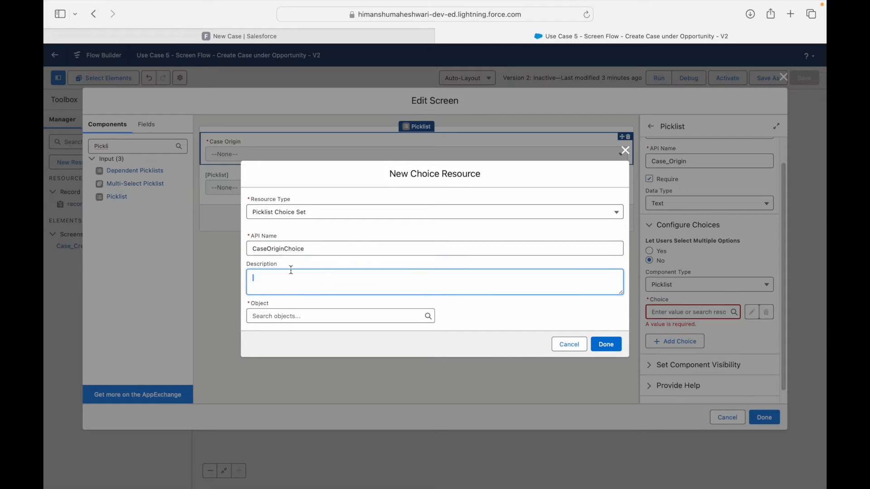
# Step: Base the choice set on the Case object's Origin field with the Picklist data type and finish creating it
pyautogui.click(299, 316)
pyautogui.write('Case')
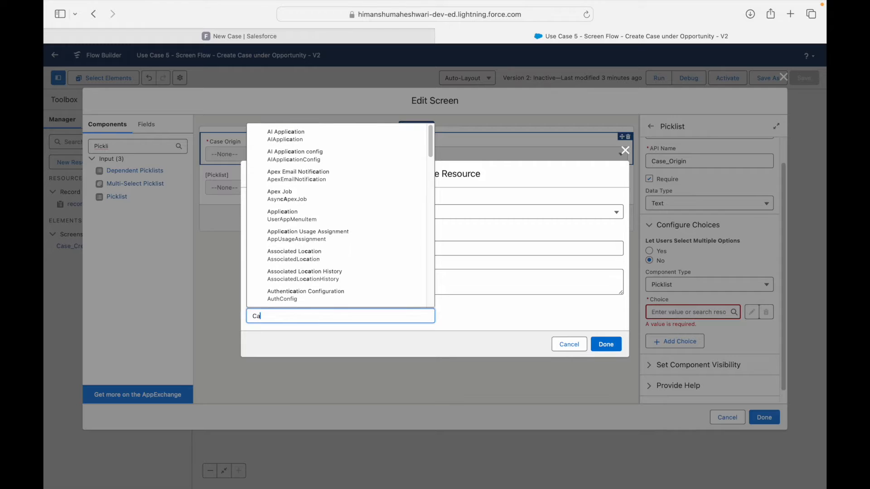
pyautogui.click(293, 256)
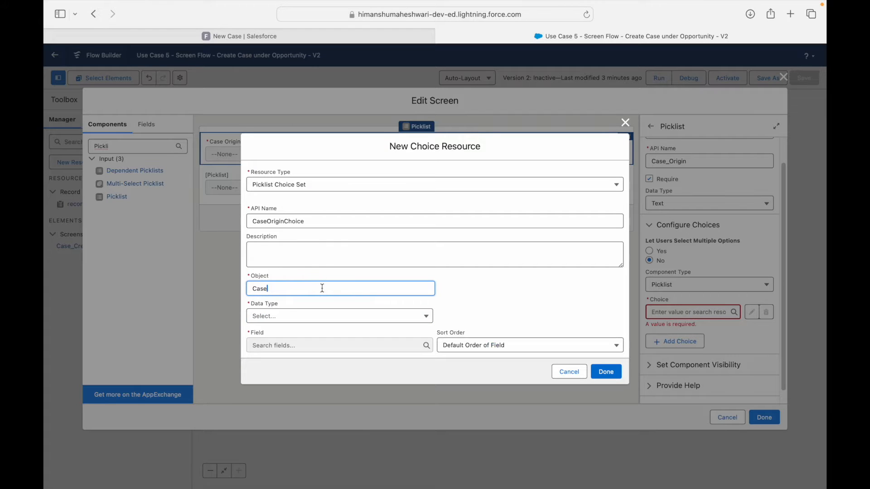
pyautogui.click(298, 316)
pyautogui.click(293, 335)
pyautogui.click(288, 344)
pyautogui.write('Case')
pyautogui.click(294, 292)
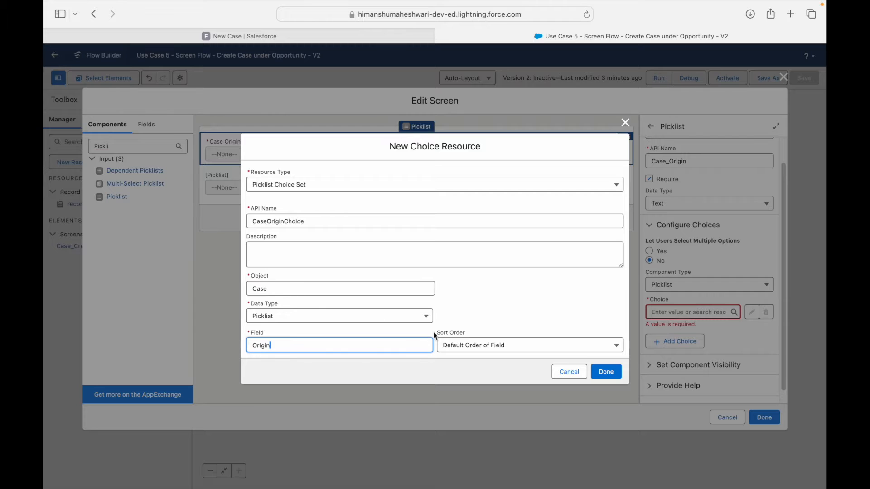
pyautogui.click(607, 372)
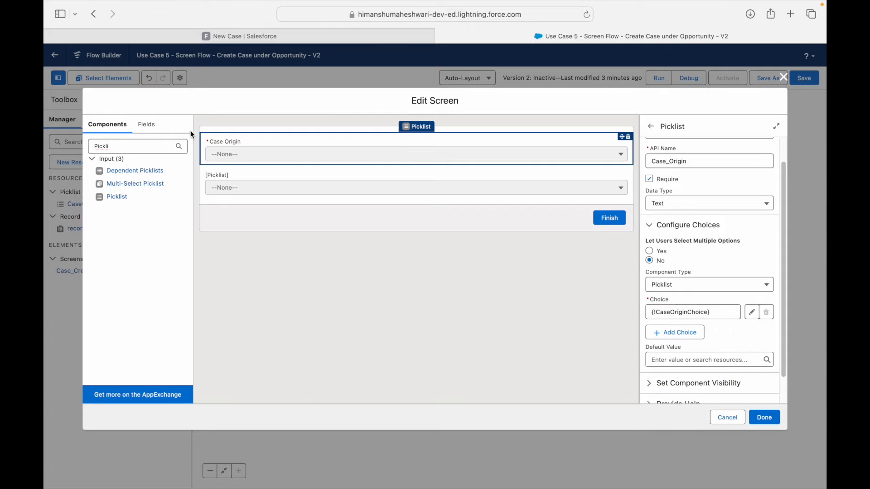
# Step: Label the second picklist Case Status with API name Case_Status and make it required
pyautogui.click(249, 177)
pyautogui.click(667, 160)
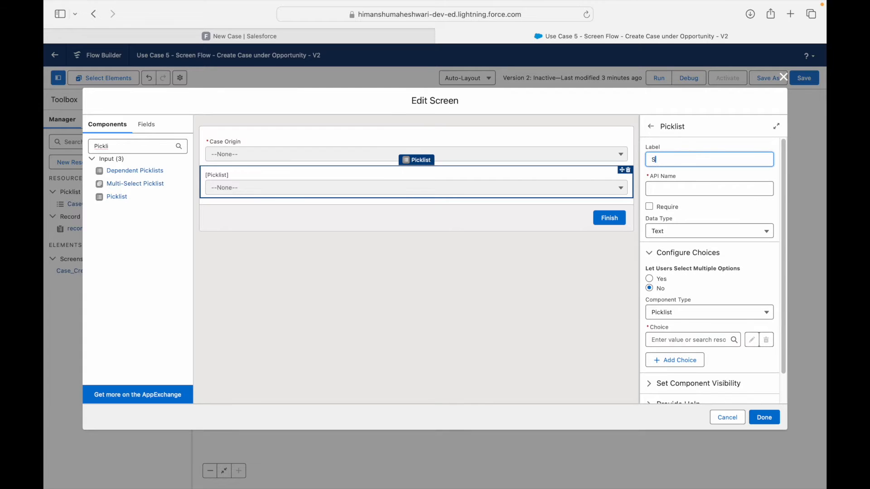
pyautogui.write('Case Status')
pyautogui.press('Tab')
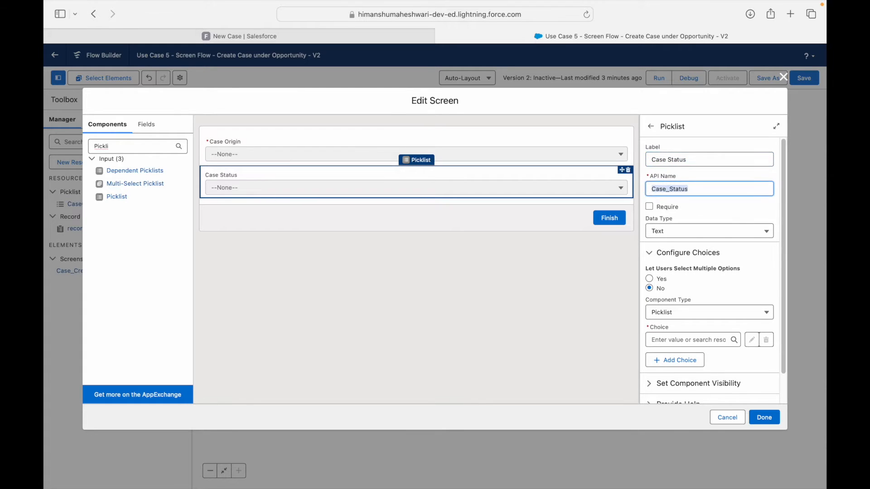
pyautogui.click(650, 207)
# Step: Start a new Picklist Choice Set resource named CaseStatus for the Case Status picklist's choices
pyautogui.click(675, 339)
pyautogui.click(684, 356)
pyautogui.click(301, 228)
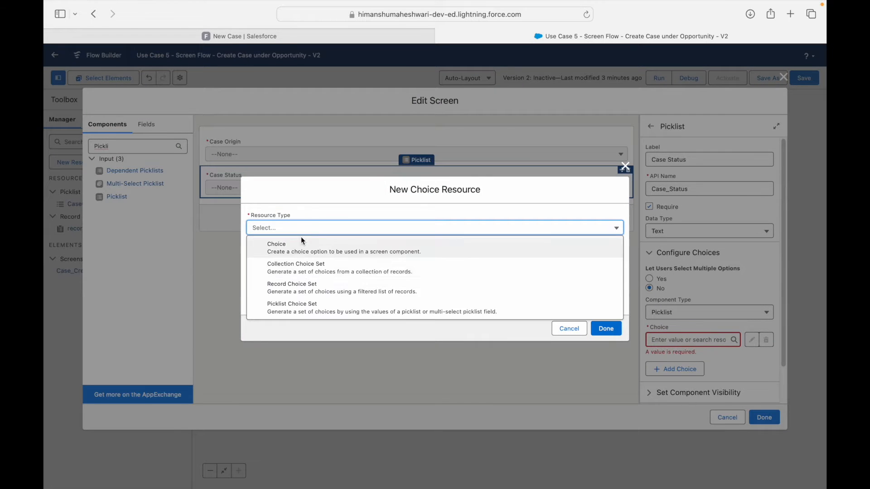
pyautogui.click(303, 307)
pyautogui.click(303, 249)
pyautogui.write('CaseStatus')
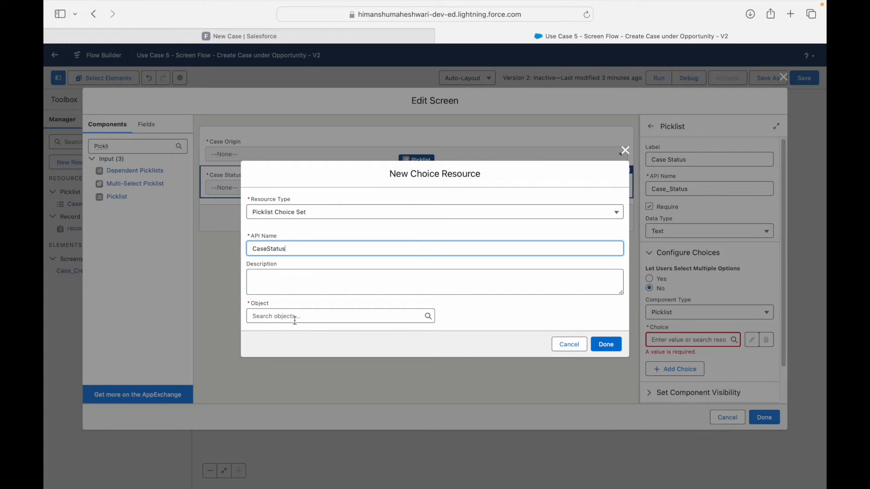
# Step: Base the CaseStatus choice set on the Case object's Status field with the Picklist data type and finish creating it
pyautogui.click(299, 320)
pyautogui.write('Case')
pyautogui.click(291, 263)
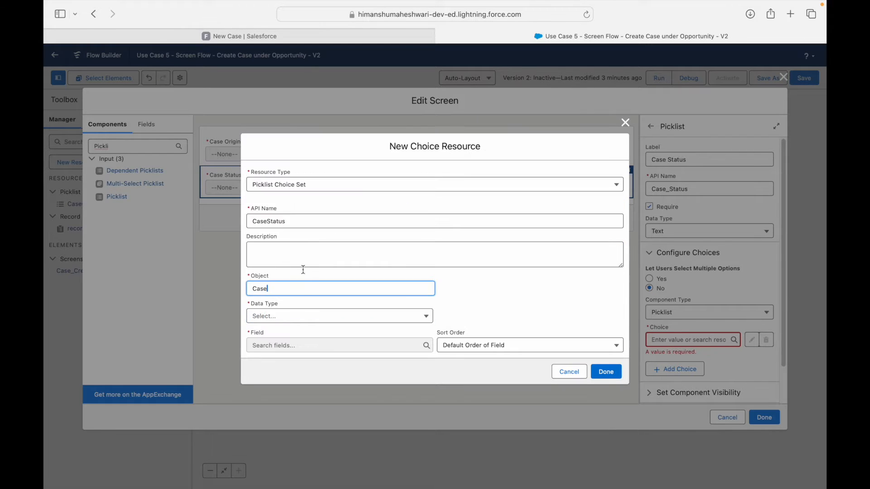
pyautogui.click(293, 316)
pyautogui.click(294, 334)
pyautogui.click(299, 346)
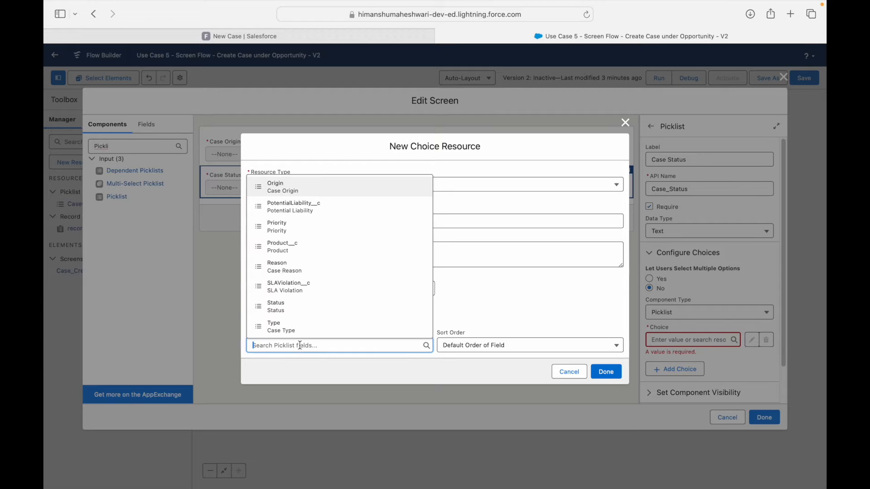
pyautogui.write('Stat')
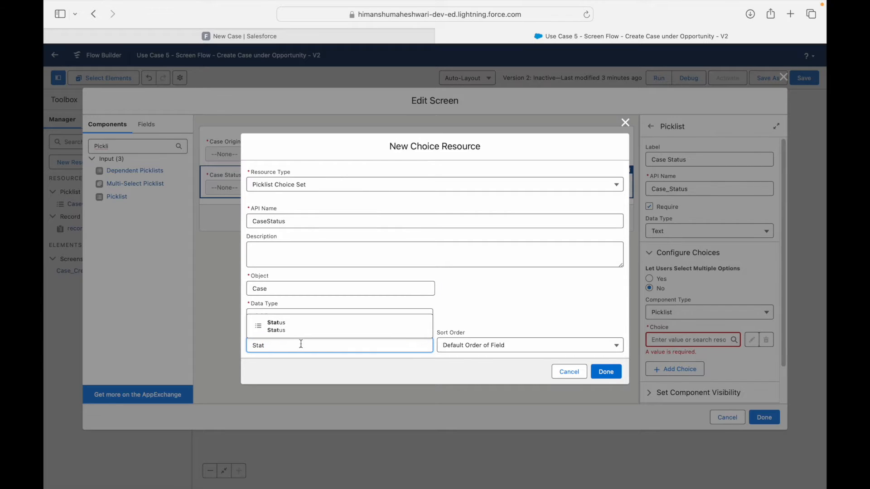
pyautogui.click(302, 329)
pyautogui.click(606, 373)
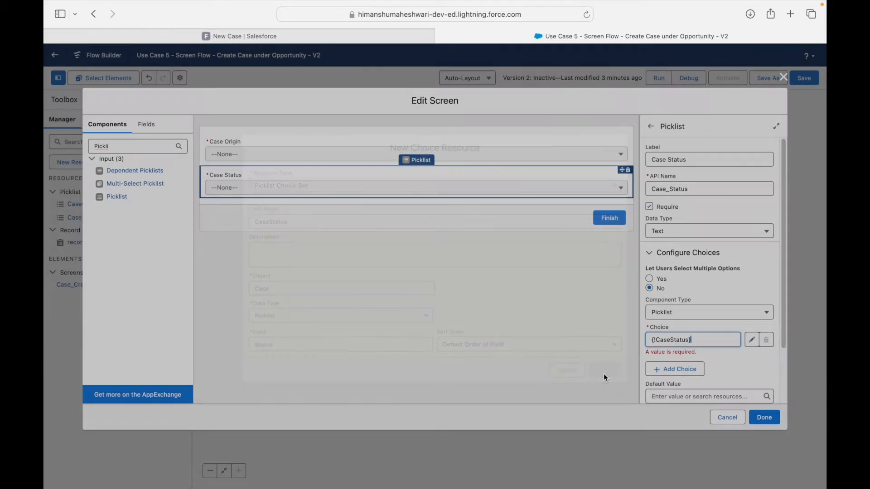
pyautogui.click(449, 228)
pyautogui.click(357, 178)
# Step: Check the available Case Reason options on the New Case form
pyautogui.click(383, 32)
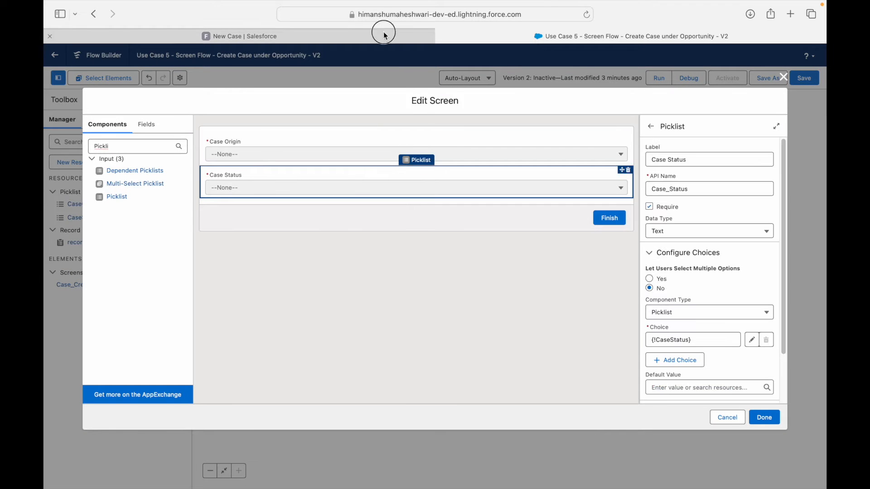
pyautogui.click(287, 236)
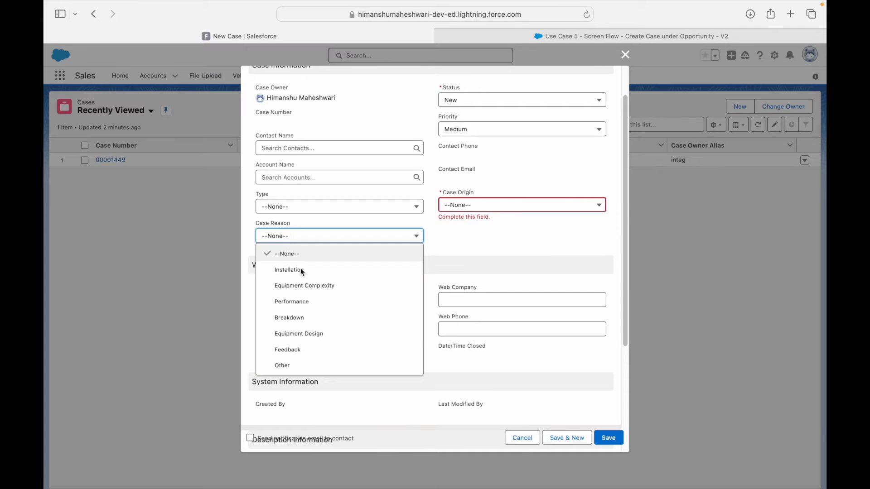
pyautogui.click(526, 79)
# Step: Back in the flow screen, add a third picklist below Case Status, labelled Case Reason with API name Case_Reason, and make it required
pyautogui.click(523, 34)
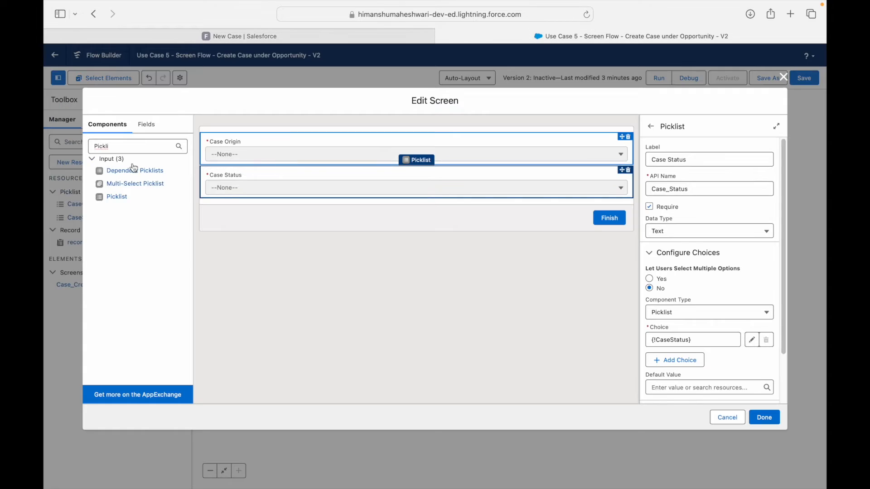
pyautogui.moveTo(104, 198); pyautogui.dragTo(472, 254)
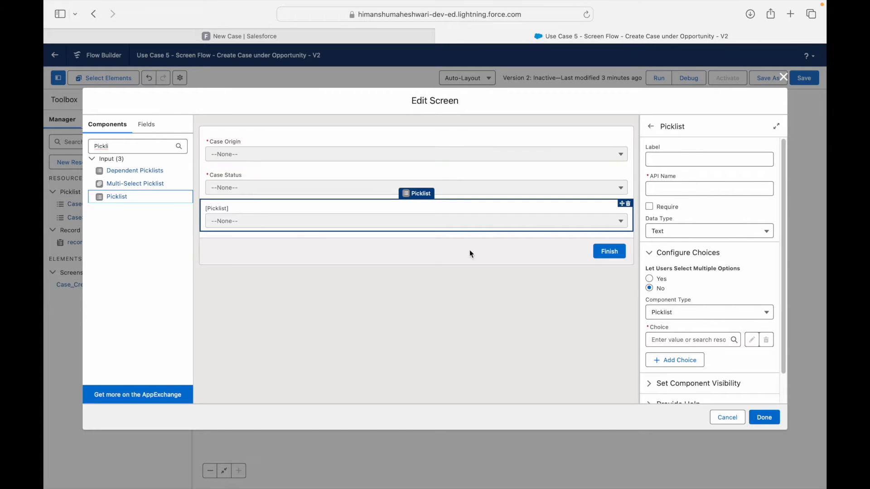
pyautogui.click(673, 158)
pyautogui.write('Case ')
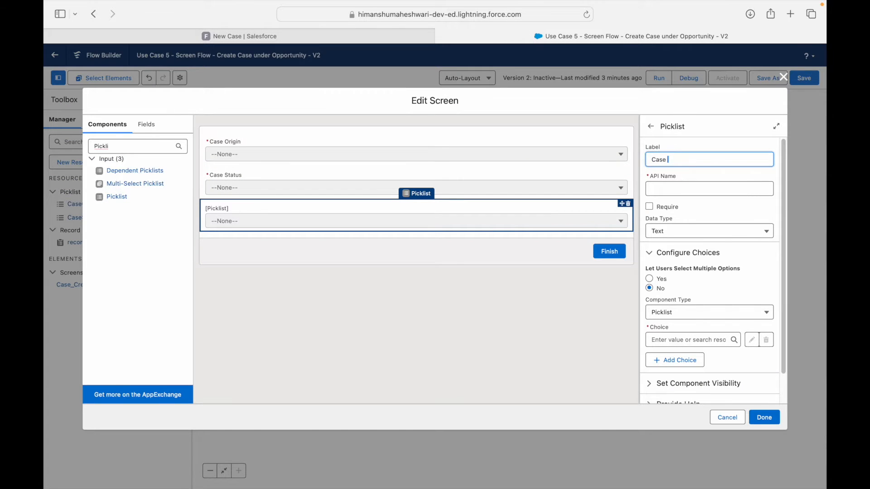
pyautogui.write('Reason')
pyautogui.press('Tab')
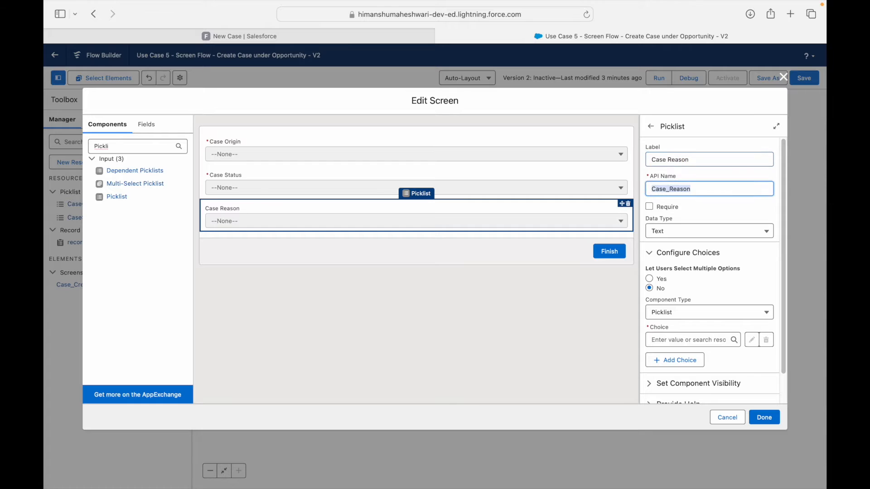
pyautogui.click(649, 206)
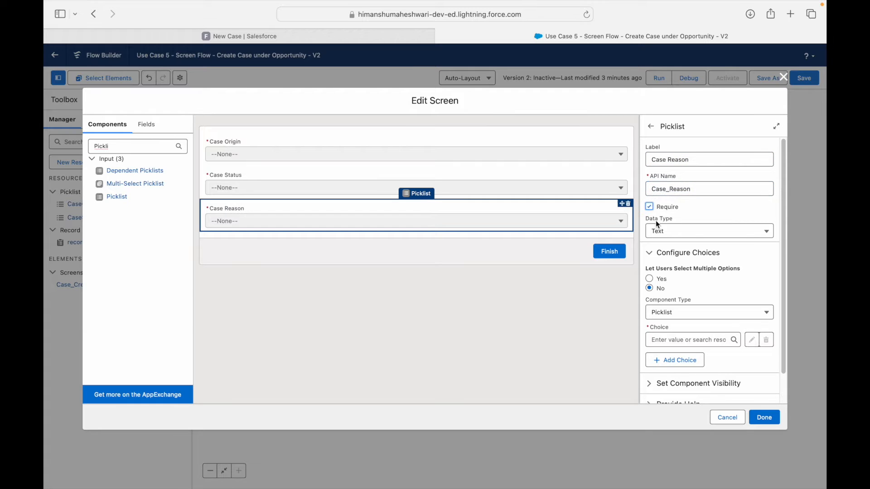
# Step: Start a new Picklist Choice Set resource named CaseReasonChoice for the Case Reason picklist's choices
pyautogui.click(678, 341)
pyautogui.click(683, 360)
pyautogui.click(281, 226)
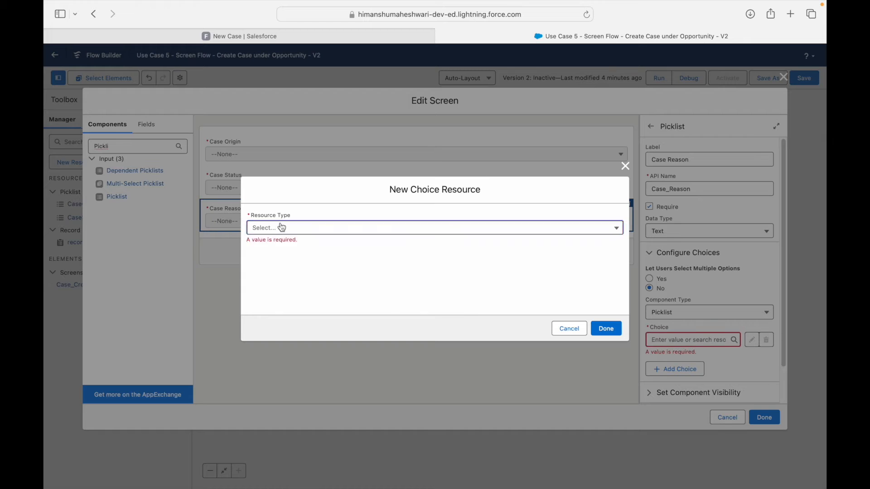
pyautogui.click(292, 305)
pyautogui.click(291, 254)
pyautogui.write('CaseReason')
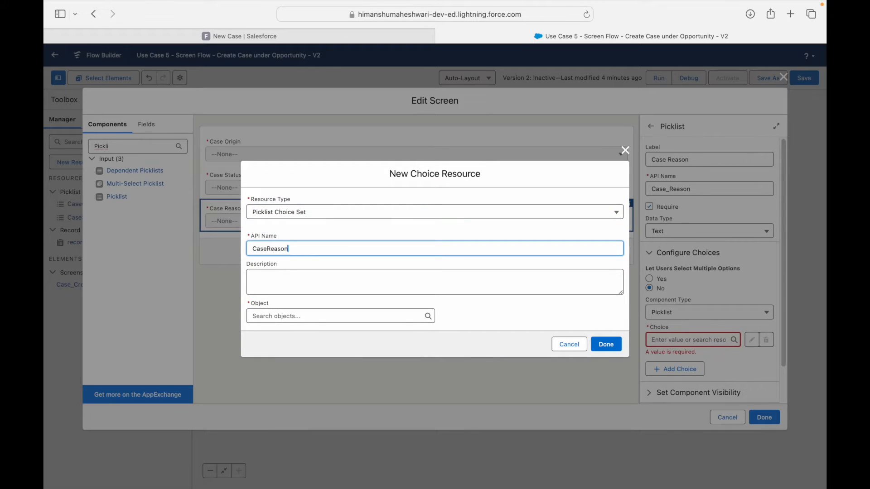
pyautogui.write('Choice')
pyautogui.press('Tab')
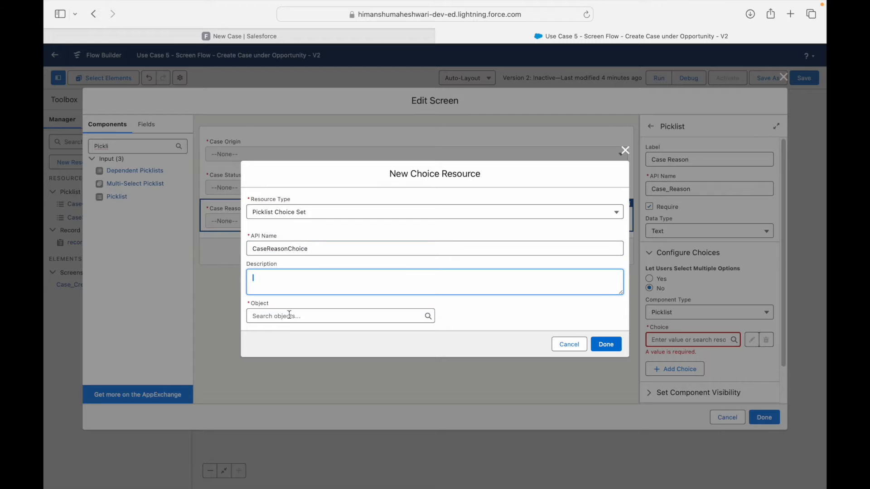
# Step: Base the CaseReasonChoice choice set on the Case object's Reason field with the Picklist data type and finish creating it
pyautogui.click(292, 315)
pyautogui.write('Case')
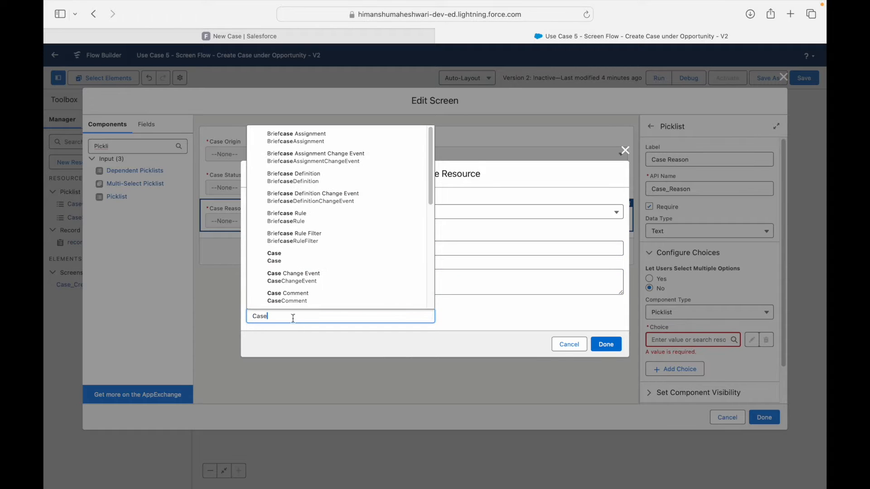
pyautogui.click(292, 258)
pyautogui.click(287, 325)
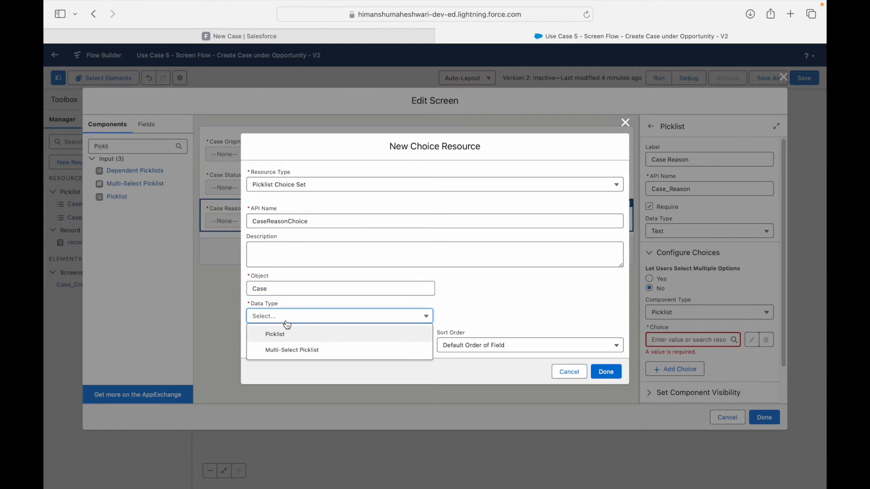
pyautogui.click(283, 333)
pyautogui.click(299, 344)
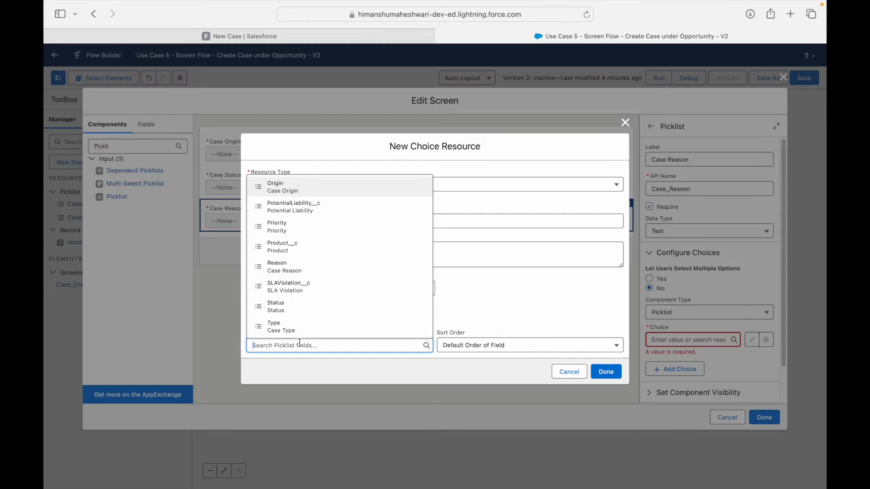
pyautogui.write('Rea')
pyautogui.press('BackSpace')
pyautogui.press('BackSpace')
pyautogui.press('BackSpace')
pyautogui.write('Or')
pyautogui.press('BackSpace')
pyautogui.press('BackSpace')
pyautogui.write('Rea')
pyautogui.click(311, 327)
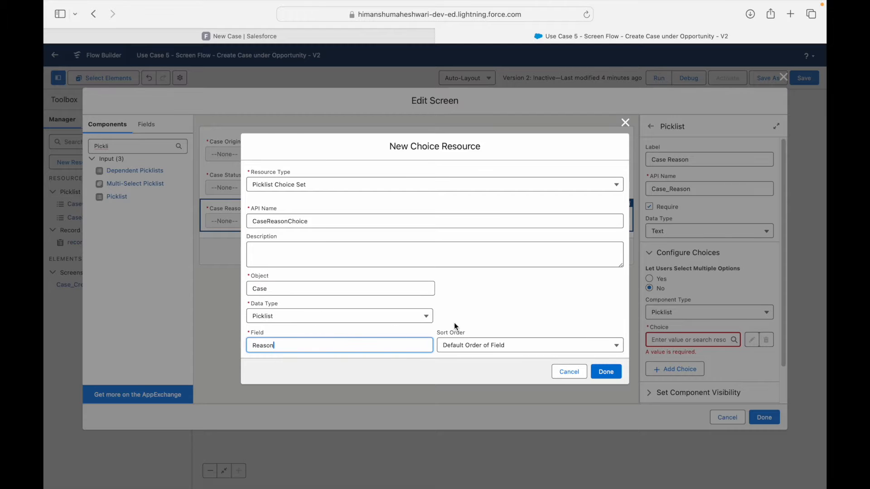
pyautogui.click(606, 373)
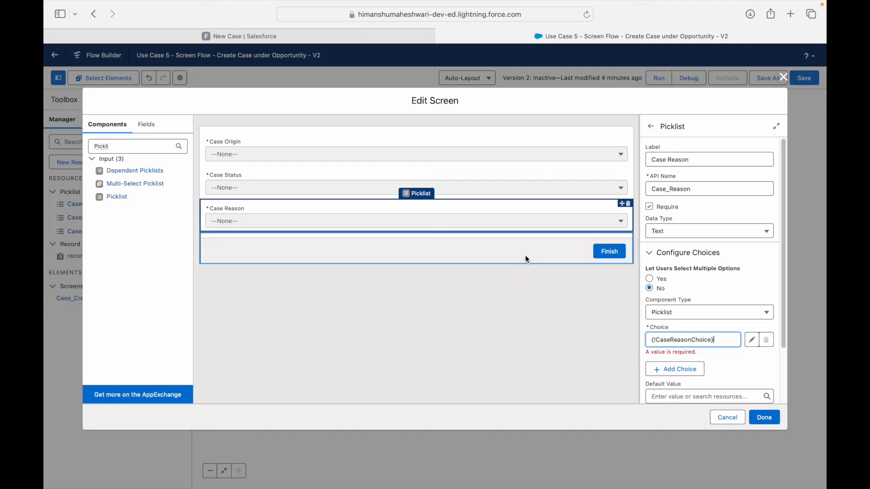
pyautogui.click(527, 258)
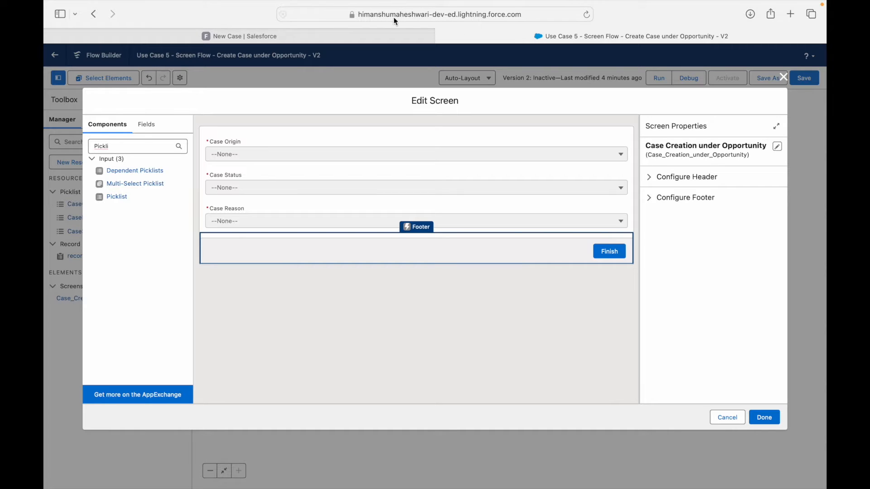
# Step: Review the New Case form's Priority options and its remaining fields
pyautogui.click(382, 30)
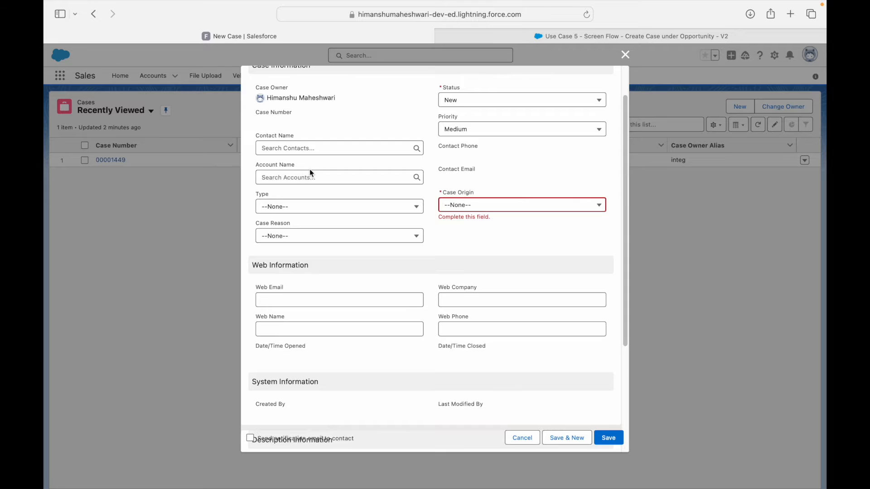
pyautogui.scroll(2, 406, 190)
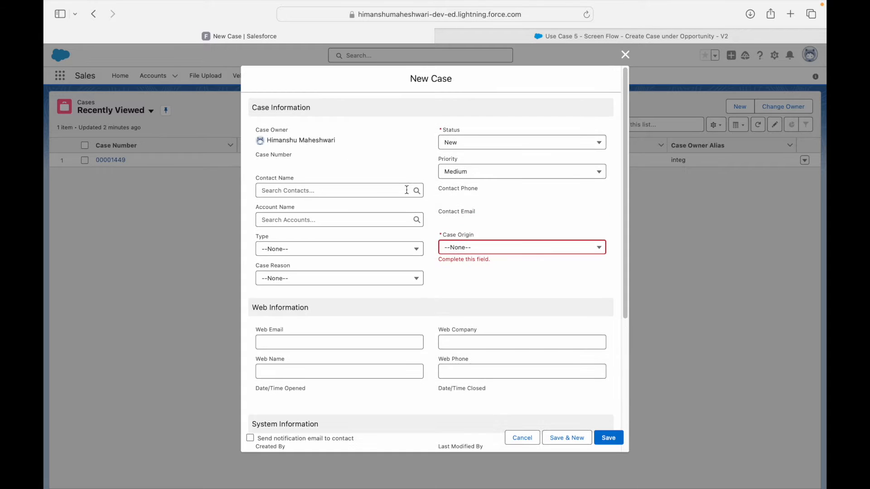
pyautogui.click(447, 173)
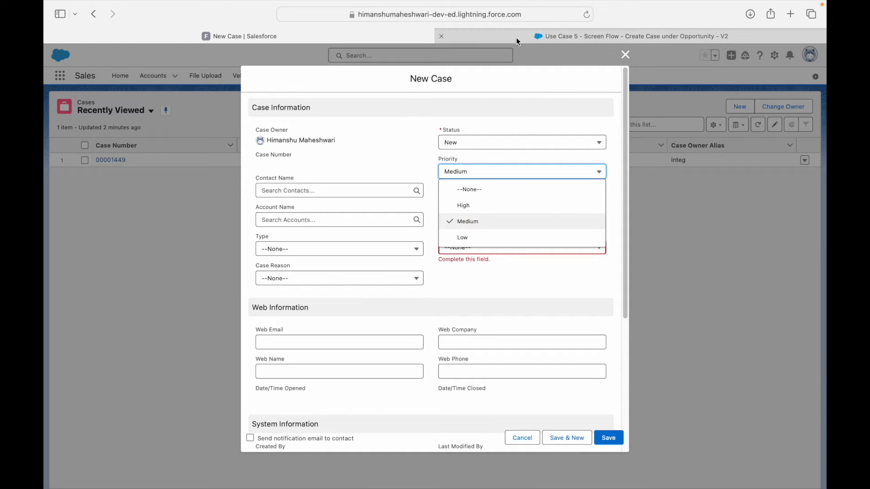
pyautogui.click(392, 119)
pyautogui.scroll(-5, 413, 292)
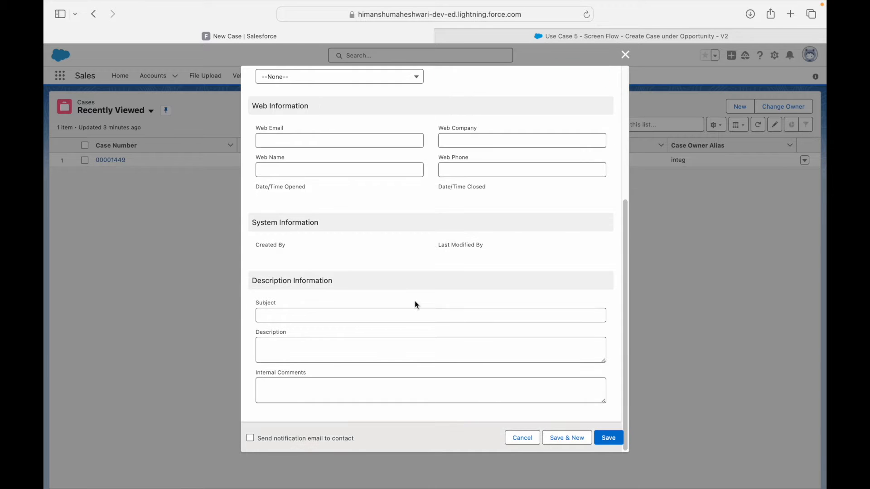
pyautogui.scroll(5, 378, 170)
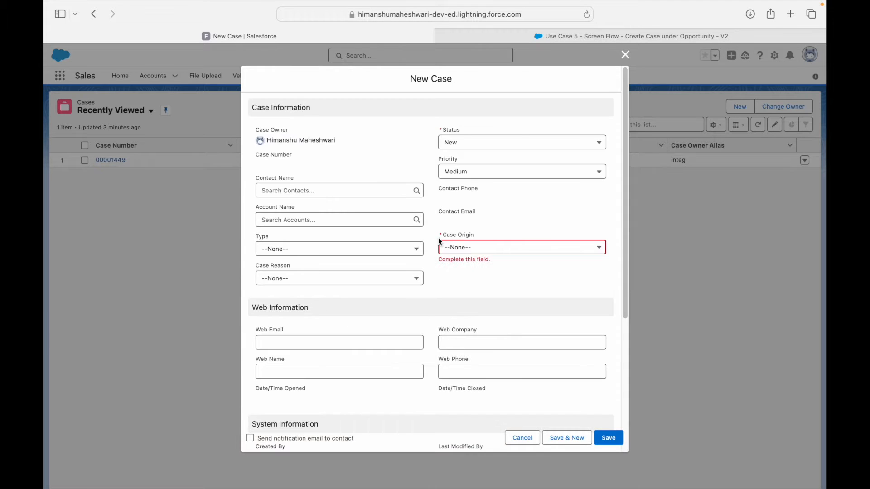
# Step: Return to the flow, finish editing the screen, and add a Create Records element after it
pyautogui.click(552, 39)
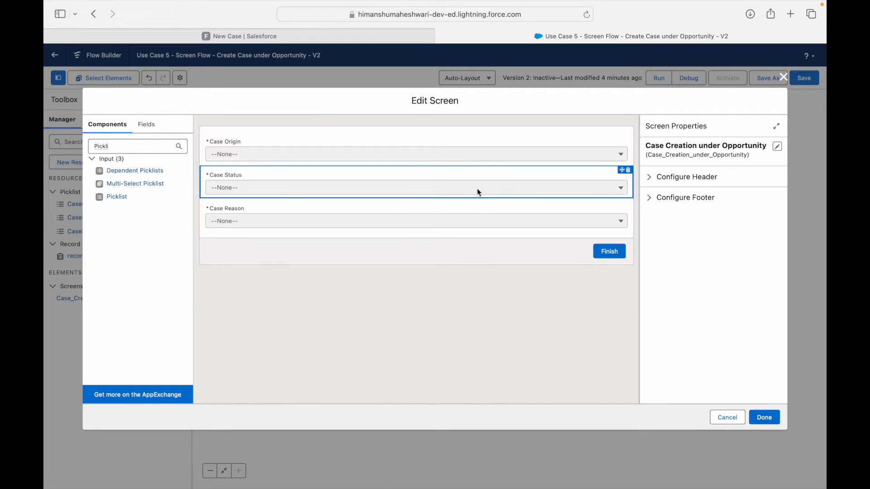
pyautogui.click(764, 418)
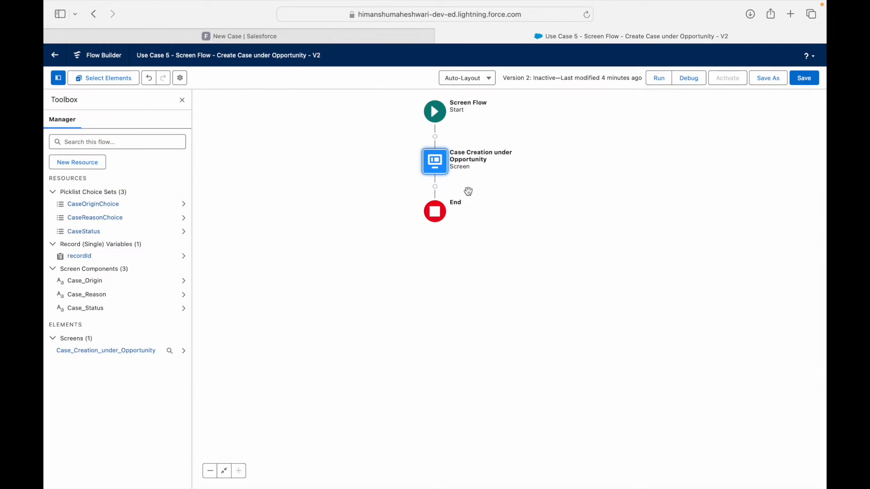
pyautogui.click(435, 187)
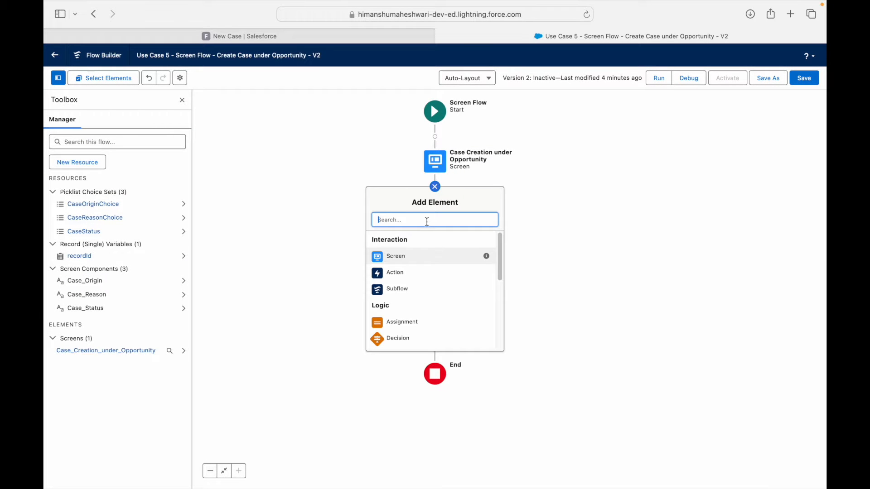
pyautogui.write('Create Re')
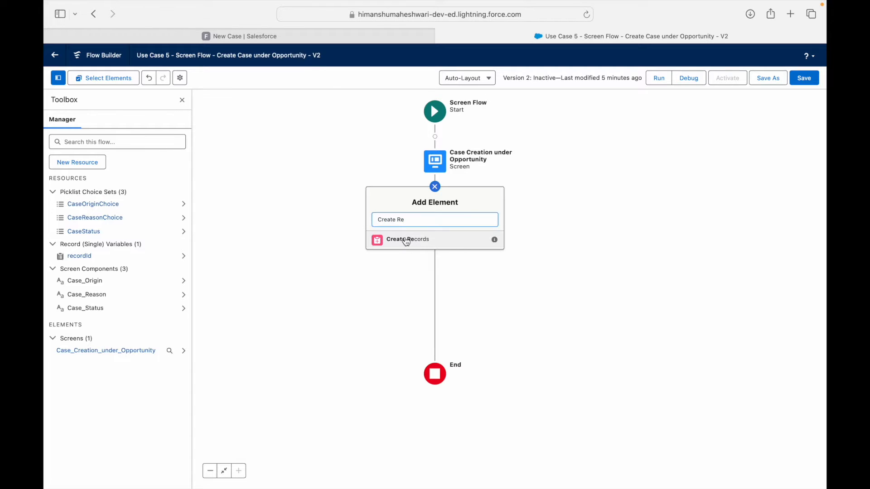
pyautogui.click(410, 239)
# Step: Label the new Create Records element "Create Case Record under Opportunity" and accept the matching API name
pyautogui.write('Cr')
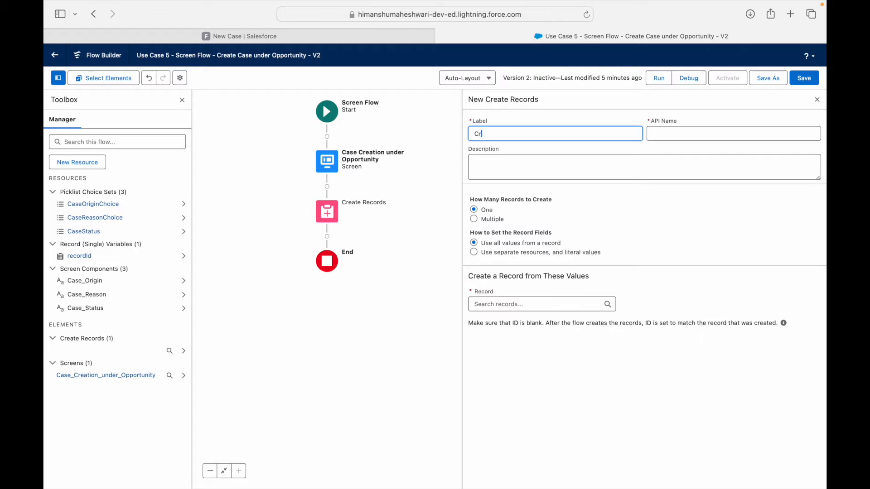
pyautogui.write('eate Case Record under Opportru')
pyautogui.press('Left')
pyautogui.press('Left')
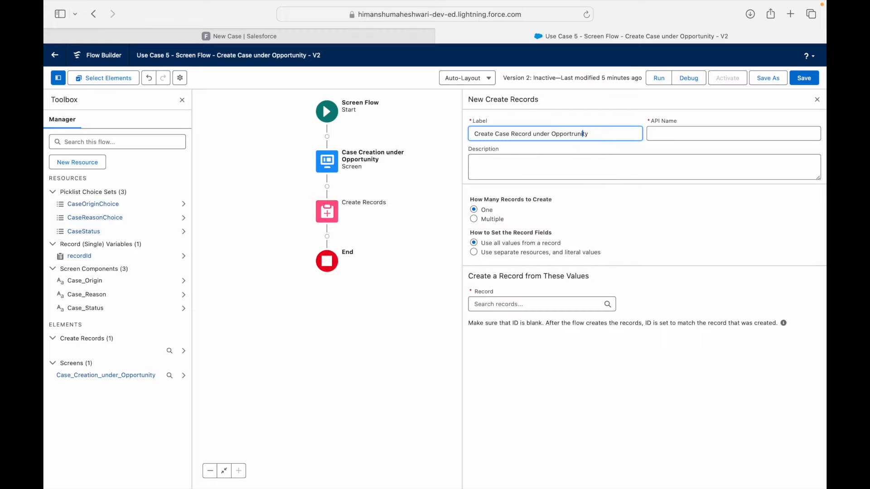
pyautogui.press('BackSpace')
pyautogui.press('Tab')
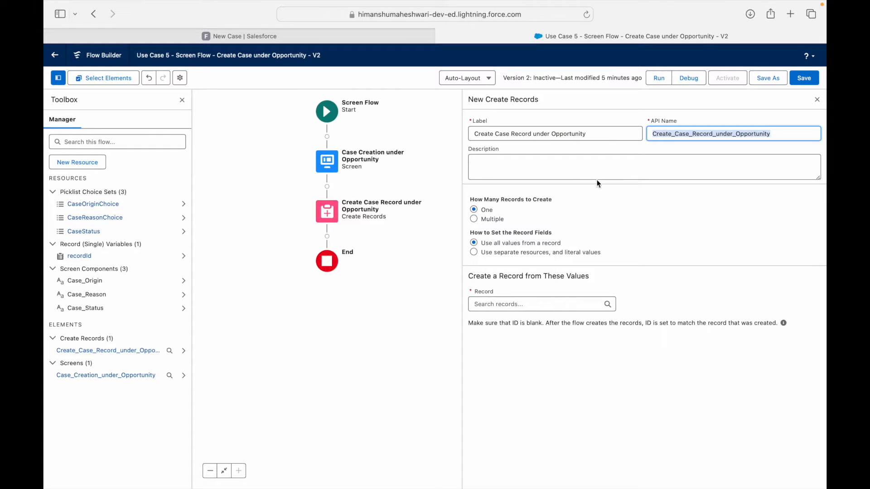
pyautogui.click(550, 174)
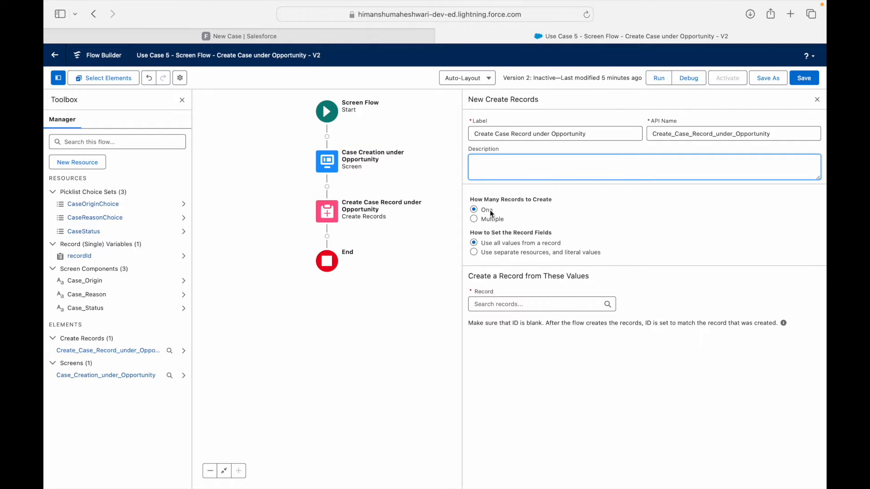
# Step: Set the element to use separate resources and literal values, and choose Case as the object to create
pyautogui.click(502, 254)
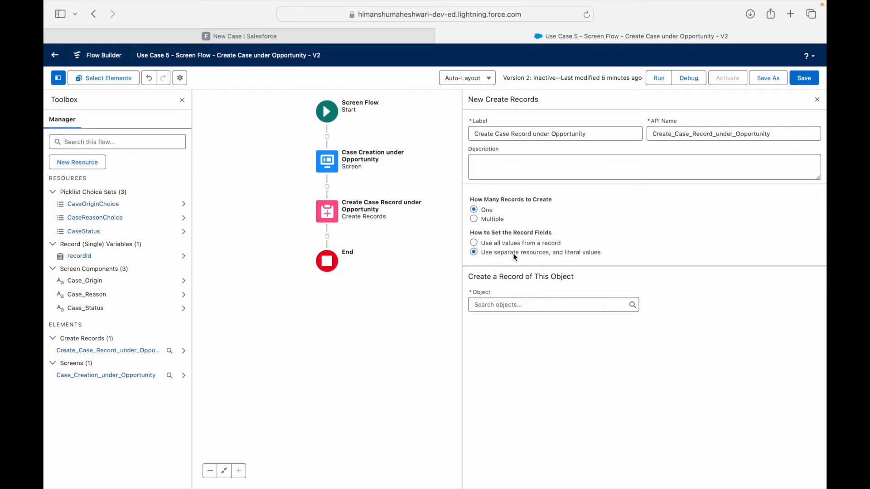
pyautogui.click(514, 300)
pyautogui.write('Case')
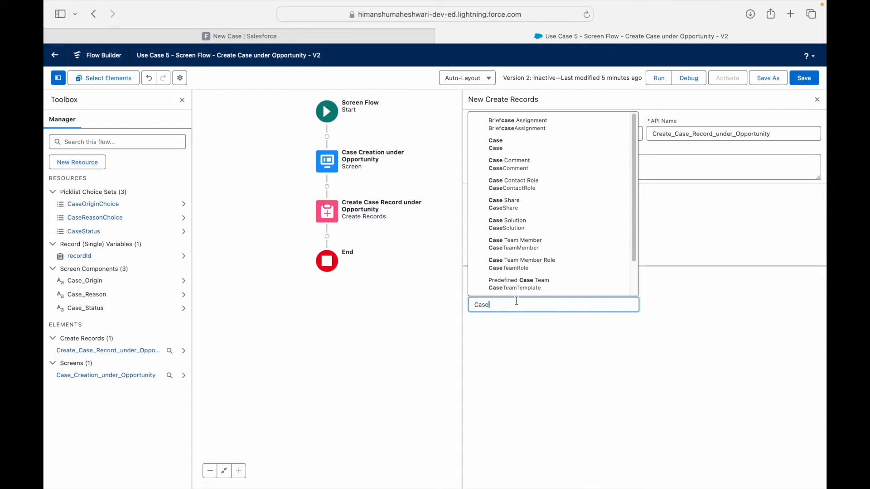
pyautogui.click(505, 145)
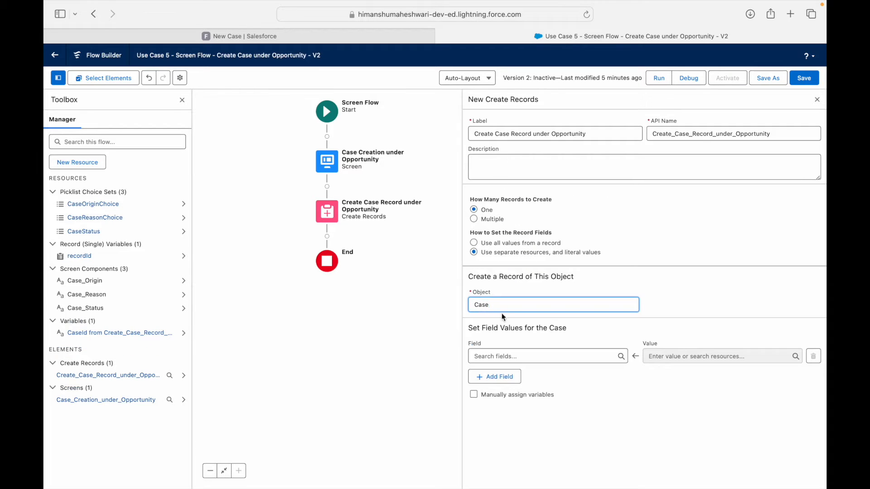
# Step: Map the case's Status field to the Case_Status screen component
pyautogui.click(503, 355)
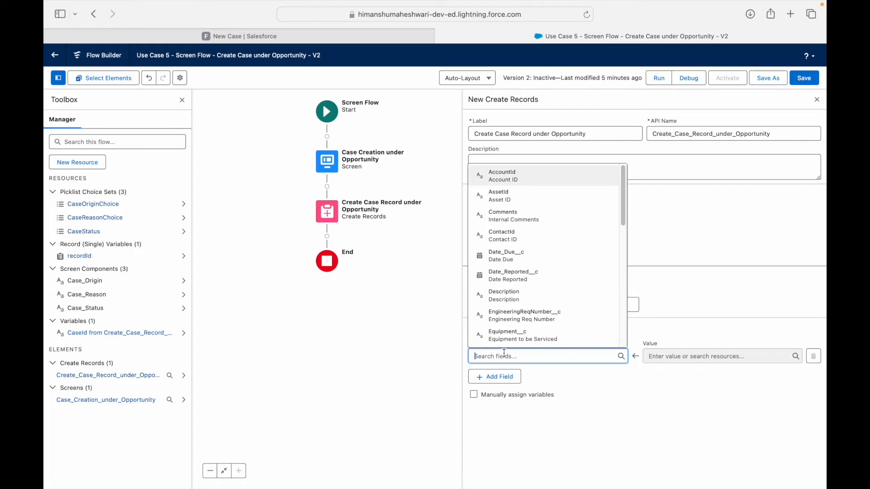
pyautogui.write('Stat')
pyautogui.click(546, 351)
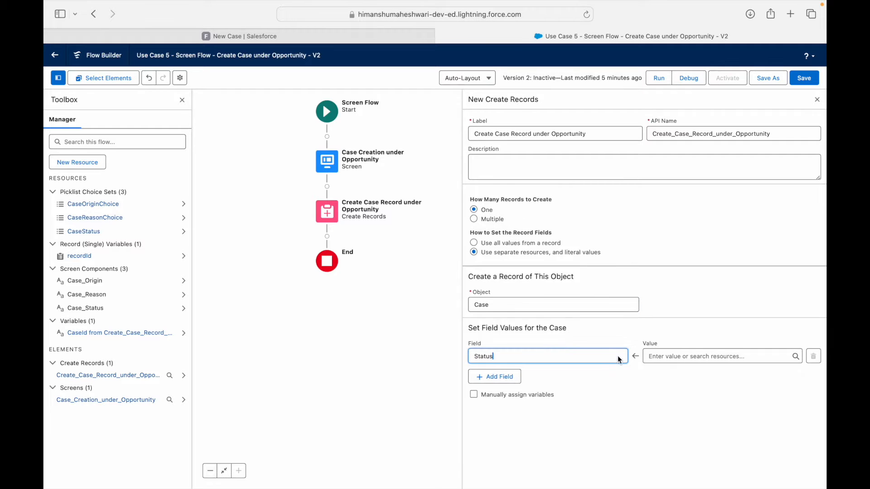
pyautogui.click(700, 358)
pyautogui.write('Case')
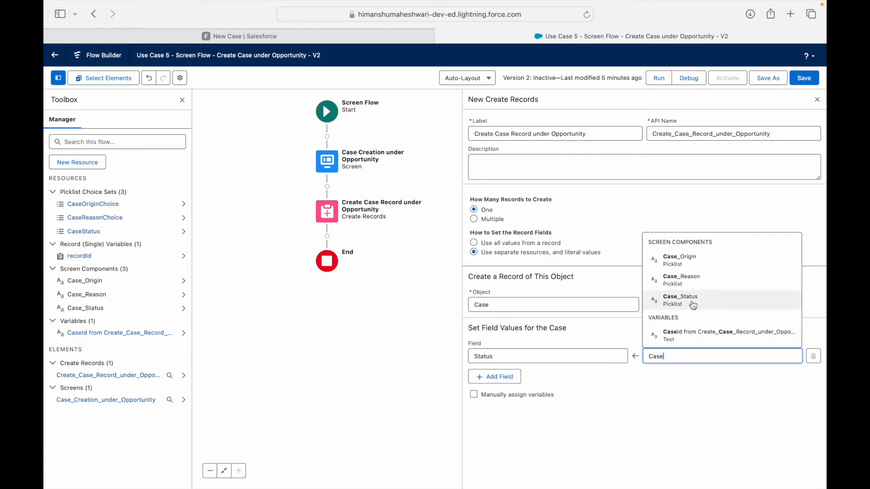
pyautogui.click(680, 299)
# Step: Add an Origin field assignment and map it to the Case_Origin screen component
pyautogui.click(498, 376)
pyautogui.click(500, 385)
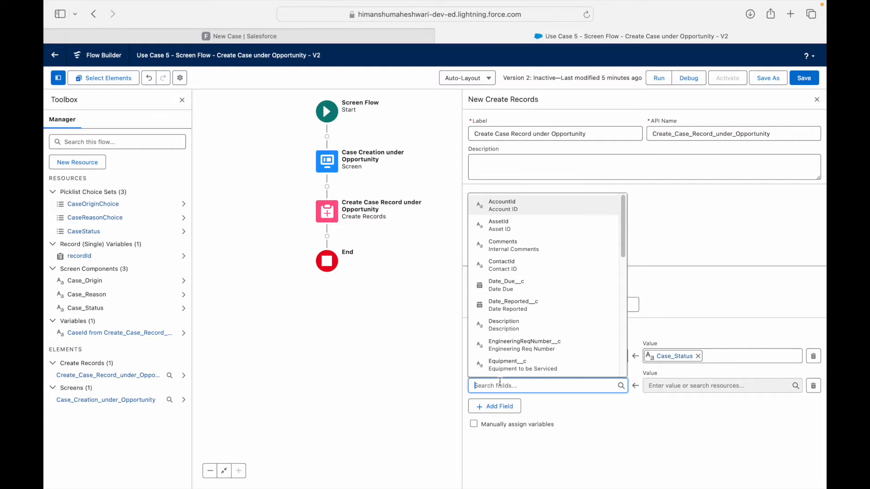
pyautogui.write('Origin')
pyautogui.click(499, 367)
pyautogui.click(721, 386)
pyautogui.write('Case')
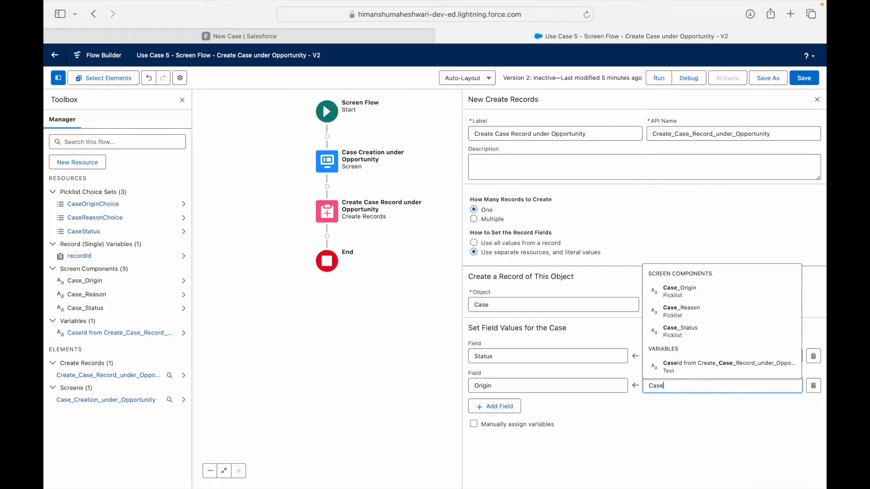
pyautogui.click(693, 290)
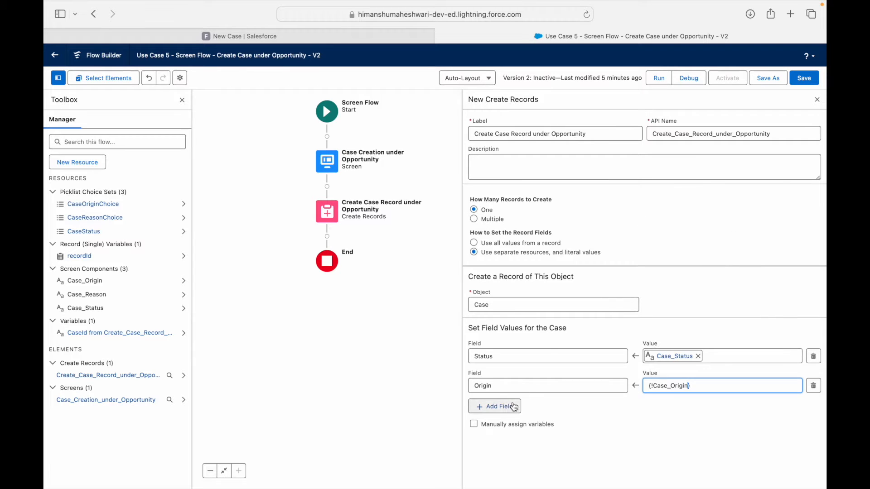
# Step: Add a Reason field assignment and map it to the Case_Reason screen component
pyautogui.click(494, 406)
pyautogui.click(496, 415)
pyautogui.write('Reason')
pyautogui.press('Return')
pyautogui.click(657, 414)
pyautogui.write('Case')
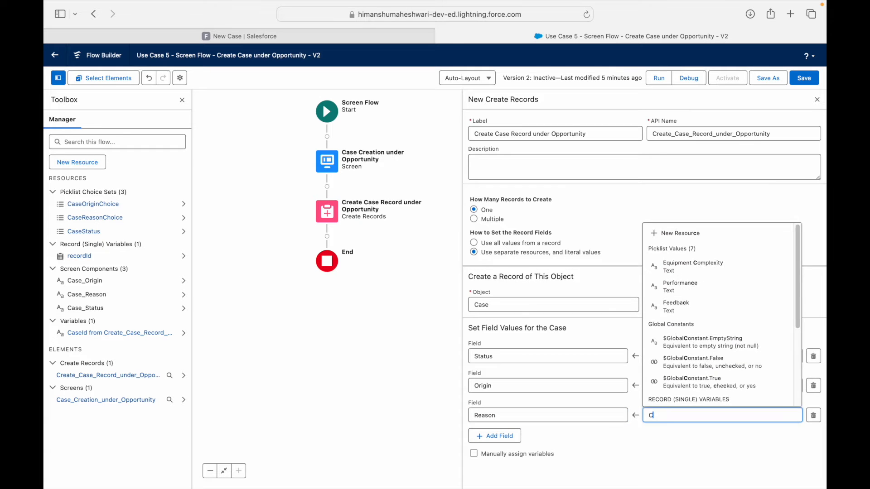
pyautogui.click(682, 342)
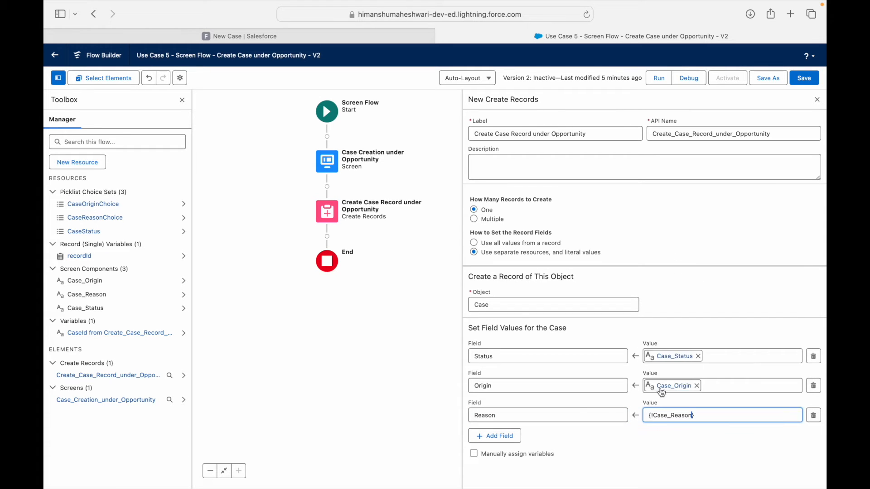
# Step: Add a Priority field assignment with the value Medium and save the flow
pyautogui.click(508, 438)
pyautogui.click(507, 443)
pyautogui.write('Priority')
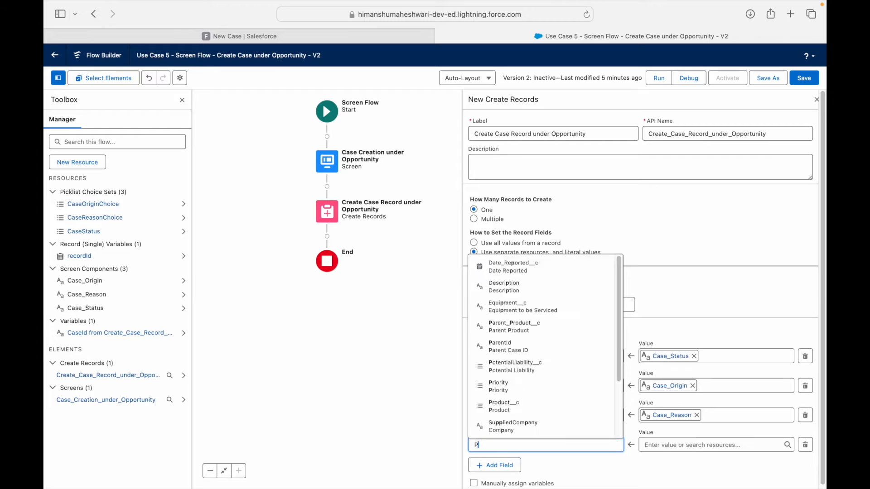
pyautogui.click(532, 431)
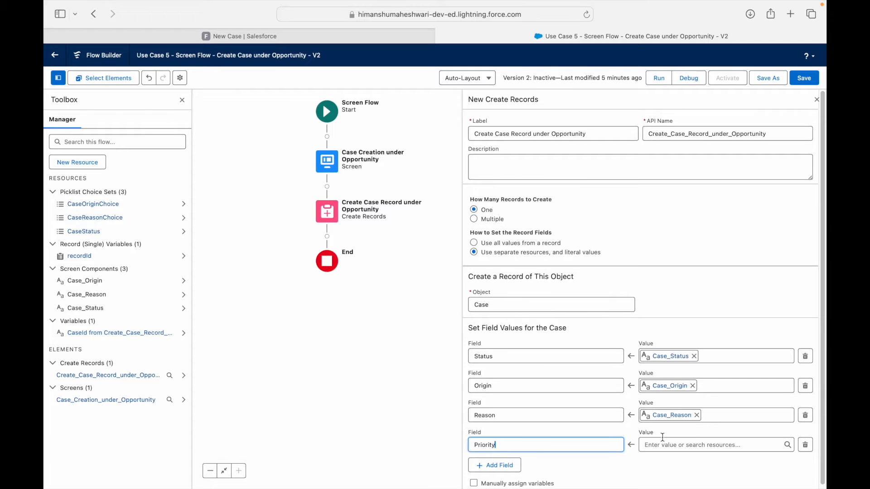
pyautogui.click(669, 444)
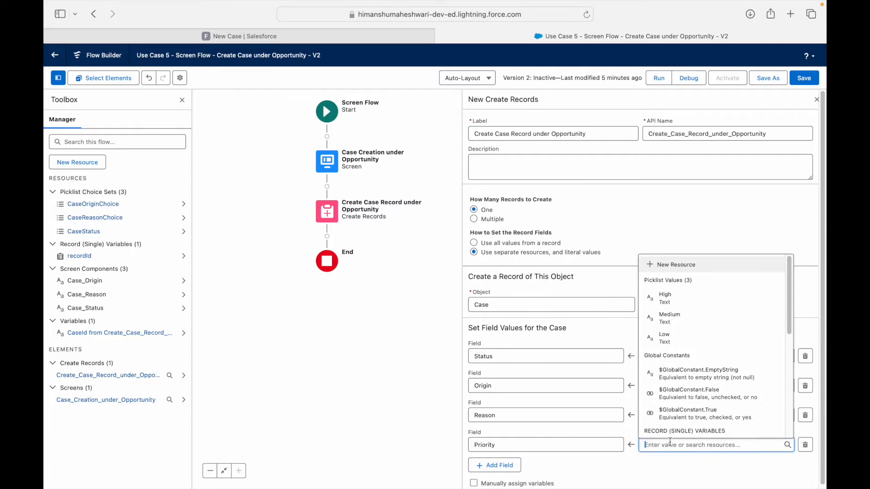
pyautogui.click(675, 325)
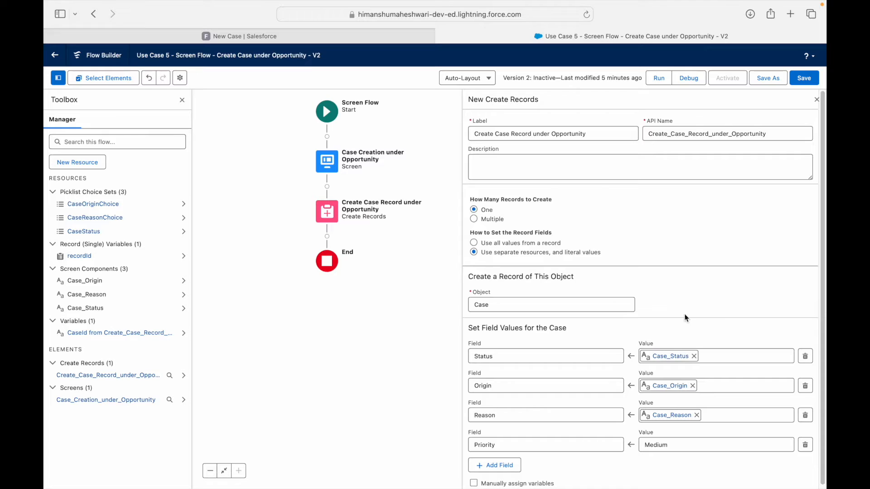
pyautogui.click(811, 84)
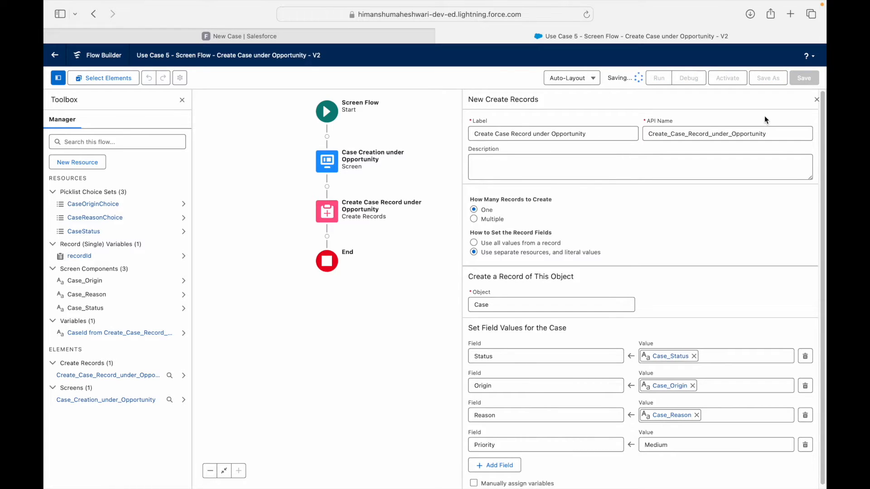
# Step: Add an OwnerId field assignment for the case, leaving its value empty
pyautogui.click(486, 470)
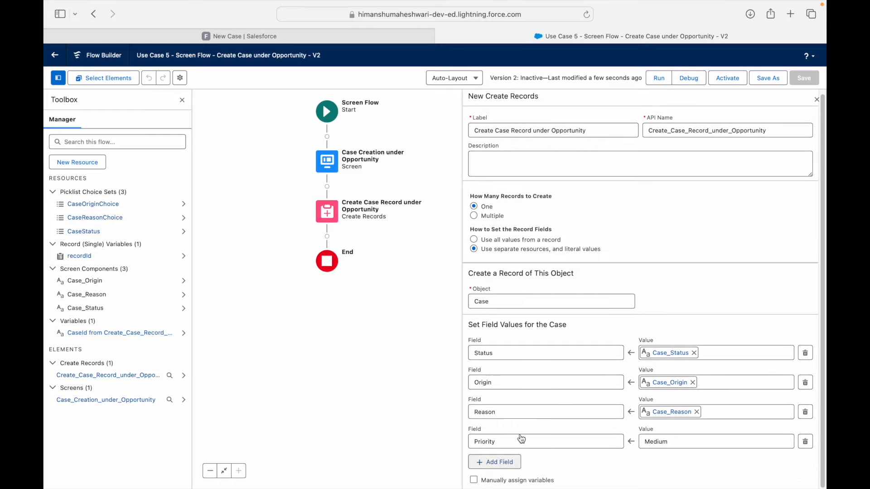
pyautogui.click(510, 440)
pyautogui.write('As')
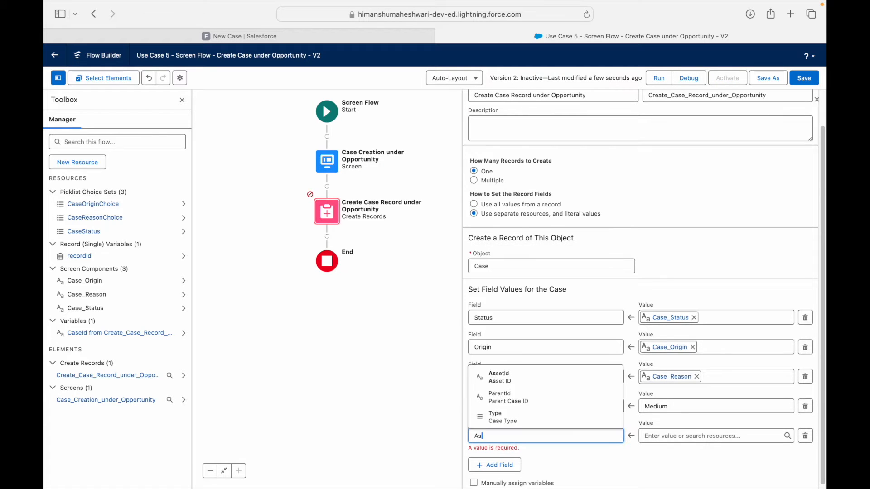
pyautogui.write('sign')
pyautogui.press('BackSpace')
pyautogui.press('BackSpace')
pyautogui.press('BackSpace')
pyautogui.press('BackSpace')
pyautogui.press('BackSpace')
pyautogui.press('BackSpace')
pyautogui.write('Own')
pyautogui.press('Down')
pyautogui.press('Return')
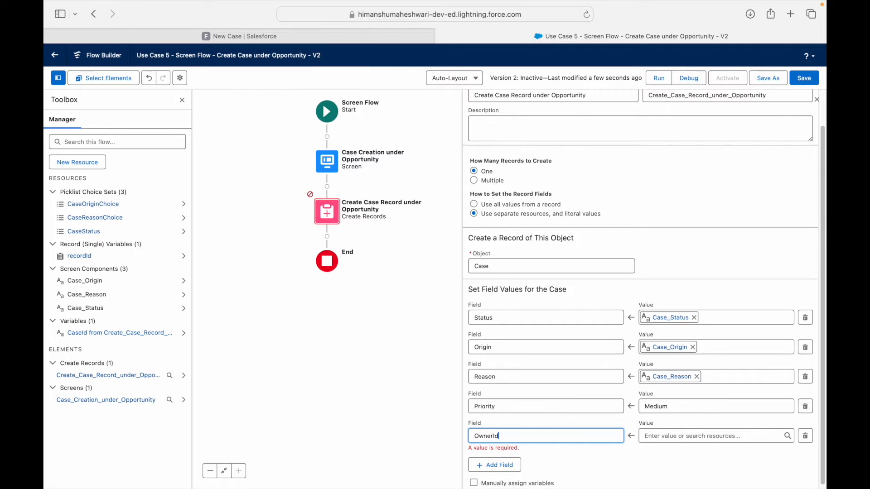
pyautogui.click(654, 439)
pyautogui.click(633, 457)
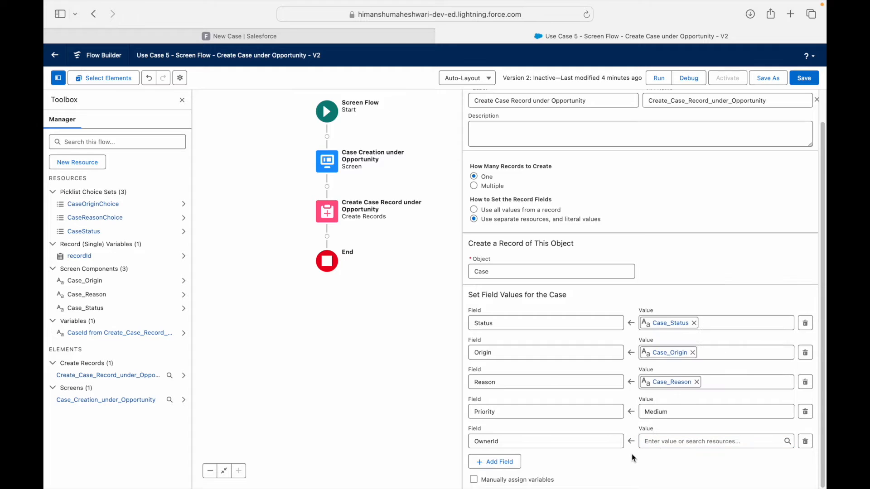
pyautogui.click(664, 445)
pyautogui.scroll(-3, 694, 390)
pyautogui.scroll(5, 699, 371)
# Step: Go back to the Cases page, close the New Case form and switch to Salesforce Classic
pyautogui.click(376, 36)
pyautogui.click(626, 54)
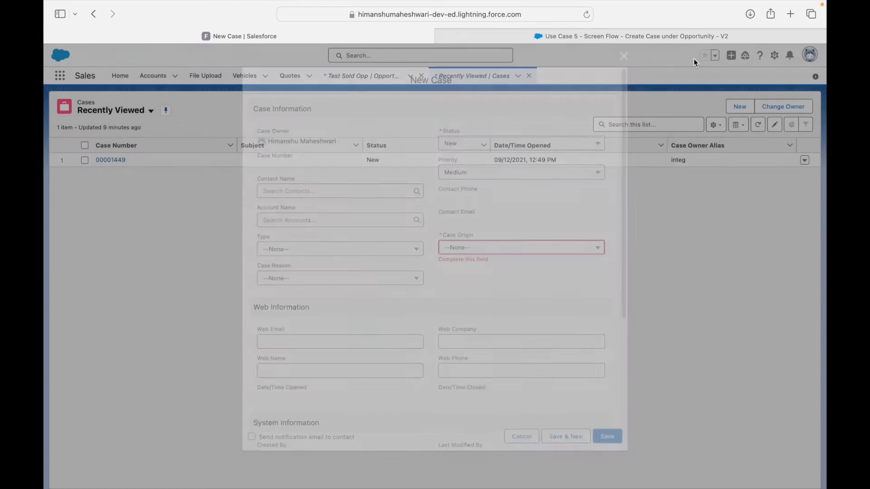
pyautogui.click(810, 54)
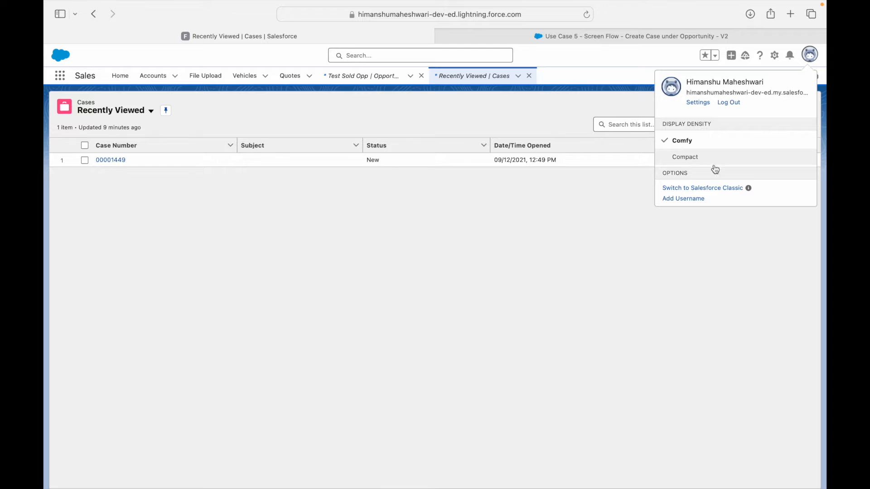
pyautogui.click(713, 190)
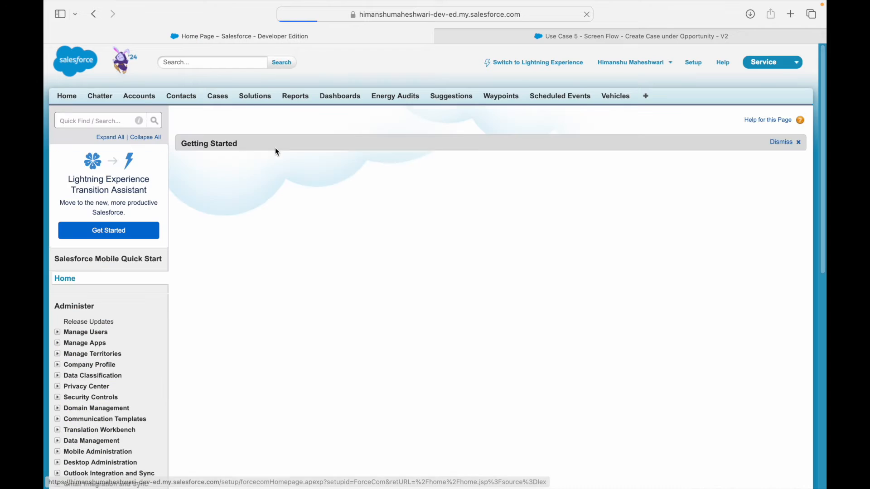
# Step: Find the Queues page in setup and open the Test Queue record, abandoning any new queue form
pyautogui.click(95, 121)
pyautogui.write('queue')
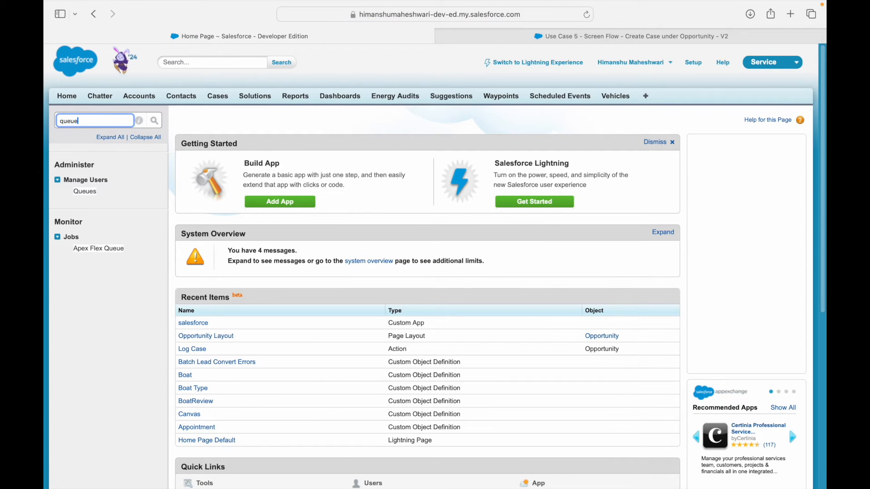
pyautogui.click(85, 192)
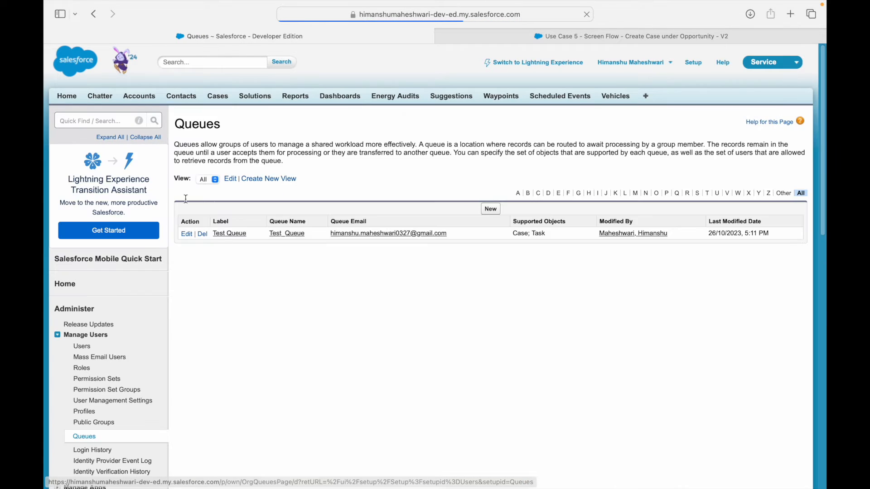
pyautogui.click(491, 209)
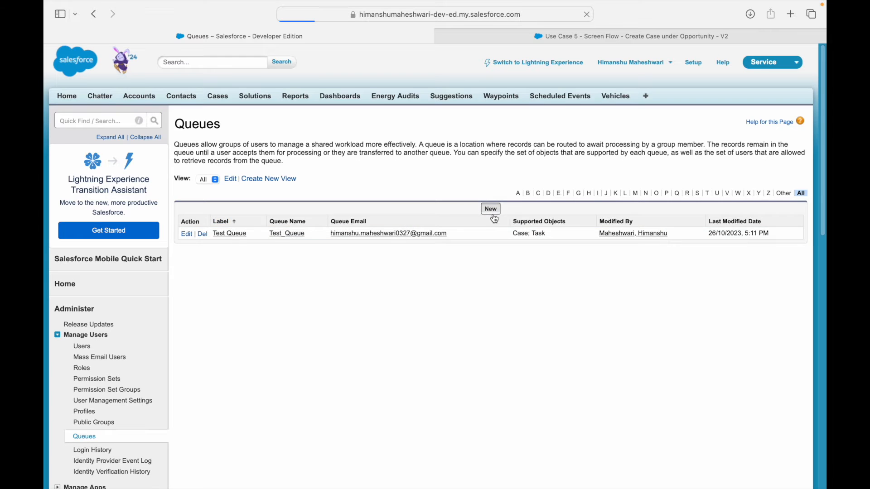
pyautogui.click(402, 152)
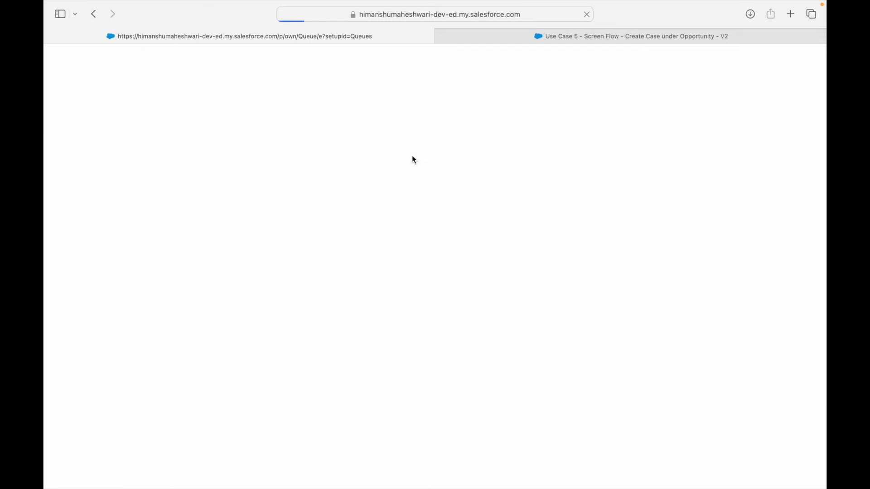
pyautogui.click(229, 234)
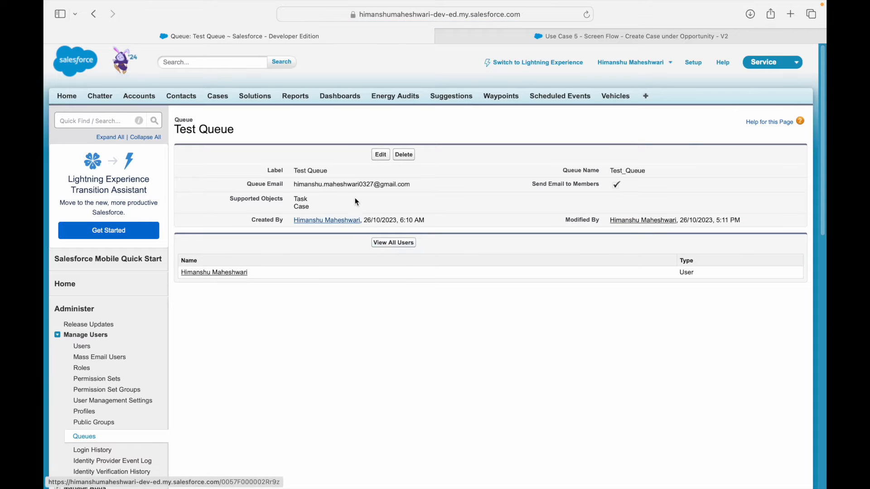
pyautogui.moveTo(416, 188); pyautogui.dragTo(259, 188)
pyautogui.click(320, 205)
pyautogui.moveTo(311, 205); pyautogui.dragTo(294, 201)
pyautogui.click(319, 206)
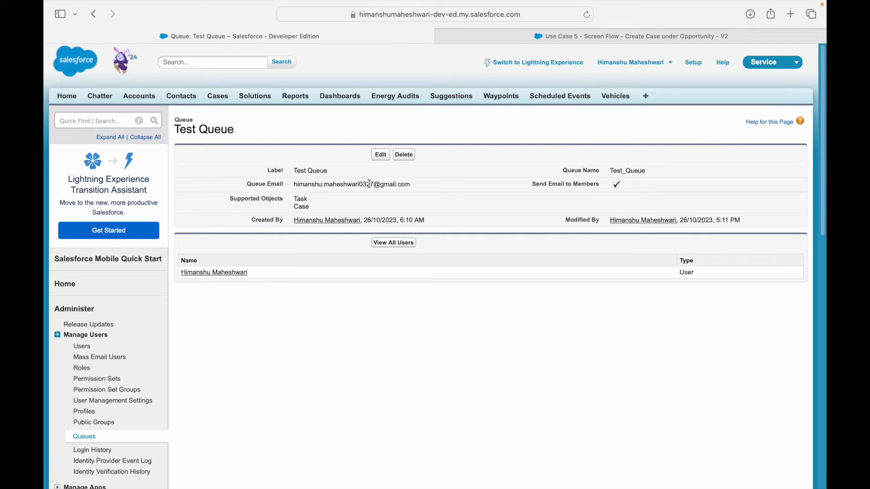
pyautogui.moveTo(650, 171); pyautogui.dragTo(610, 170)
pyautogui.click(501, 38)
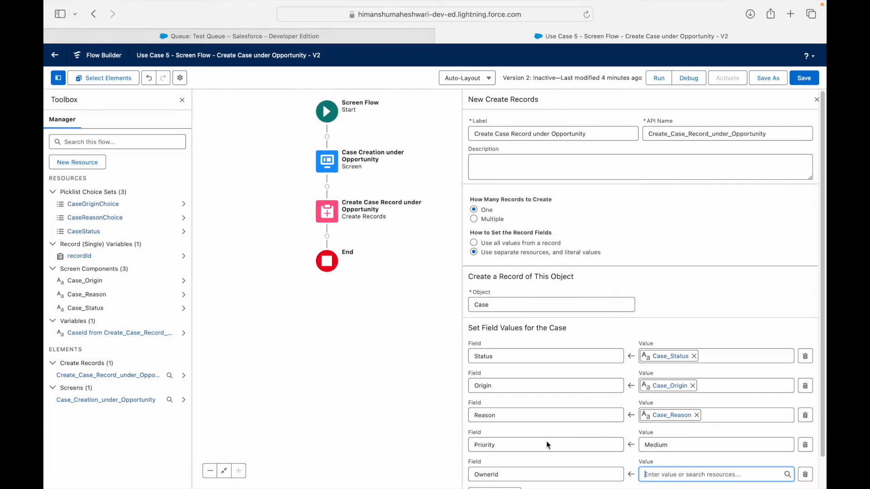
pyautogui.scroll(-2, 549, 437)
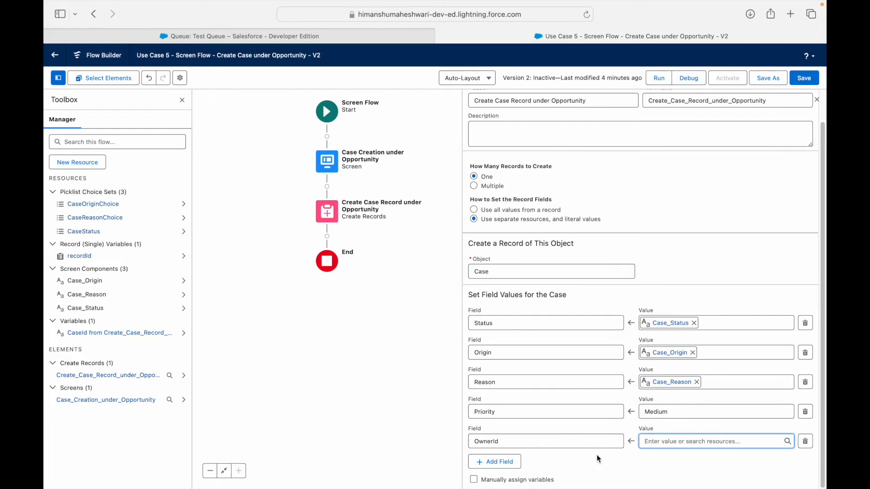
# Step: Delete the empty OwnerId assignment from the Create Records element and save the flow
pyautogui.click(806, 442)
pyautogui.click(803, 81)
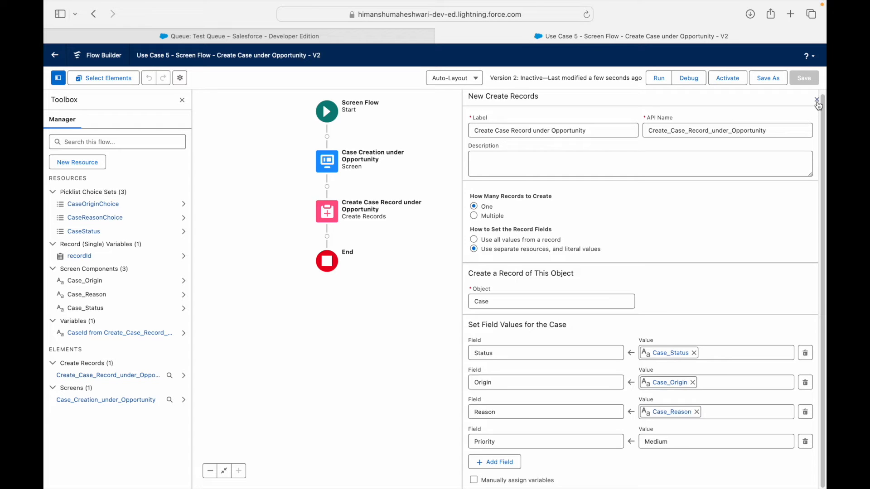
# Step: Insert a Get Records element between the case screen and the Create Records element, labelled "Fetch Queue to Assign the Case"
pyautogui.click(328, 187)
pyautogui.write('G')
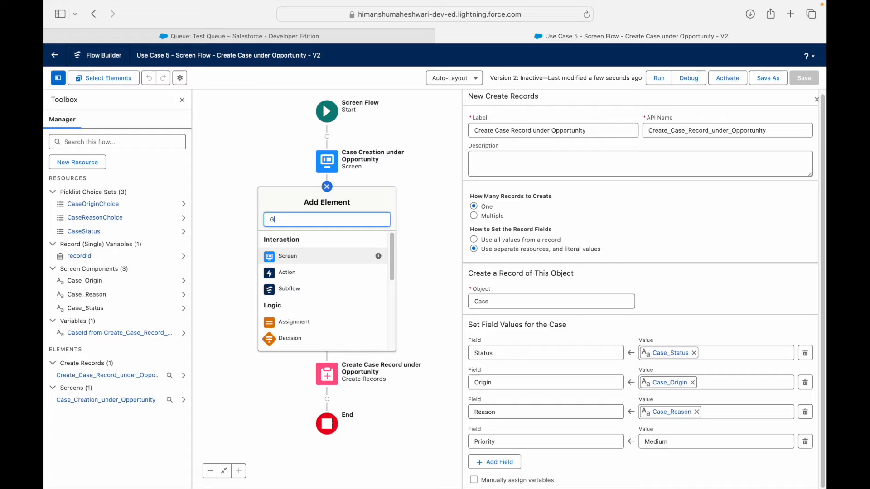
pyautogui.write('et')
pyautogui.click(322, 249)
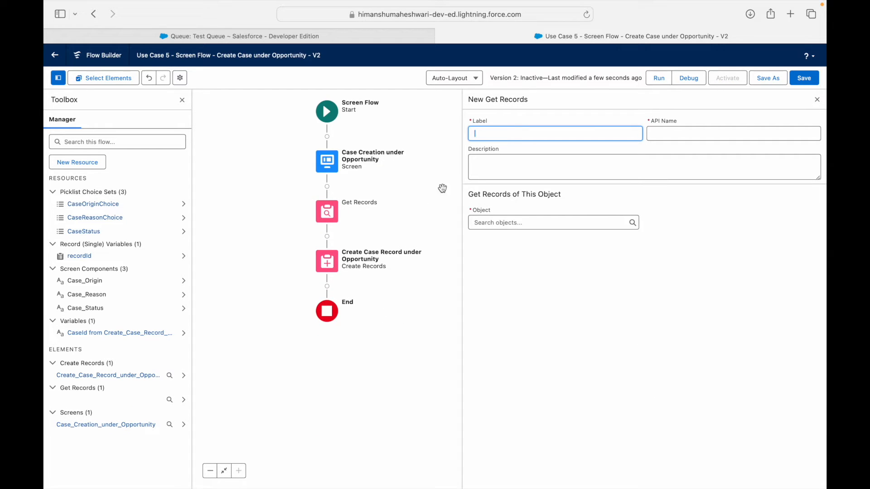
pyautogui.click(501, 135)
pyautogui.write('Fetch Queue to Assihgn the Case')
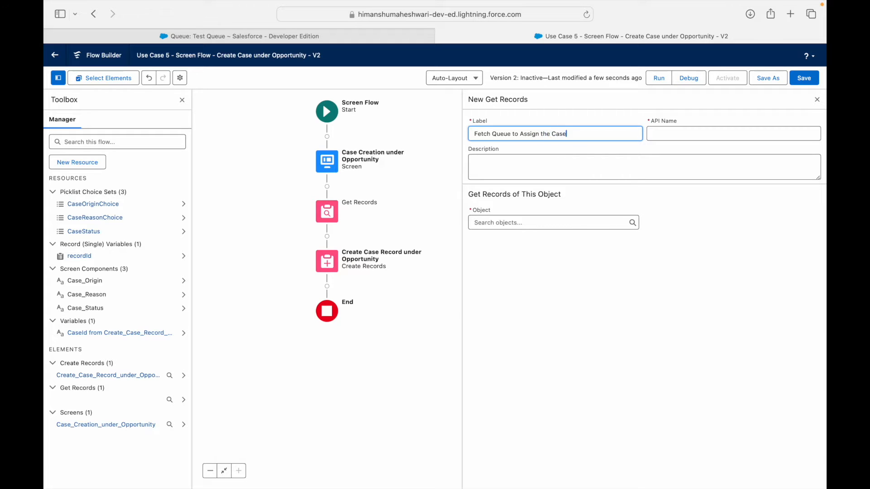
pyautogui.press('Tab')
# Step: Set the Get Records object to Group and filter it by Name Equals Test_Queue
pyautogui.click(522, 222)
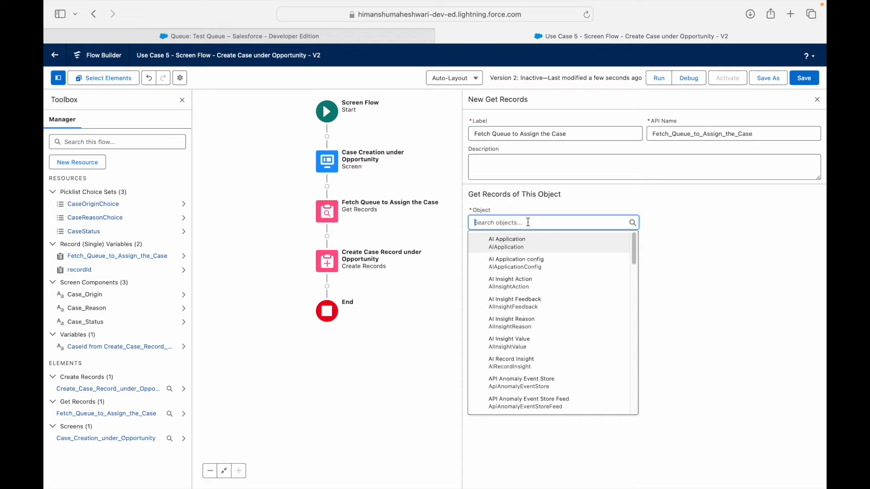
pyautogui.write('Group')
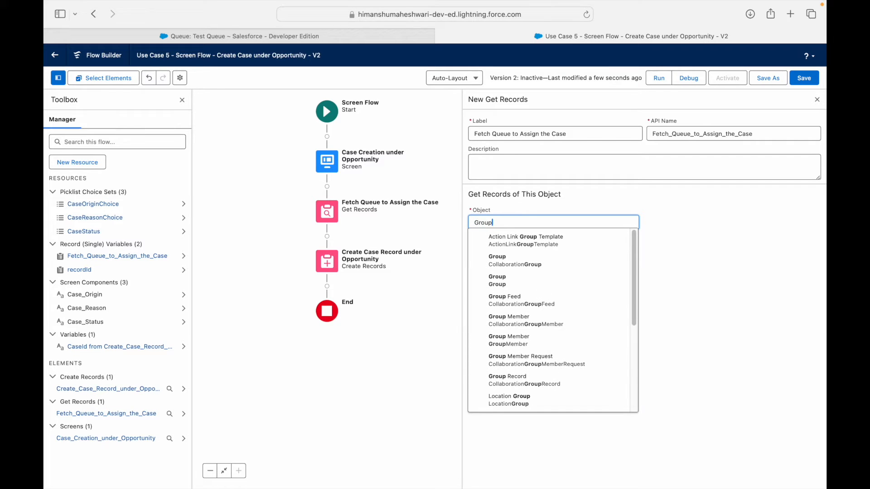
pyautogui.click(509, 287)
pyautogui.click(524, 309)
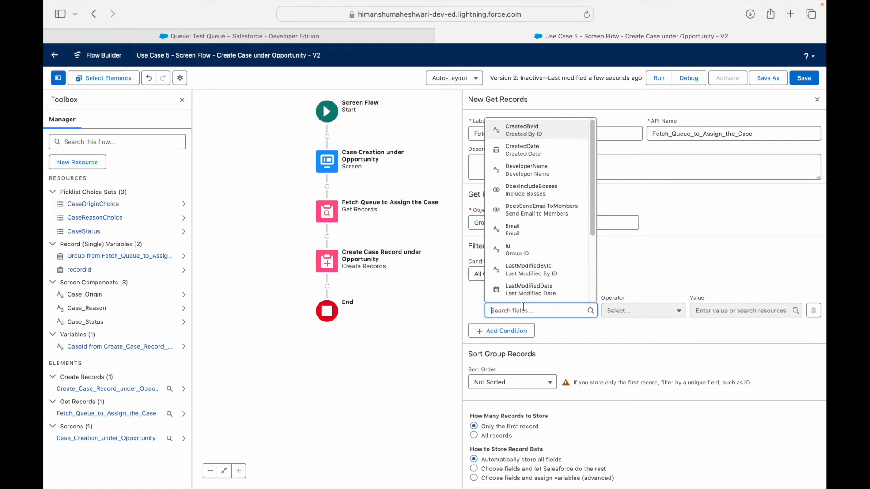
pyautogui.scroll(-5, 538, 258)
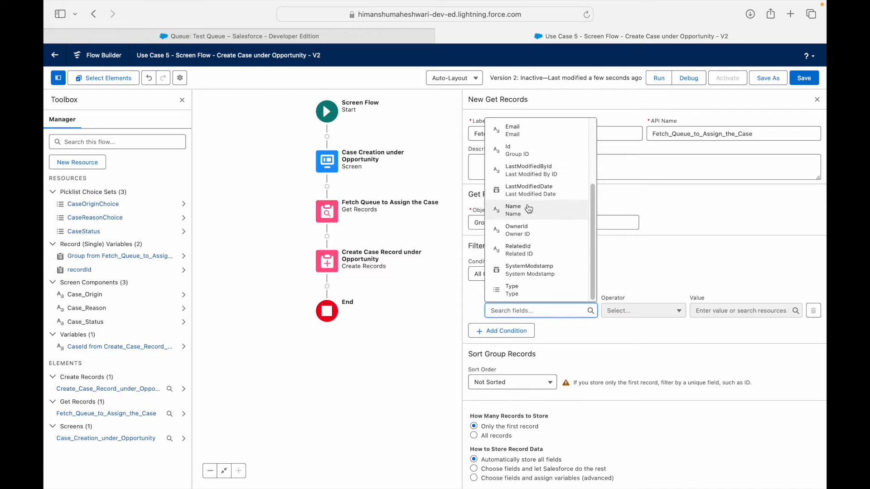
pyautogui.click(529, 209)
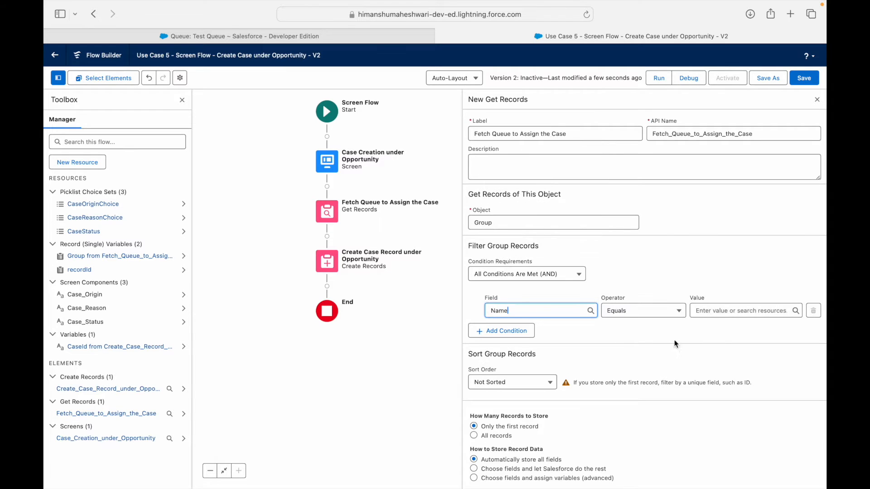
pyautogui.click(704, 317)
pyautogui.write('Test_Queue')
pyautogui.click(709, 329)
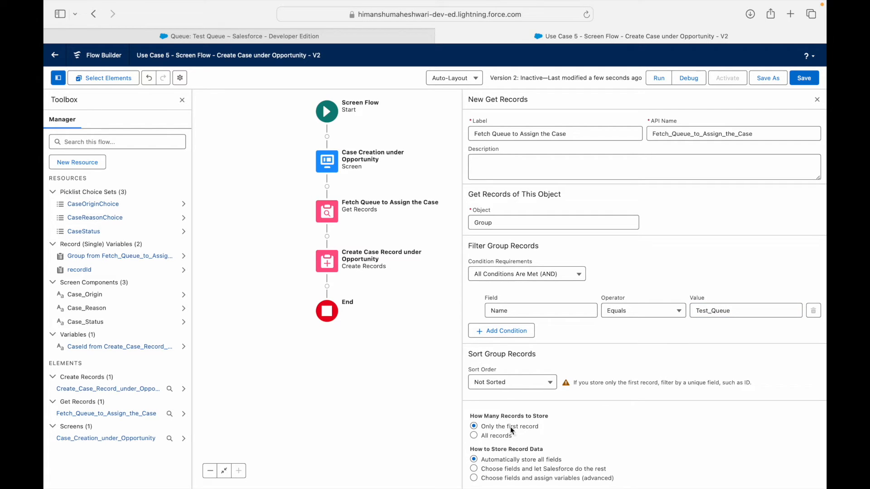
pyautogui.doubleClick(704, 311)
pyautogui.click(742, 310)
# Step: Relabel the Test Queue record as Case Assignment Queue with queue name Case_Assignment_Queue, and save it
pyautogui.click(382, 35)
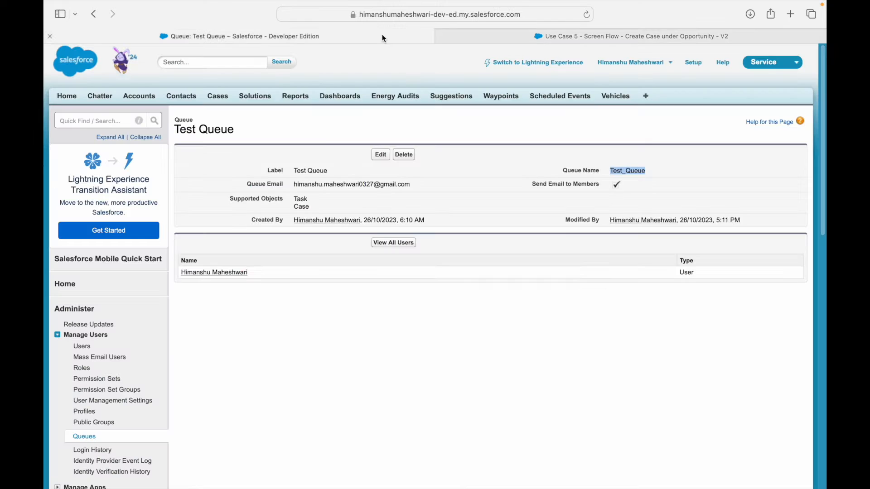
pyautogui.click(384, 159)
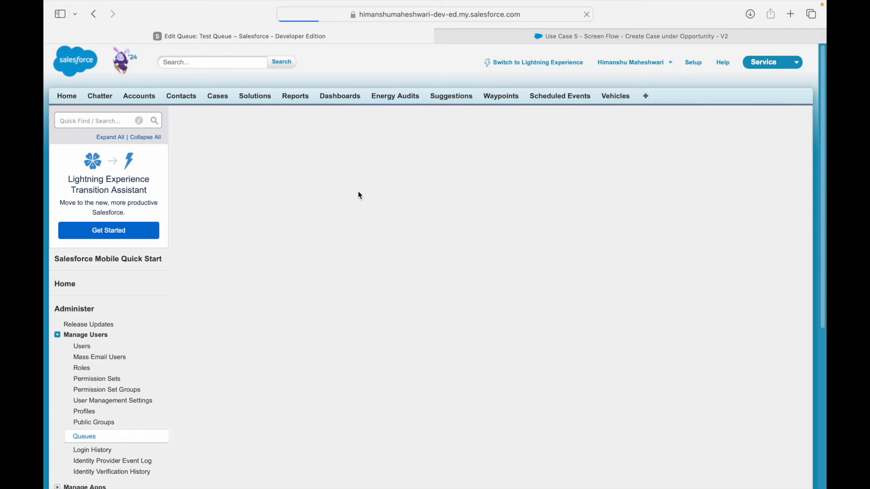
pyautogui.doubleClick(308, 217)
pyautogui.write('Case Assignment')
pyautogui.press('Tab')
pyautogui.press('BackSpace')
pyautogui.click(353, 216)
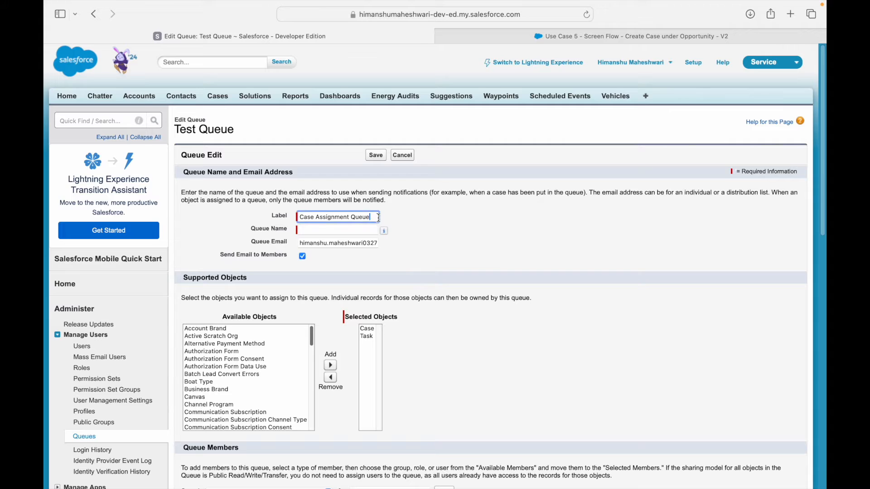
pyautogui.press('Tab')
pyautogui.click(439, 266)
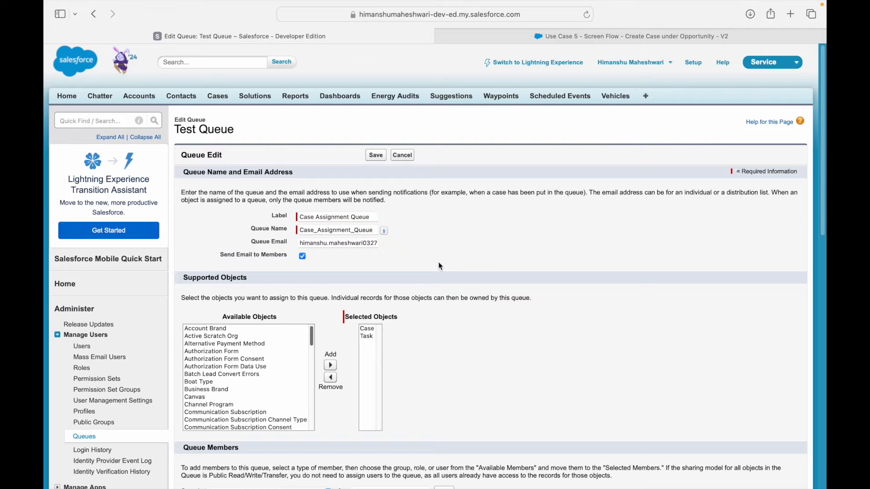
pyautogui.click(375, 155)
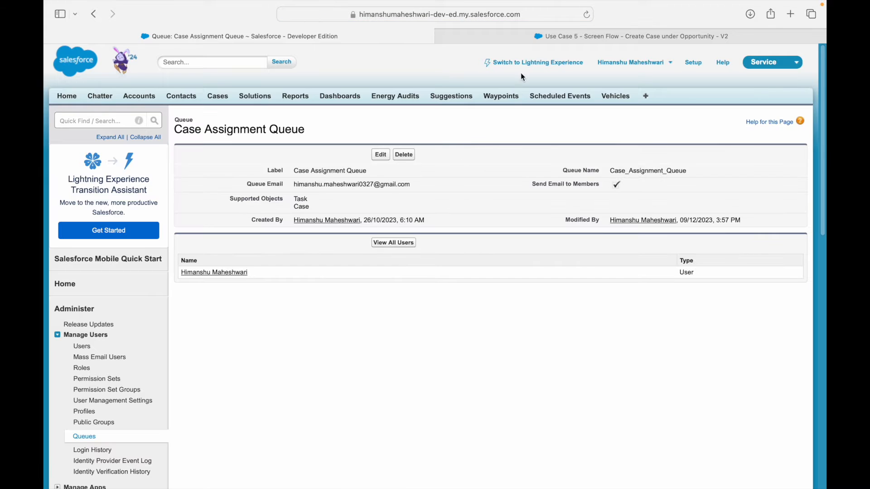
# Step: Return to the flow, set the Group Name filter value to Case_Assignment_Queue, and save the flow
pyautogui.click(512, 36)
pyautogui.doubleClick(703, 313)
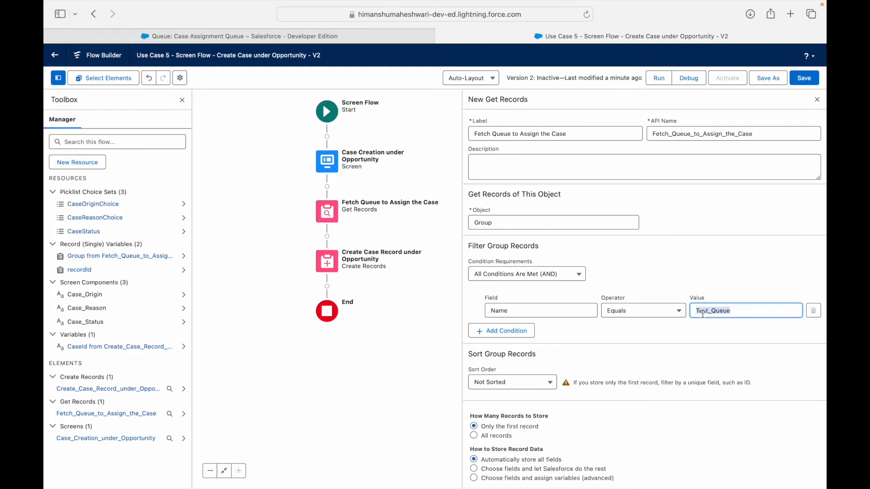
pyautogui.write('Case_Assignment_Queue')
pyautogui.click(685, 287)
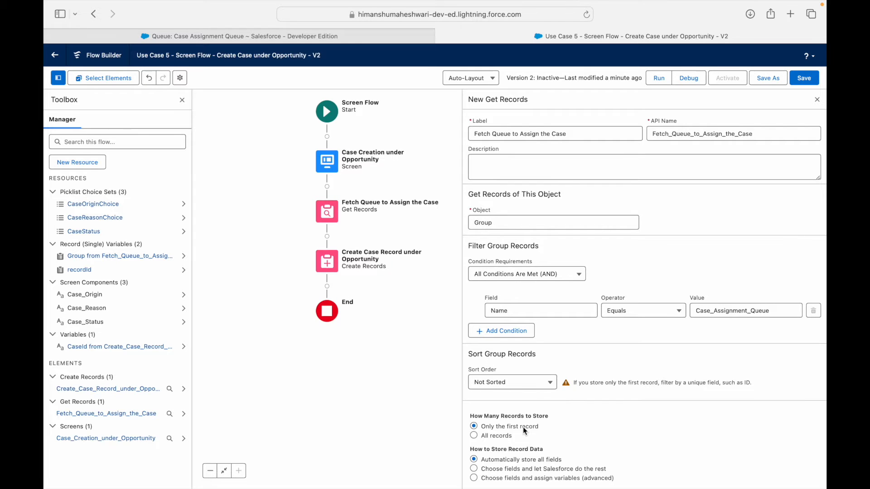
pyautogui.click(801, 80)
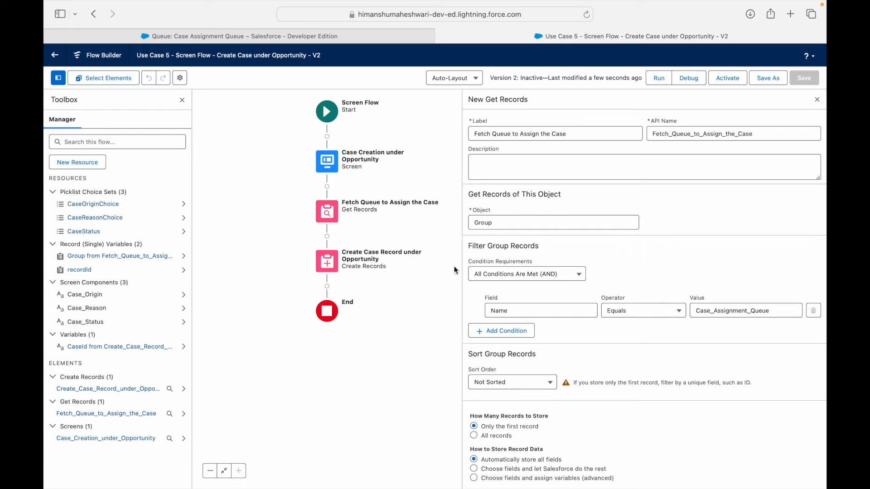
# Step: In the Create Records element, assign OwnerId the Id of the group fetched by Fetch_Queue_to_Assign_the_Case
pyautogui.click(330, 261)
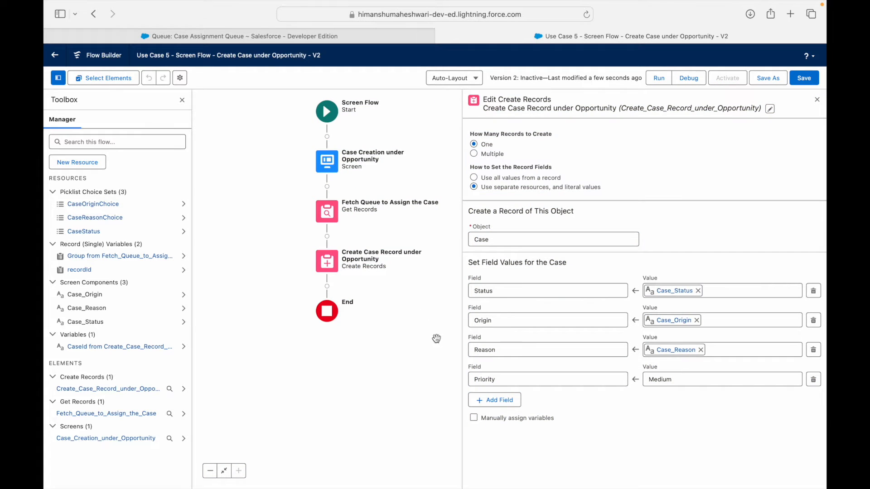
pyautogui.click(495, 399)
pyautogui.click(503, 408)
pyautogui.write('Owner')
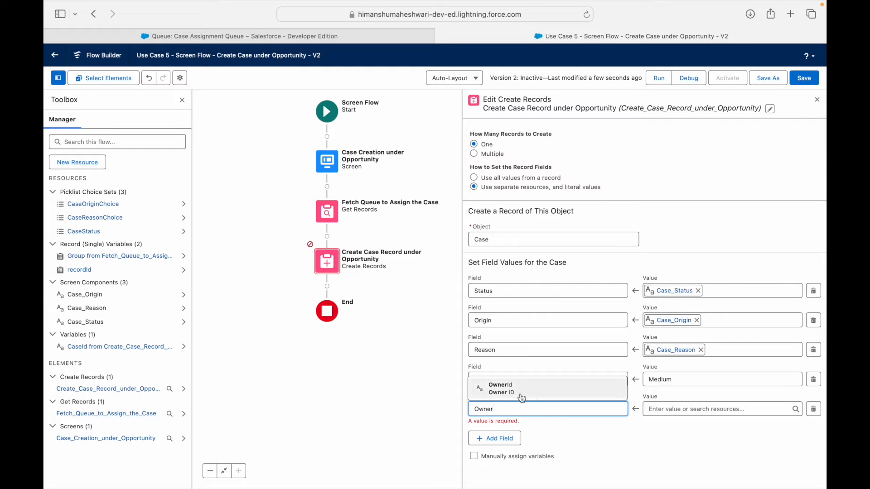
pyautogui.click(543, 393)
pyautogui.click(657, 409)
pyautogui.write('get')
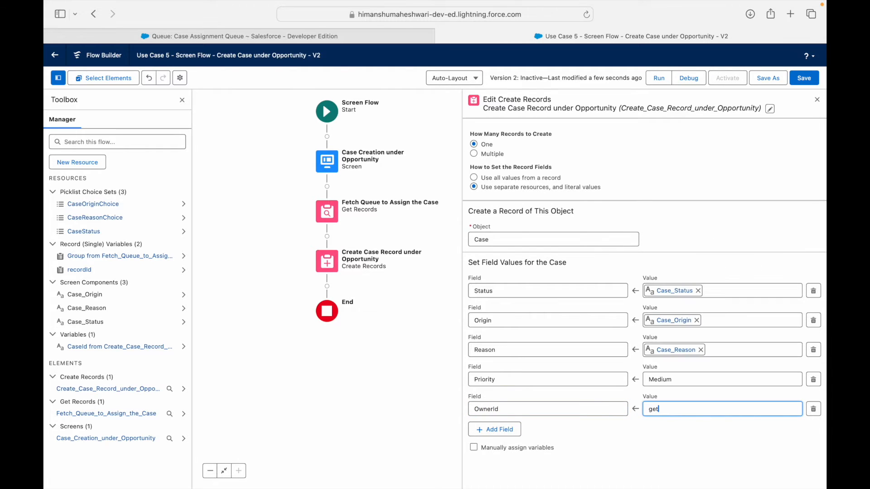
pyautogui.press('BackSpace')
pyautogui.press('BackSpace')
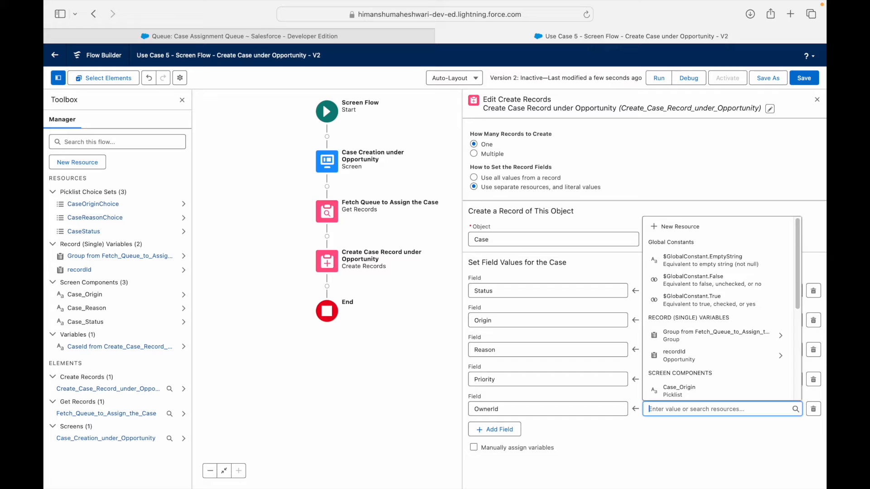
pyautogui.click(717, 336)
pyautogui.scroll(-3, 716, 339)
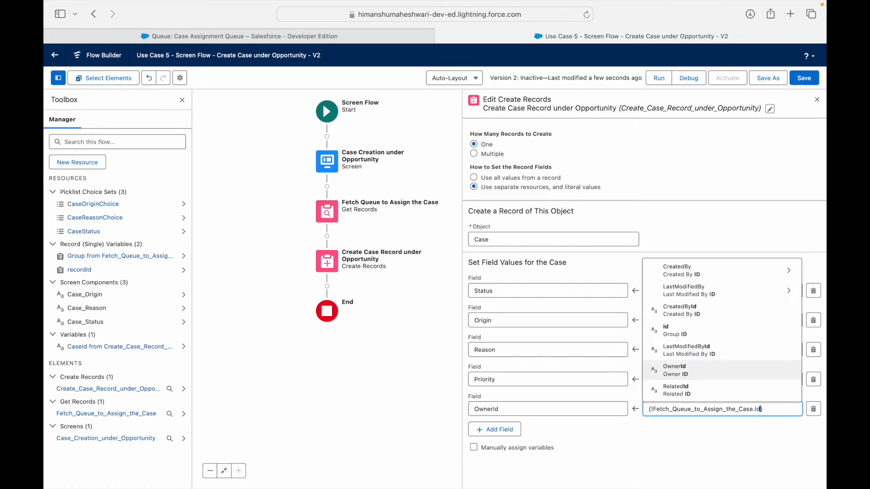
pyautogui.click(696, 333)
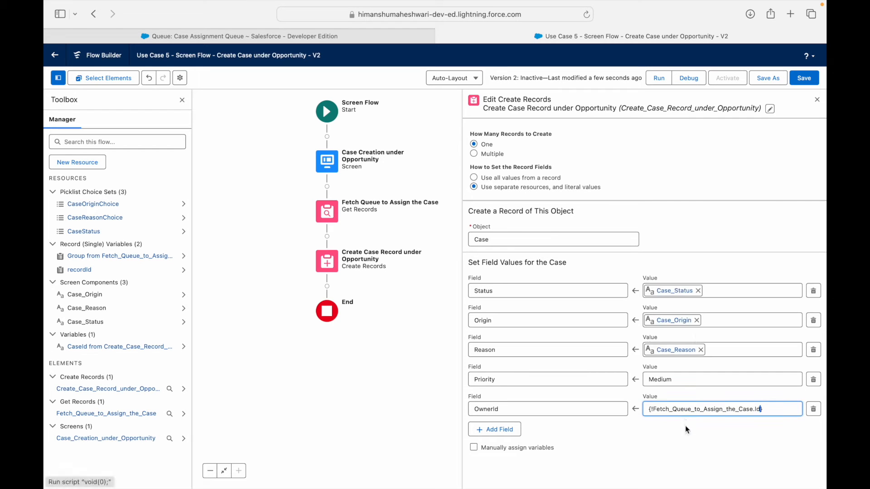
pyautogui.click(664, 442)
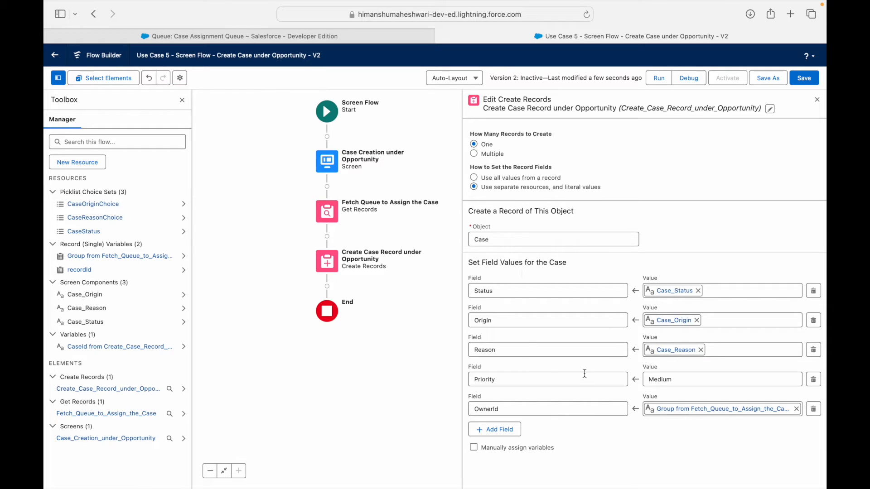
# Step: Save and activate version 2 of the flow
pyautogui.click(804, 77)
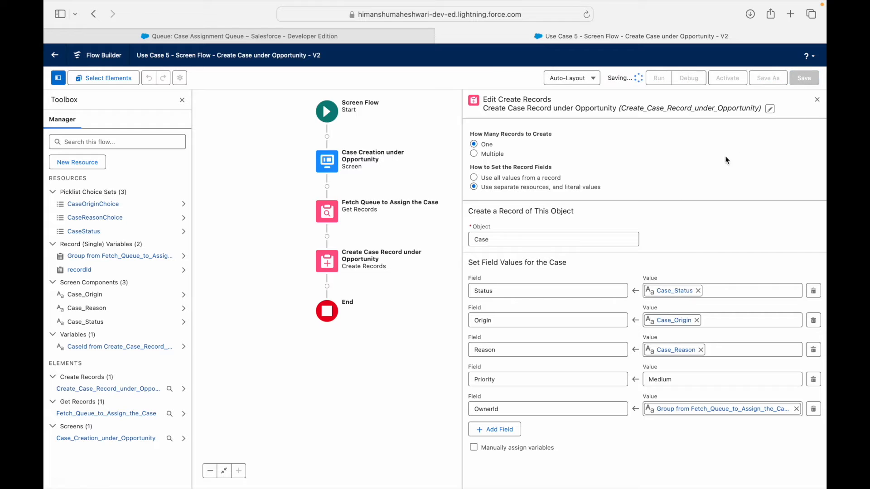
pyautogui.click(727, 79)
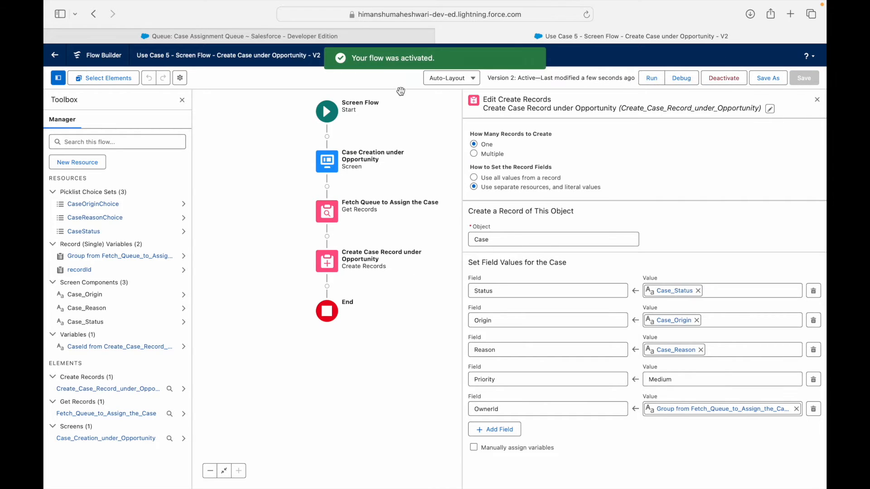
pyautogui.click(290, 30)
pyautogui.click(449, 34)
# Step: Start a debug run of the flow with the Test Sold Opp opportunity as recordId
pyautogui.click(681, 79)
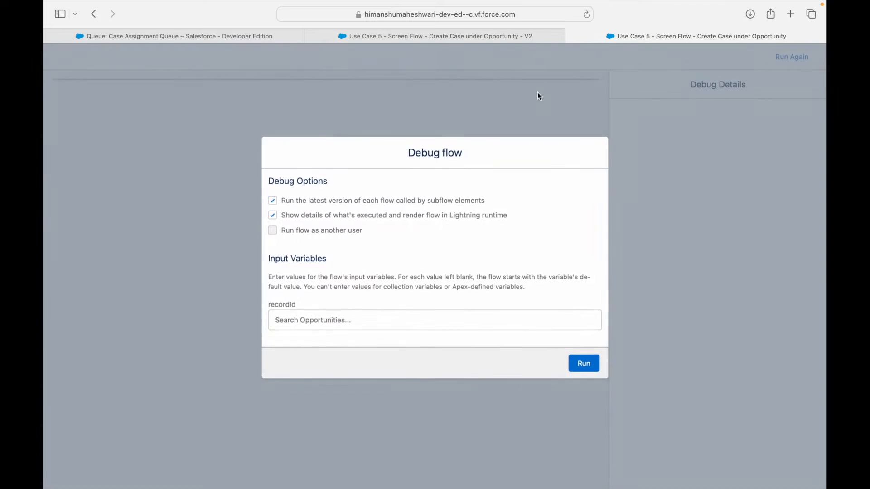
pyautogui.click(304, 323)
pyautogui.click(335, 307)
pyautogui.click(335, 340)
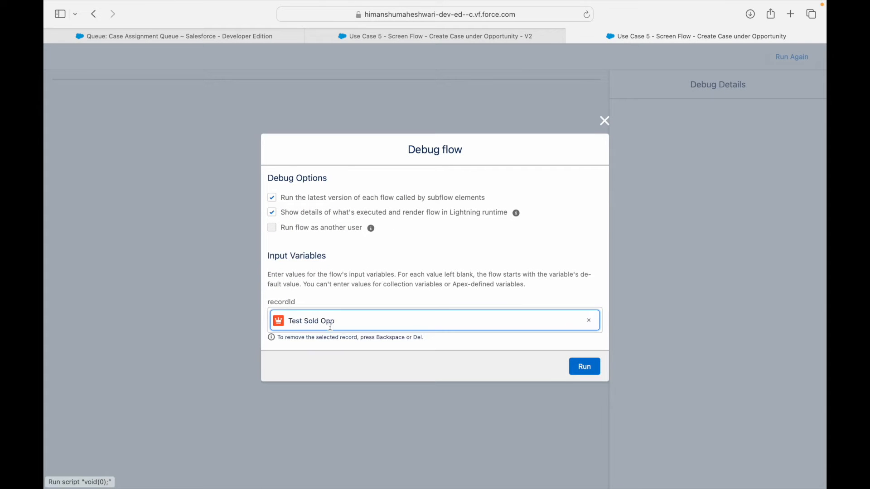
pyautogui.click(585, 366)
# Step: Submit the case screen with origin Phone, status Escalated and reason Equipment Design
pyautogui.click(107, 108)
pyautogui.click(93, 113)
pyautogui.click(94, 134)
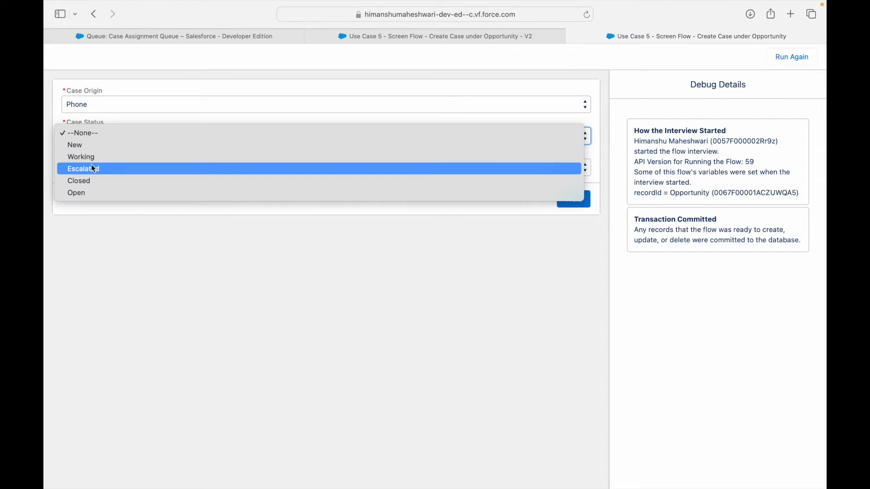
pyautogui.click(97, 169)
pyautogui.click(101, 166)
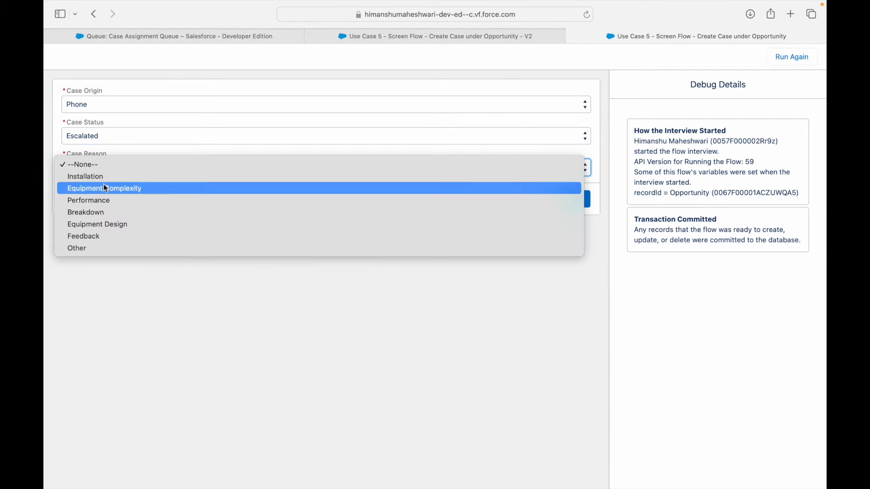
pyautogui.click(109, 226)
pyautogui.click(574, 199)
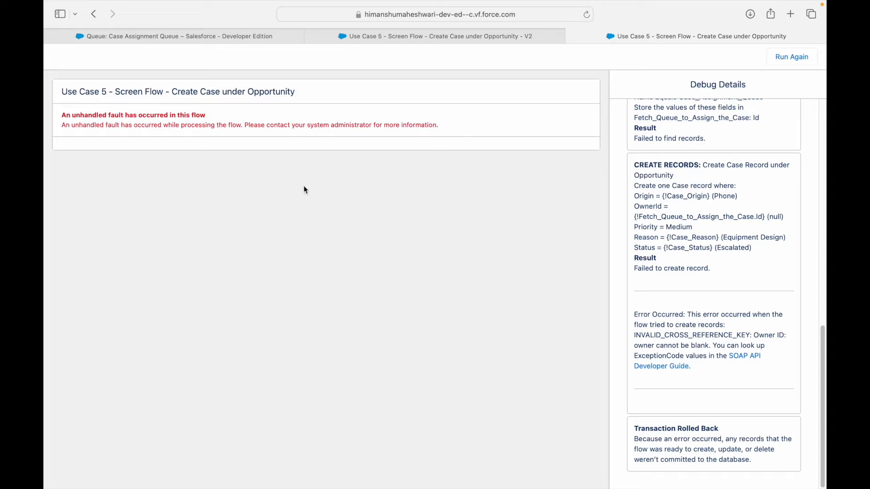
# Step: Examine the flow's fault message and the debug details of the Get Records and Create Records elements
pyautogui.moveTo(109, 115); pyautogui.dragTo(155, 116)
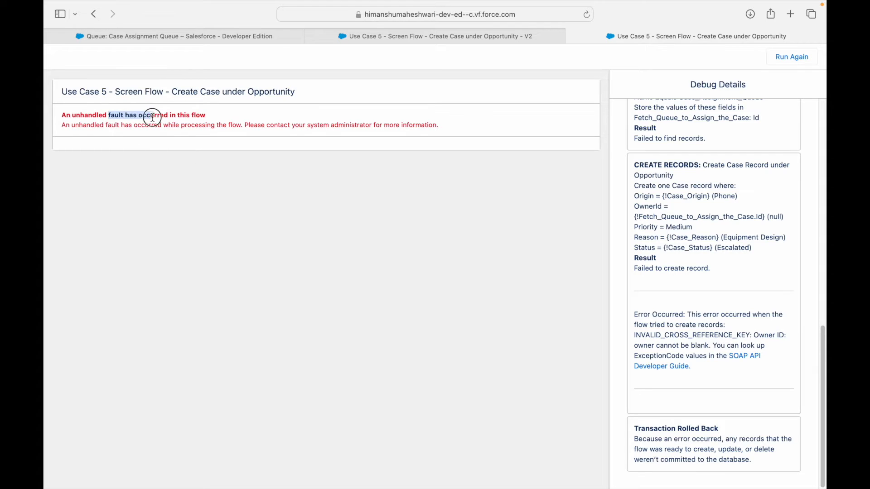
pyautogui.click(184, 127)
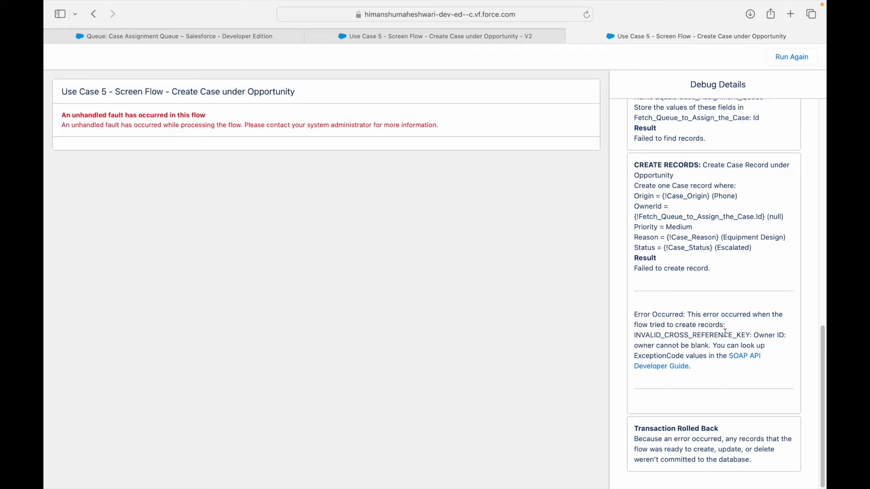
pyautogui.scroll(5, 725, 333)
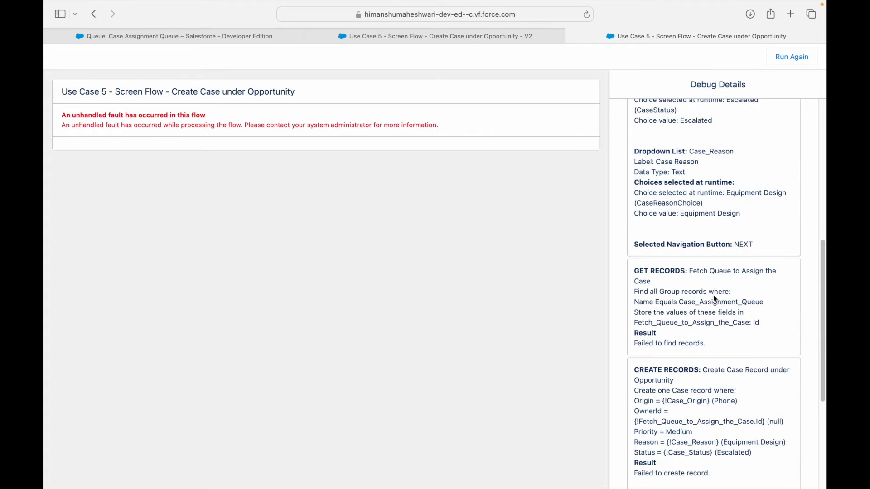
# Step: Review how the interview started and which case screen choices were made in the debug details
pyautogui.scroll(10, 712, 293)
pyautogui.moveTo(682, 131); pyautogui.dragTo(713, 139)
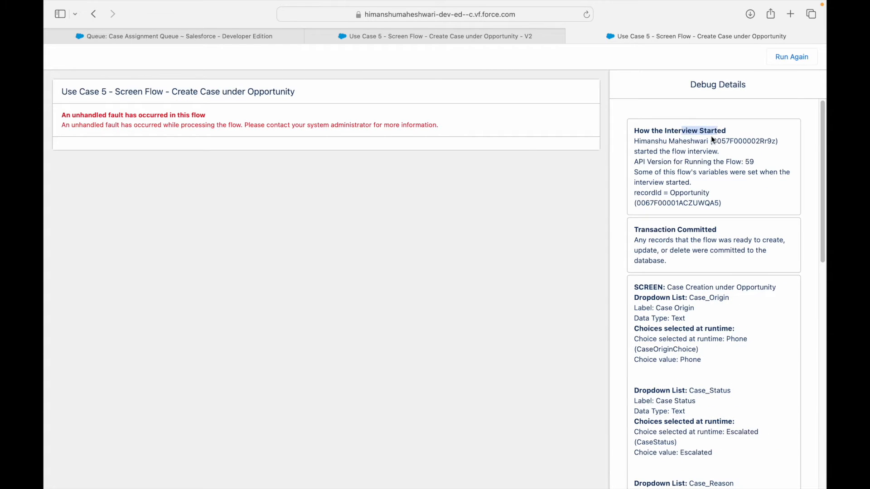
pyautogui.moveTo(663, 287); pyautogui.dragTo(748, 288)
pyautogui.click(725, 326)
pyautogui.scroll(-1, 724, 326)
pyautogui.scroll(-3, 719, 325)
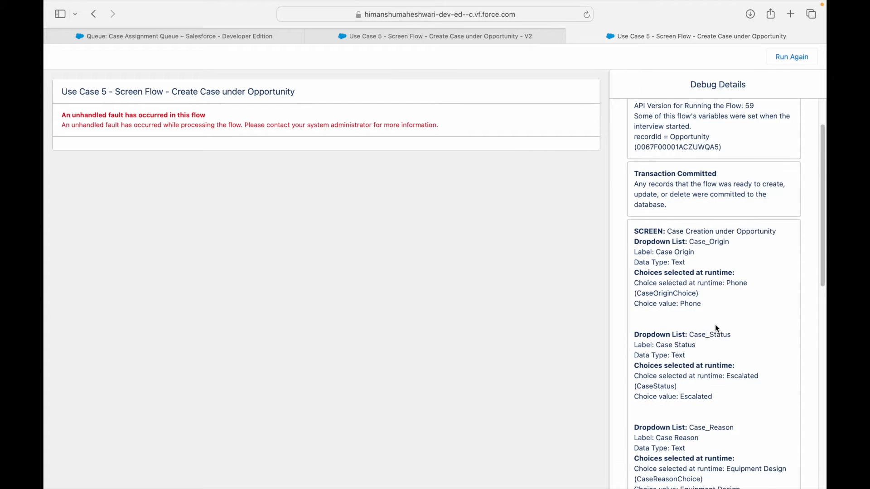
pyautogui.scroll(-4, 716, 326)
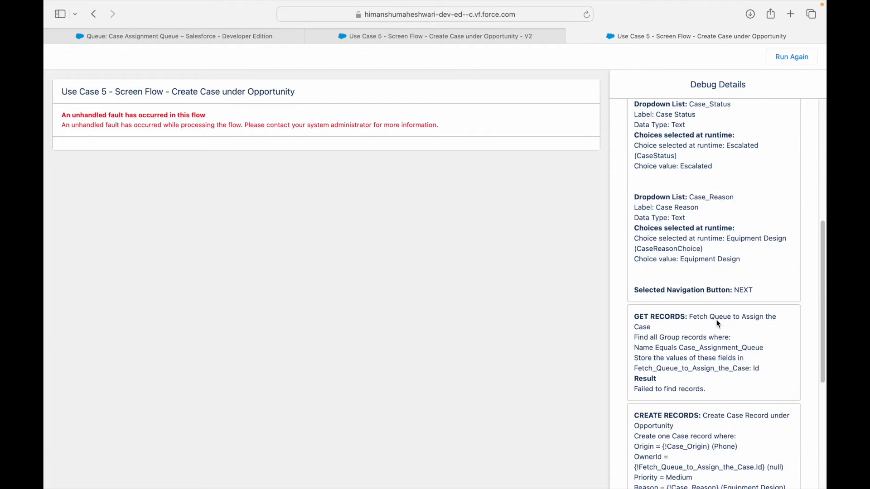
# Step: Compare the name filter in the Get Records debug entry with the Case Assignment Queue's label on its setup page
pyautogui.moveTo(689, 317); pyautogui.dragTo(730, 337)
pyautogui.click(660, 337)
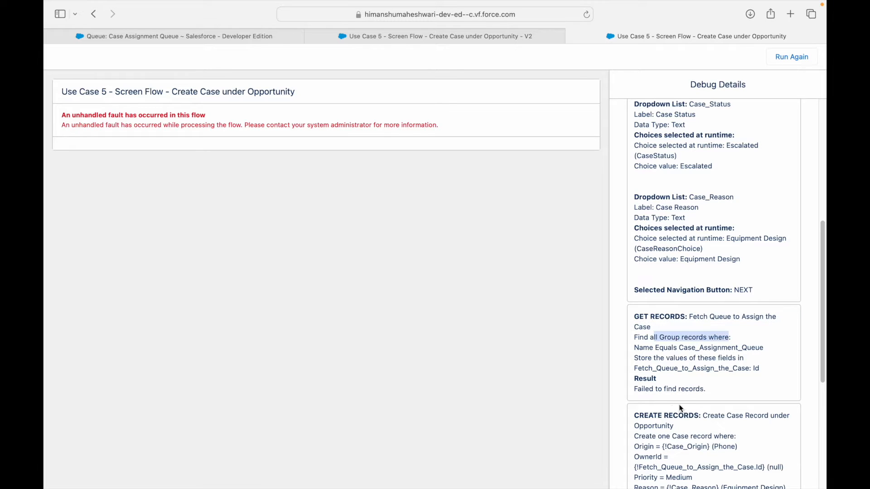
pyautogui.moveTo(645, 388); pyautogui.dragTo(708, 388)
pyautogui.click(724, 386)
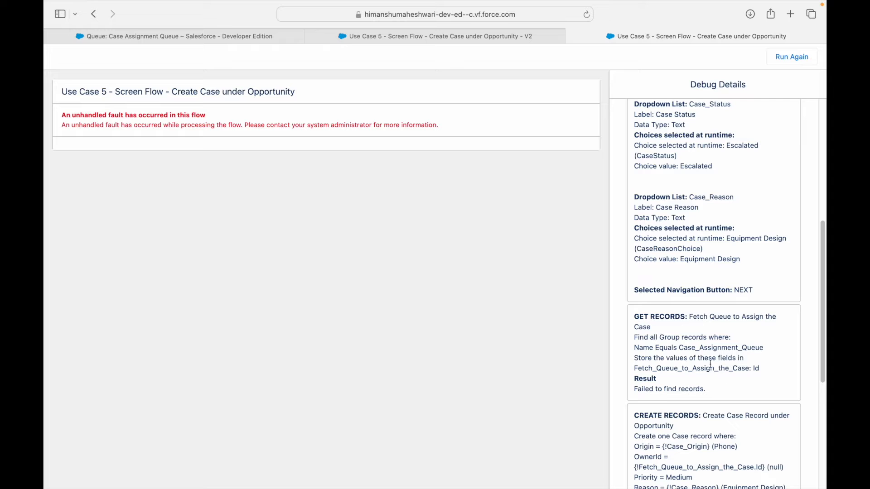
pyautogui.moveTo(680, 348); pyautogui.dragTo(763, 348)
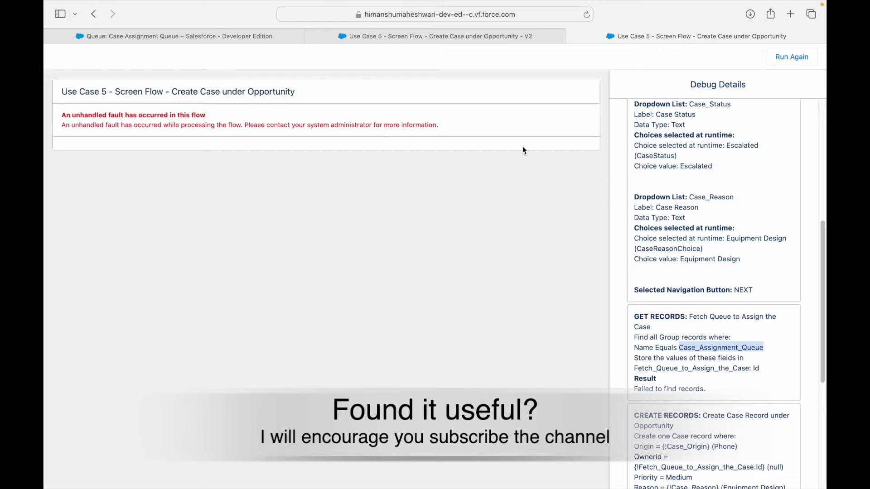
pyautogui.click(218, 40)
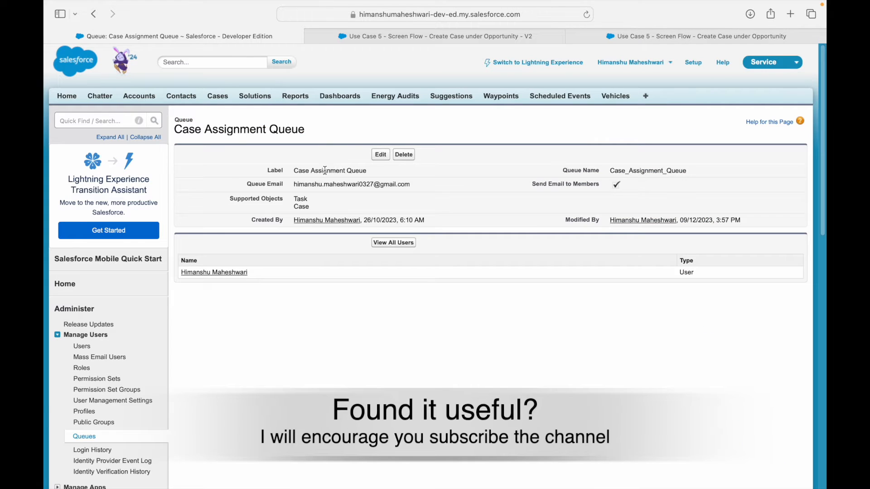
pyautogui.moveTo(296, 171); pyautogui.dragTo(367, 170)
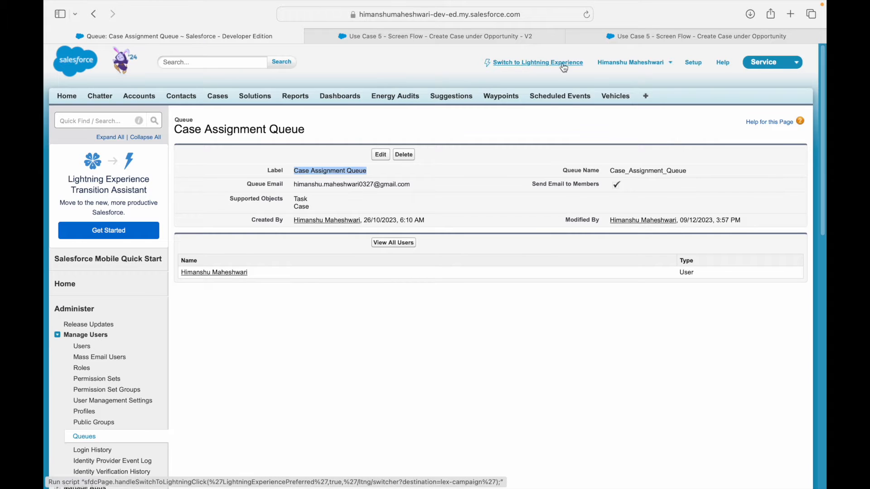
# Step: Open the query editor in the Developer Console, dismissing the deleted-log notice
pyautogui.click(633, 62)
pyautogui.click(599, 110)
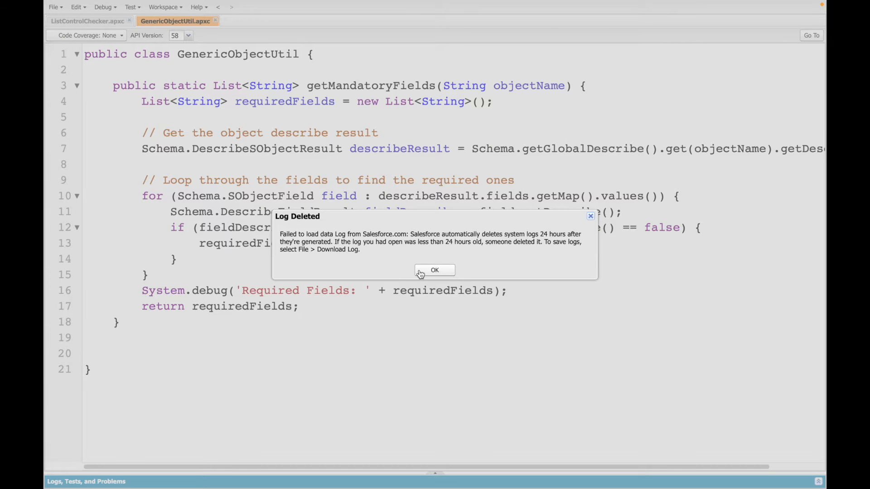
pyautogui.click(419, 273)
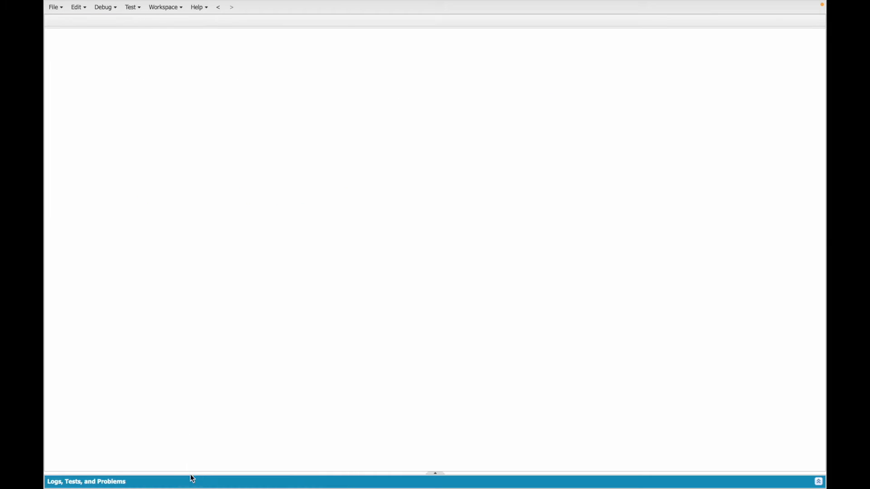
pyautogui.click(193, 480)
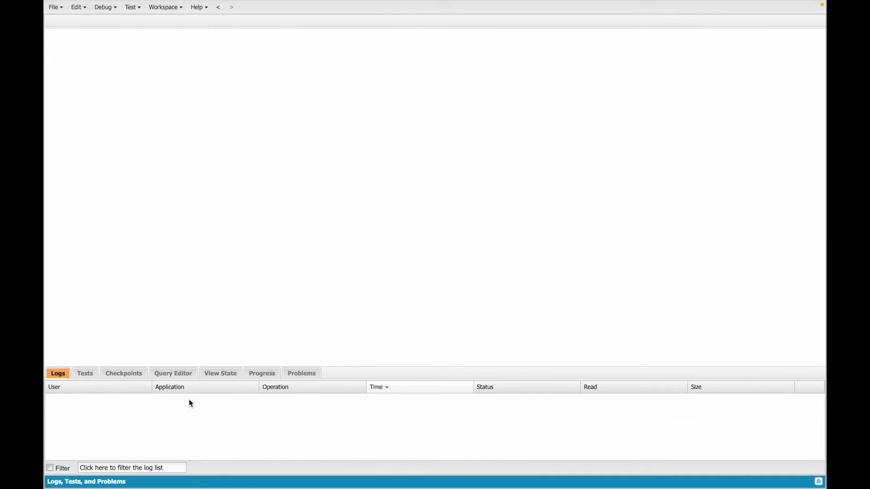
pyautogui.click(181, 376)
# Step: Run the query SELECT Id, Name FROM Group ORDER By CreatedDate DESC LIMIT 1
pyautogui.write('SELEC')
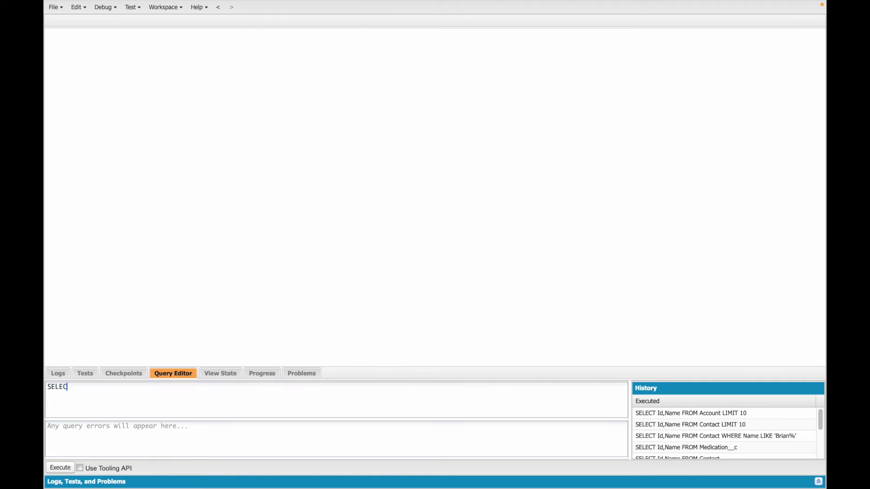
pyautogui.write('T Id, Name FROM Group ORDER By Crte')
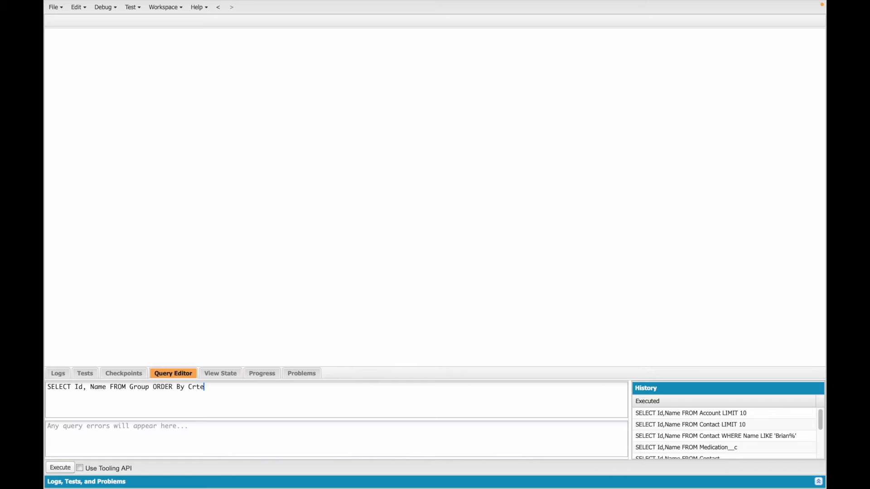
pyautogui.press('BackSpace')
pyautogui.press('BackSpace')
pyautogui.press('BackSpace')
pyautogui.write('atedDate DESC LIMIT 1')
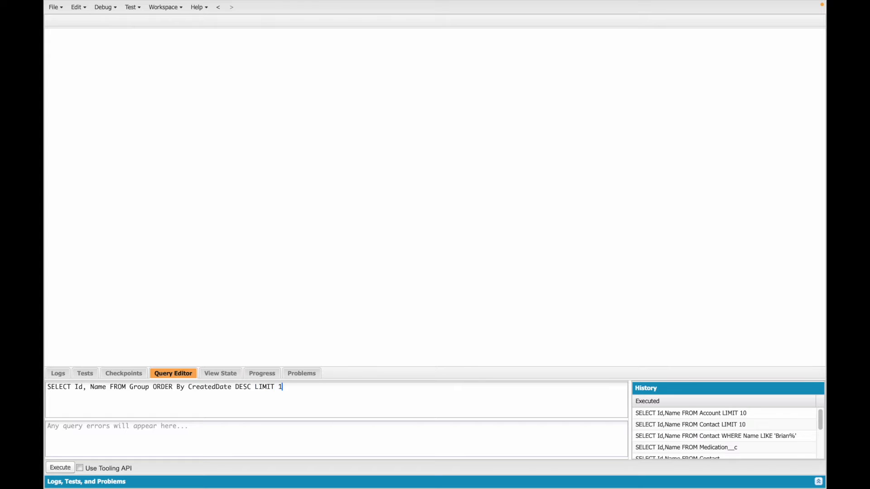
pyautogui.click(68, 467)
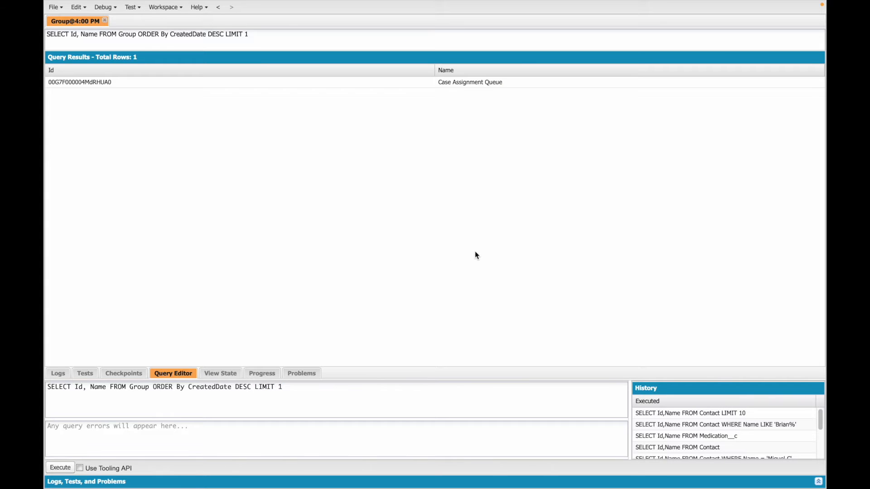
# Step: Inspect the Name value in the Group query result and return to the queue's setup page in the browser
pyautogui.doubleClick(478, 83)
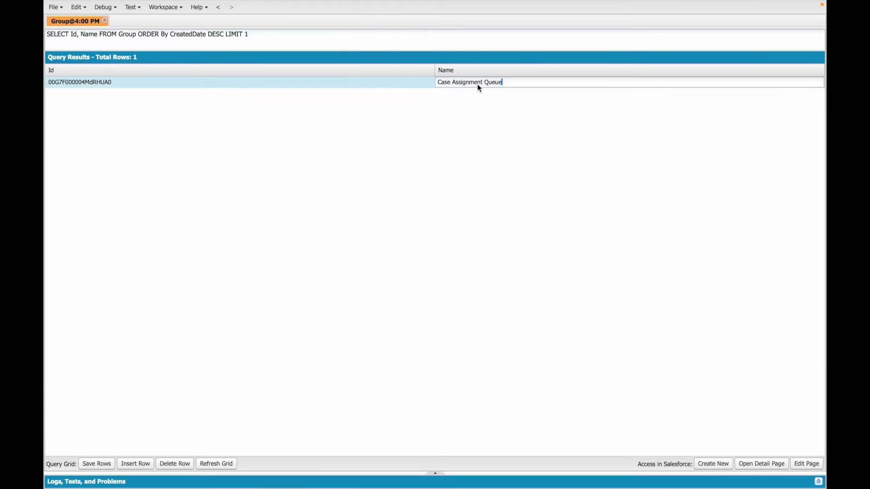
pyautogui.tripleClick(500, 83)
pyautogui.click(500, 99)
pyautogui.hotkey('ctrl', 'Left')
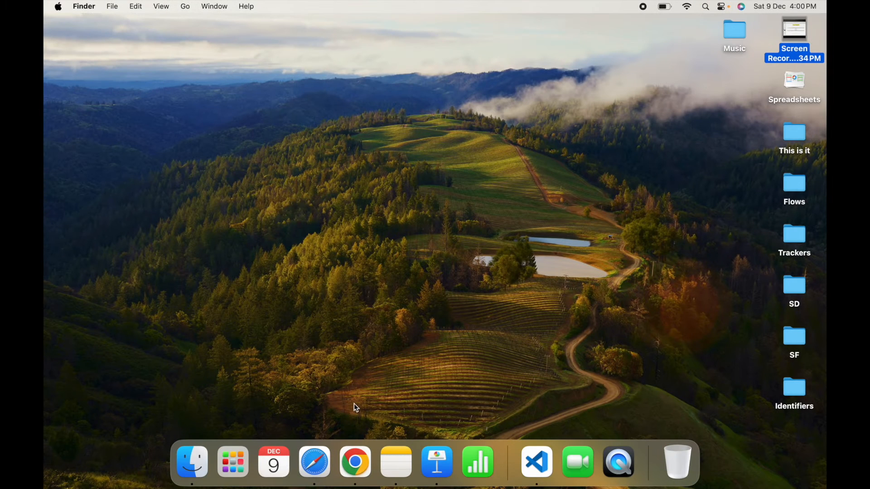
pyautogui.click(356, 462)
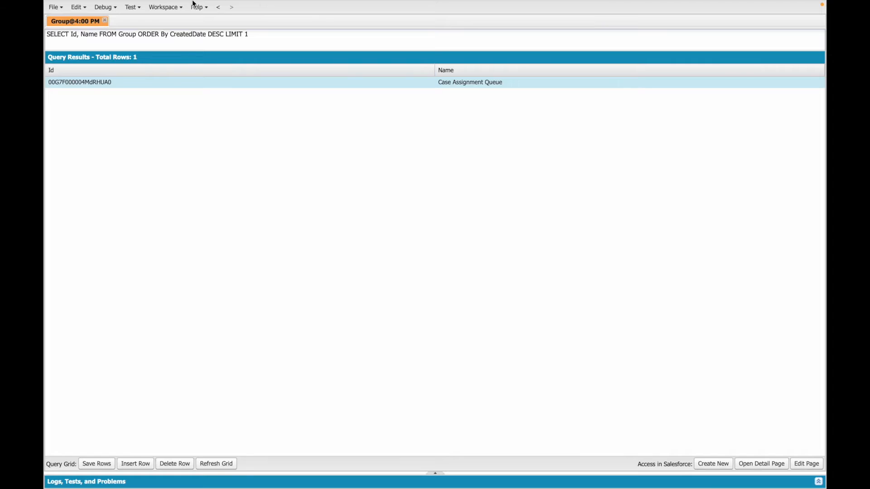
pyautogui.hotkey('ctrl', 'Right')
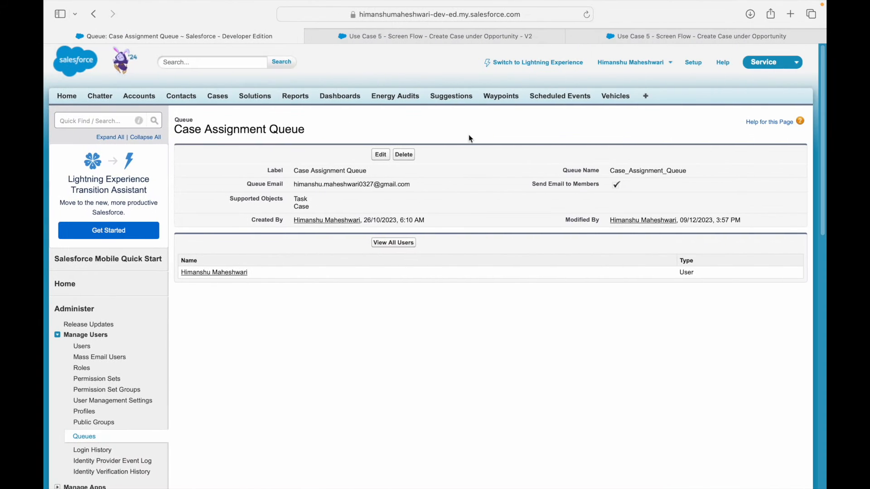
# Step: Open the Fetch Queue to Assign the Case element in Flow Builder and check its Name filter value
pyautogui.click(448, 39)
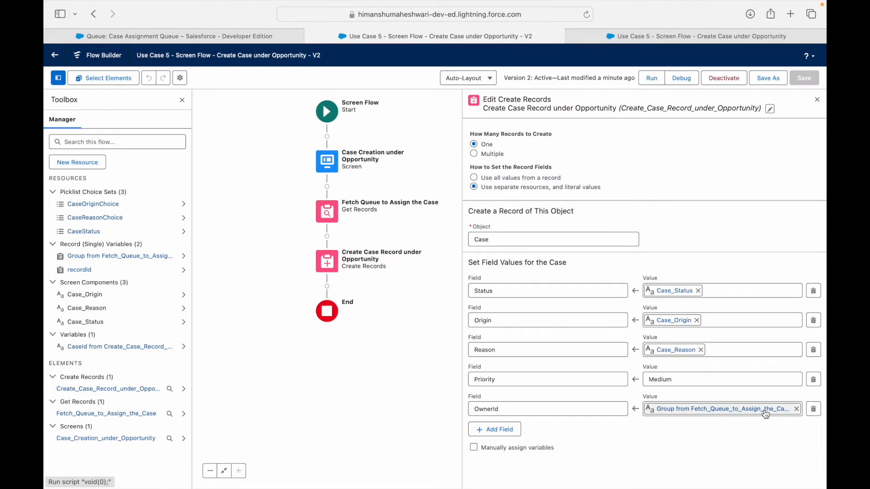
pyautogui.doubleClick(336, 213)
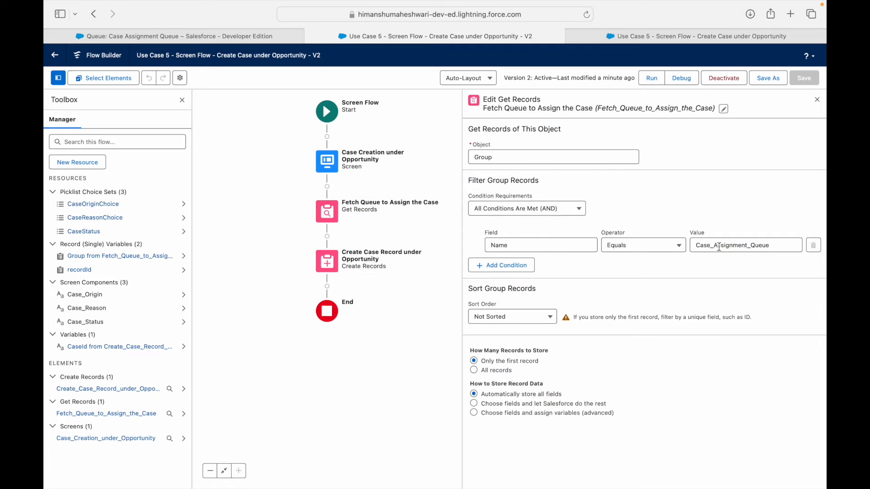
pyautogui.doubleClick(718, 246)
pyautogui.click(714, 246)
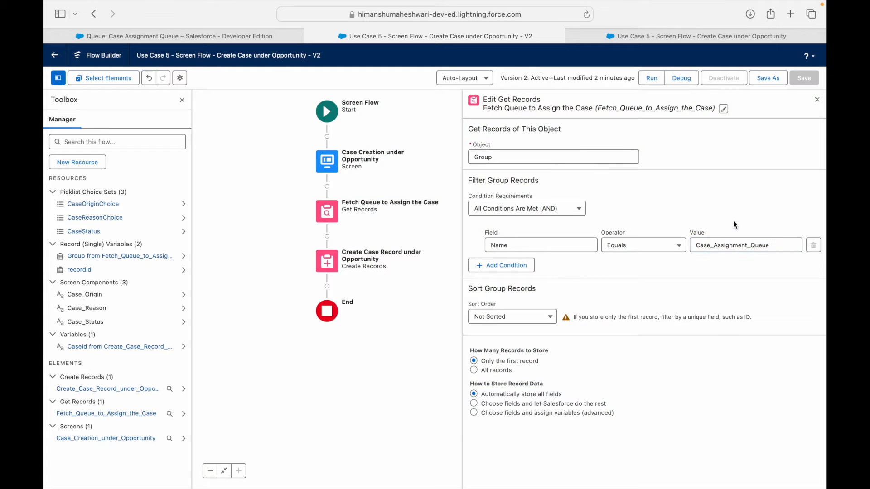
# Step: Try to add a second filter condition on the DeveloperName field
pyautogui.click(501, 265)
pyautogui.click(505, 274)
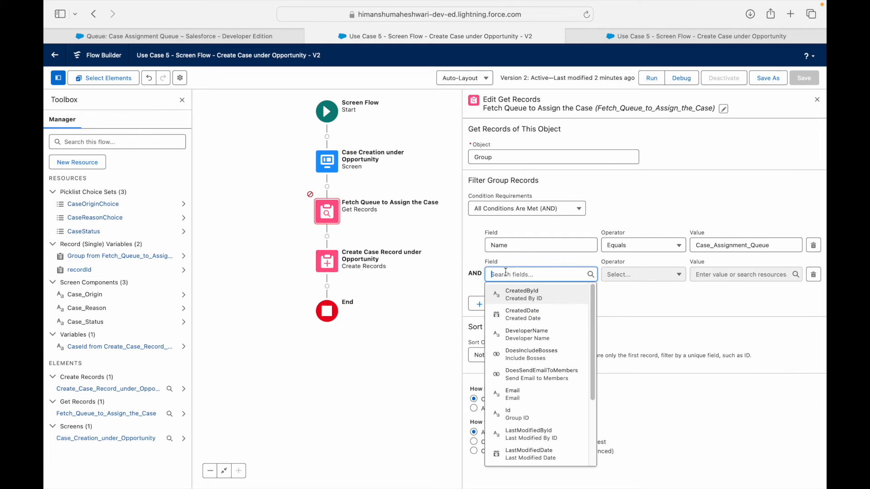
pyautogui.click(526, 329)
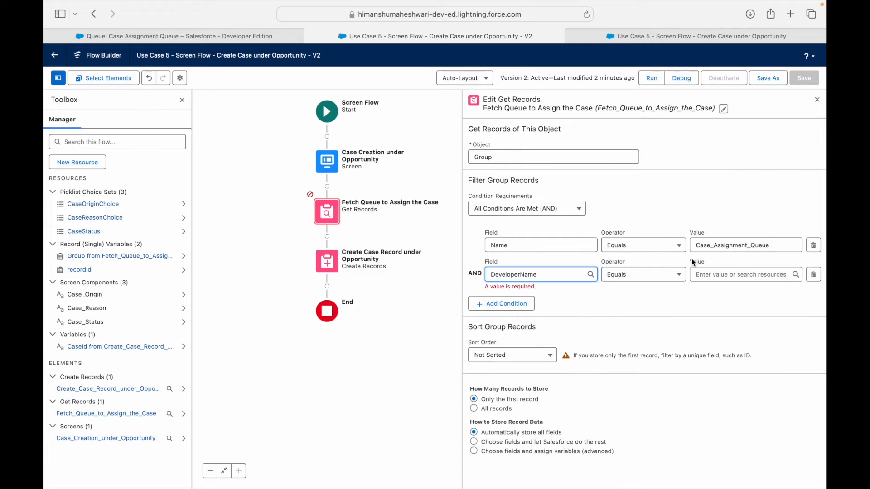
pyautogui.click(528, 272)
pyautogui.press('BackSpace')
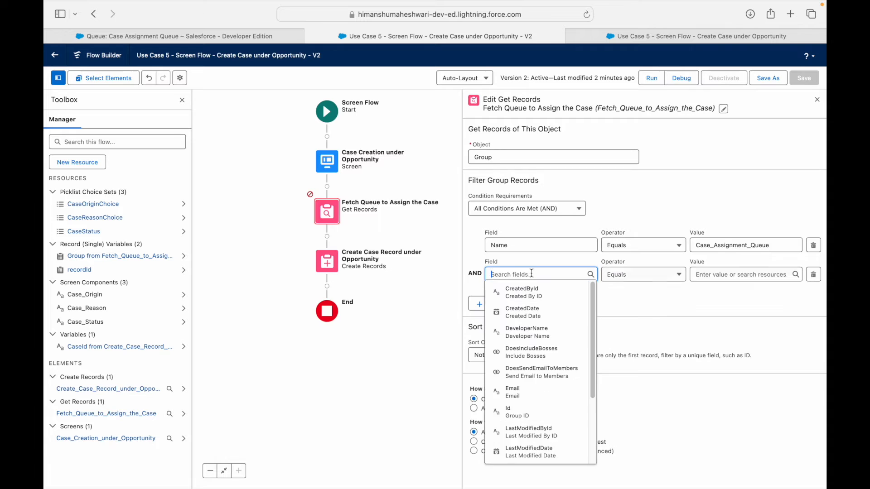
# Step: Change the first filter condition's field to DeveloperName and remove the empty second condition
pyautogui.click(522, 247)
pyautogui.write('Develo')
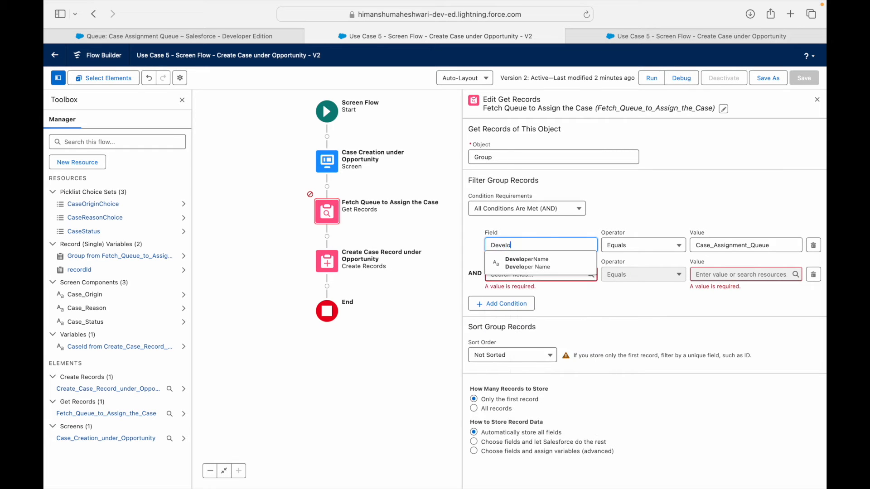
pyautogui.click(522, 263)
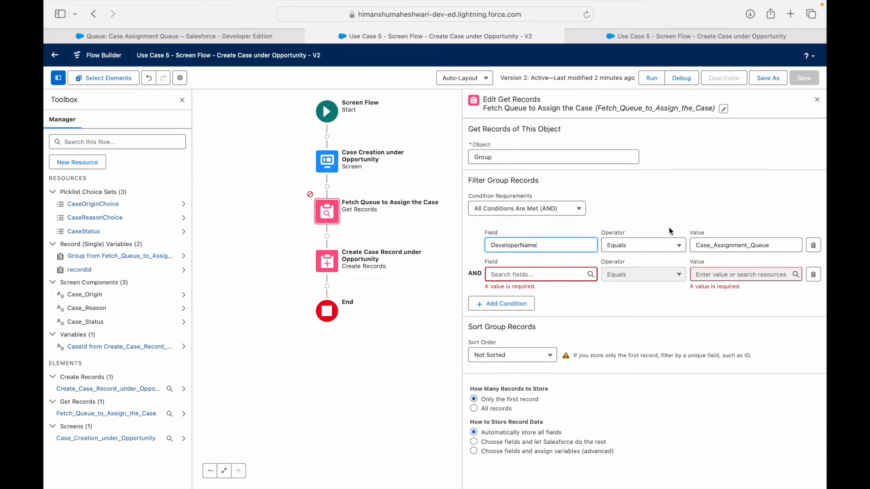
pyautogui.click(813, 274)
# Step: Save the flow as a new version and start a debug run with recordId left blank
pyautogui.click(768, 78)
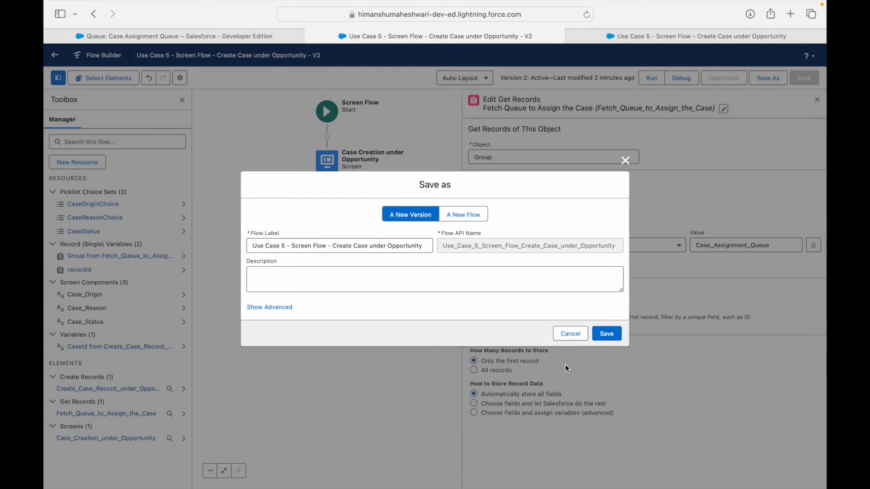
pyautogui.click(608, 335)
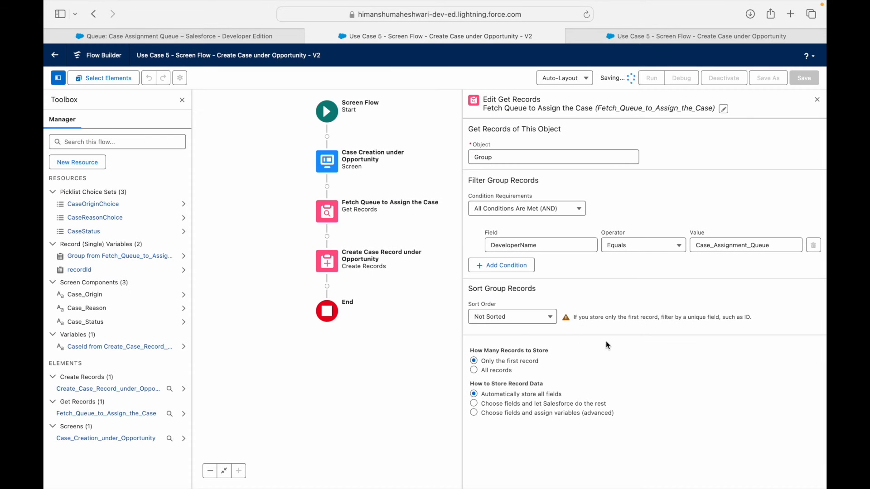
pyautogui.click(688, 78)
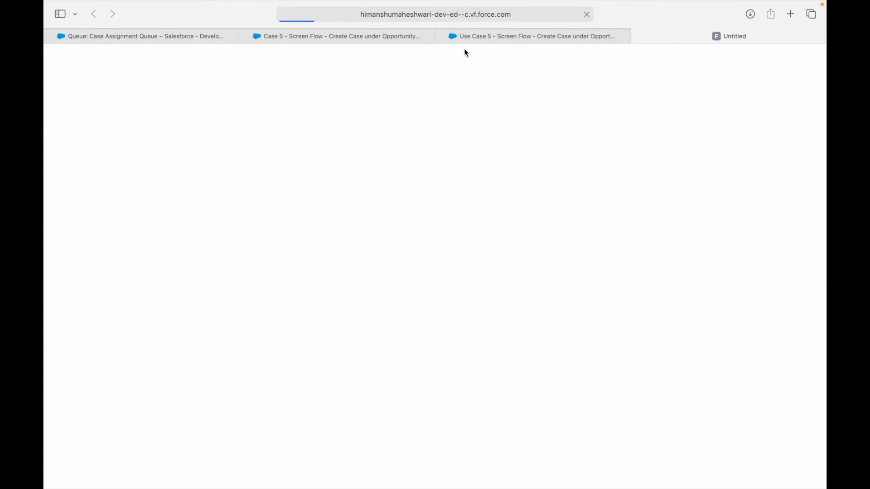
pyautogui.click(448, 36)
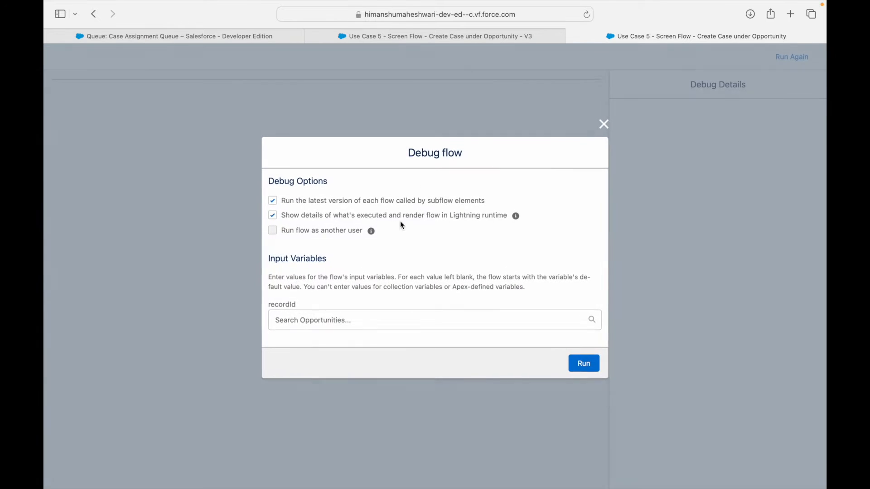
pyautogui.click(581, 363)
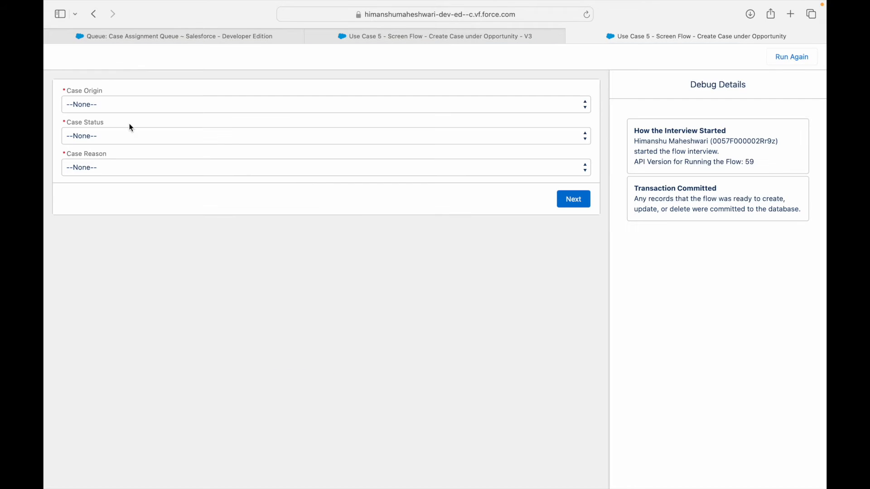
# Step: Submit the case screen with origin Email, status Escalated and reason Equipment Complexity, and review the debug details
pyautogui.click(111, 105)
pyautogui.click(107, 129)
pyautogui.click(106, 133)
pyautogui.click(107, 168)
pyautogui.click(108, 169)
pyautogui.click(102, 192)
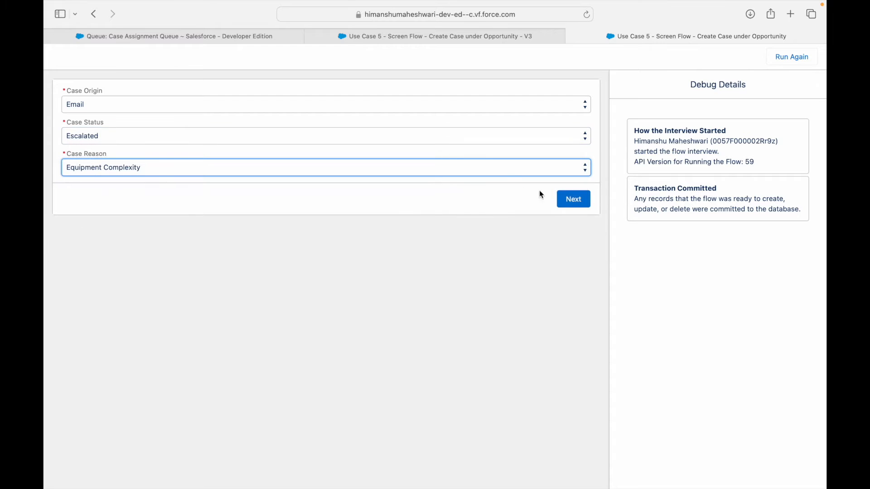
pyautogui.click(572, 199)
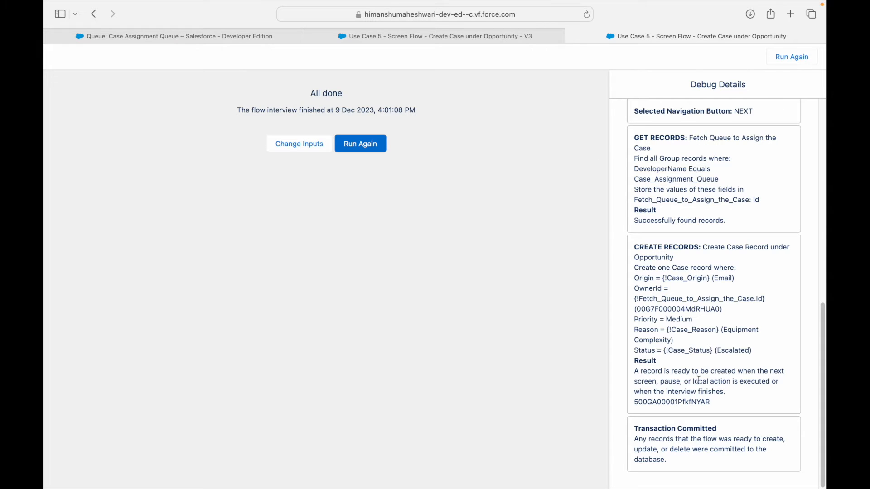
pyautogui.scroll(2, 707, 366)
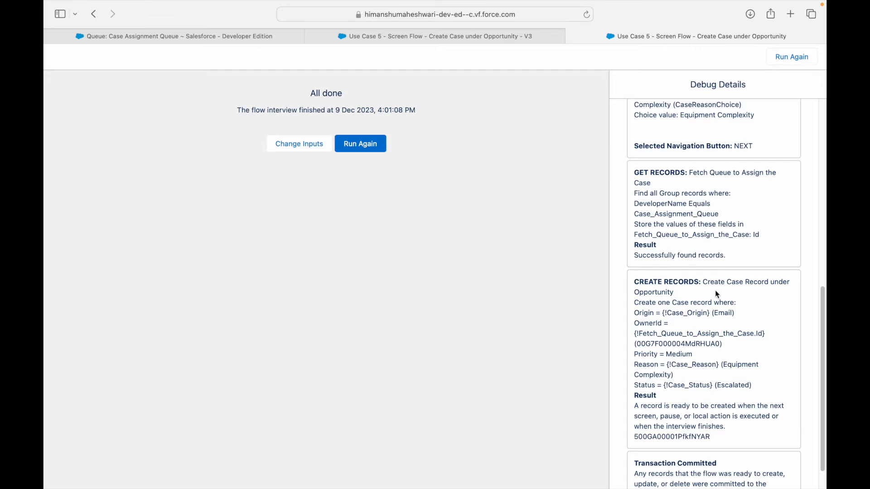
# Step: Examine the debug details for the queue lookup result, the case field assignments and the record creation result
pyautogui.moveTo(725, 256); pyautogui.dragTo(634, 256)
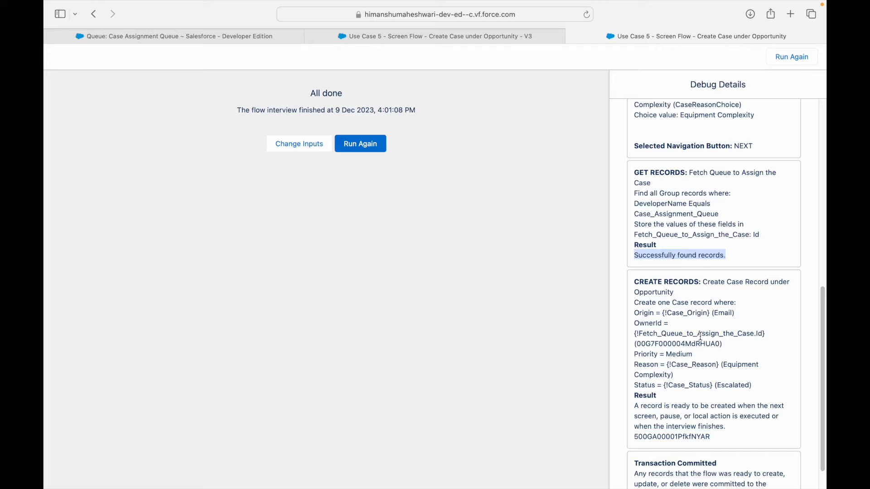
pyautogui.scroll(-1, 699, 343)
pyautogui.moveTo(703, 254); pyautogui.dragTo(773, 253)
pyautogui.moveTo(686, 278); pyautogui.dragTo(697, 353)
pyautogui.click(701, 378)
pyautogui.moveTo(636, 378); pyautogui.dragTo(727, 393)
pyautogui.click(717, 405)
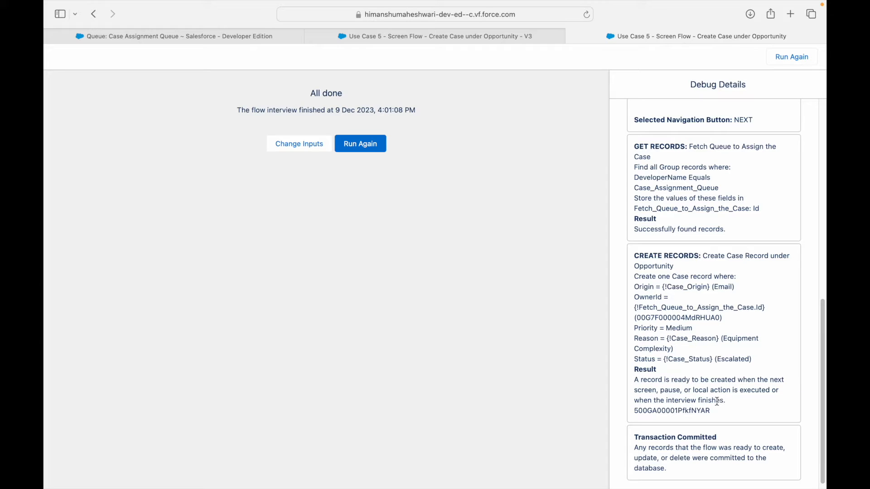
pyautogui.doubleClick(689, 411)
pyautogui.click(735, 404)
pyautogui.scroll(6, 733, 273)
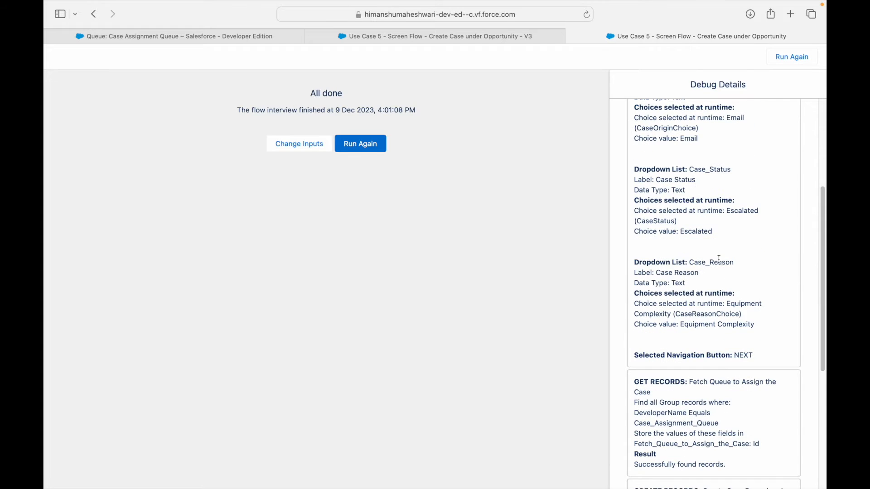
# Step: Activate version 3 of the flow and switch the org from Classic to Lightning Experience
pyautogui.click(571, 36)
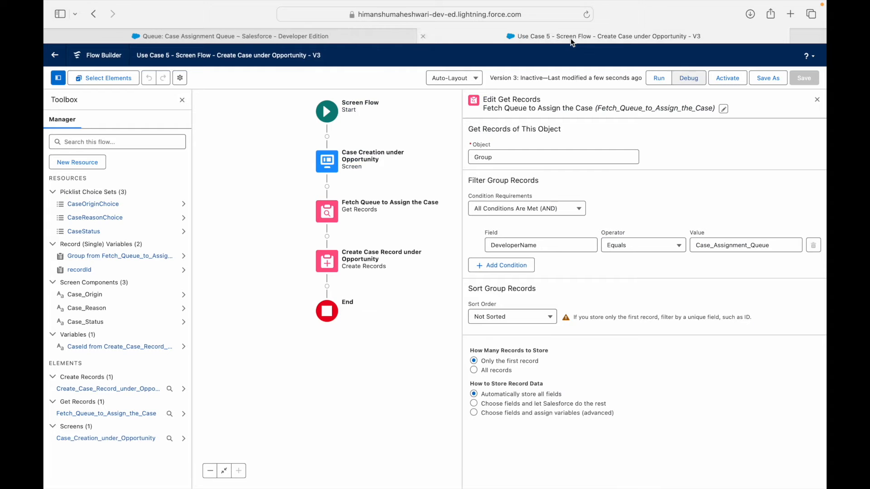
pyautogui.click(724, 81)
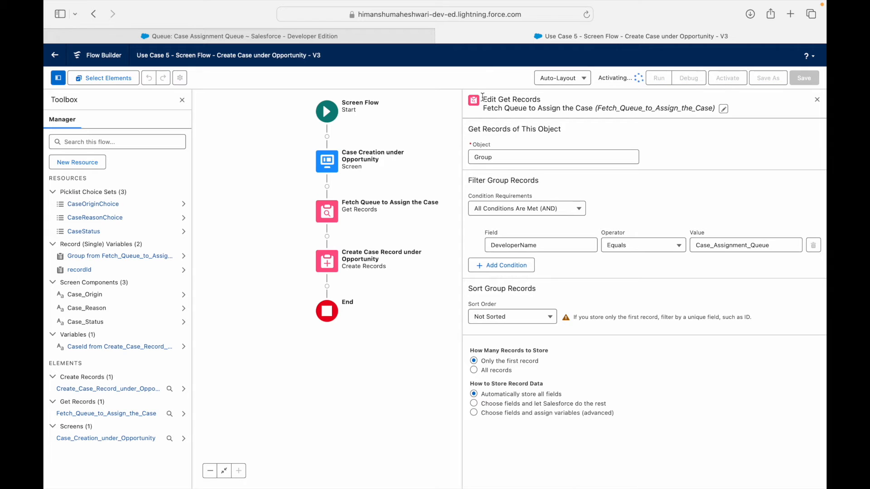
pyautogui.click(320, 38)
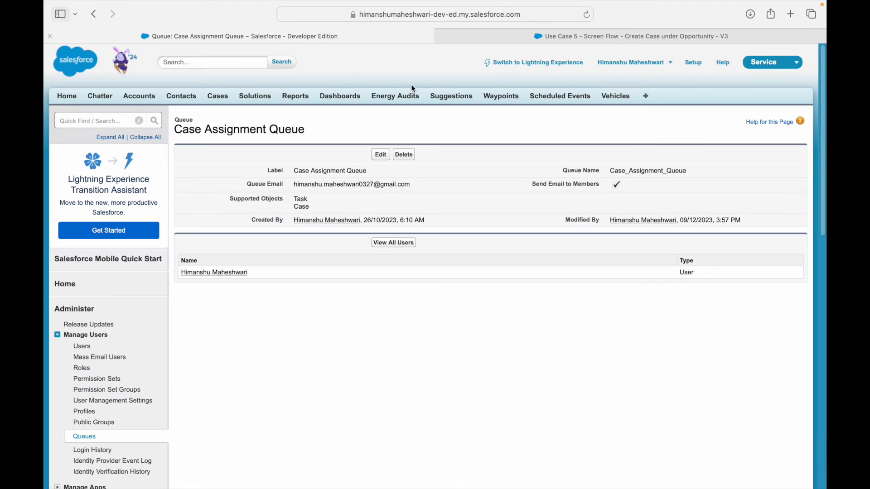
pyautogui.click(553, 64)
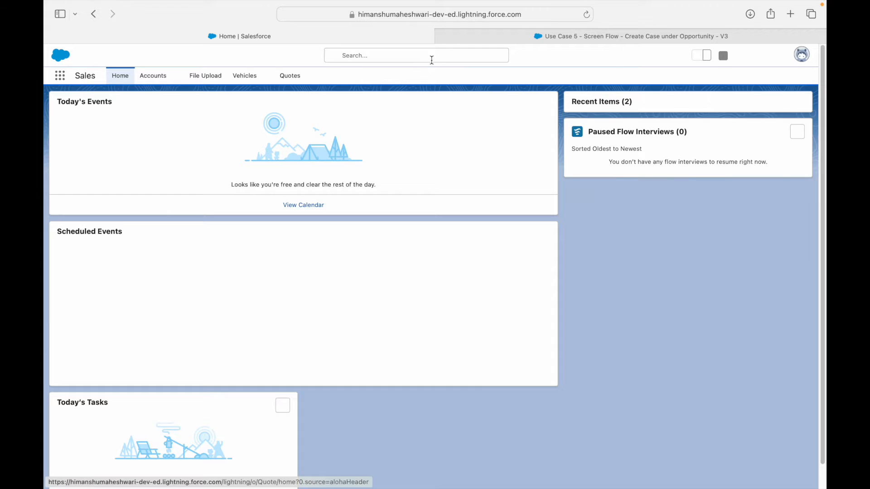
# Step: Search the org for "Sold Tes" and open the Test Sold Opp opportunity
pyautogui.scroll(-1, 428, 56)
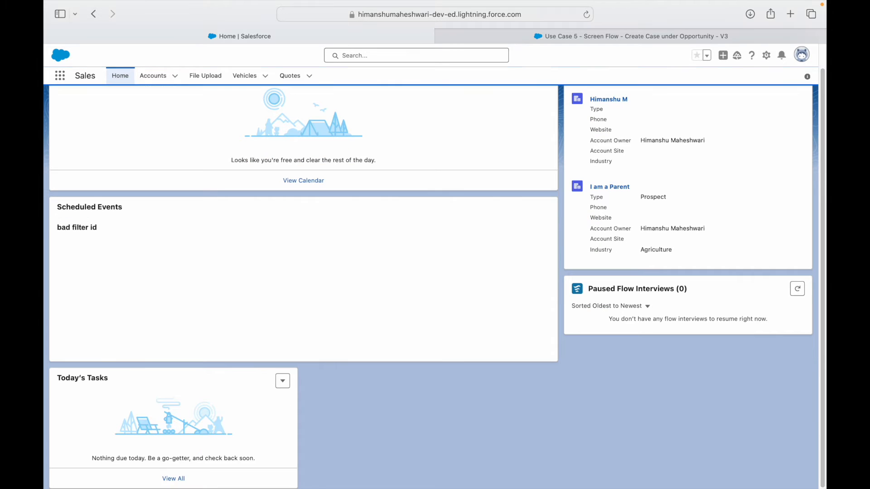
pyautogui.click(362, 55)
pyautogui.write('Sold Tes')
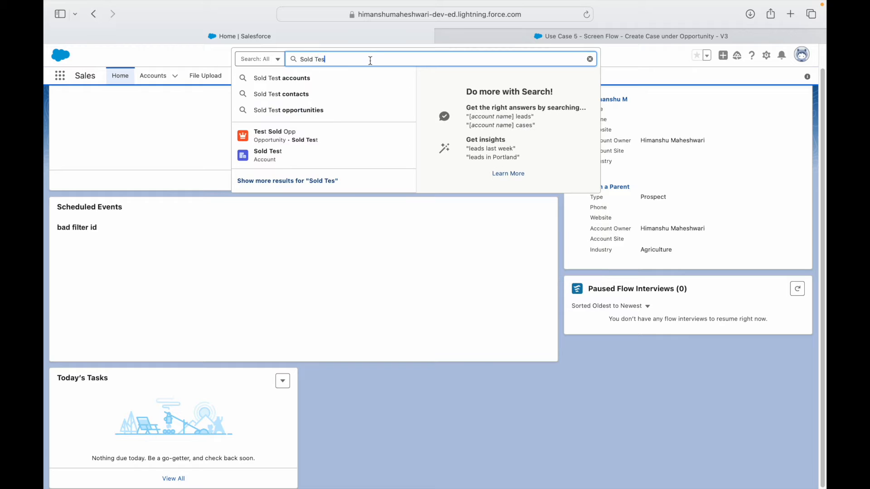
pyautogui.click(278, 138)
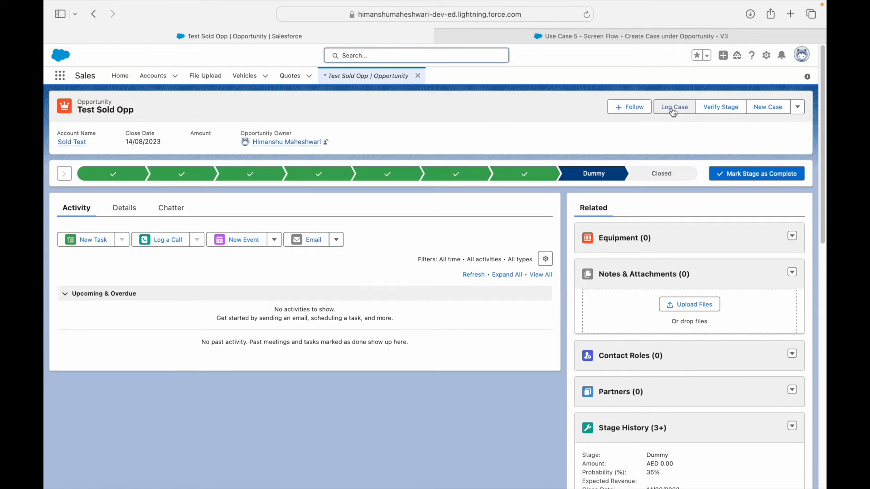
# Step: Log a case from the opportunity with origin Web, status Escalated and reason Equipment Design
pyautogui.click(673, 112)
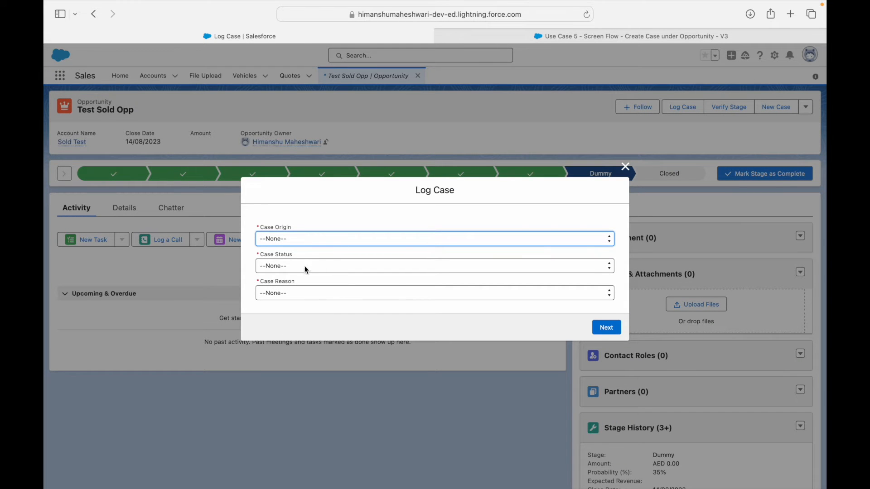
pyautogui.click(293, 239)
pyautogui.click(289, 268)
pyautogui.click(287, 266)
pyautogui.click(294, 296)
pyautogui.click(294, 294)
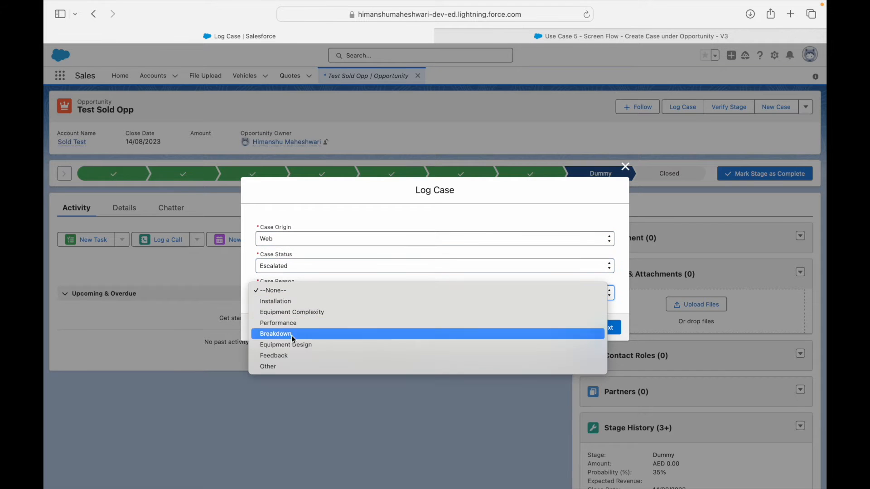
pyautogui.click(291, 345)
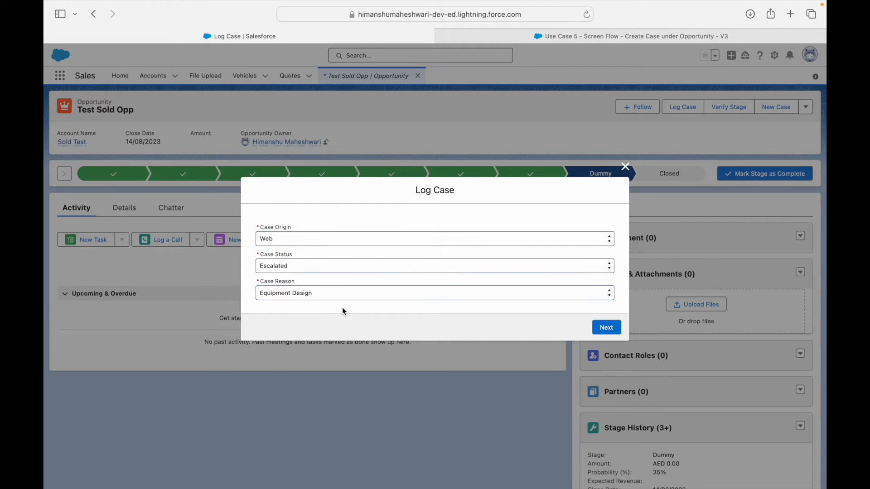
pyautogui.click(616, 330)
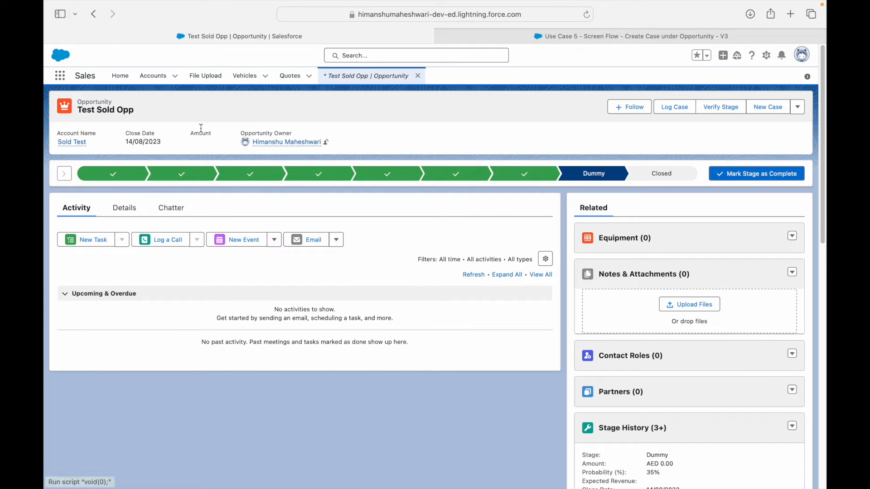
# Step: Find the Cases object through the app launcher, open its recently viewed list and check the owner alias of the new cases
pyautogui.click(61, 79)
pyautogui.write('Case')
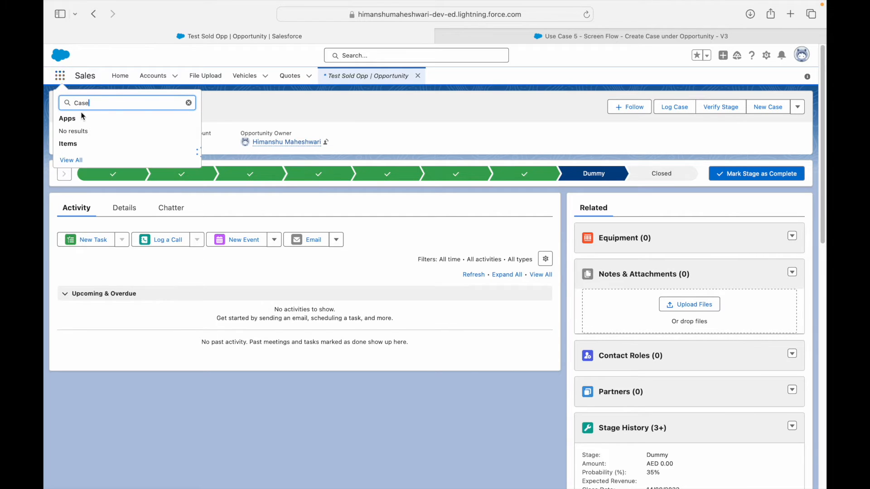
pyautogui.click(70, 158)
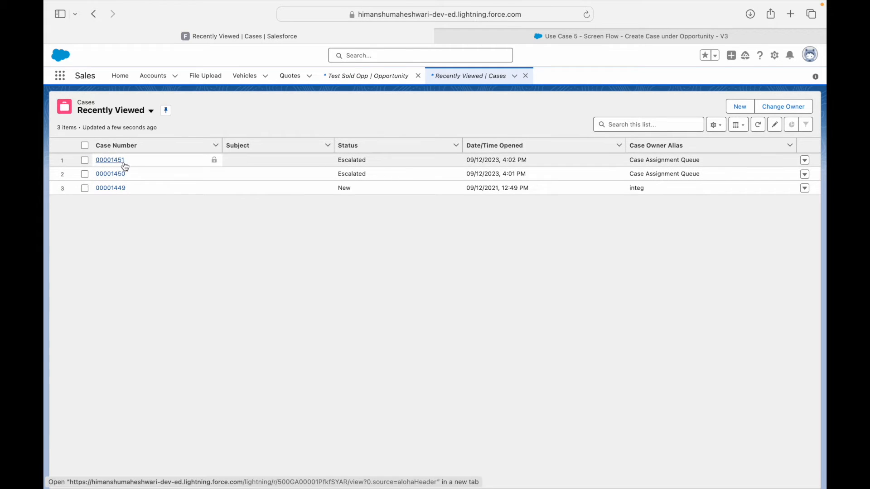
pyautogui.moveTo(701, 175); pyautogui.dragTo(632, 173)
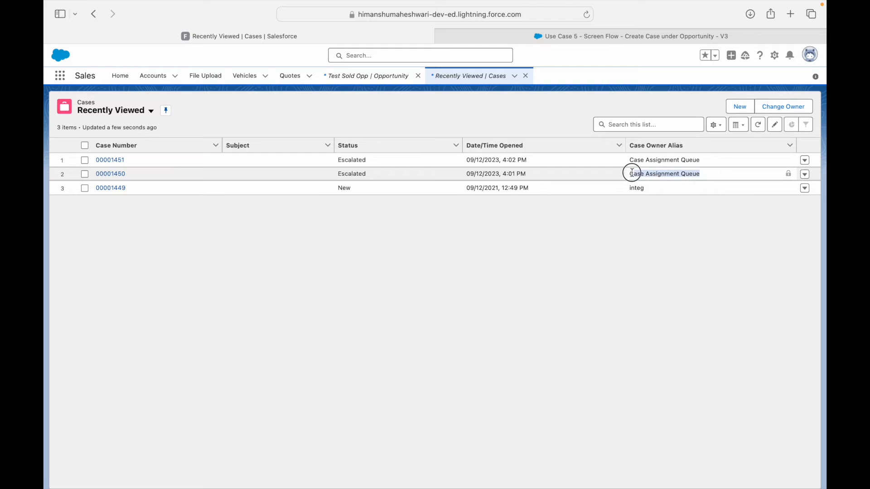
# Step: Open the most recently created case from the Recently Viewed cases list and show its feed
pyautogui.click(589, 225)
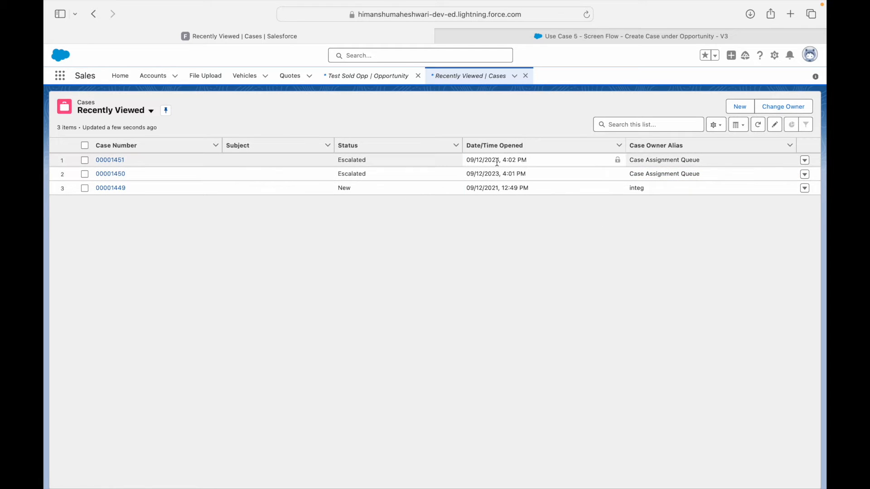
pyautogui.moveTo(768, 7)
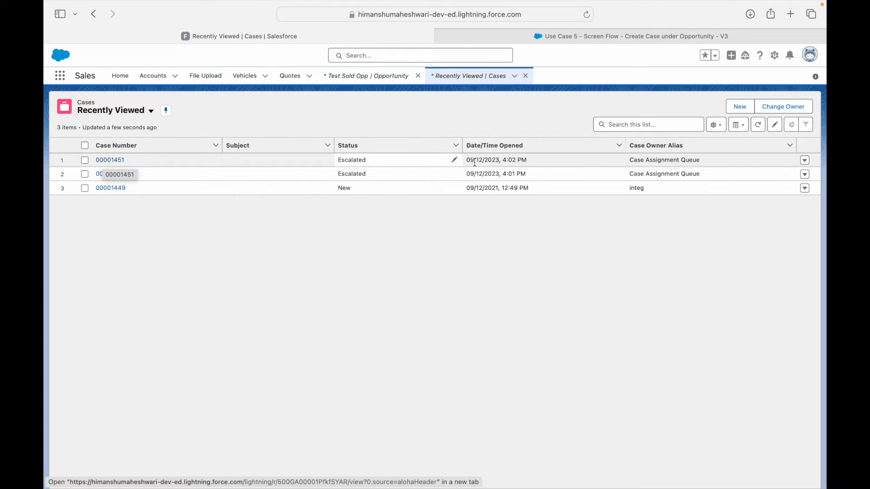
pyautogui.click(95, 161)
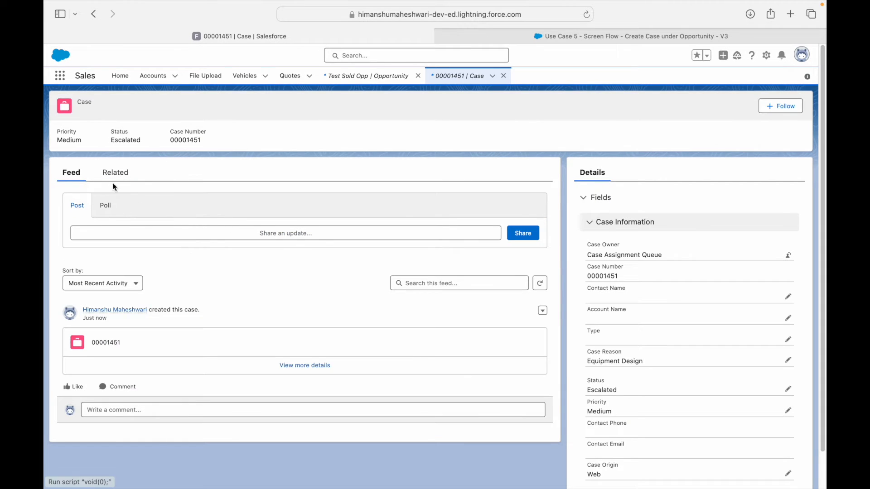
pyautogui.click(113, 183)
pyautogui.click(80, 177)
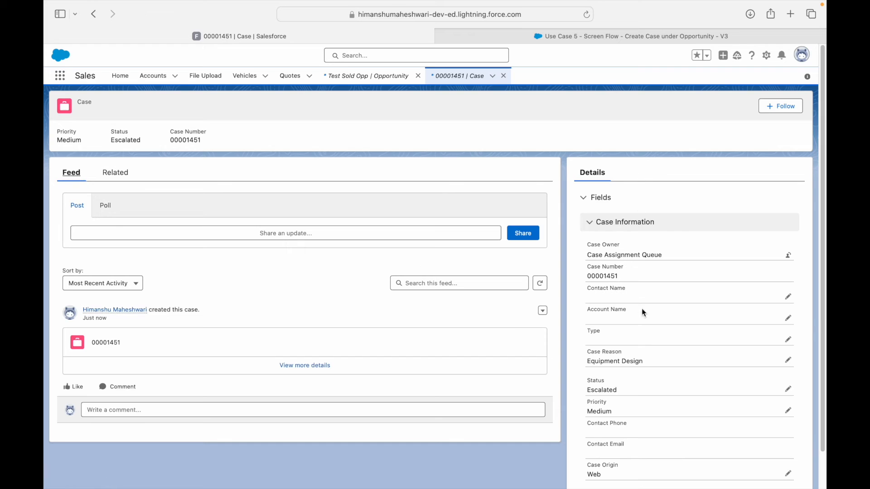
# Step: Examine the case's owner, number, reason, status, origin and priority in its details
pyautogui.moveTo(663, 255); pyautogui.dragTo(586, 273)
pyautogui.scroll(-2, 652, 292)
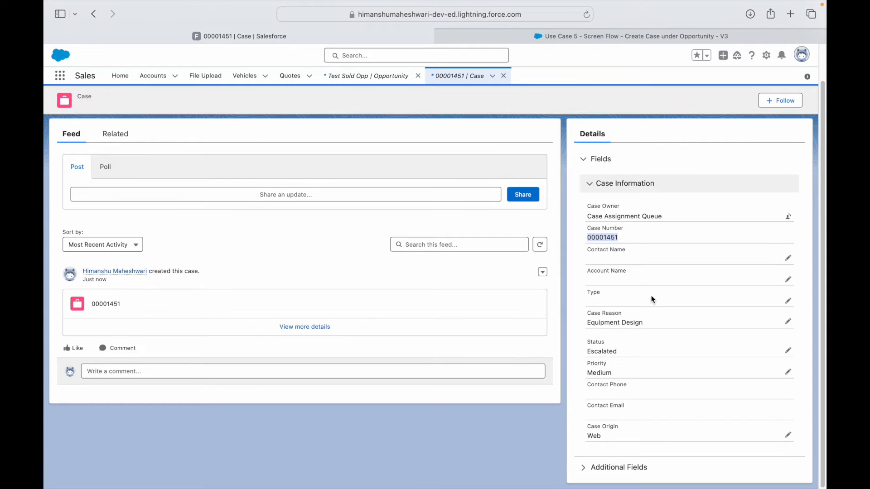
pyautogui.moveTo(648, 329); pyautogui.dragTo(591, 322)
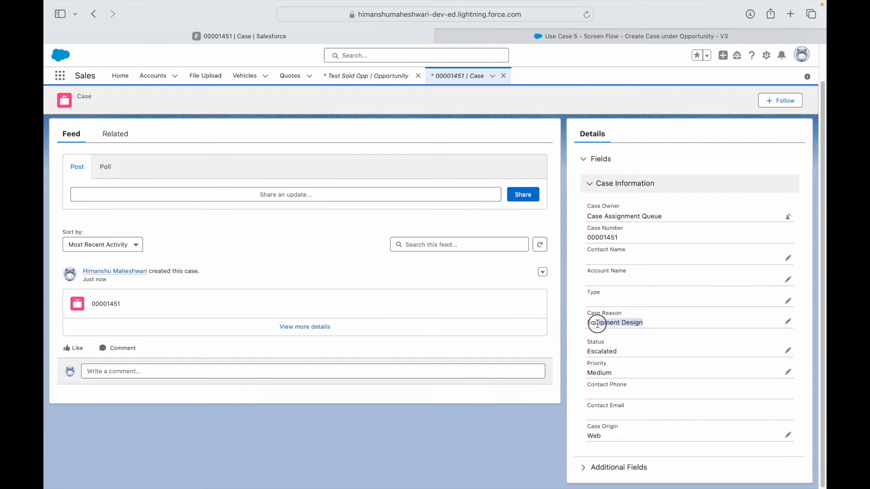
pyautogui.click(594, 355)
pyautogui.doubleClick(593, 436)
pyautogui.moveTo(614, 373); pyautogui.dragTo(580, 375)
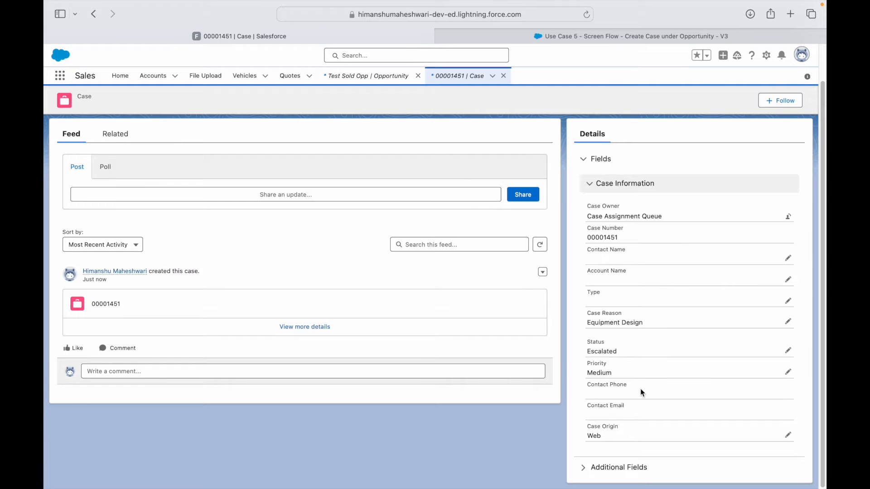
pyautogui.hotkey('ctrl', 'Left')
pyautogui.hotkey('ctrl', 'Right')
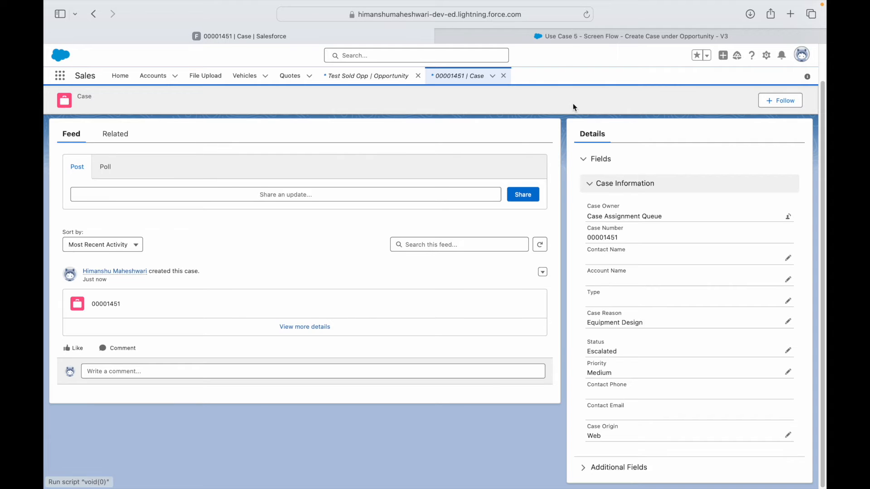
# Step: In the flow, add the AccountId field to the Create Case Record under Opportunity element
pyautogui.click(567, 36)
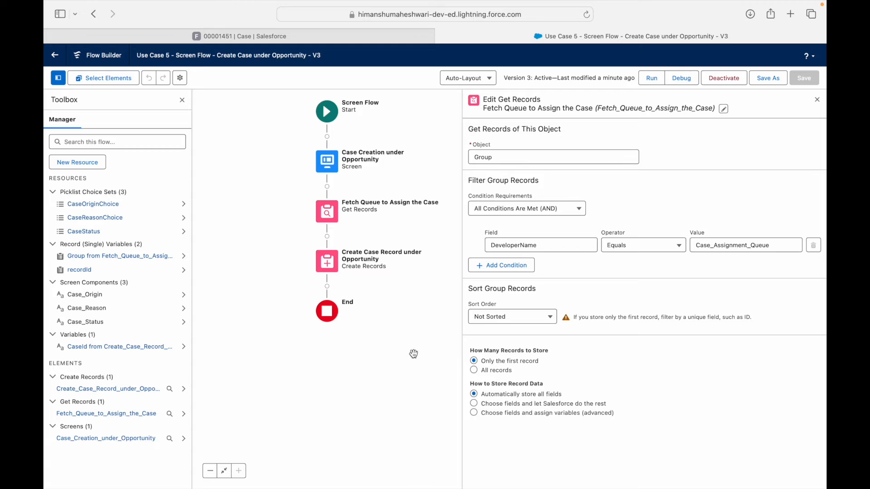
pyautogui.click(330, 262)
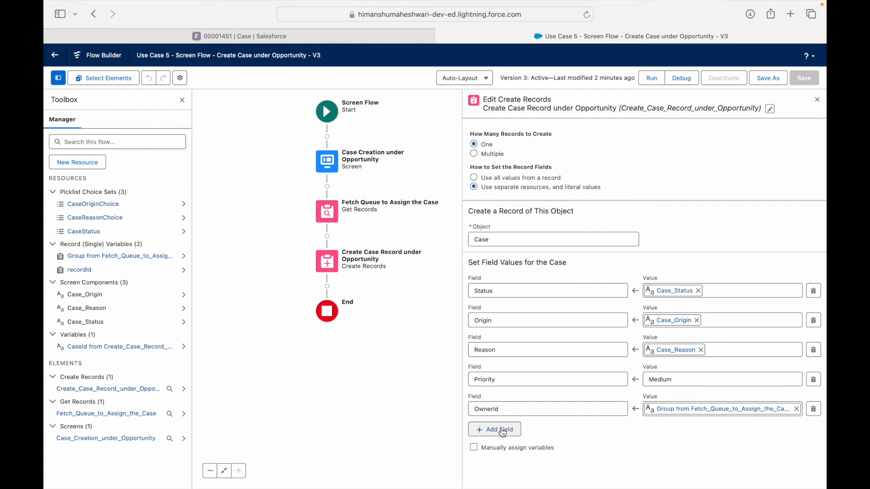
pyautogui.click(497, 429)
pyautogui.click(503, 435)
pyautogui.write('acc')
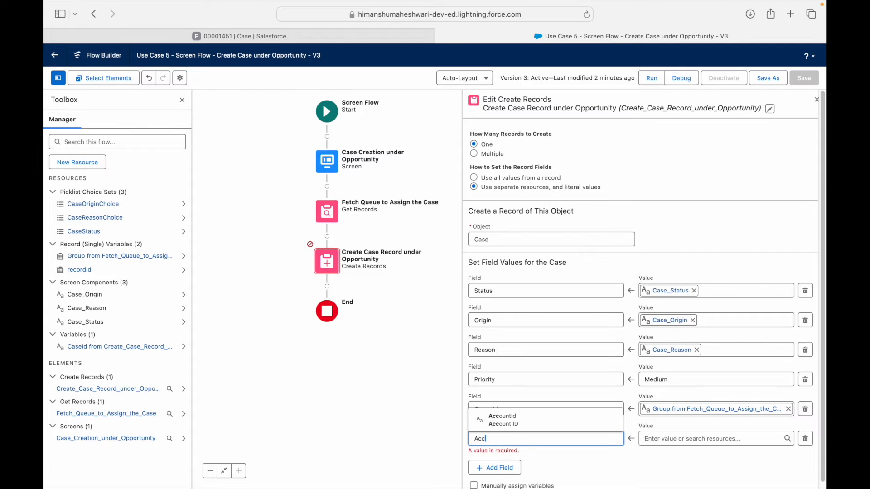
pyautogui.click(503, 415)
# Step: Set the AccountId field's value to the Account ID of the recordId opportunity variable
pyautogui.click(678, 441)
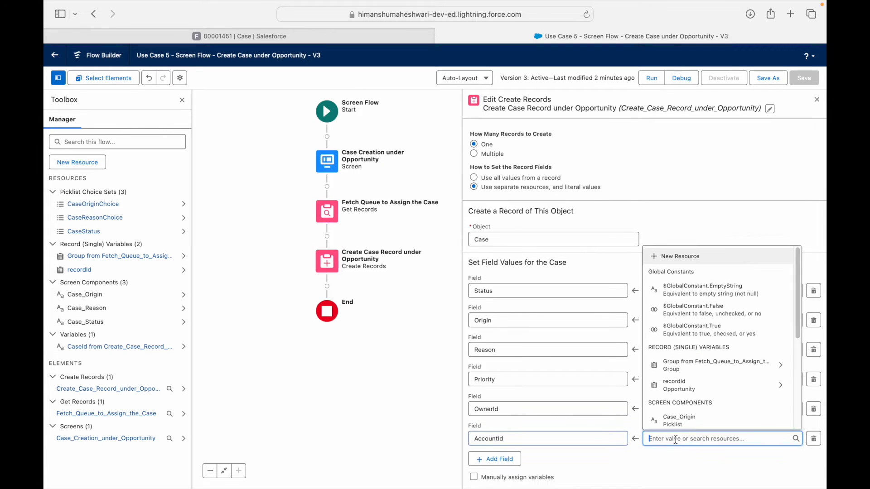
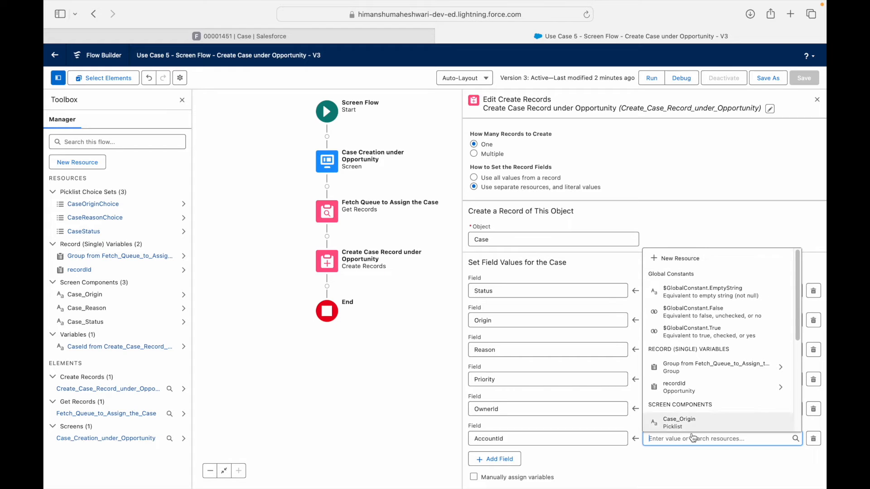
pyautogui.click(684, 391)
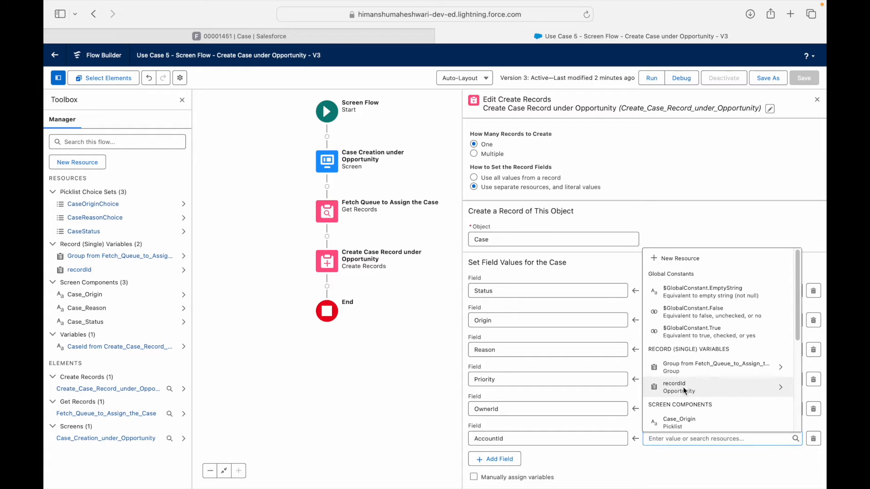
pyautogui.write('Account')
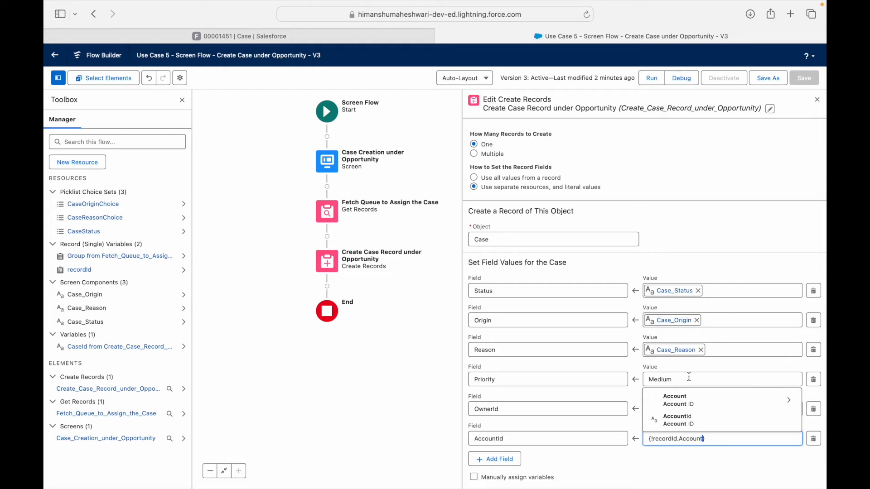
pyautogui.click(680, 421)
pyautogui.click(674, 453)
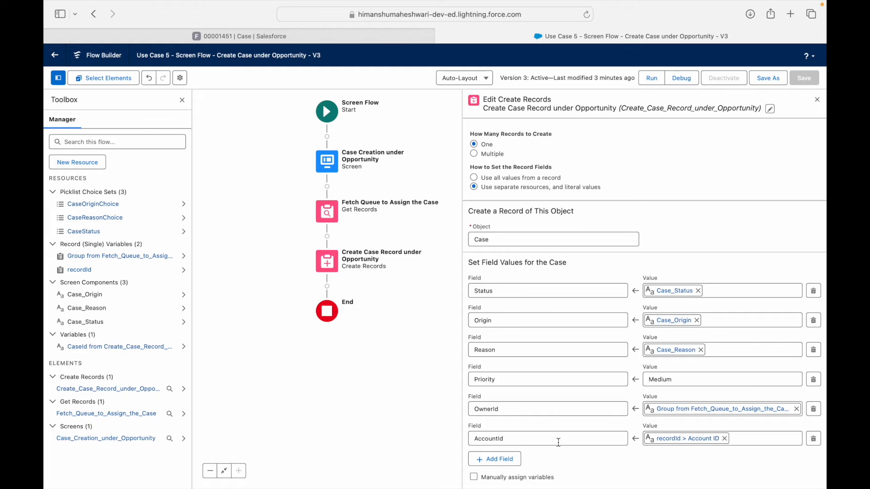
# Step: Save the flow as a new version and activate it
pyautogui.click(768, 78)
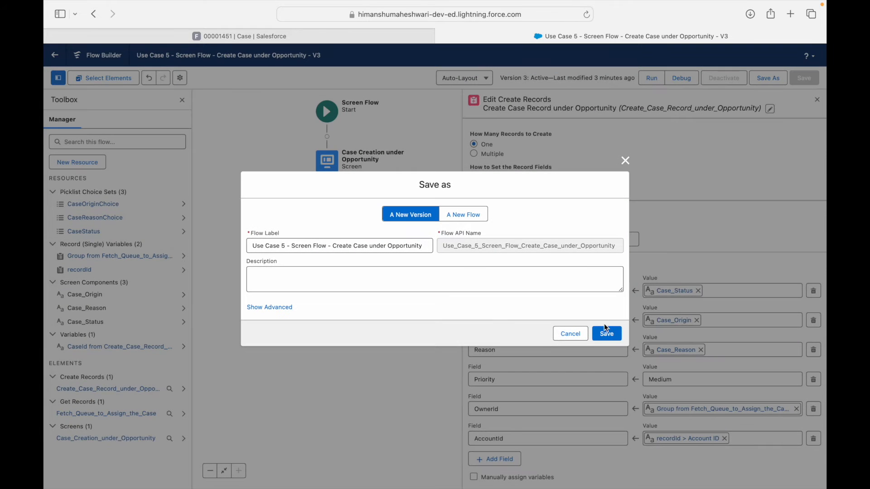
pyautogui.click(607, 334)
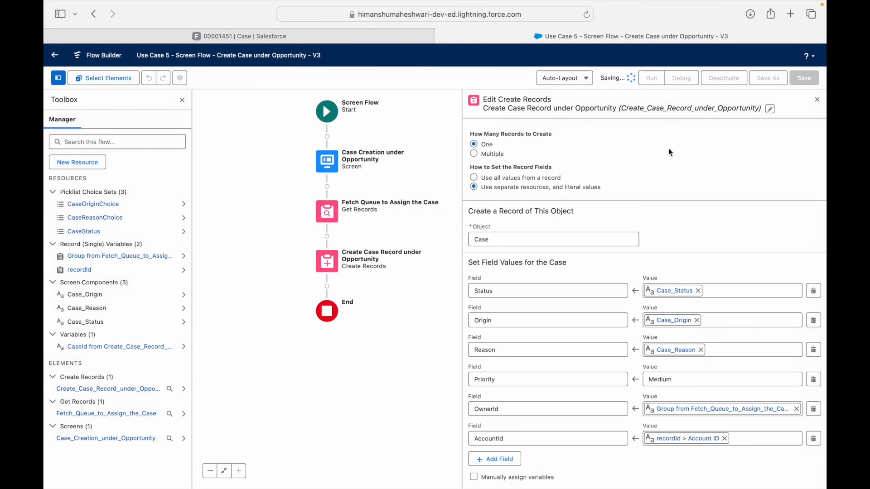
pyautogui.click(720, 79)
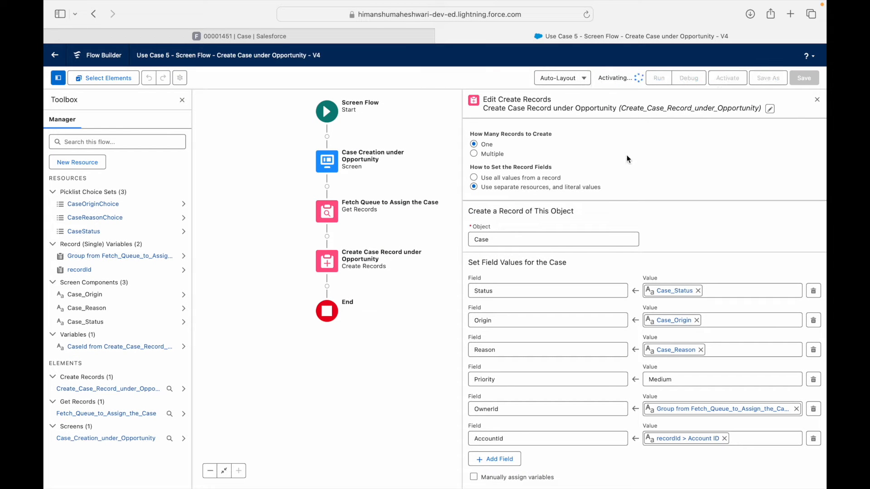
# Step: Return to the Test Sold Opp opportunity, check the account in its details, and close the open case
pyautogui.click(381, 34)
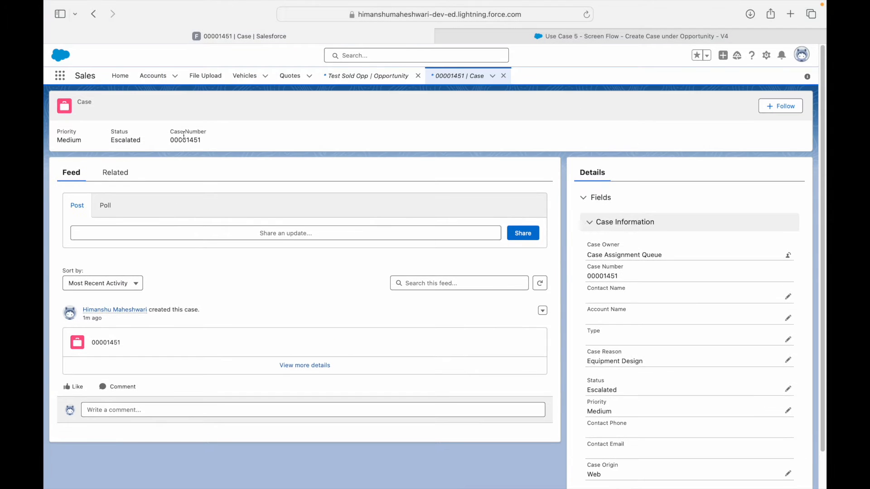
pyautogui.click(365, 78)
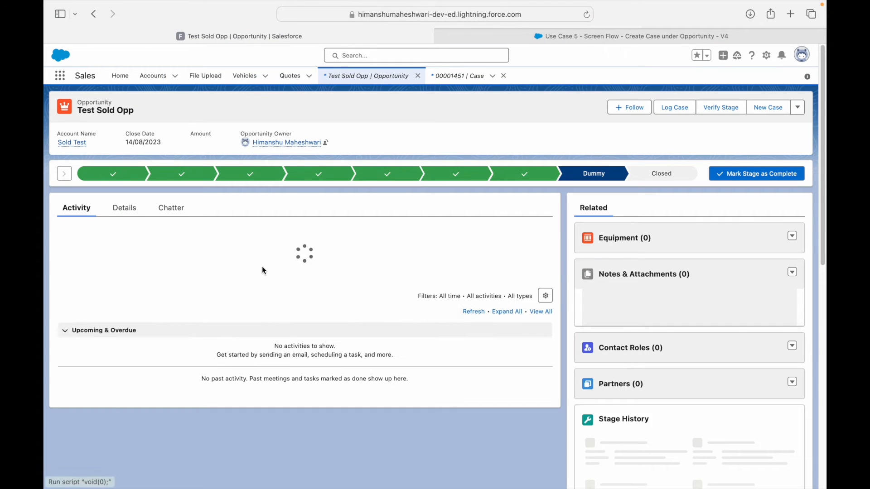
pyautogui.click(130, 208)
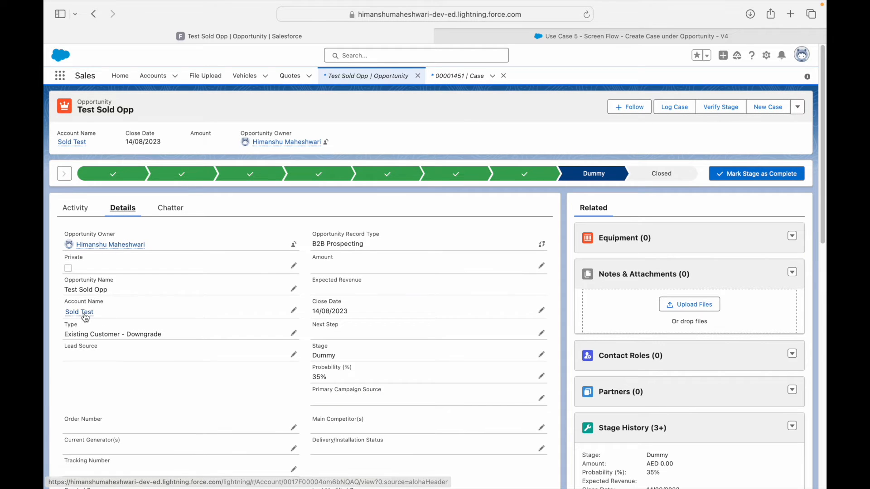
pyautogui.moveTo(84, 317)
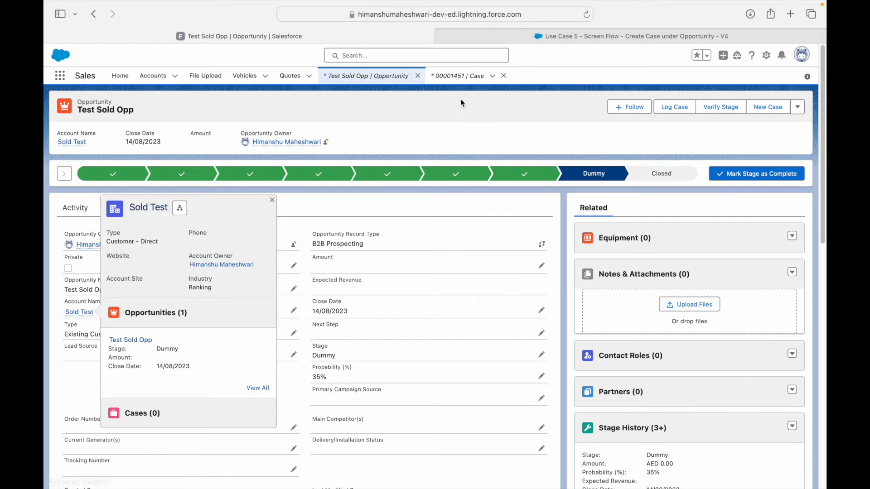
pyautogui.click(503, 76)
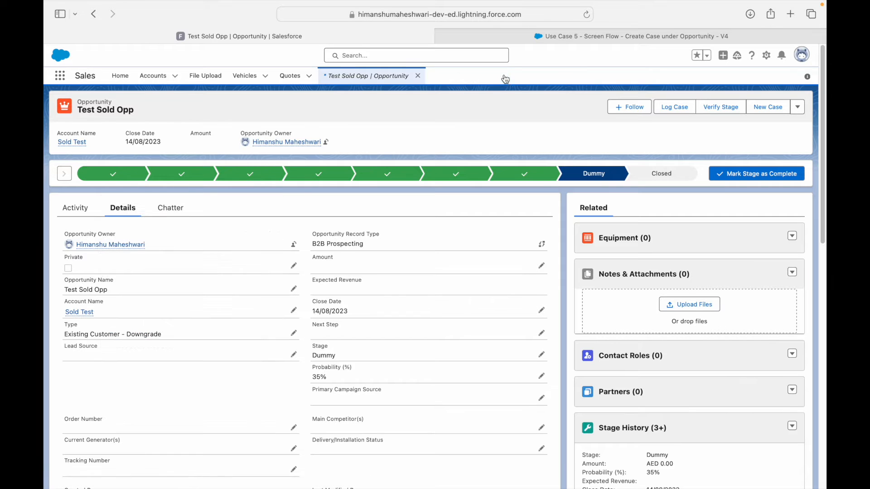
# Step: Log a case from the opportunity with origin Phone, status New and reason Installation
pyautogui.click(670, 108)
pyautogui.click(342, 241)
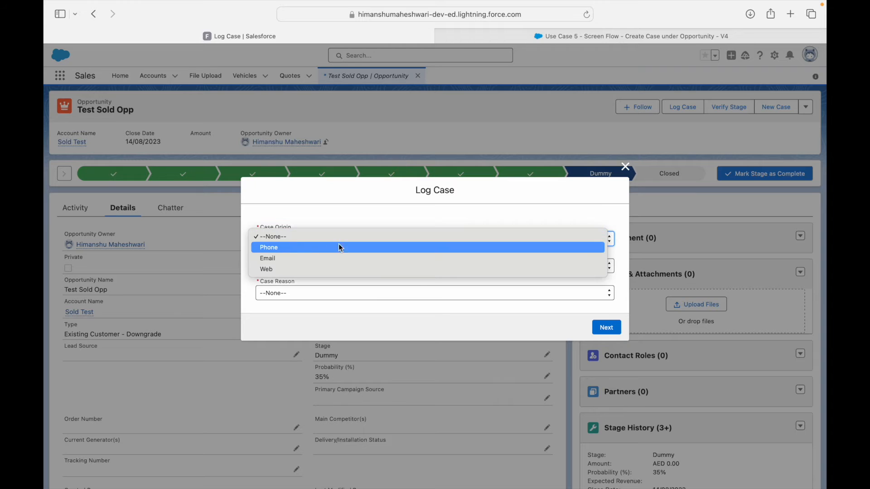
pyautogui.click(301, 248)
pyautogui.click(293, 266)
pyautogui.click(288, 277)
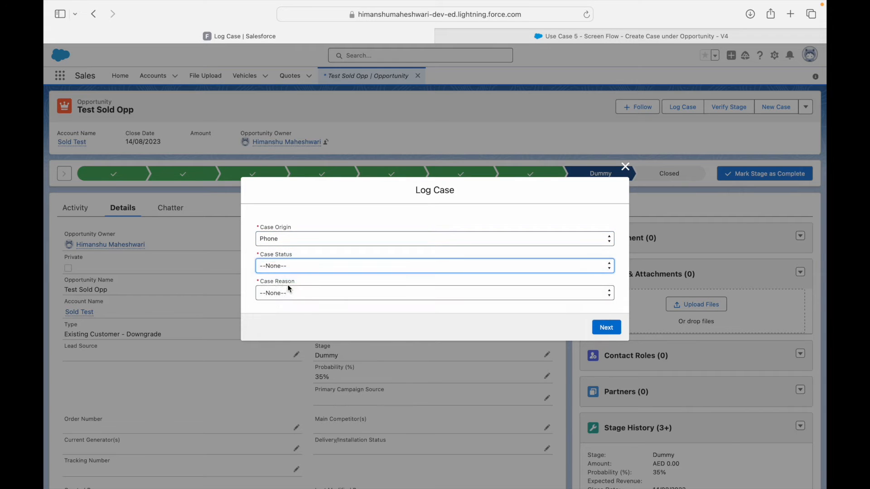
pyautogui.click(287, 293)
pyautogui.click(286, 301)
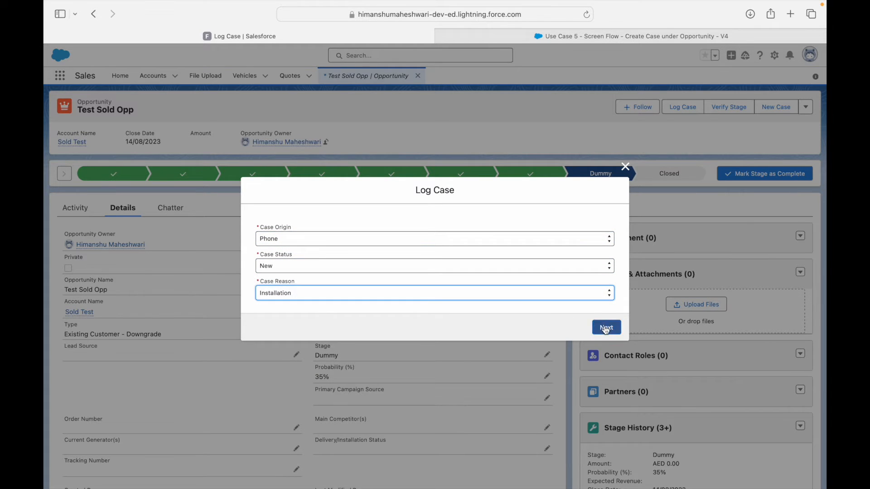
pyautogui.click(609, 327)
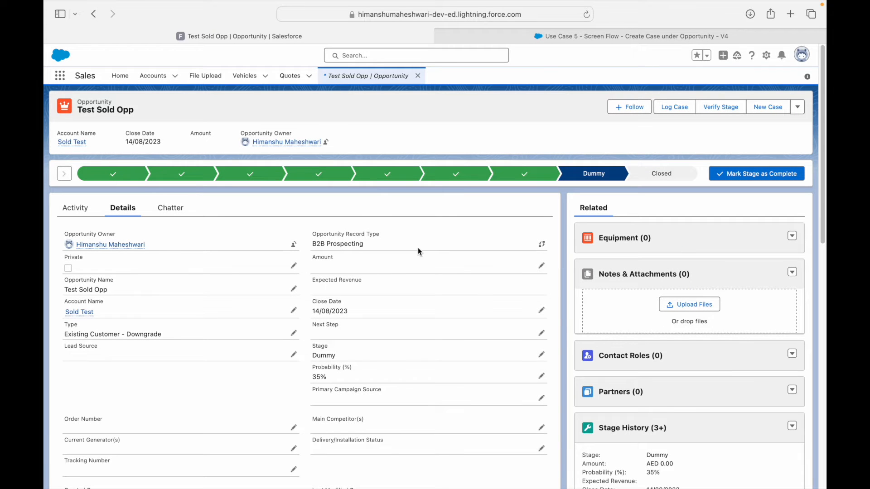
# Step: View the opportunity's Sold Test account and go to the Cases list
pyautogui.click(79, 311)
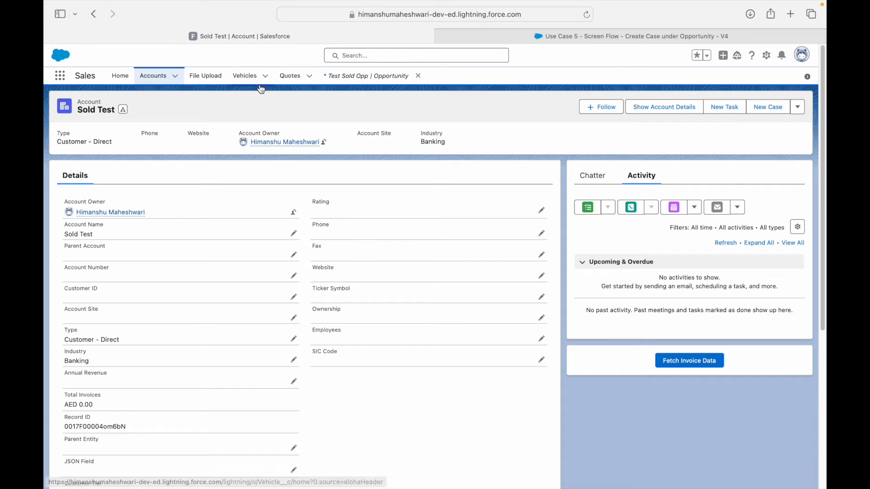
pyautogui.click(61, 80)
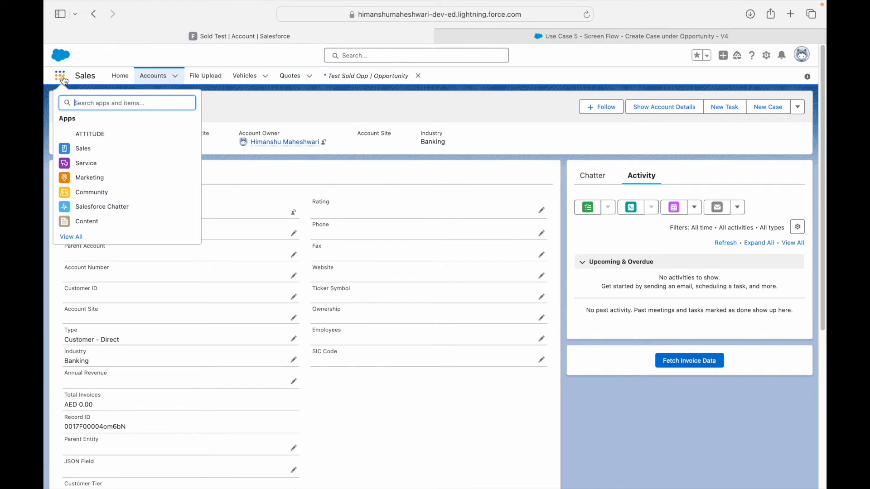
pyautogui.write('Case')
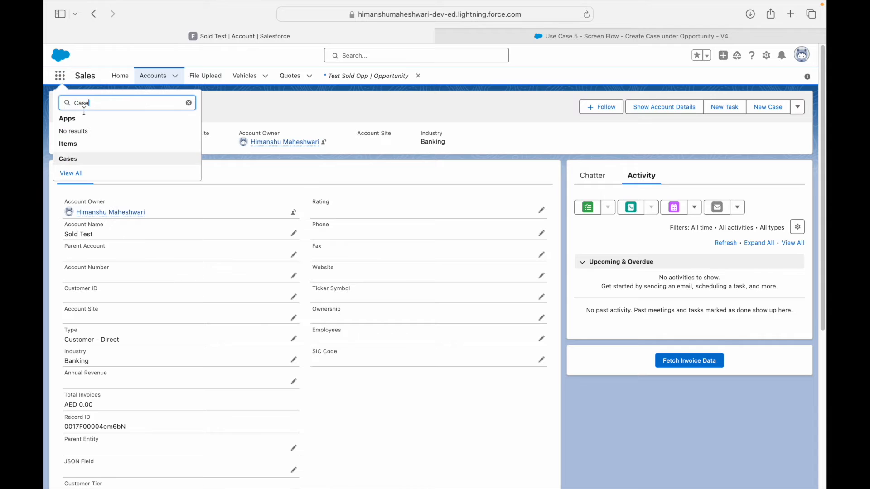
pyautogui.click(76, 156)
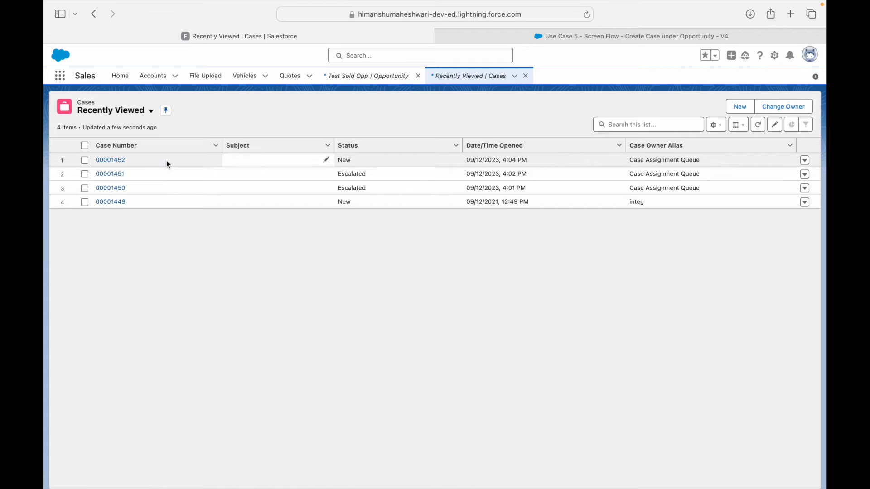
# Step: Open the newest case in the list and examine its Account Name
pyautogui.click(119, 160)
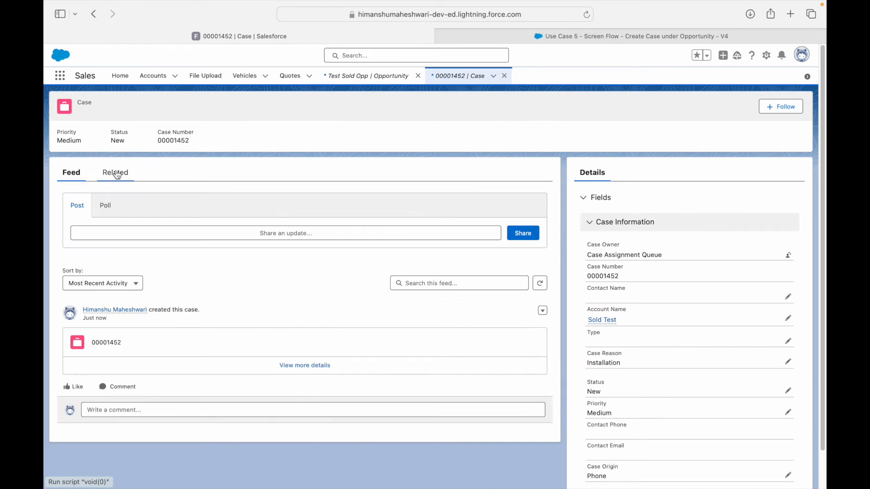
pyautogui.click(600, 321)
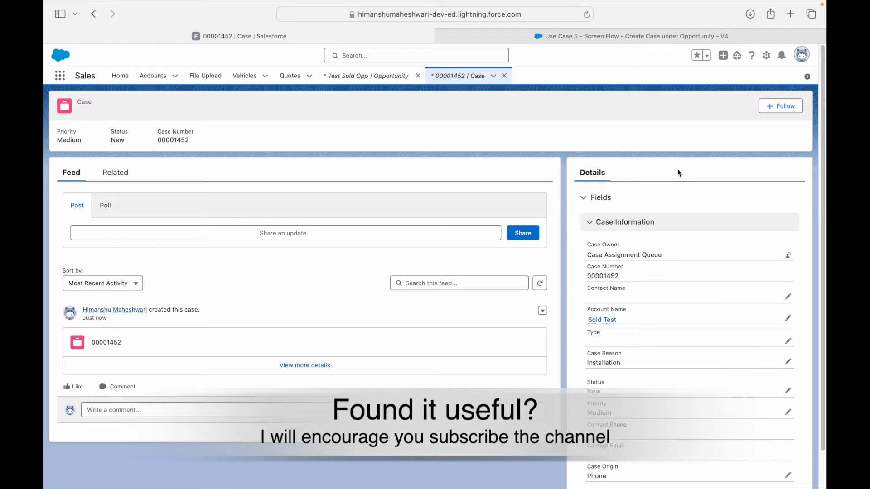
pyautogui.moveTo(629, 318); pyautogui.dragTo(584, 318)
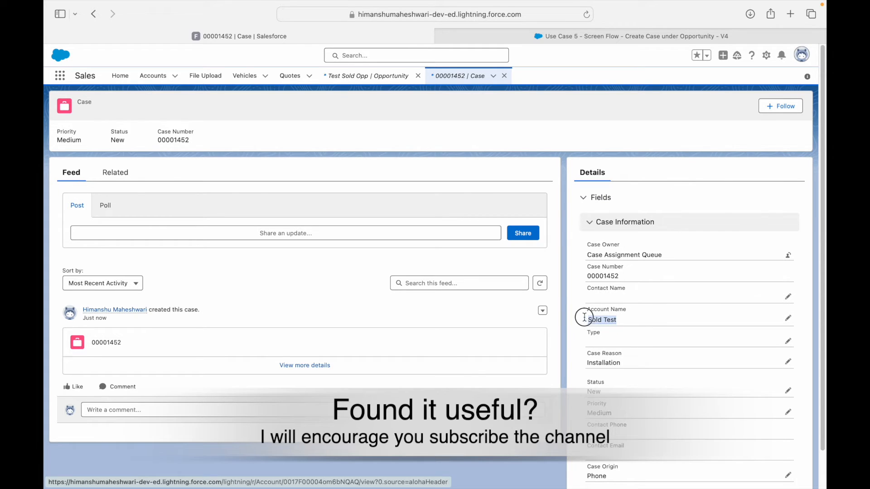
# Step: Switch to the flow and change the DeveloperName filter of Fetch Queue to Assign the Case to "Case Assignment Queue"
pyautogui.click(640, 132)
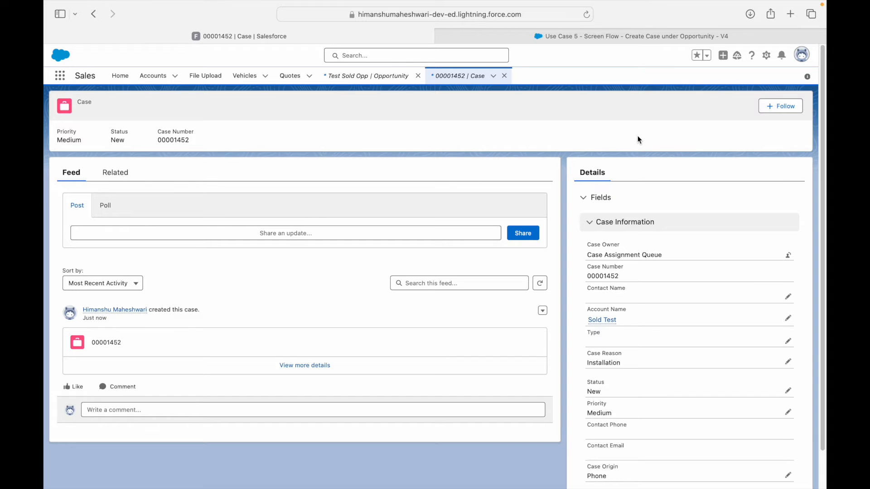
pyautogui.click(657, 40)
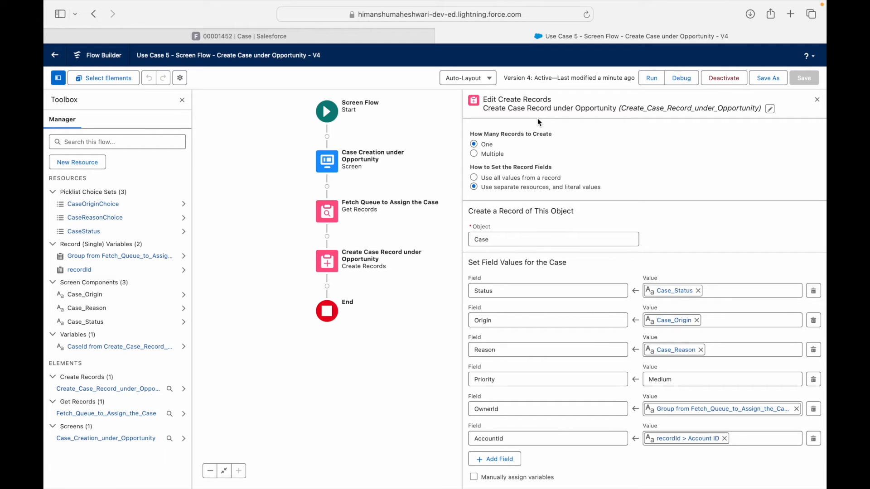
pyautogui.click(817, 103)
pyautogui.click(525, 202)
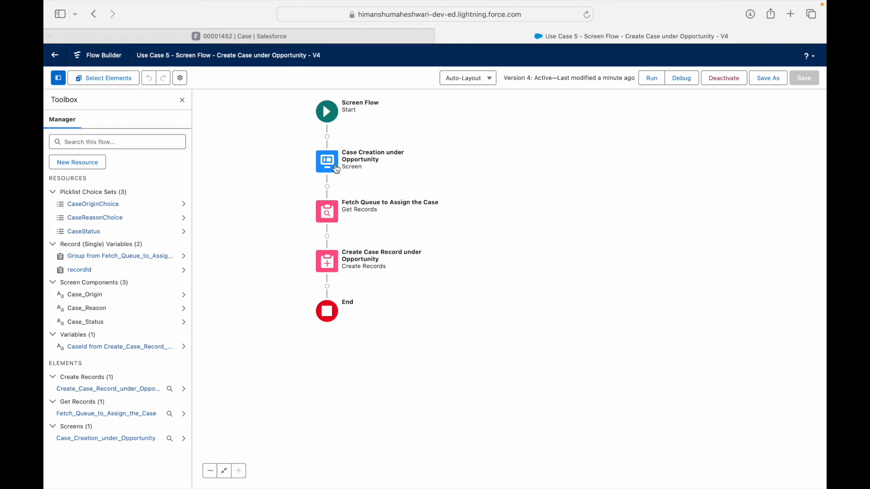
pyautogui.doubleClick(332, 212)
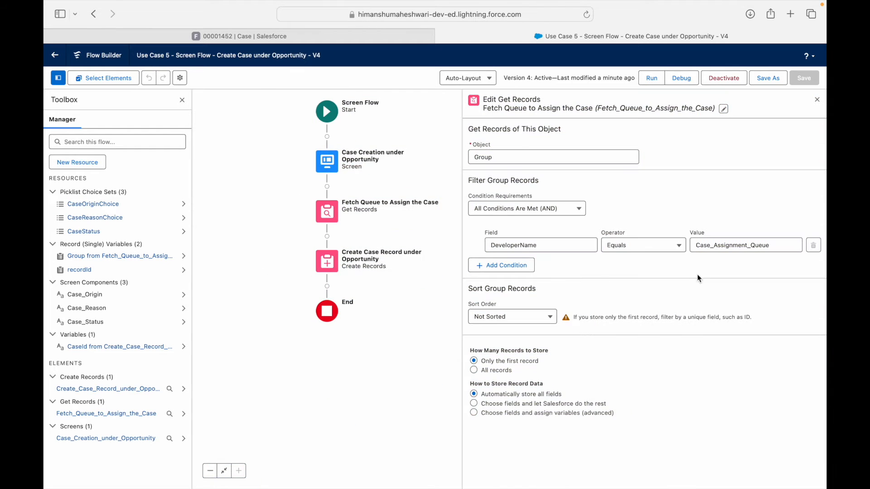
pyautogui.click(719, 245)
pyautogui.press('BackSpace')
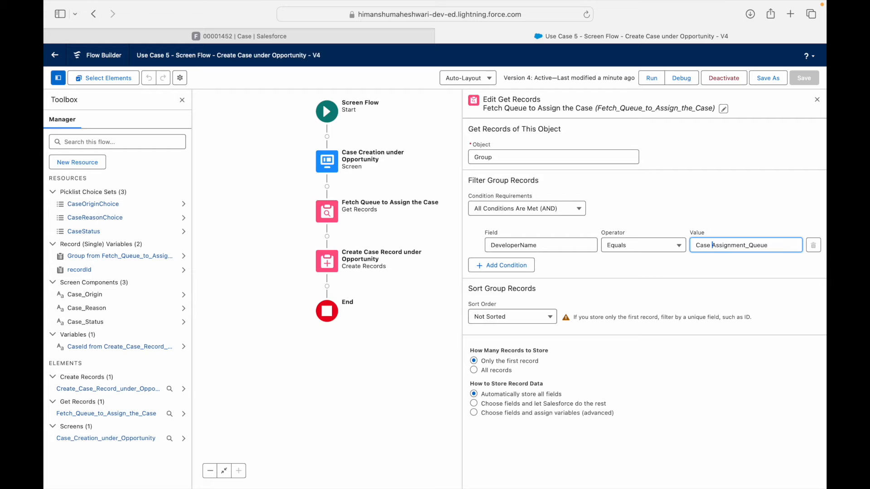
pyautogui.press('BackSpace')
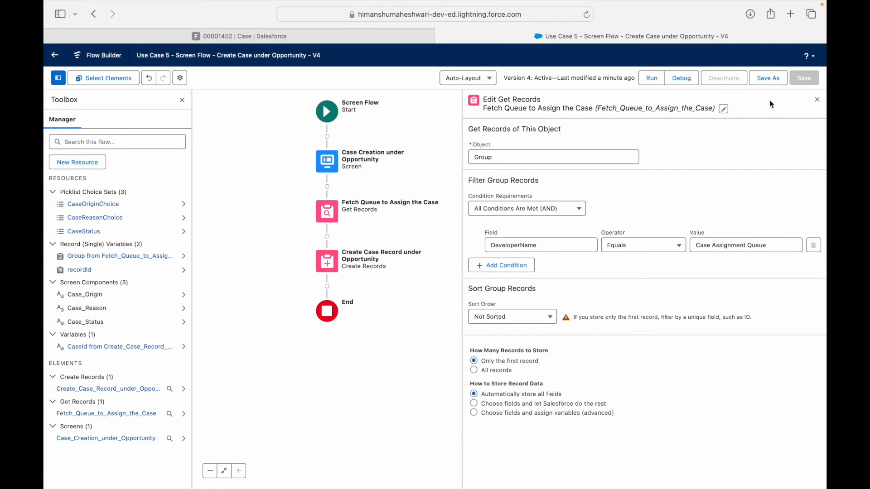
# Step: Save the flow as a new version and activate it
pyautogui.click(768, 78)
pyautogui.click(607, 333)
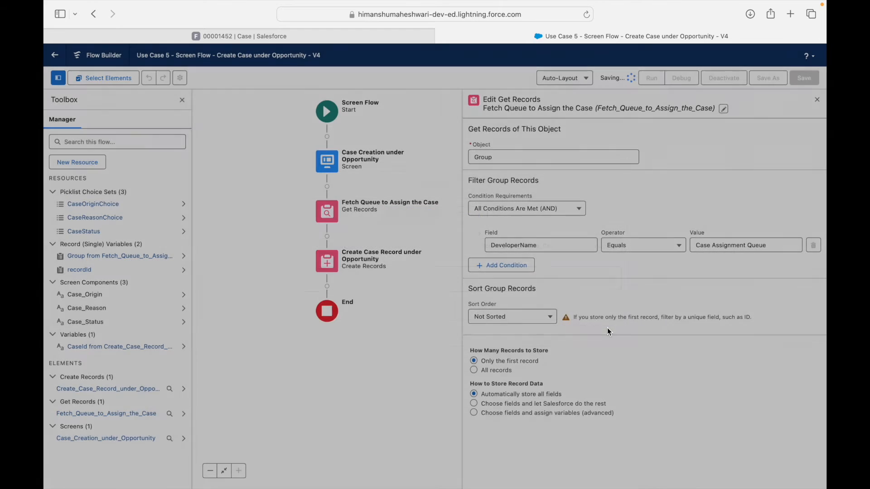
pyautogui.click(734, 81)
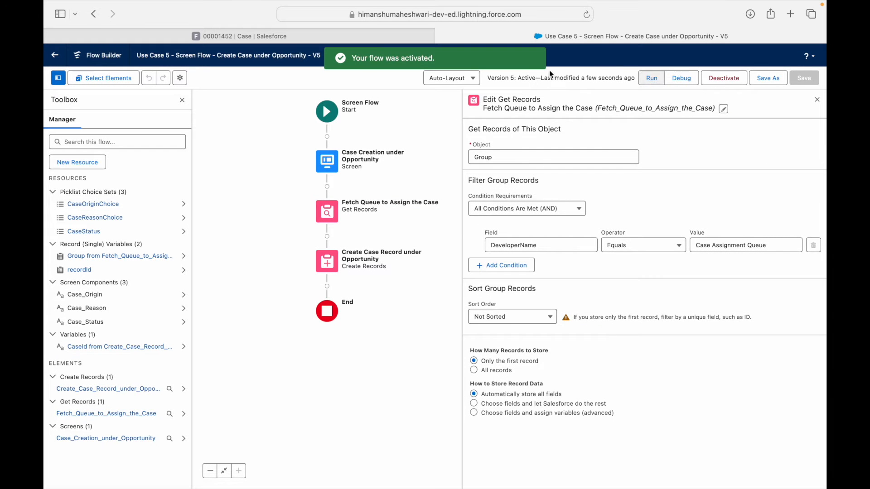
# Step: Return to the Test Sold Opp opportunity and reload its page
pyautogui.click(222, 36)
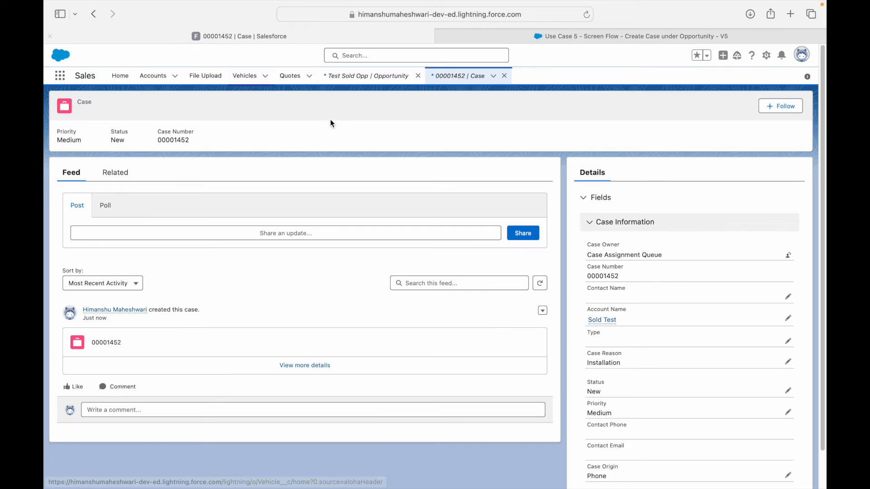
pyautogui.click(384, 76)
pyautogui.press('super+r')
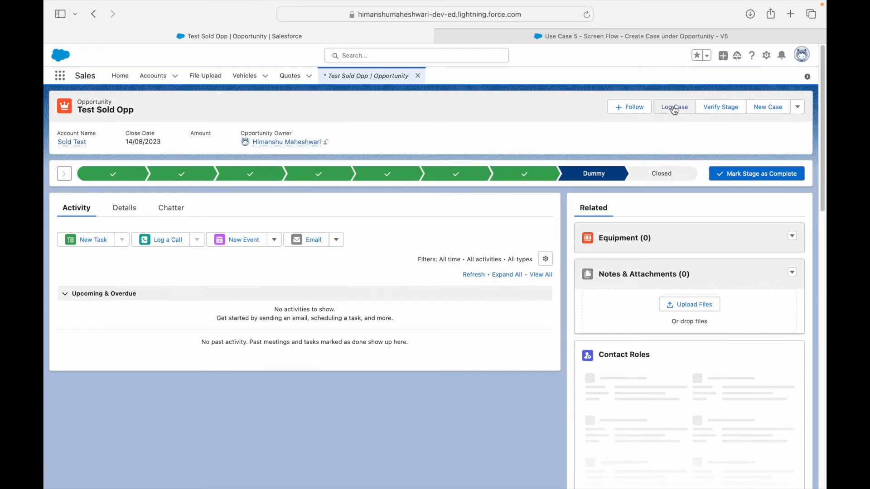
# Step: Log a case from the opportunity, choosing a case origin, status and reason
pyautogui.click(671, 108)
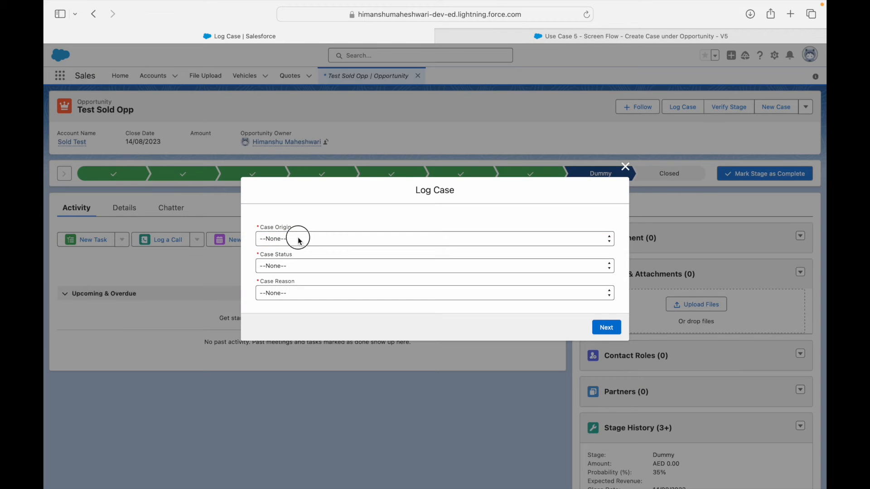
pyautogui.click(300, 238)
pyautogui.click(290, 259)
pyautogui.click(290, 267)
pyautogui.click(290, 285)
pyautogui.click(292, 293)
pyautogui.click(292, 312)
pyautogui.click(609, 327)
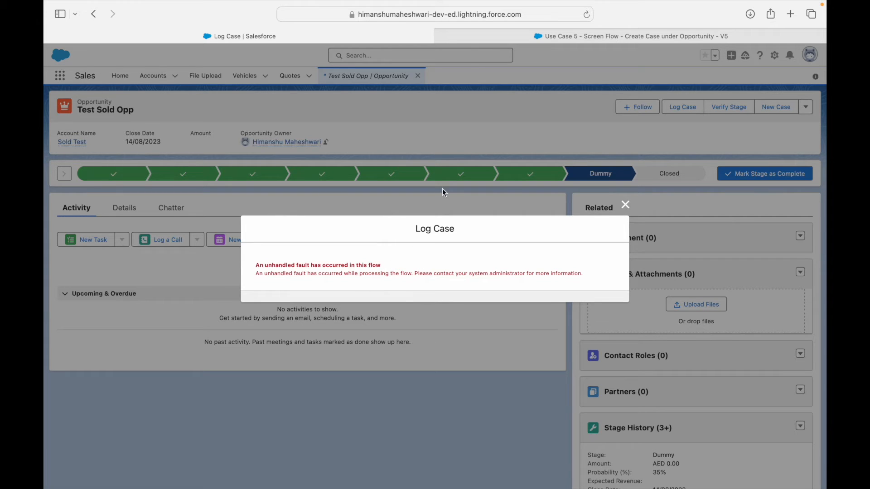
# Step: Return to the flow, add a fault path to Fetch Queue to Assign the Case, and save it as a new version
pyautogui.click(490, 34)
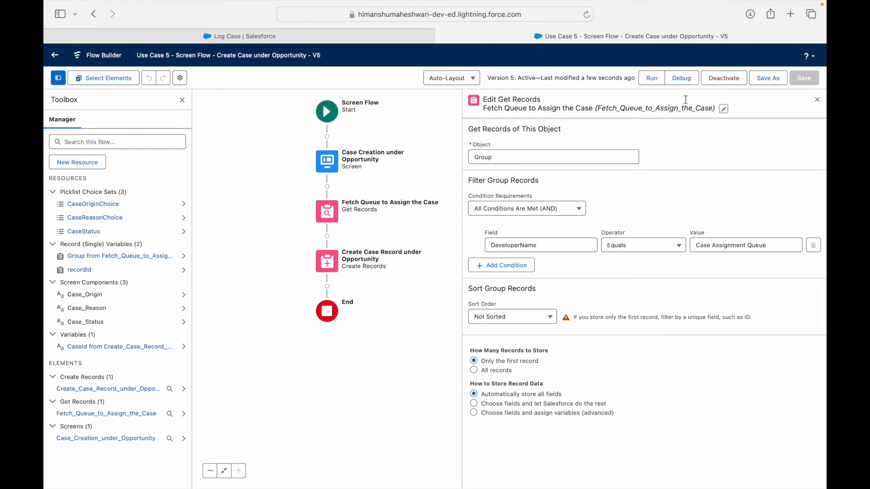
pyautogui.click(817, 100)
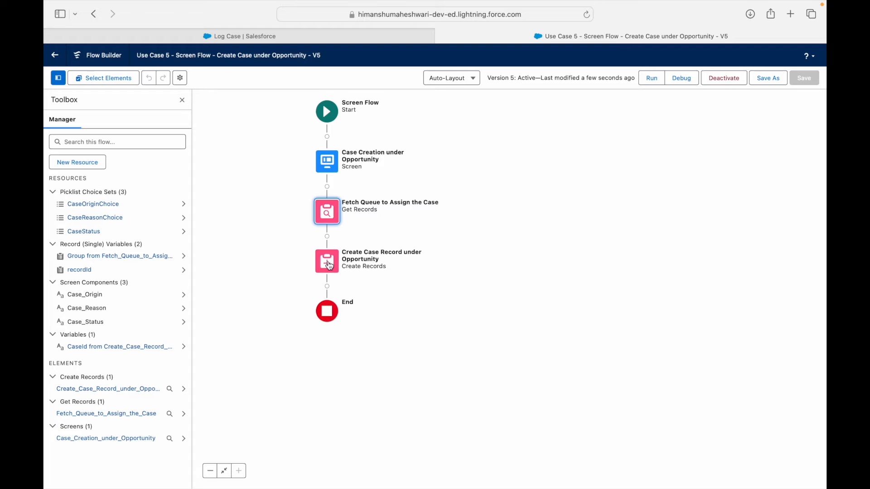
pyautogui.click(329, 266)
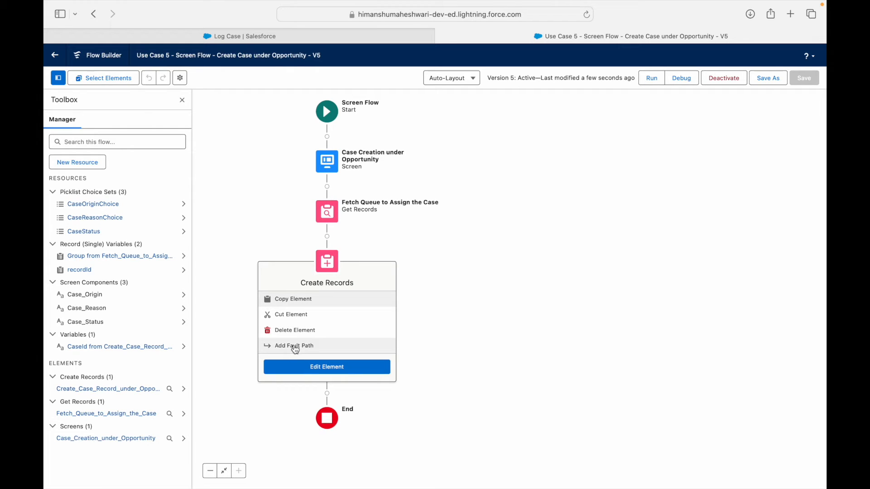
pyautogui.click(327, 212)
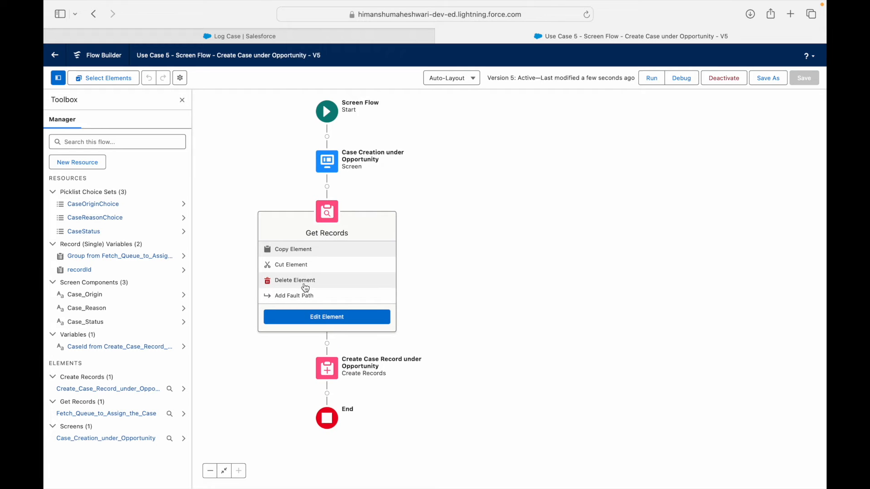
pyautogui.click(330, 174)
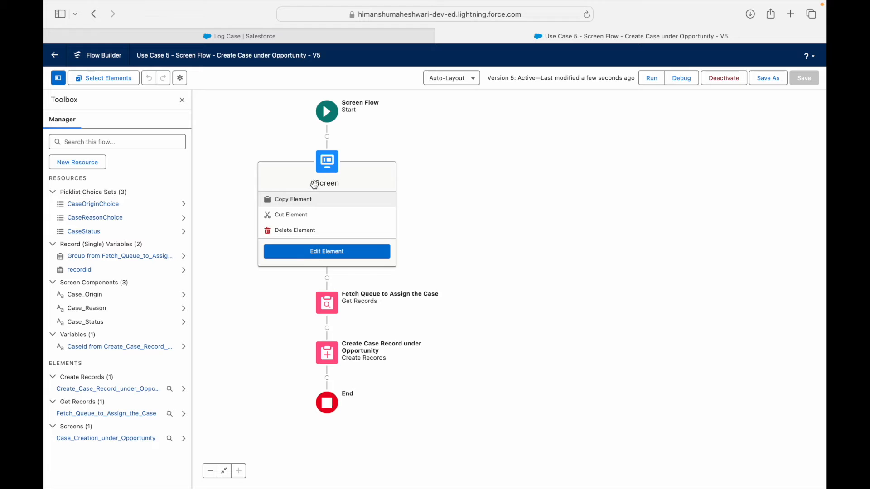
pyautogui.click(326, 303)
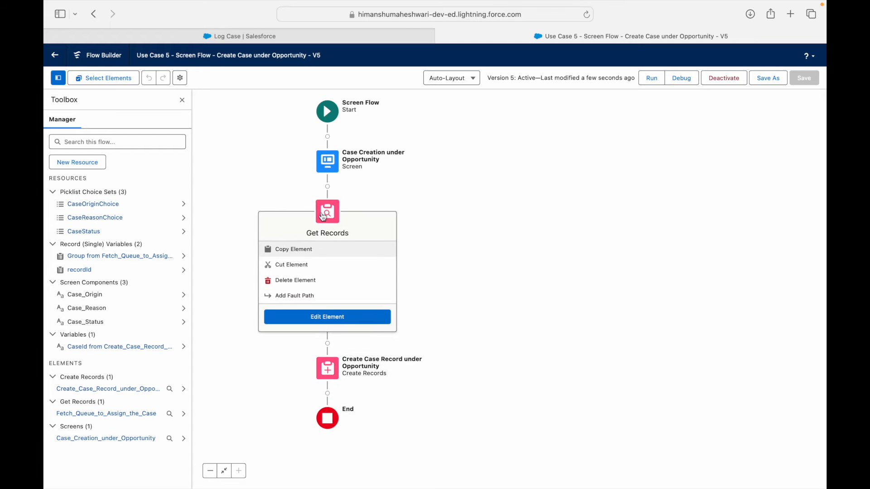
pyautogui.click(299, 296)
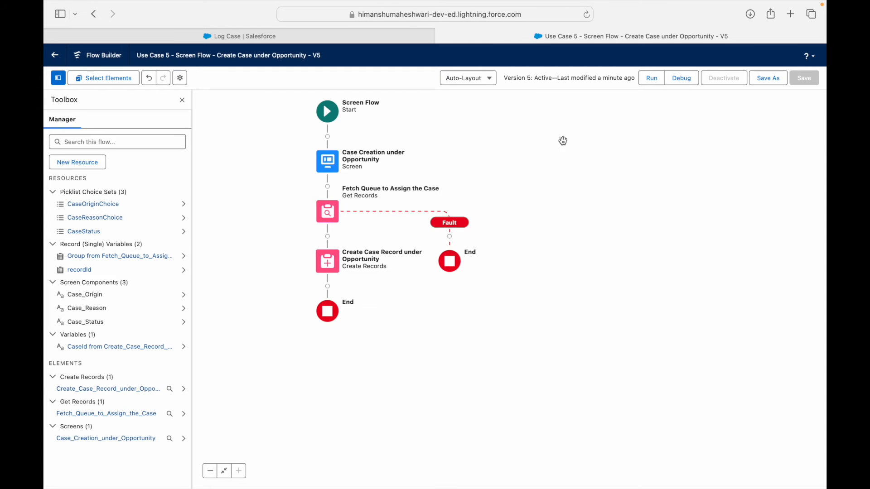
pyautogui.click(755, 79)
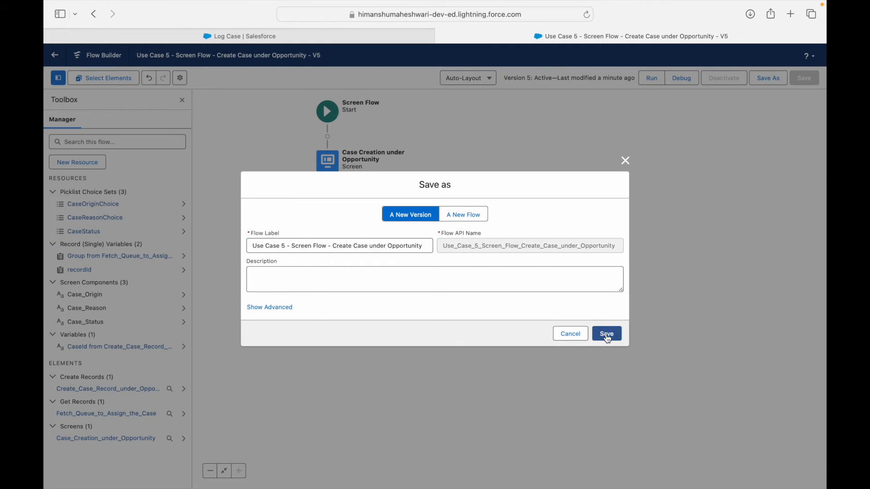
pyautogui.click(603, 332)
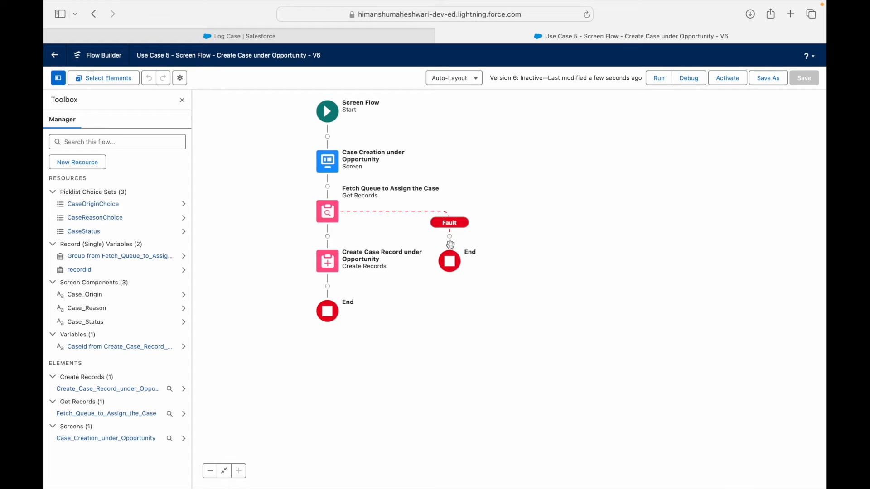
# Step: Delete the fault path from the Fetch Queue element and add one to Create Case Record under Opportunity instead
pyautogui.click(327, 212)
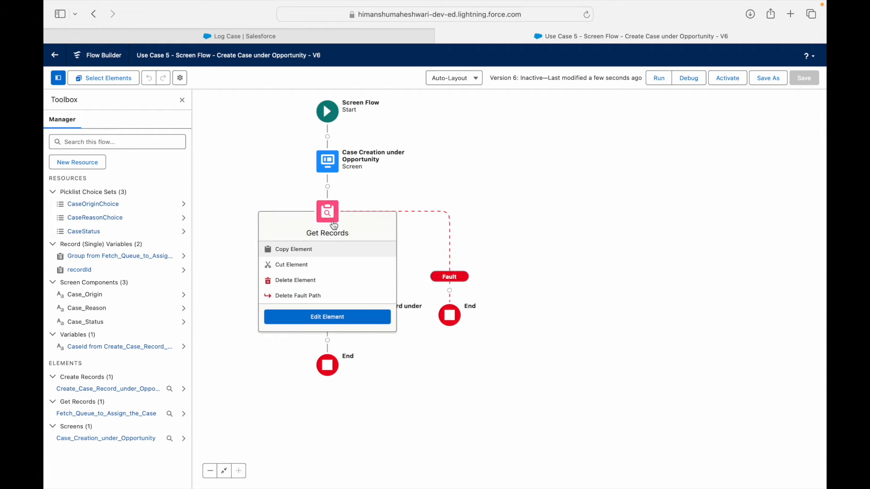
pyautogui.click(309, 292)
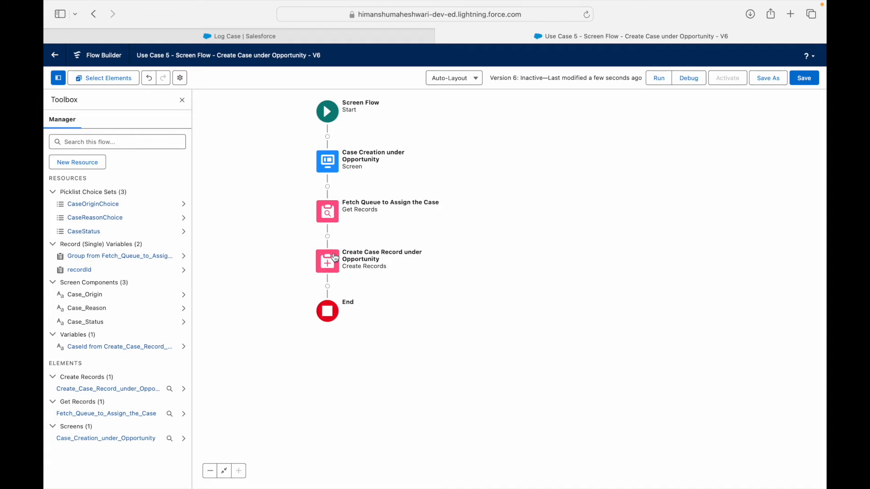
pyautogui.click(328, 262)
pyautogui.click(293, 346)
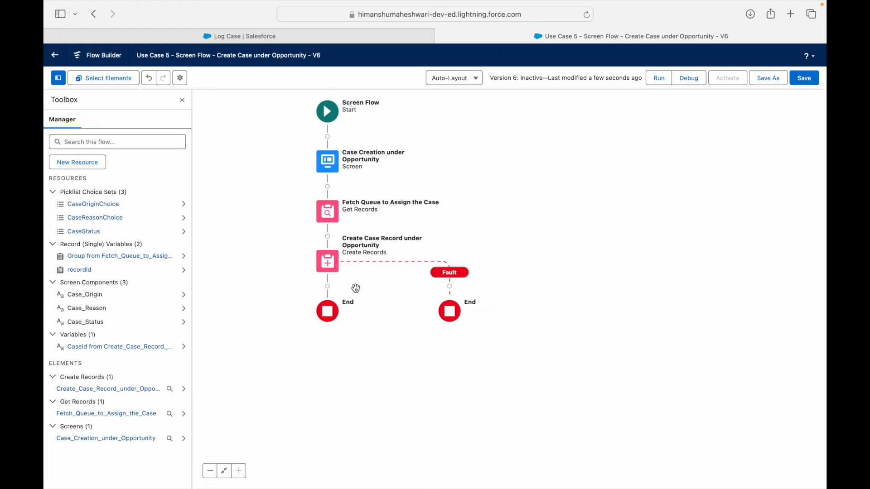
# Step: Add a screen labelled Fault Path Message to the fault path, with its header hidden
pyautogui.click(449, 286)
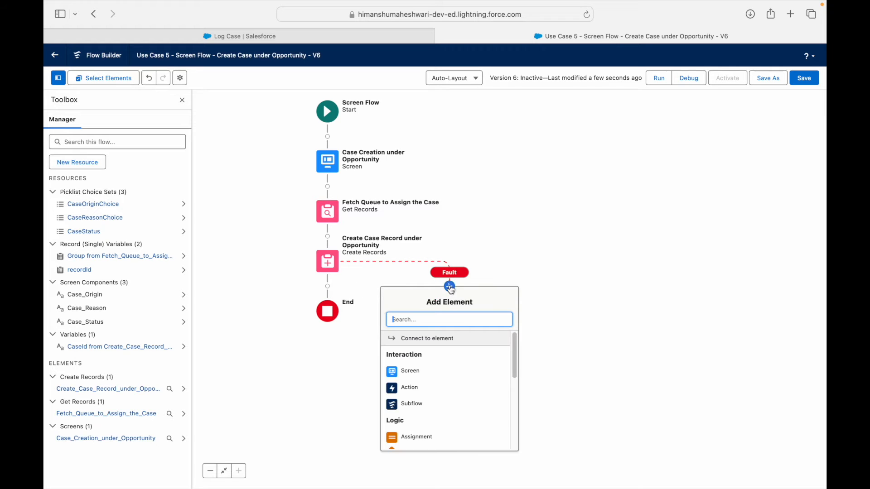
pyautogui.click(408, 371)
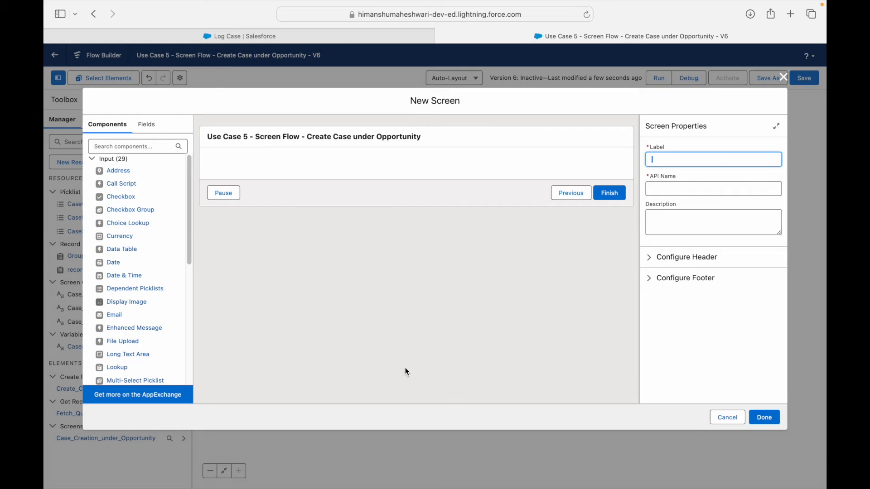
pyautogui.click(266, 137)
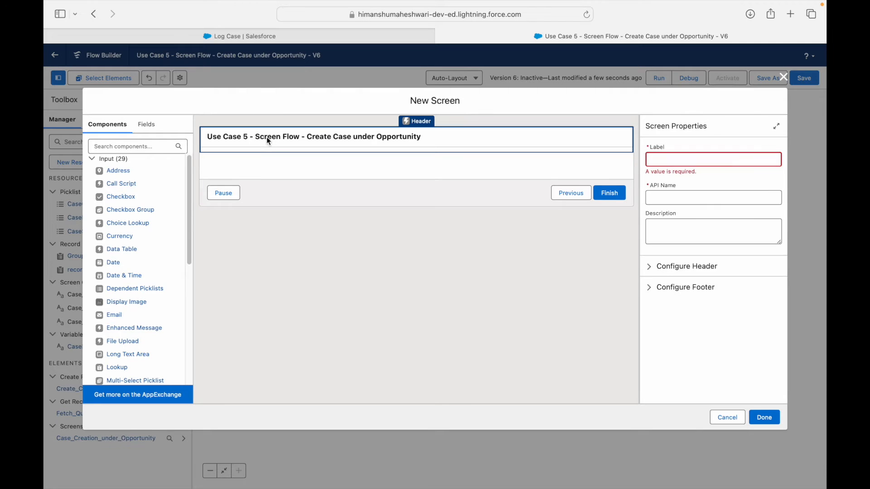
pyautogui.click(648, 283)
pyautogui.click(666, 164)
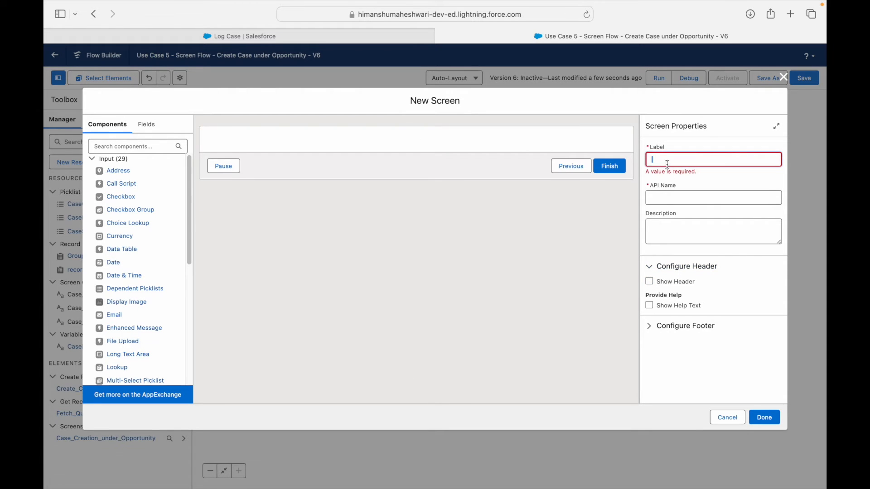
pyautogui.write('E')
pyautogui.write('  Message')
pyautogui.press('Tab')
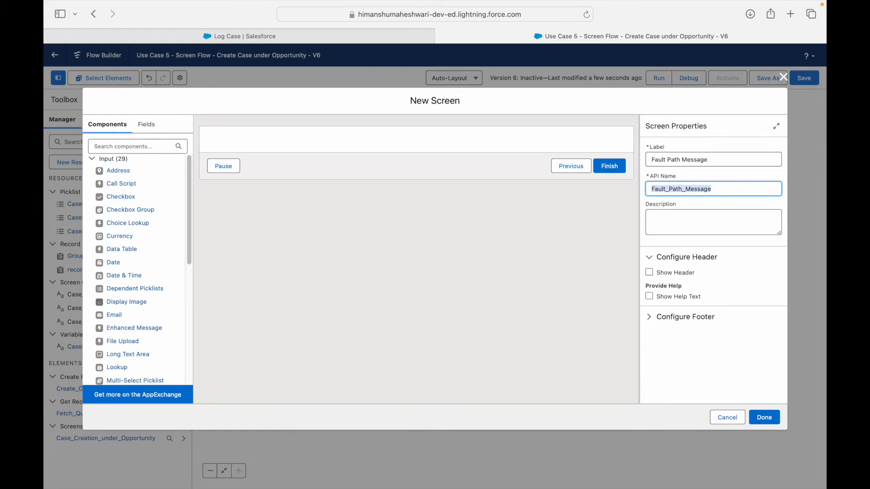
# Step: Hide the Previous and Pause buttons in the new screen's footer
pyautogui.click(682, 317)
pyautogui.scroll(-5, 683, 349)
pyautogui.click(680, 320)
pyautogui.click(679, 359)
# Step: Place a Display Text component on the screen and set its API name to Fault_Message
pyautogui.click(136, 147)
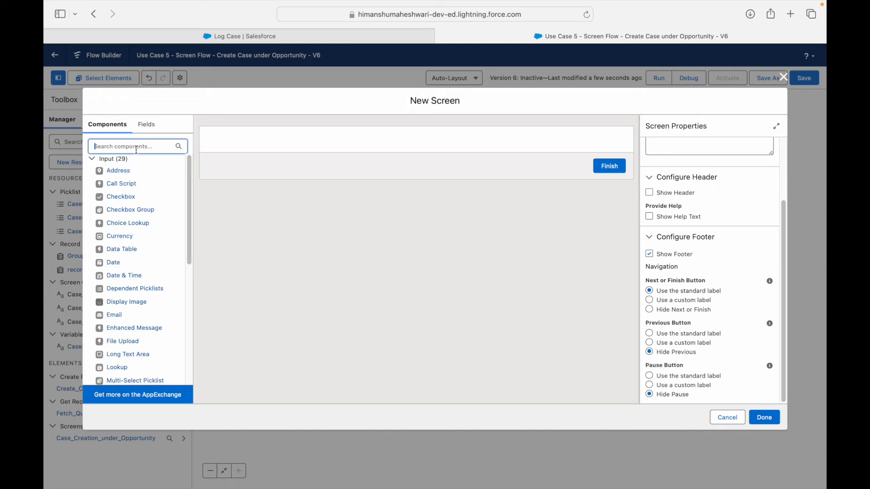
pyautogui.write('Display')
pyautogui.moveTo(130, 171); pyautogui.dragTo(224, 142)
pyautogui.click(718, 160)
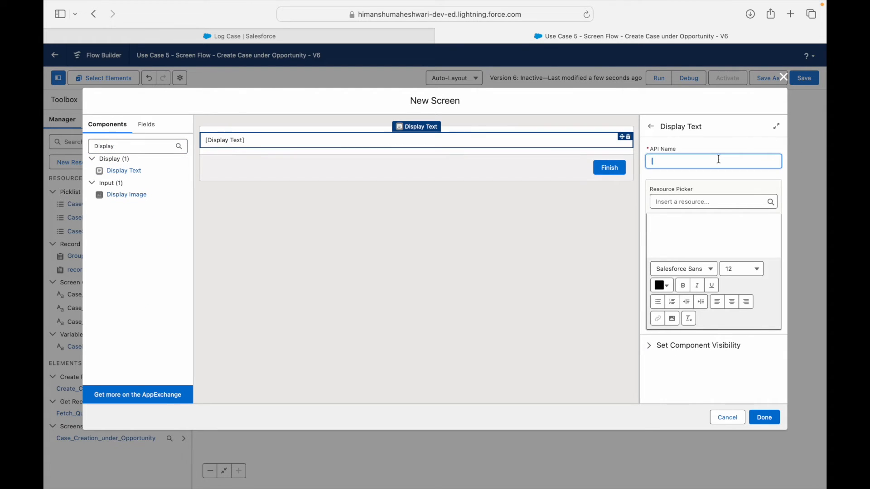
pyautogui.write('Fault Message')
pyautogui.press('BackSpace')
pyautogui.write('_')
pyautogui.press('Tab')
# Step: Enter the display text "Sorry, your case could not be created!" followed by a new line
pyautogui.click(700, 219)
pyautogui.write('Sorry, your case could not be created')
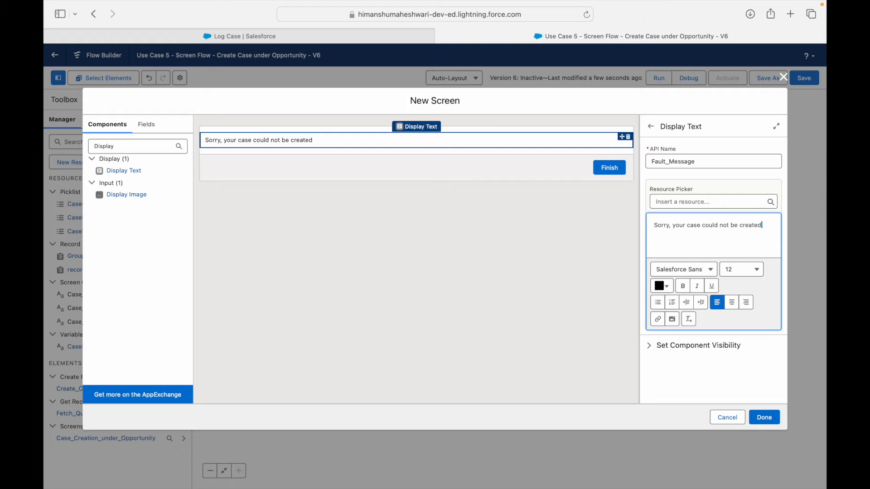
pyautogui.write('!')
pyautogui.press('Return')
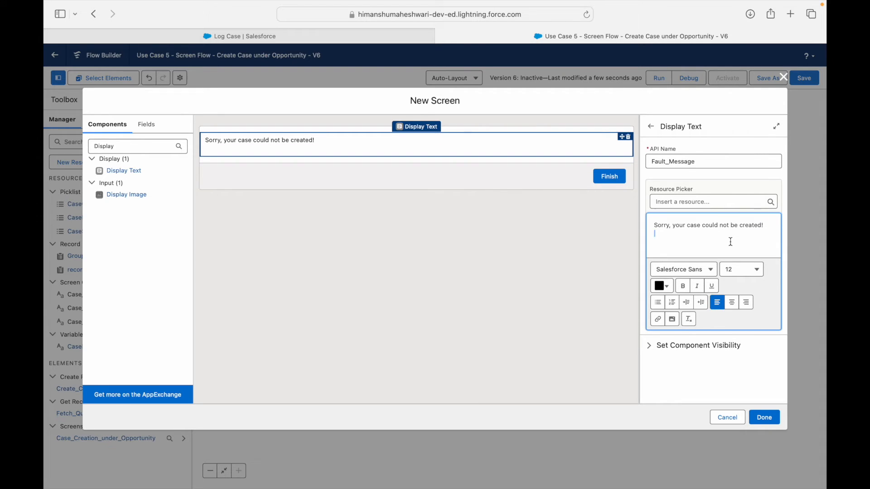
# Step: Insert the $Flow.FaultMessage global variable on the line below the apology in the display text
pyautogui.click(699, 203)
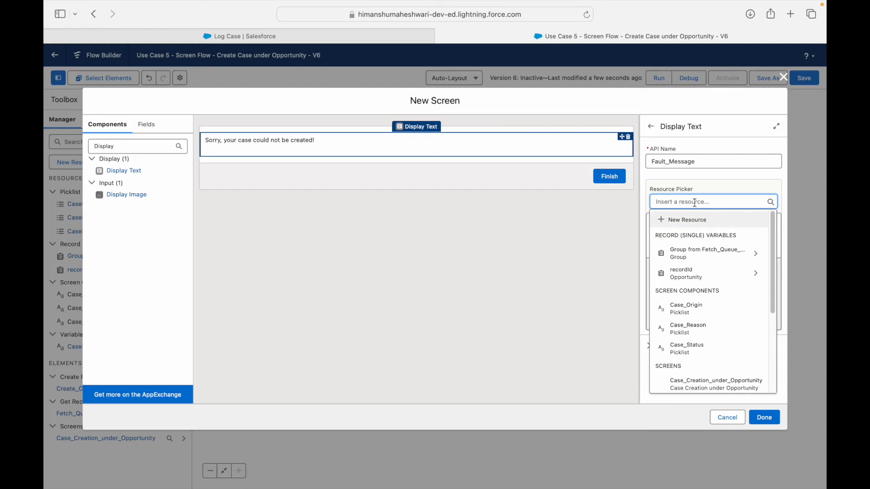
pyautogui.scroll(-5, 696, 304)
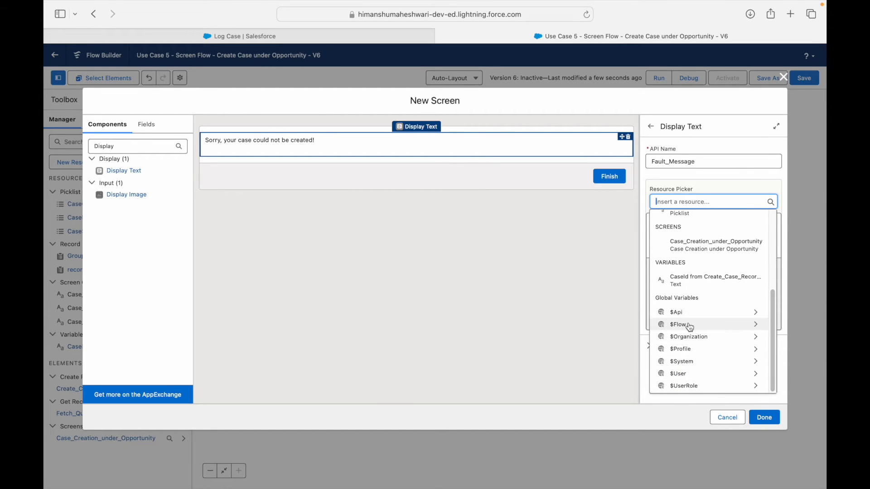
pyautogui.click(689, 325)
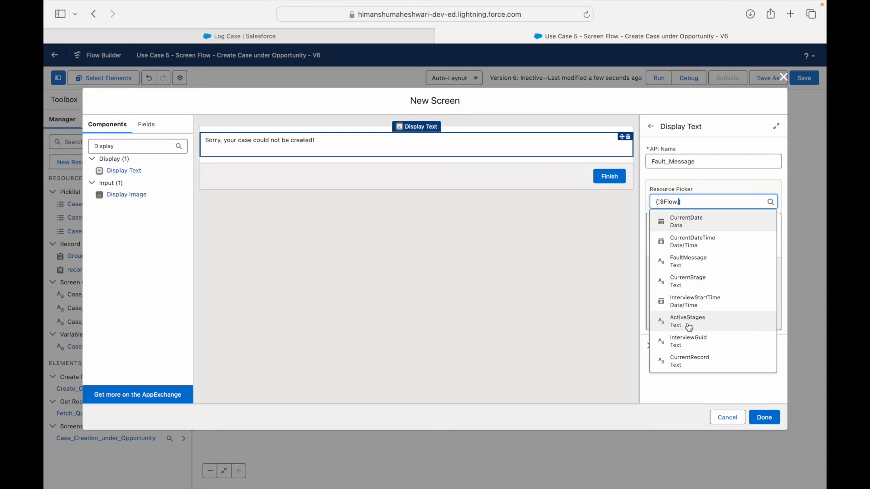
pyautogui.click(697, 263)
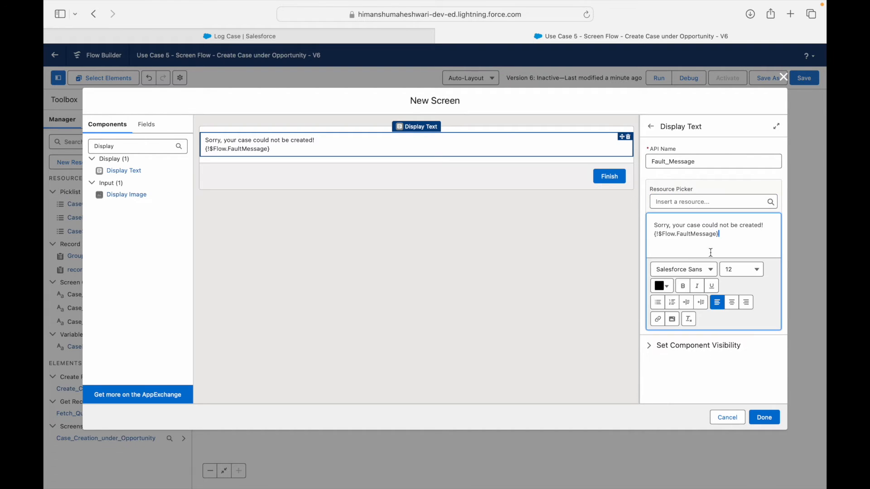
# Step: Add a blank line between the apology sentence and the {!$Flow.FaultMessage} merge field
pyautogui.click(654, 232)
pyautogui.moveTo(720, 234); pyautogui.dragTo(651, 237)
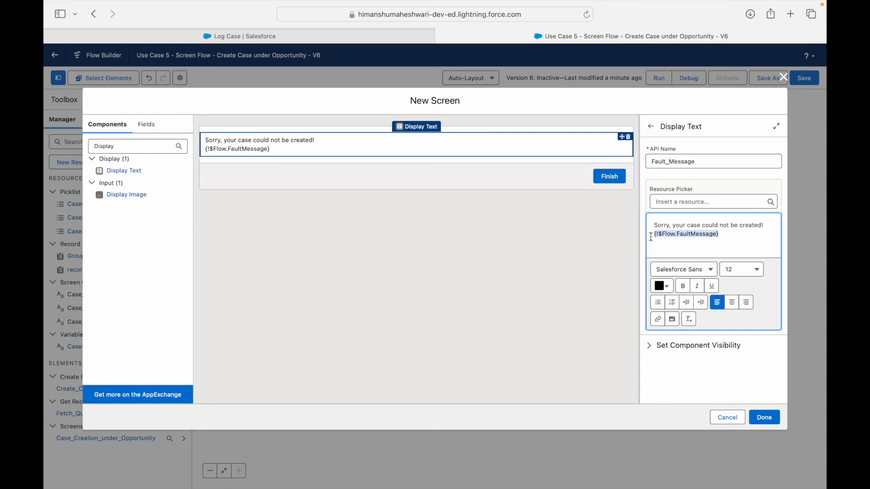
pyautogui.click(719, 236)
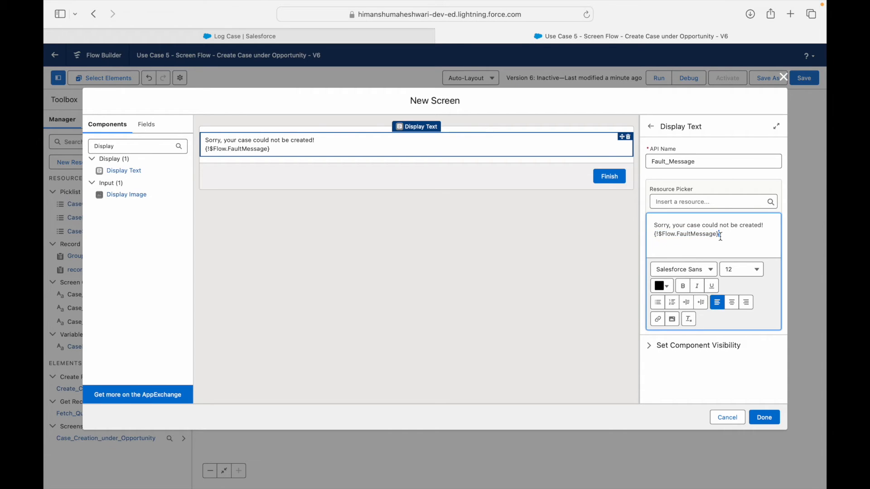
pyautogui.press('shift+super+Left')
pyautogui.press('Left')
pyautogui.press('Return')
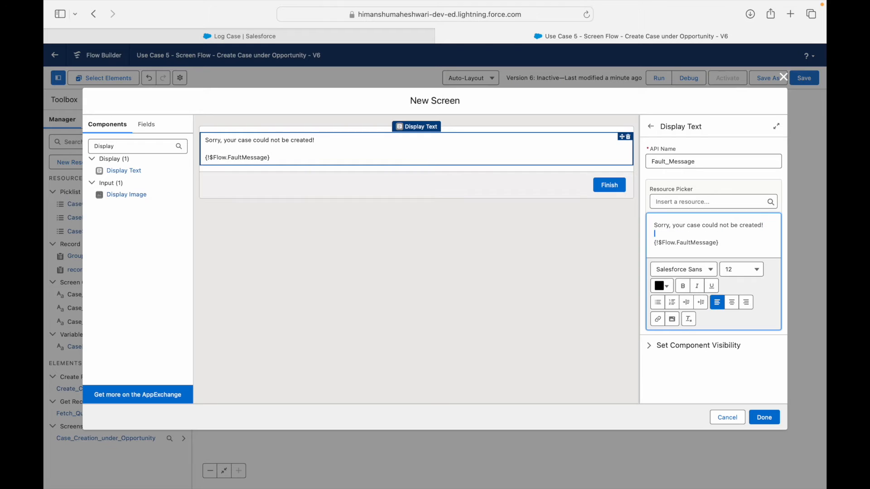
# Step: Format the line "Sorry, your case could not be created!" in red (#FF0101) and bold
pyautogui.tripleClick(728, 224)
pyautogui.moveTo(675, 318); pyautogui.dragTo(789, 281)
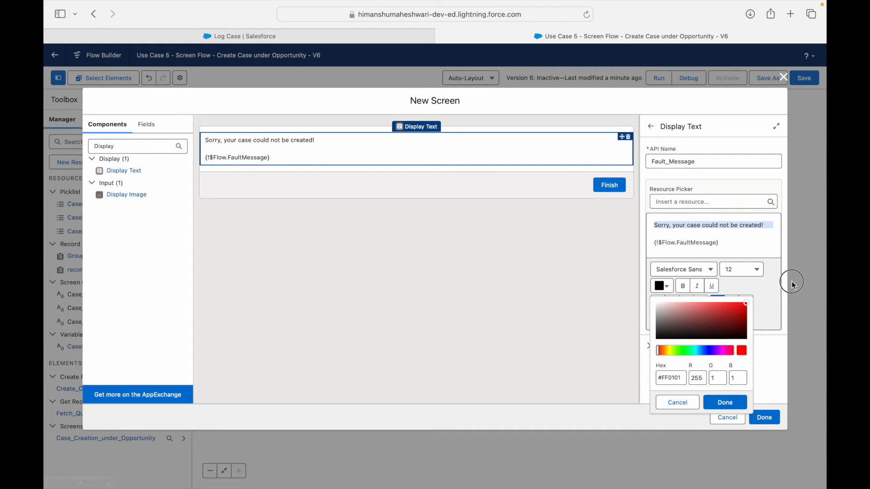
pyautogui.click(725, 402)
pyautogui.press('super+b')
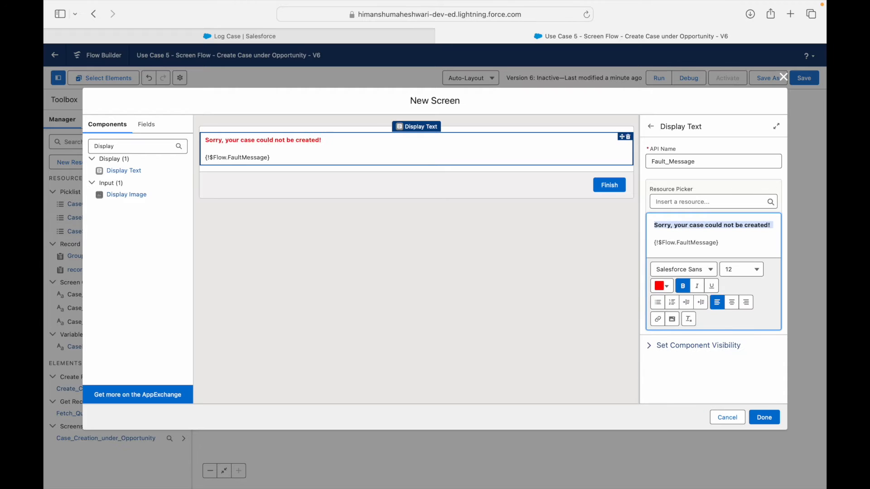
pyautogui.click(734, 247)
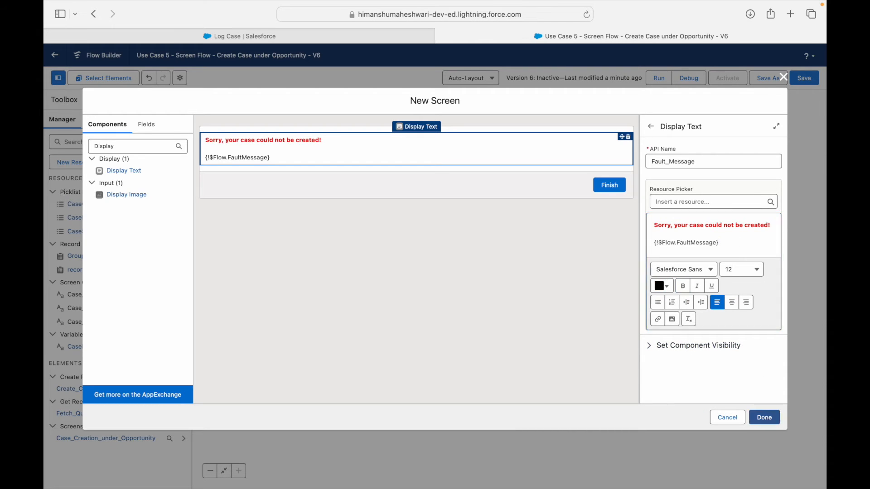
# Step: Confirm the Fault Path Message screen, and save and activate the flow
pyautogui.click(765, 417)
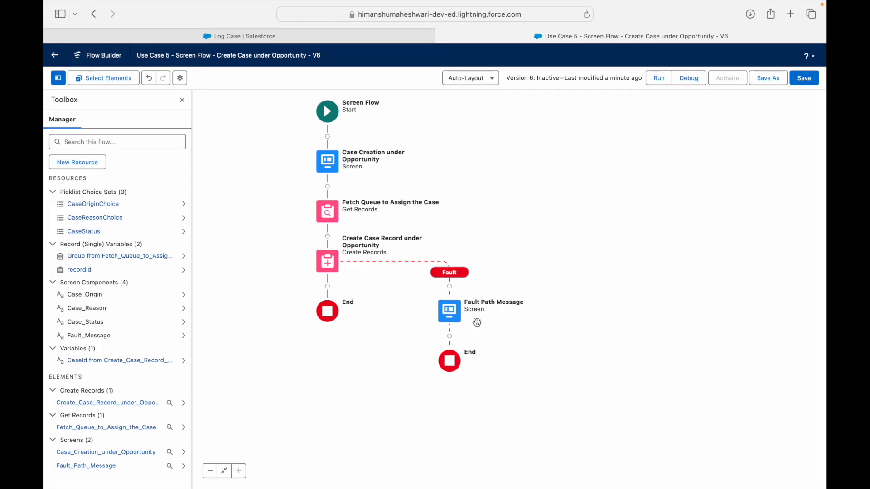
pyautogui.click(804, 84)
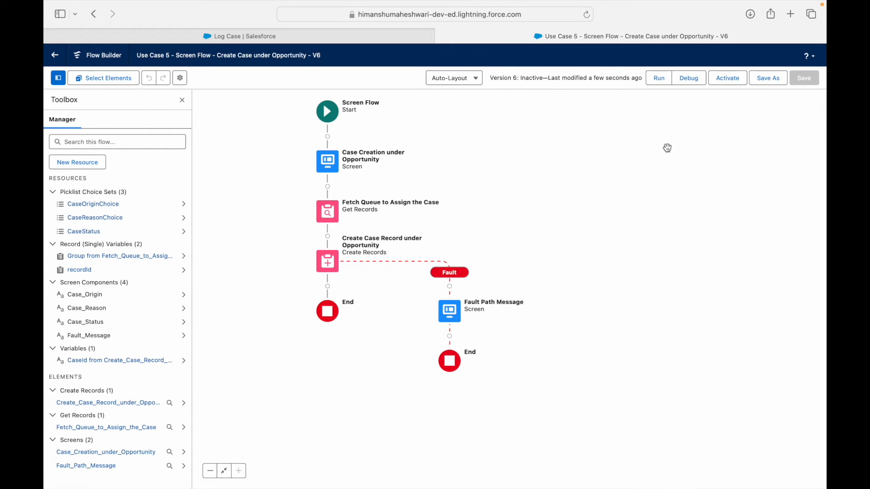
pyautogui.click(731, 78)
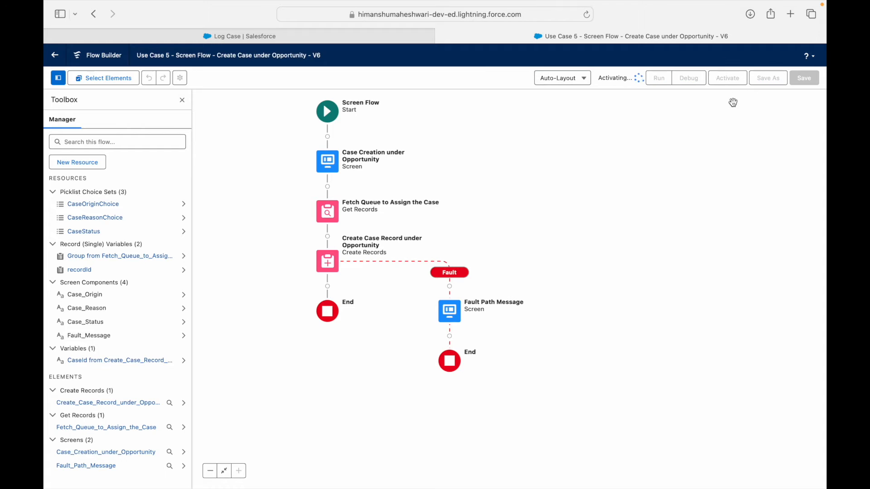
# Step: Dismiss the old fault dialog on the Test Sold Opp opportunity and relaunch Log Case
pyautogui.click(396, 36)
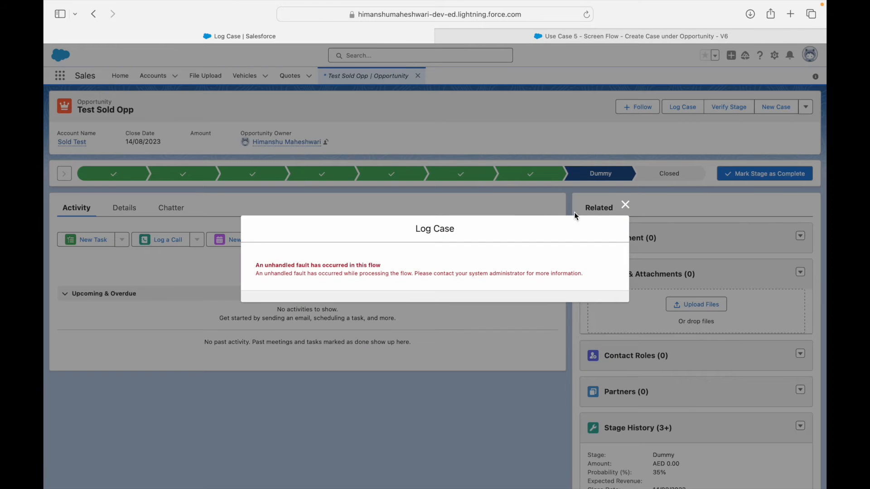
pyautogui.click(634, 207)
pyautogui.click(674, 107)
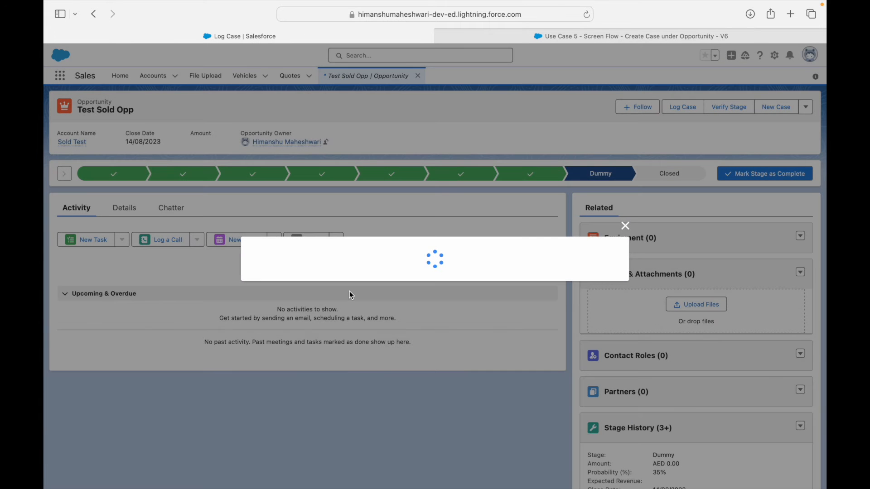
# Step: Submit the Log Case form with origin Email, status Escalated and reason Performance
pyautogui.click(317, 237)
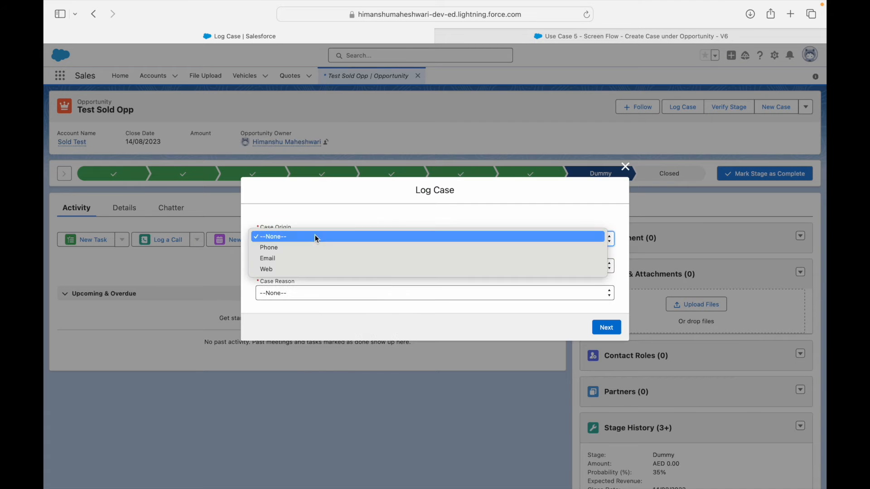
pyautogui.click(281, 260)
pyautogui.click(283, 266)
pyautogui.click(286, 296)
pyautogui.click(292, 293)
pyautogui.click(294, 321)
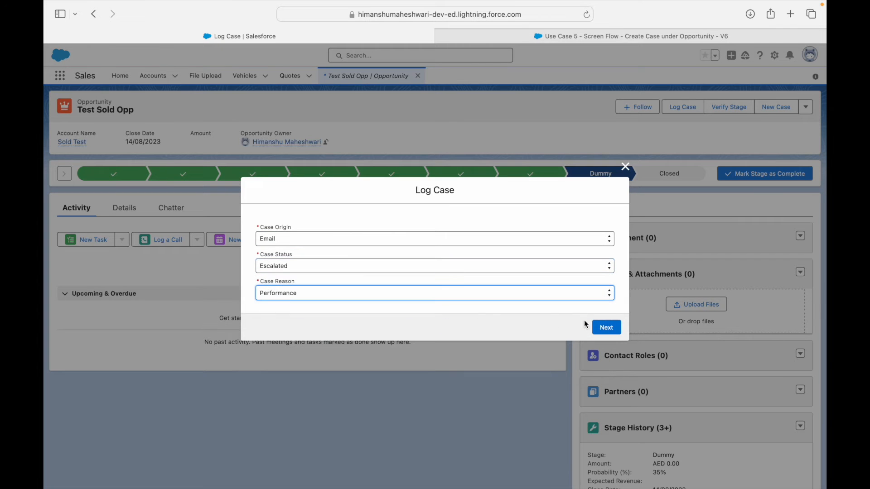
pyautogui.click(603, 326)
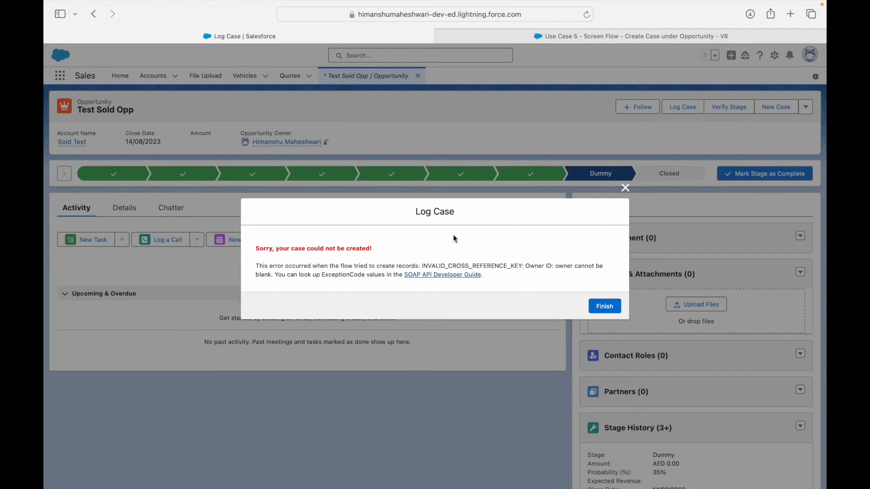
# Step: Examine the custom fault message and the error details to identify which field causes the failure
pyautogui.moveTo(256, 248); pyautogui.dragTo(379, 249)
pyautogui.click(380, 252)
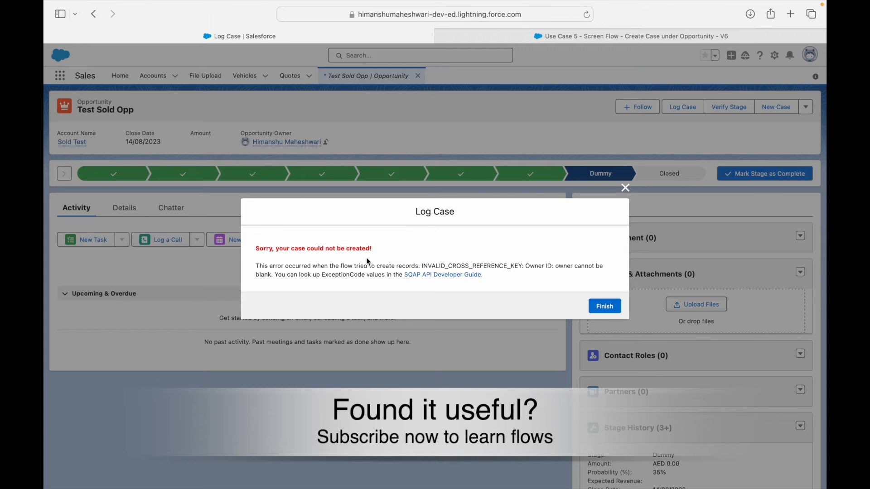
pyautogui.moveTo(269, 266); pyautogui.dragTo(376, 267)
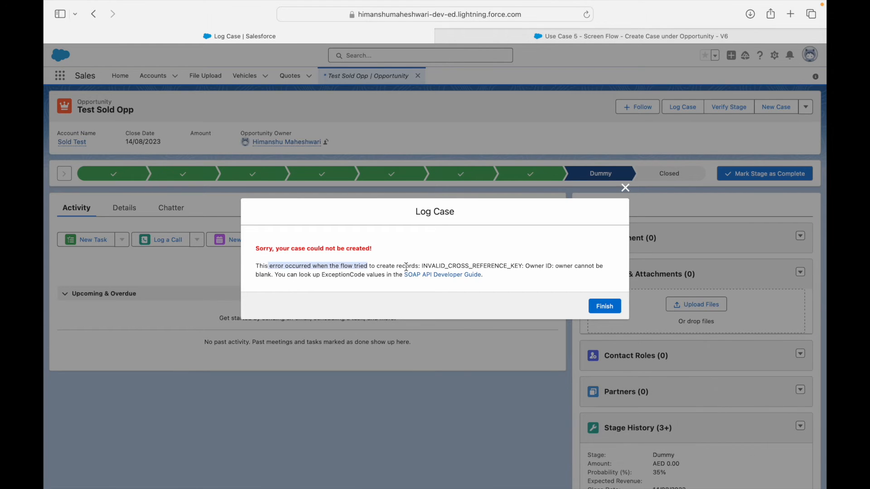
pyautogui.moveTo(525, 266); pyautogui.dragTo(551, 266)
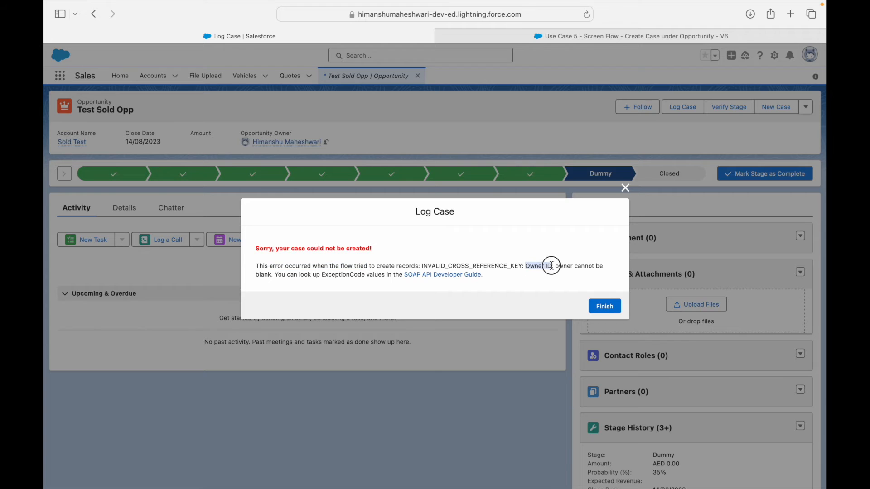
pyautogui.moveTo(259, 275); pyautogui.dragTo(272, 275)
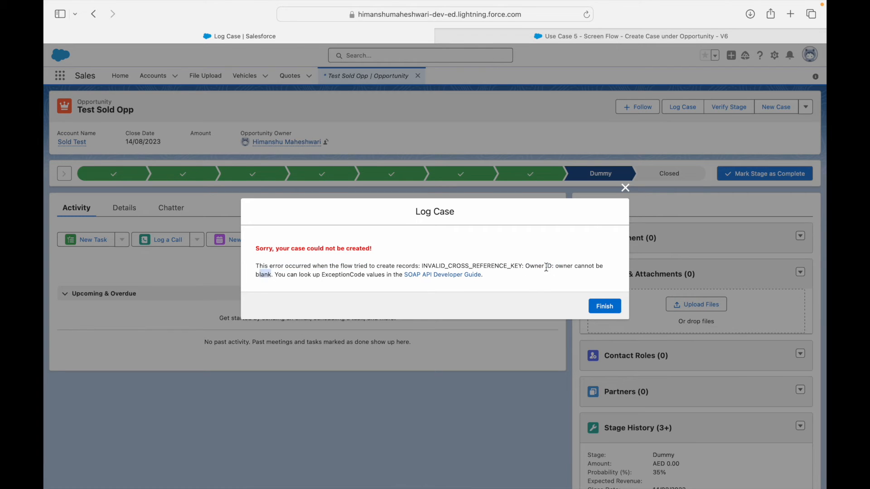
pyautogui.moveTo(546, 267); pyautogui.dragTo(594, 268)
pyautogui.click(589, 268)
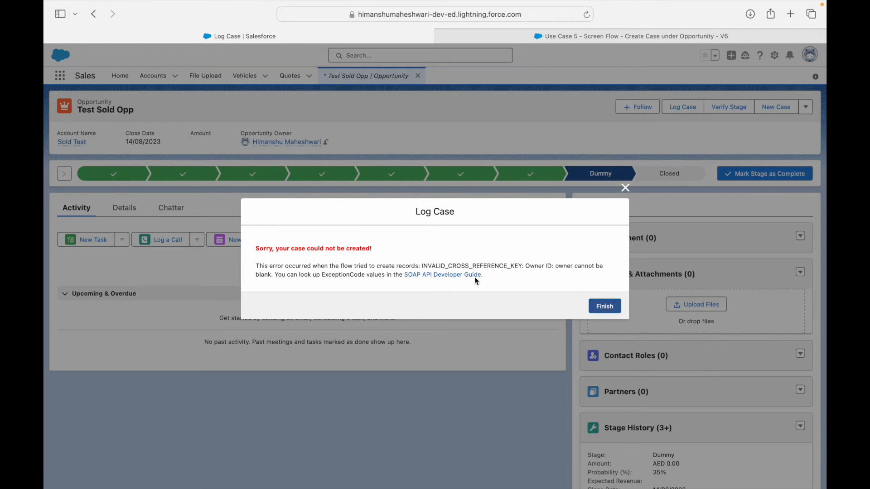
pyautogui.moveTo(335, 266); pyautogui.dragTo(548, 265)
pyautogui.click(560, 265)
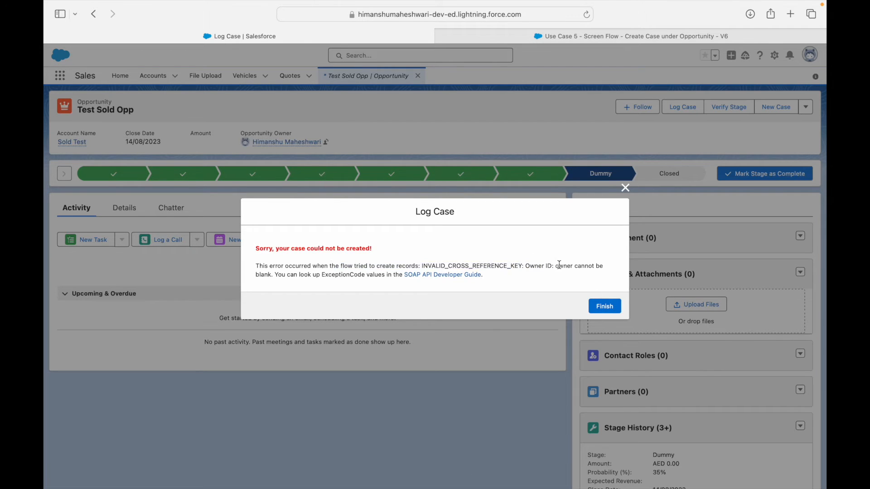
pyautogui.moveTo(256, 267); pyautogui.dragTo(378, 277)
pyautogui.click(379, 277)
pyautogui.moveTo(552, 266); pyautogui.dragTo(565, 270)
pyautogui.click(571, 271)
# Step: Return to the flow and inspect the OwnerId value in the Create Case Record under Opportunity element
pyautogui.click(549, 38)
pyautogui.click(333, 271)
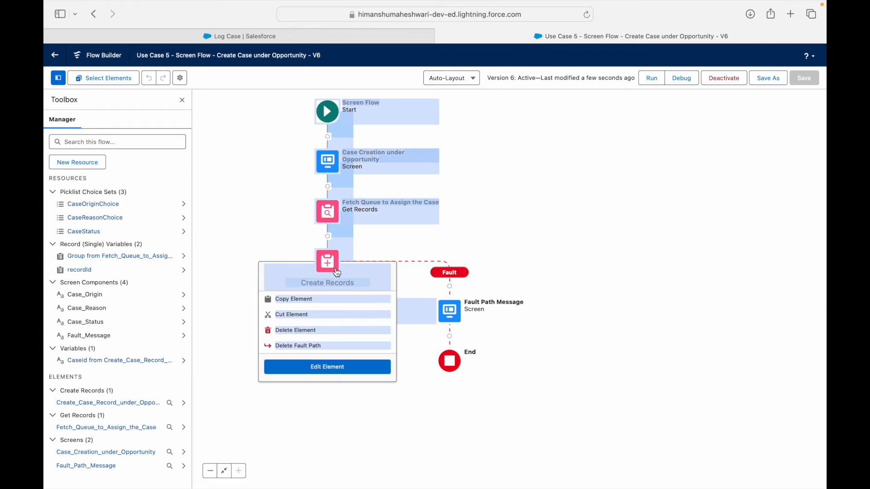
pyautogui.click(327, 367)
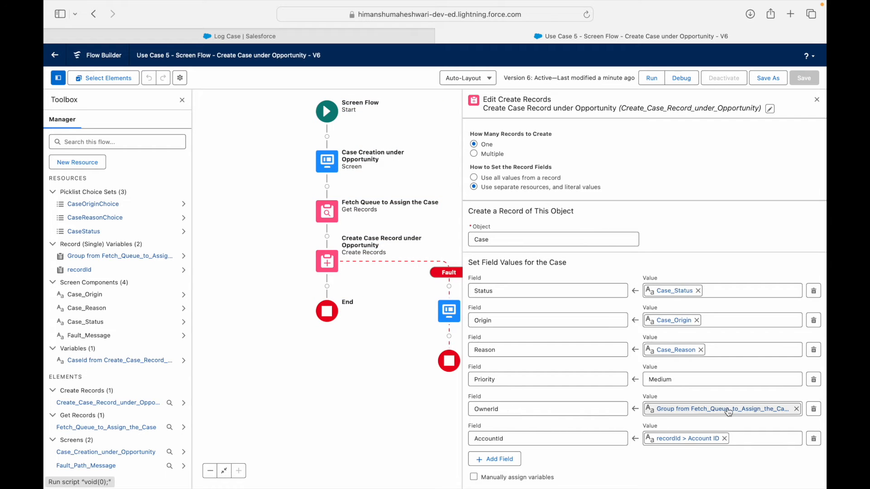
# Step: Set the DeveloperName filter value in Fetch Queue to Assign the Case to Case_Assignment_Queue
pyautogui.doubleClick(326, 216)
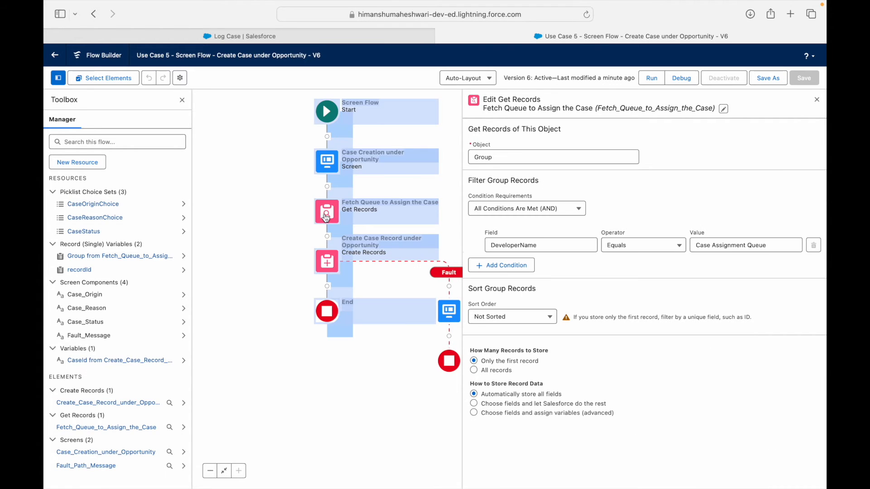
pyautogui.click(554, 262)
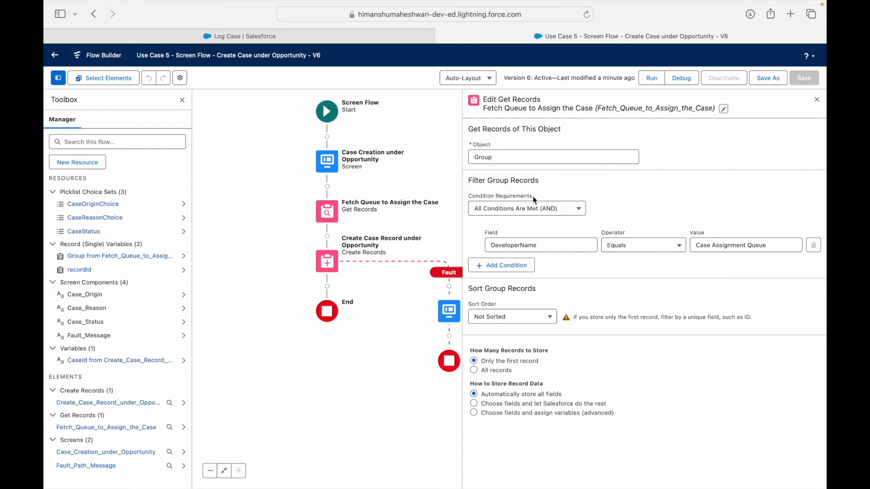
pyautogui.click(713, 249)
pyautogui.write('_')
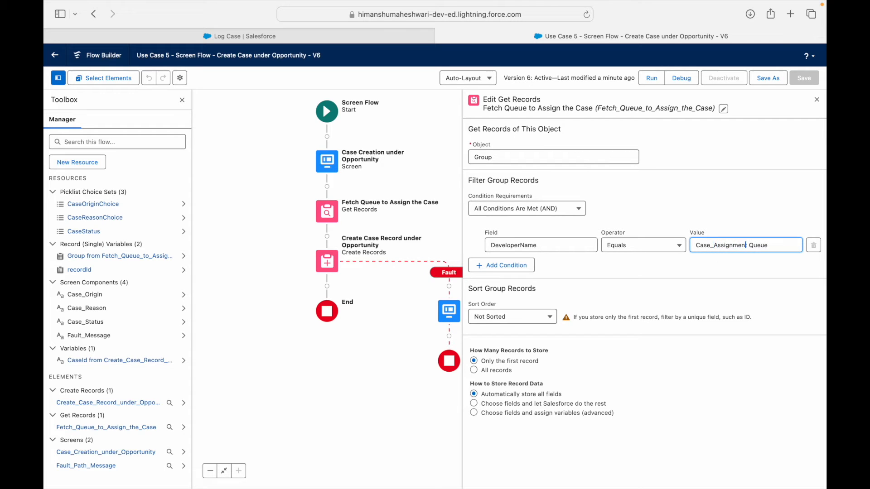
pyautogui.press('BackSpace')
pyautogui.write('_')
pyautogui.click(697, 229)
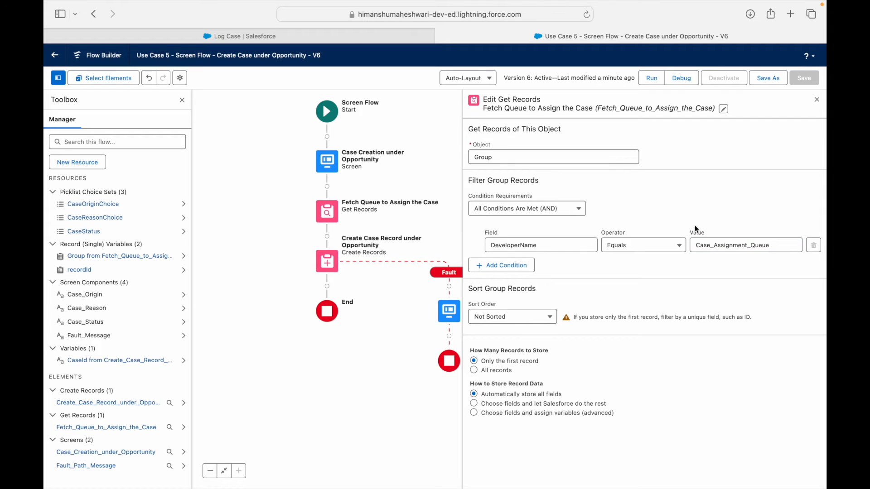
pyautogui.click(562, 246)
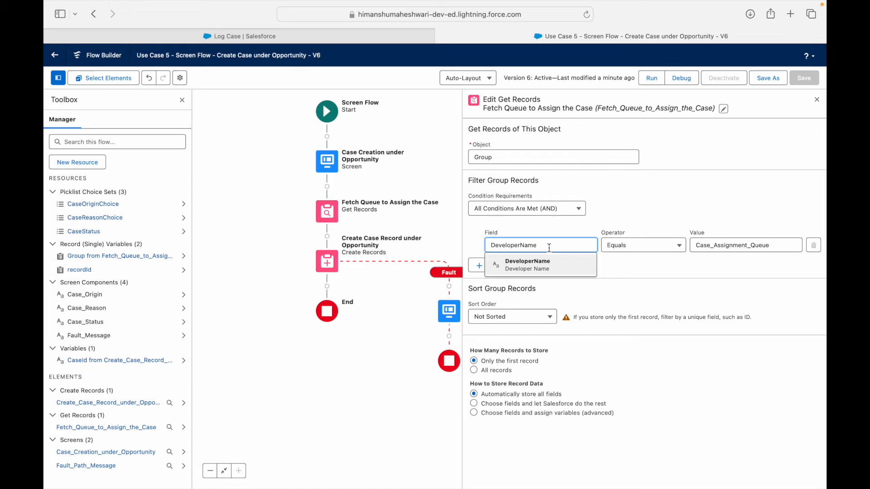
pyautogui.doubleClick(549, 248)
pyautogui.write('Name')
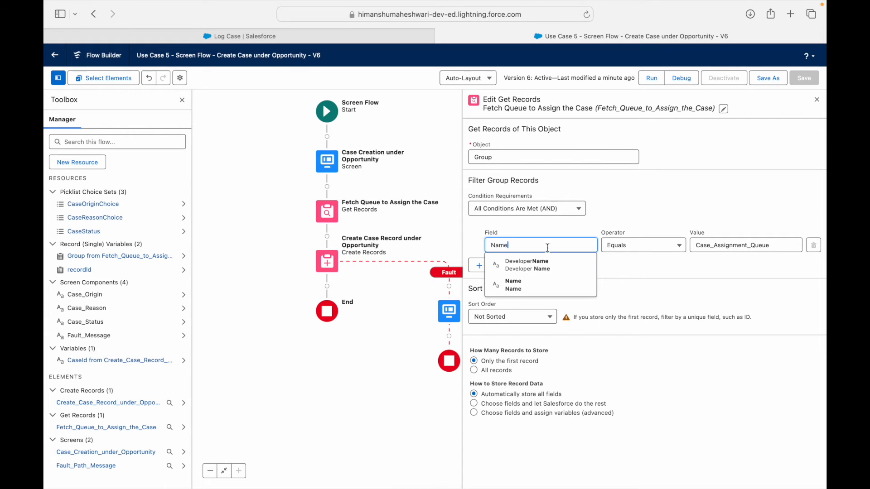
pyautogui.click(531, 289)
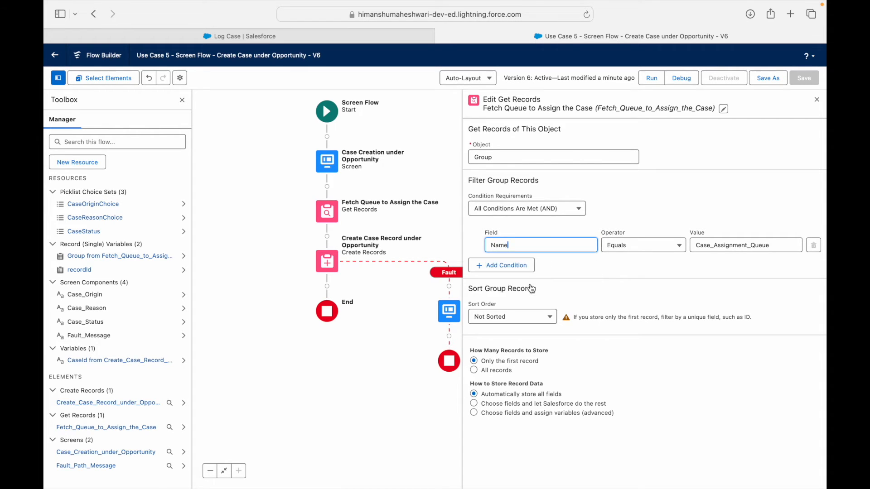
pyautogui.doubleClick(521, 245)
pyautogui.write('DeveloperName')
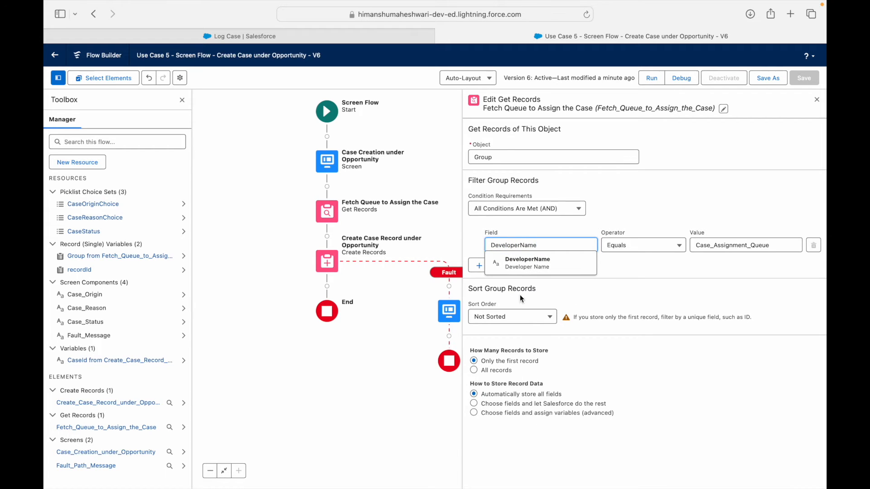
pyautogui.click(527, 263)
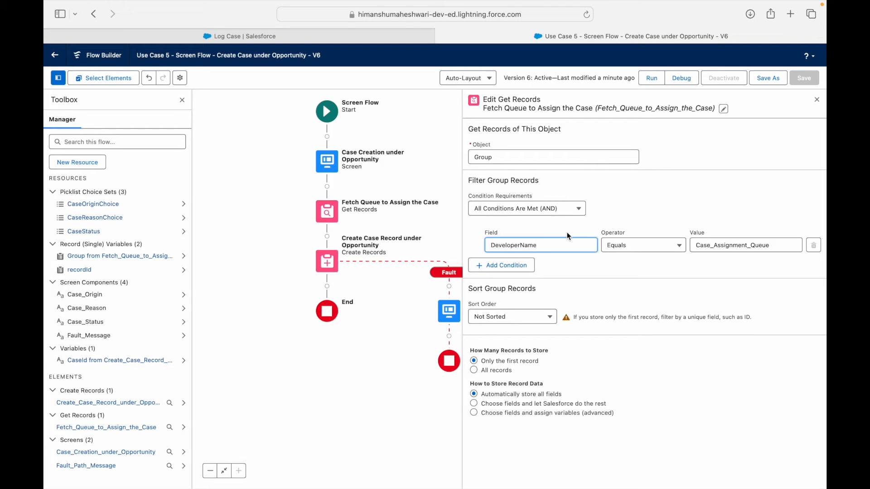
# Step: Save the flow with the corrected queue filter as a new version and activate it
pyautogui.click(550, 245)
pyautogui.click(625, 223)
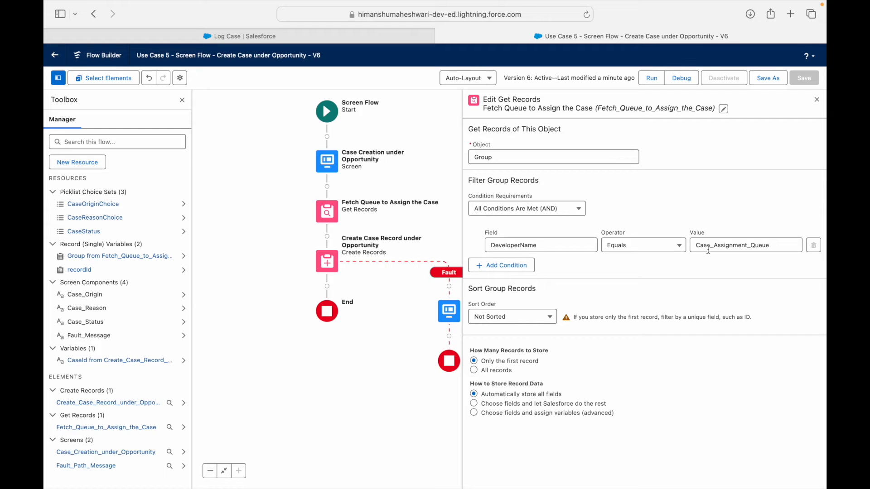
pyautogui.moveTo(698, 248); pyautogui.dragTo(763, 247)
pyautogui.click(752, 258)
pyautogui.click(766, 79)
pyautogui.click(602, 332)
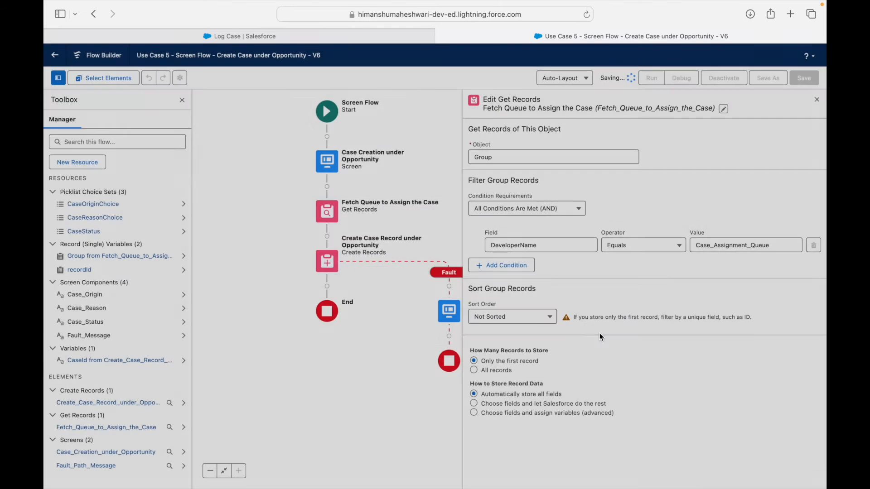
pyautogui.click(713, 80)
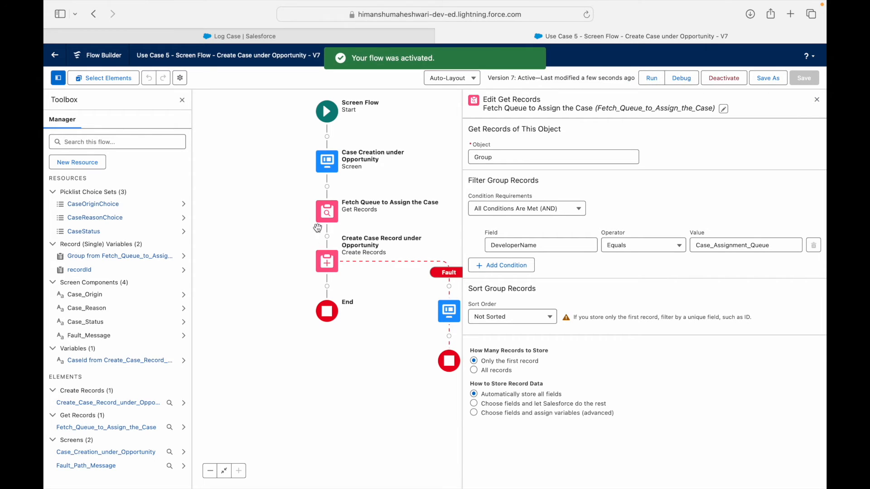
pyautogui.click(817, 99)
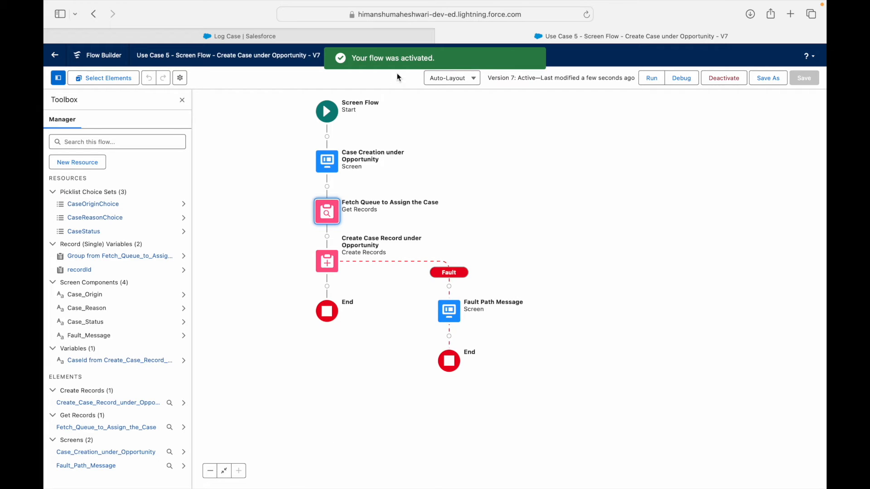
# Step: Log a case from the Test Sold Opp opportunity with origin Email, status Working and reason Equipment Complexity
pyautogui.click(360, 42)
pyautogui.click(604, 306)
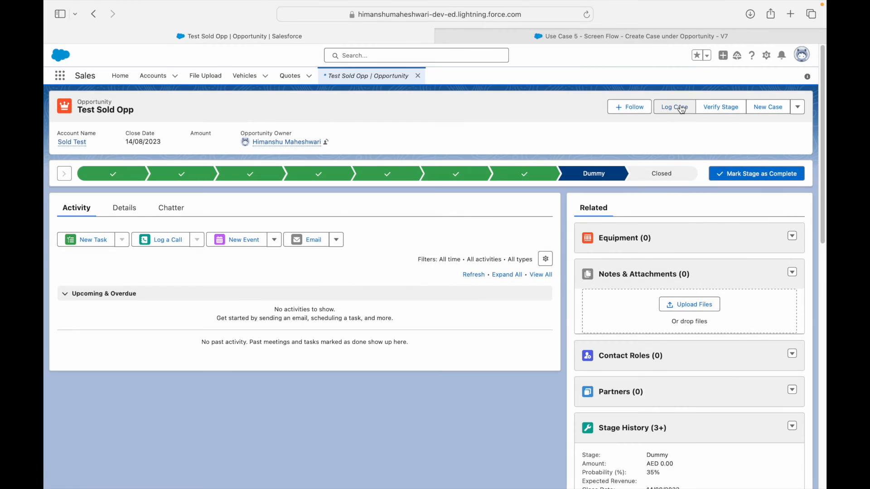
pyautogui.click(674, 107)
pyautogui.click(323, 245)
pyautogui.click(298, 257)
pyautogui.click(297, 266)
pyautogui.click(296, 284)
pyautogui.click(296, 293)
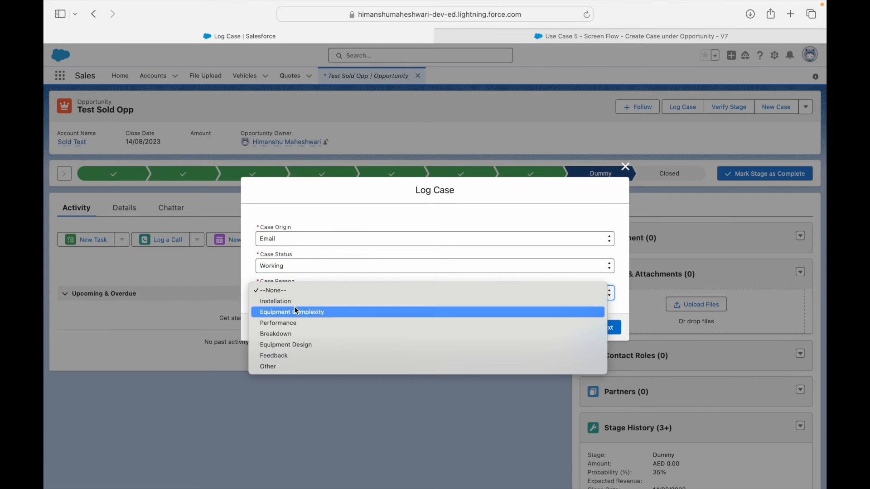
pyautogui.click(299, 313)
pyautogui.click(614, 330)
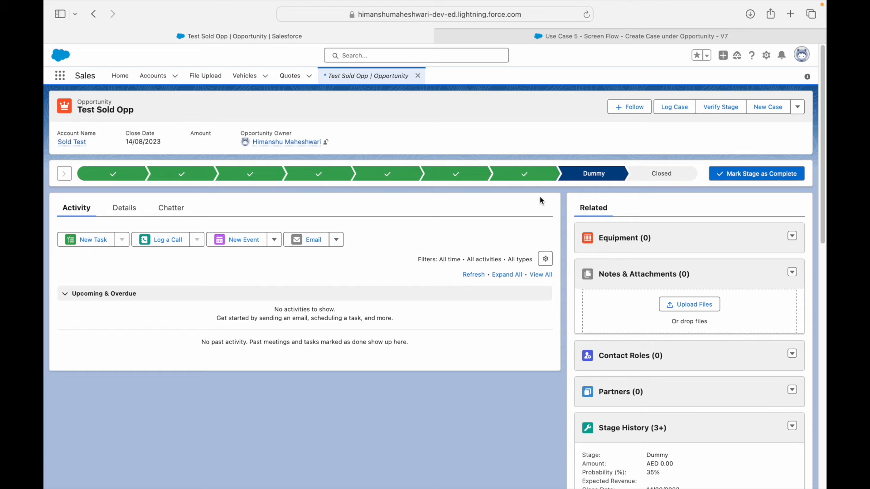
# Step: Add a fault path to the Fetch Queue to Assign the Case element and delete it again
pyautogui.click(627, 39)
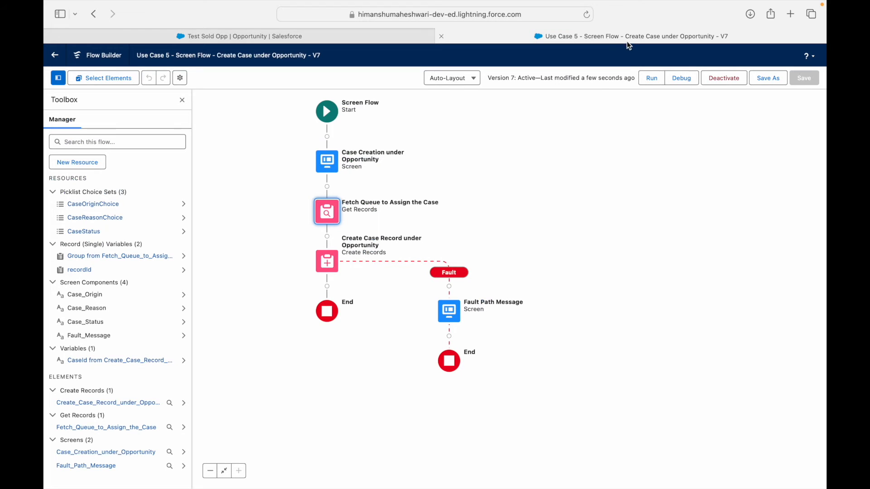
pyautogui.click(327, 210)
pyautogui.click(303, 295)
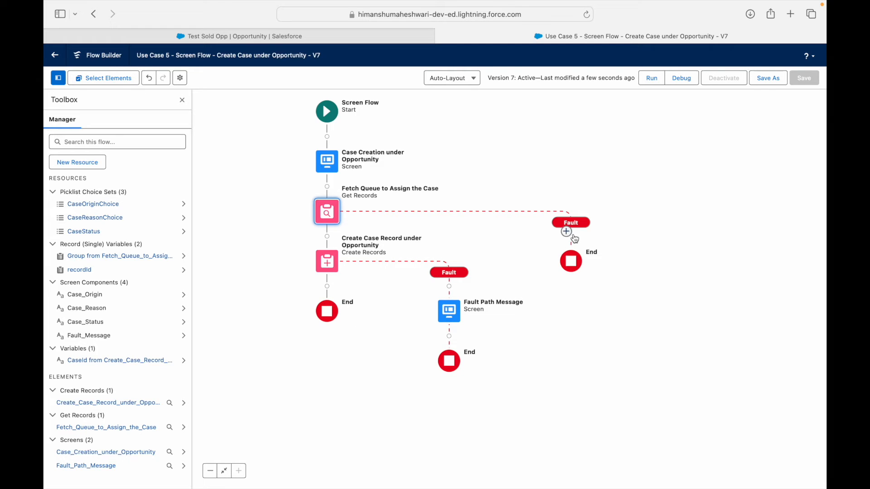
pyautogui.click(538, 212)
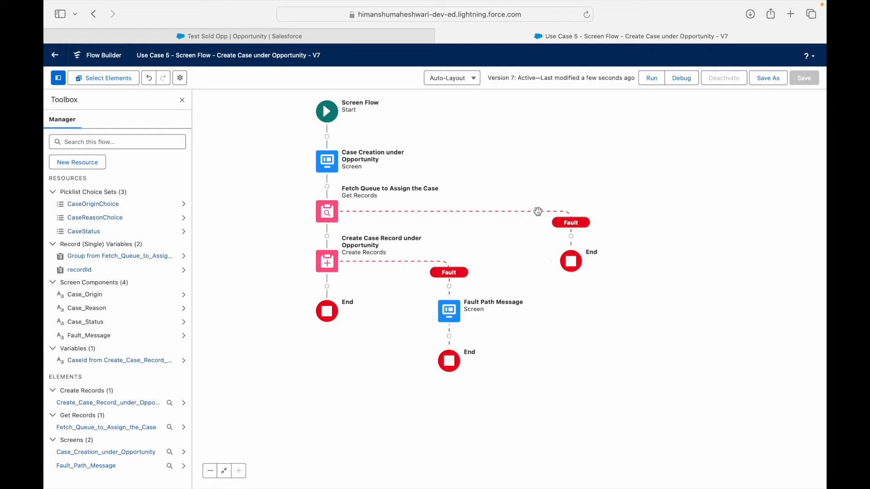
pyautogui.click(323, 213)
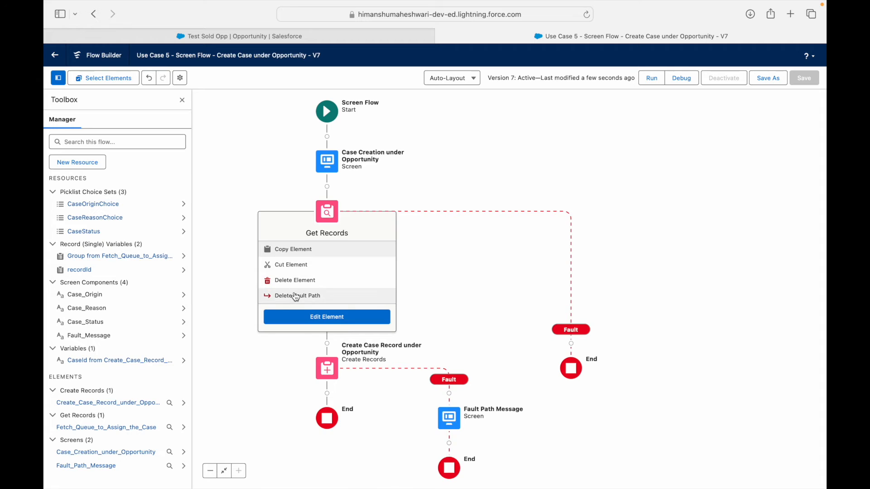
pyautogui.click(295, 295)
# Step: Switch to the Keynote presentation and read the Use Case 5 requirements and challenge
pyautogui.hotkey('ctrl', 'Left')
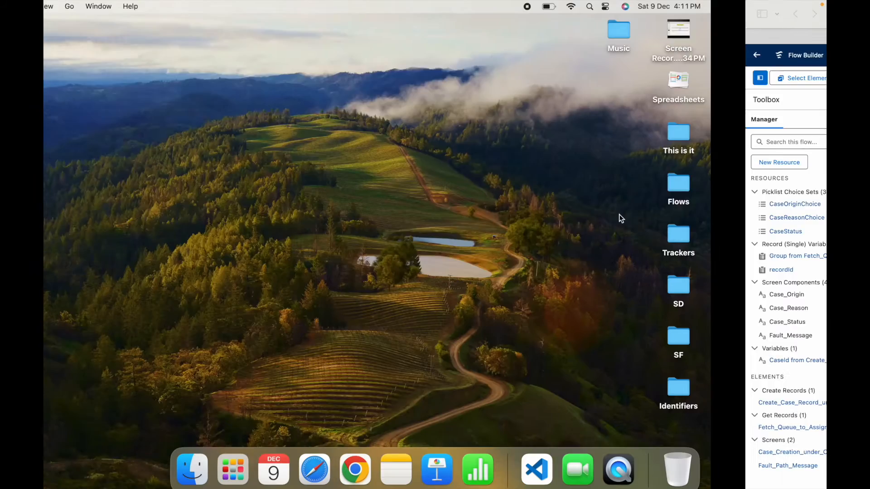
pyautogui.click(437, 461)
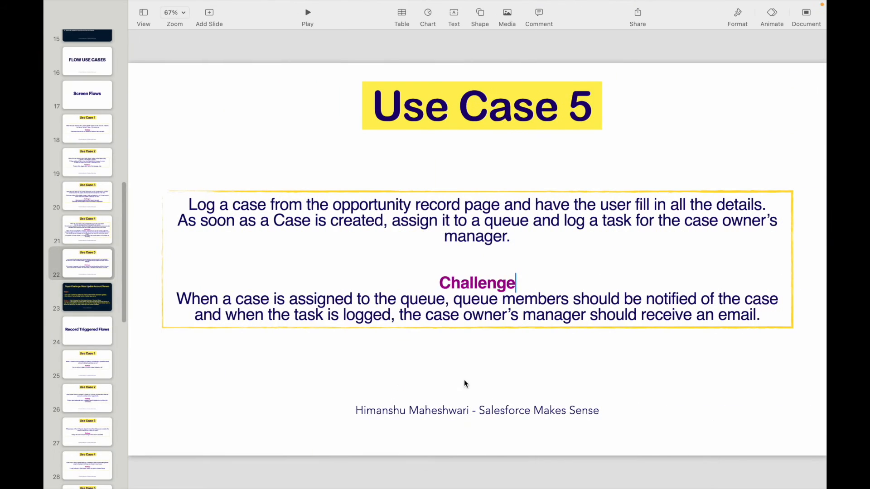
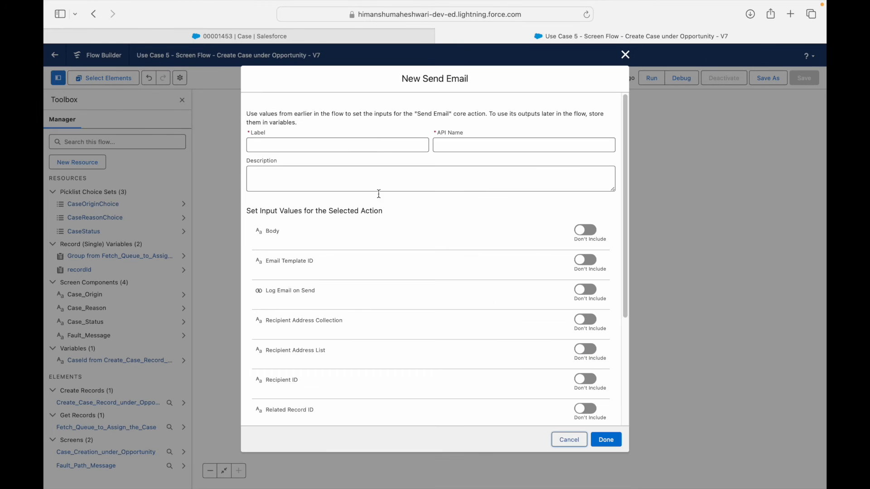
# Step: Review the available input values of the new Send Email action in the flow and discard the action
pyautogui.scroll(-5, 434, 303)
pyautogui.scroll(5, 435, 306)
pyautogui.scroll(-4, 526, 347)
pyautogui.click(569, 440)
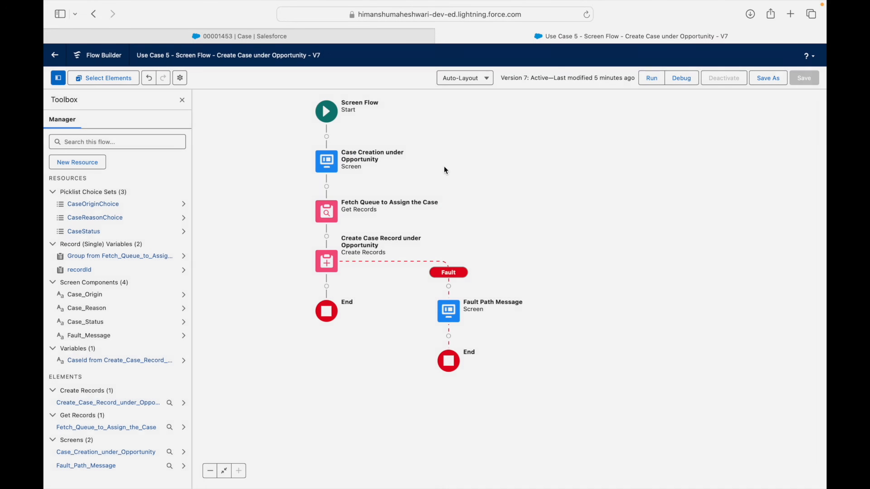
pyautogui.click(254, 37)
pyautogui.click(691, 37)
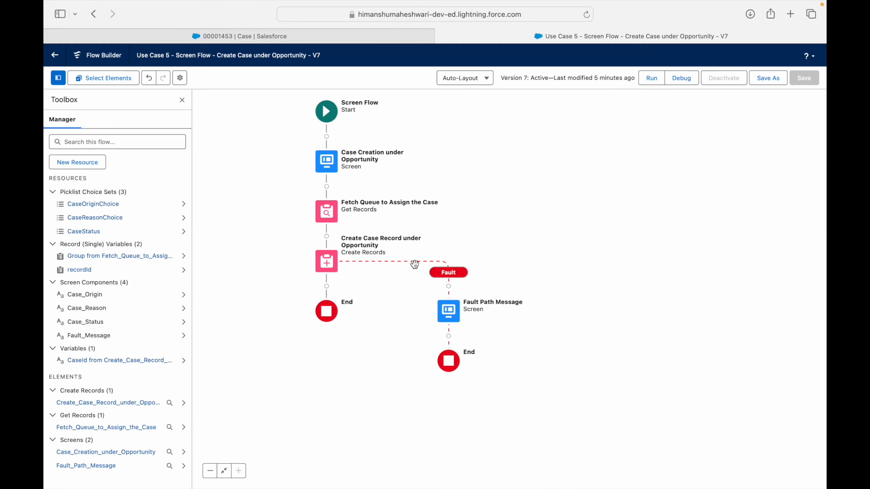
# Step: Try to add the Denmark Test Email alert after Create Case Record under Opportunity, with {!recordId.Id} as the Record ID
pyautogui.click(326, 286)
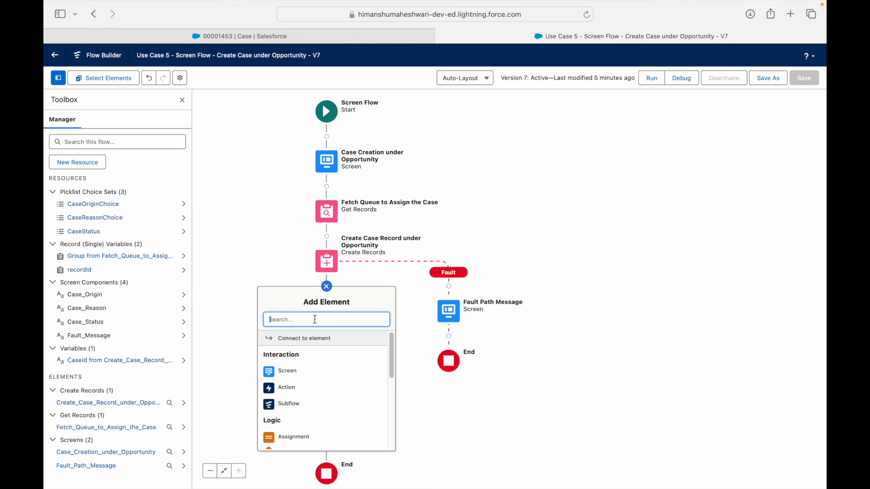
pyautogui.click(303, 388)
pyautogui.click(419, 163)
pyautogui.write('Email A')
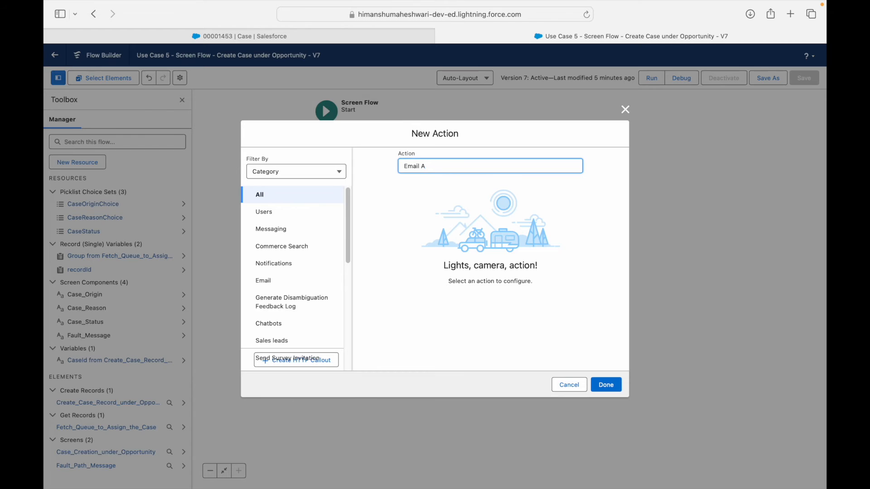
pyautogui.press('BackSpace')
pyautogui.press('BackSpace')
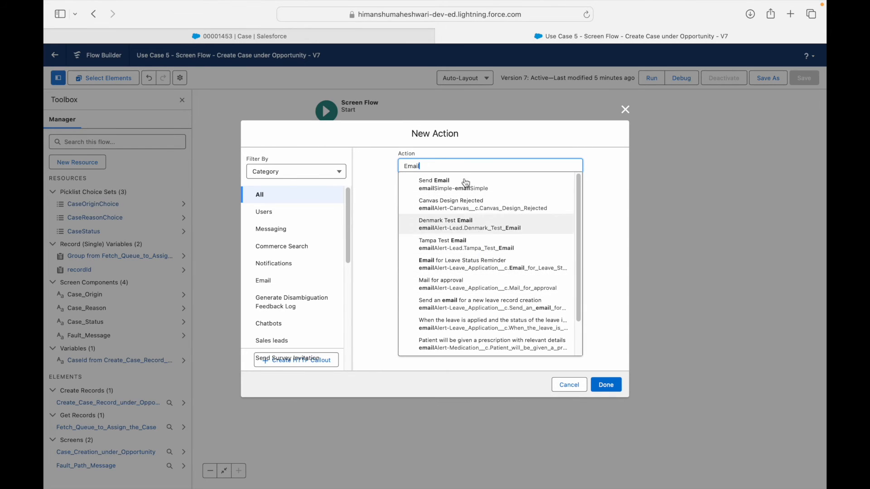
pyautogui.click(474, 227)
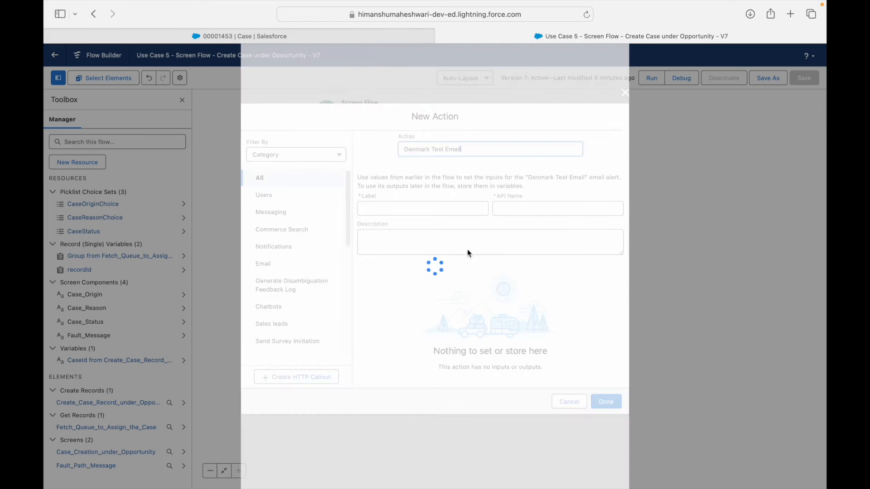
pyautogui.click(417, 326)
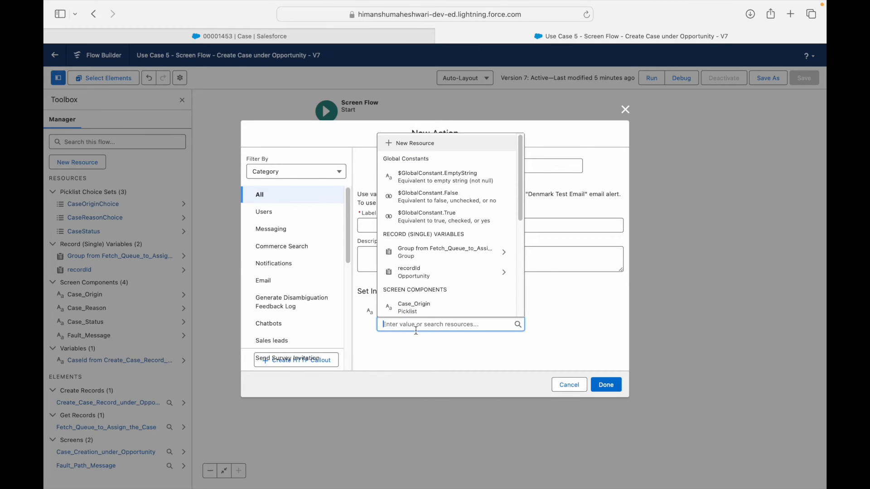
pyautogui.click(428, 273)
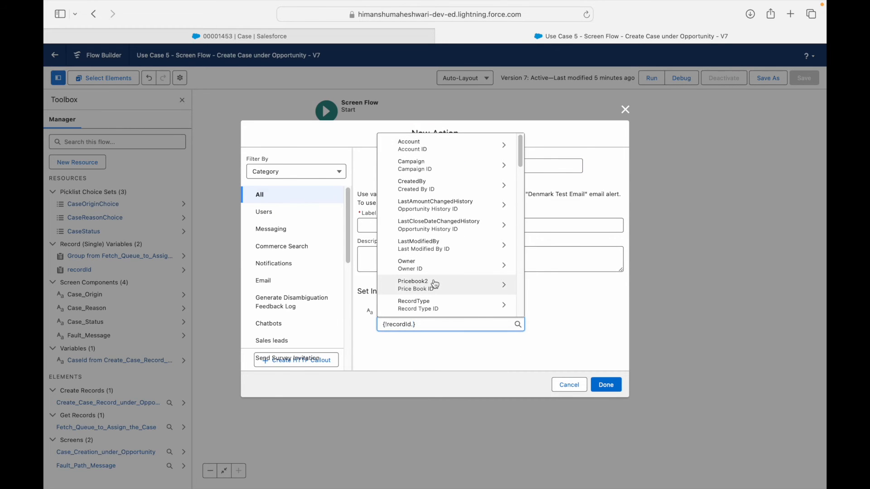
pyautogui.click(560, 316)
pyautogui.click(606, 385)
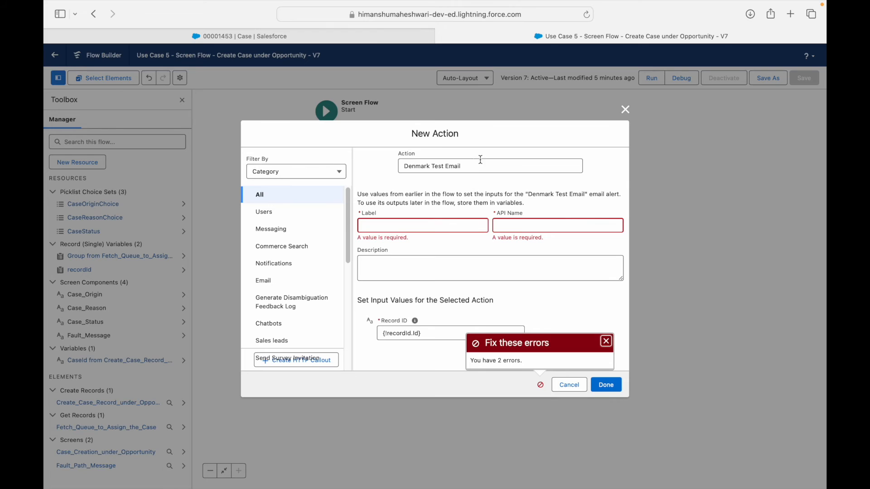
pyautogui.click(625, 109)
# Step: Return to the case record and switch the org to Salesforce Classic
pyautogui.click(303, 38)
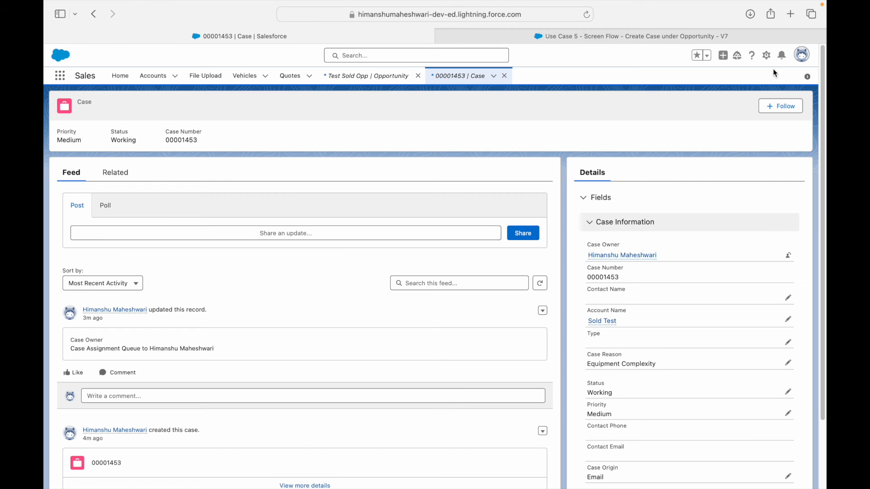
pyautogui.click(801, 54)
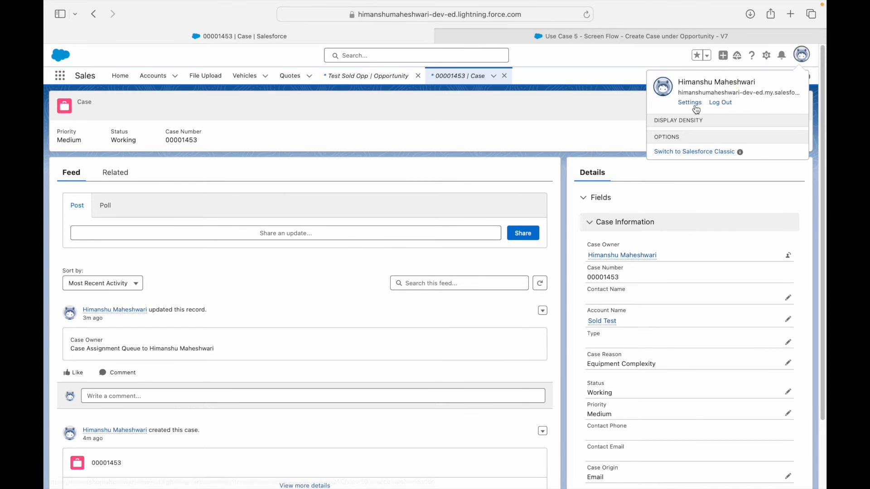
pyautogui.click(689, 188)
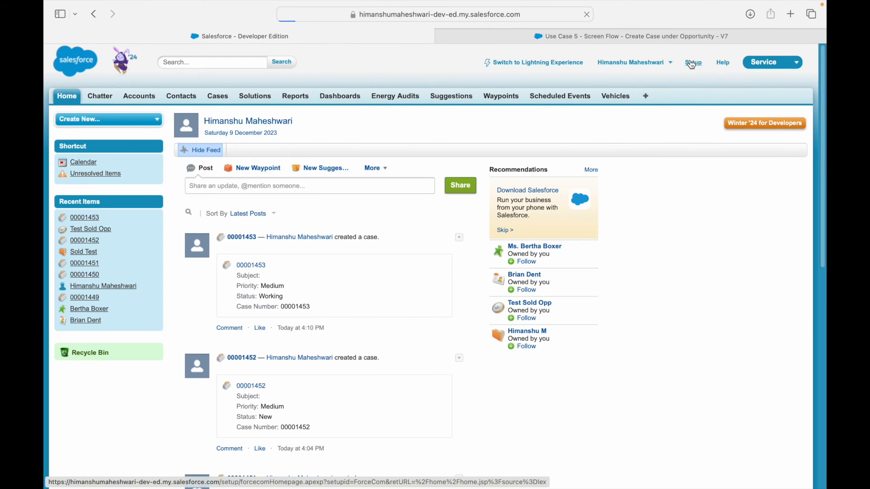
# Step: Search Setup for queue and open the Case Assignment Queue details
pyautogui.click(101, 119)
pyautogui.write('queue')
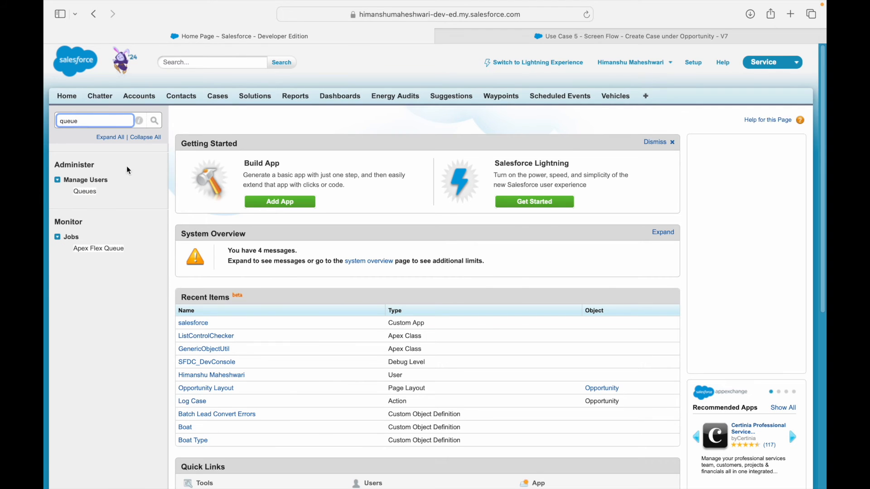
pyautogui.click(85, 192)
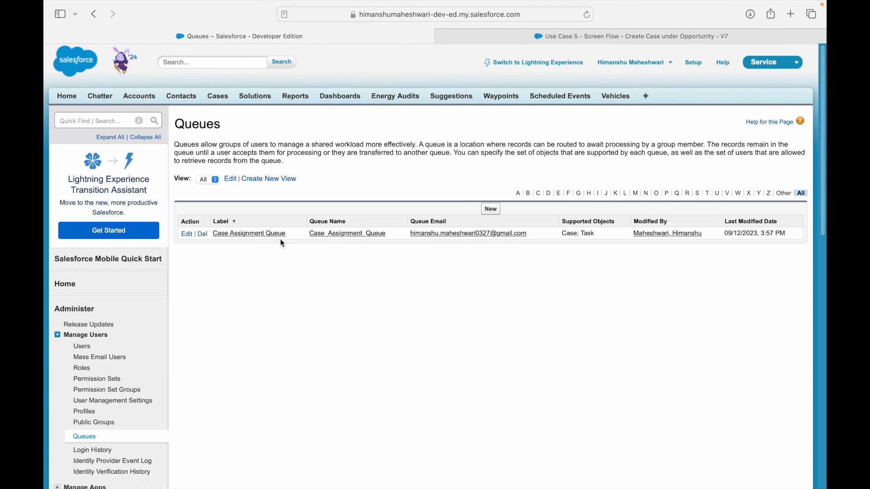
pyautogui.click(259, 234)
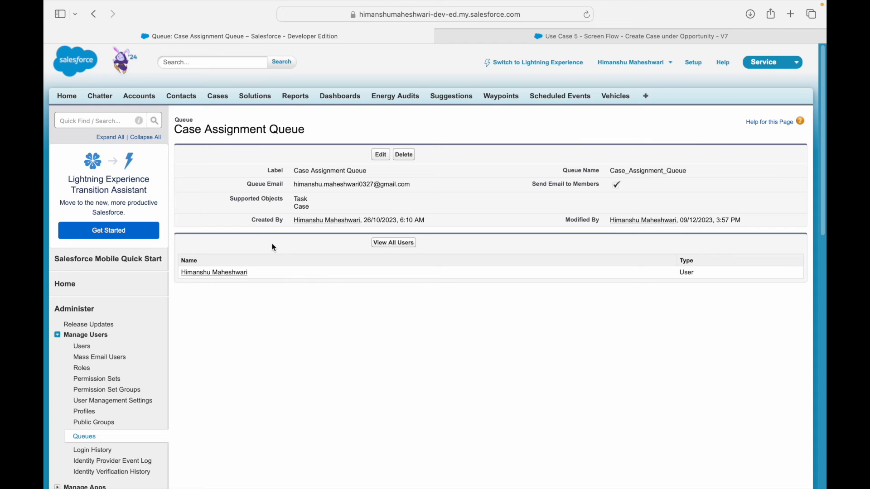
# Step: Examine the Case Assignment Queue's Send Email to Members setting, supported objects and queue email
pyautogui.moveTo(530, 184); pyautogui.dragTo(606, 186)
pyautogui.click(602, 208)
pyautogui.tripleClick(312, 208)
pyautogui.click(500, 202)
pyautogui.moveTo(416, 185); pyautogui.dragTo(291, 186)
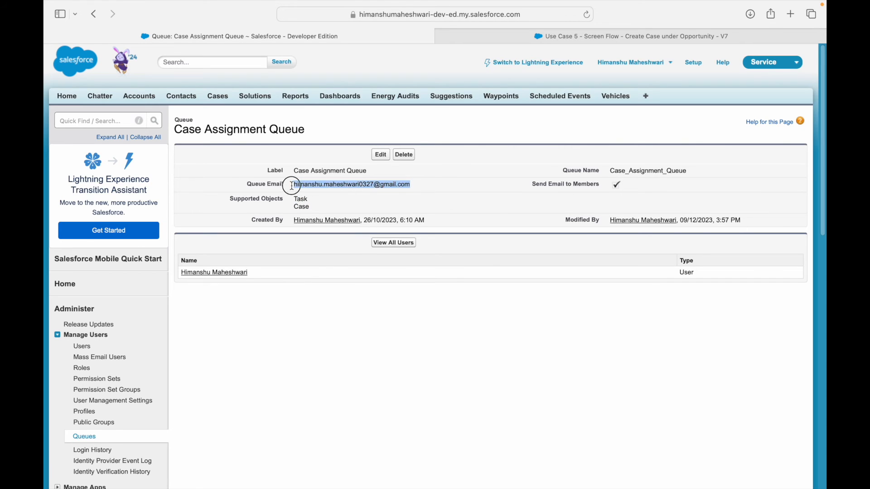
pyautogui.click(458, 190)
pyautogui.moveTo(431, 187); pyautogui.dragTo(293, 185)
pyautogui.click(428, 187)
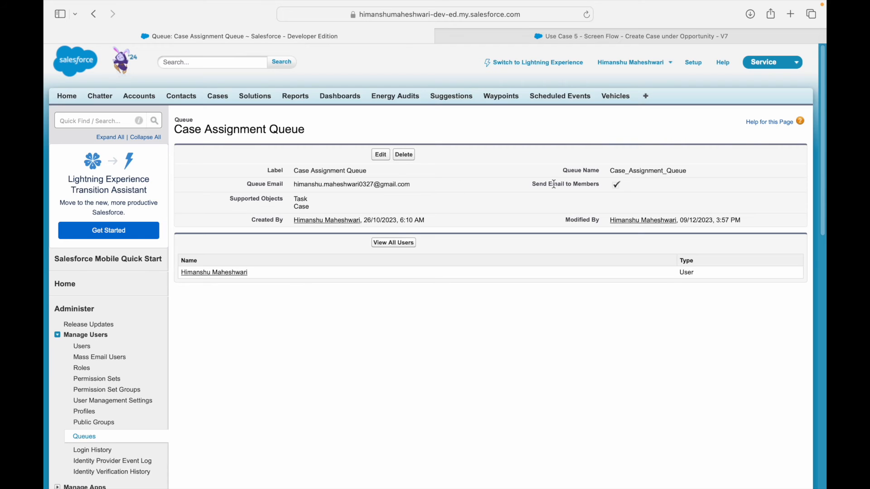
# Step: Search Setup for email alert and open the list of all email alerts
pyautogui.click(552, 40)
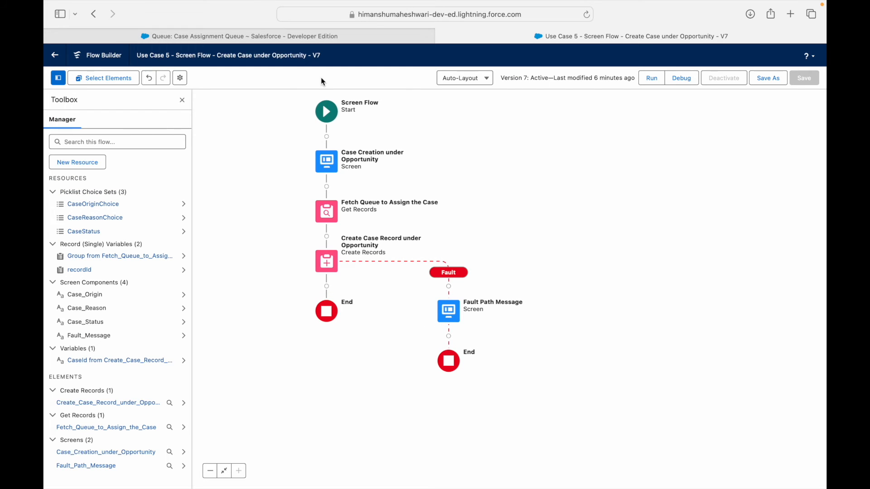
pyautogui.click(319, 39)
pyautogui.click(113, 118)
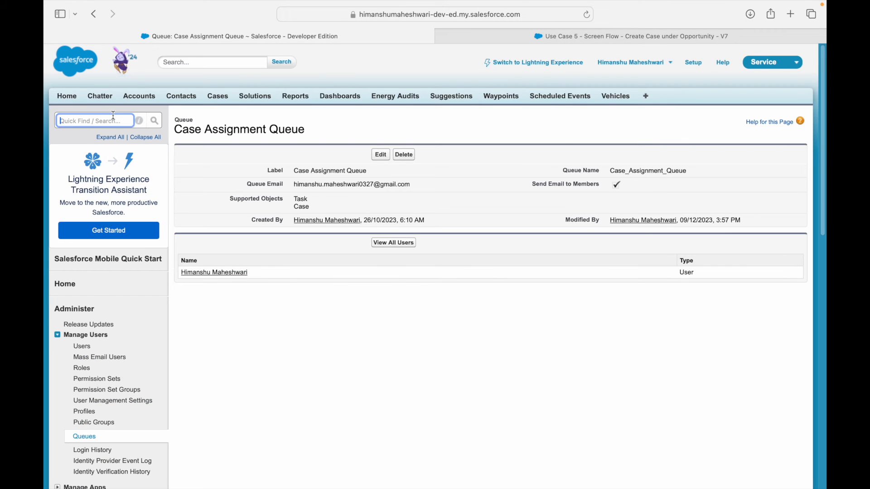
pyautogui.write('email alet')
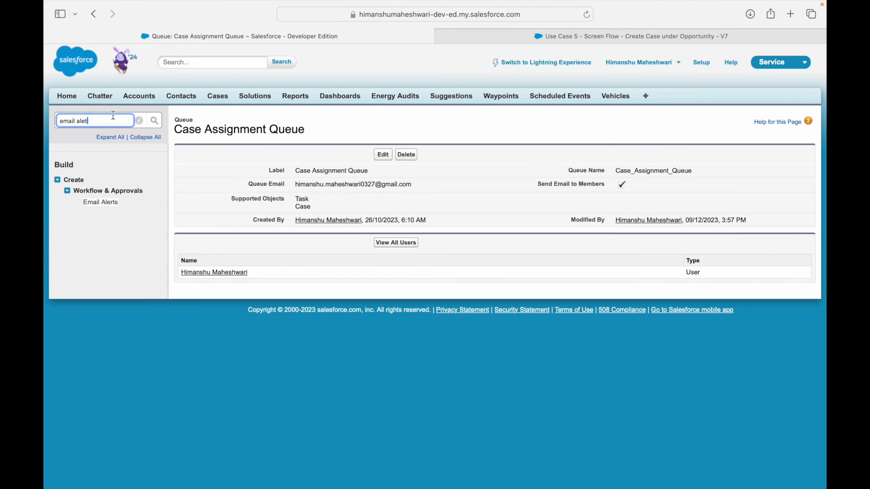
pyautogui.press('BackSpace')
pyautogui.write('rt')
pyautogui.click(112, 205)
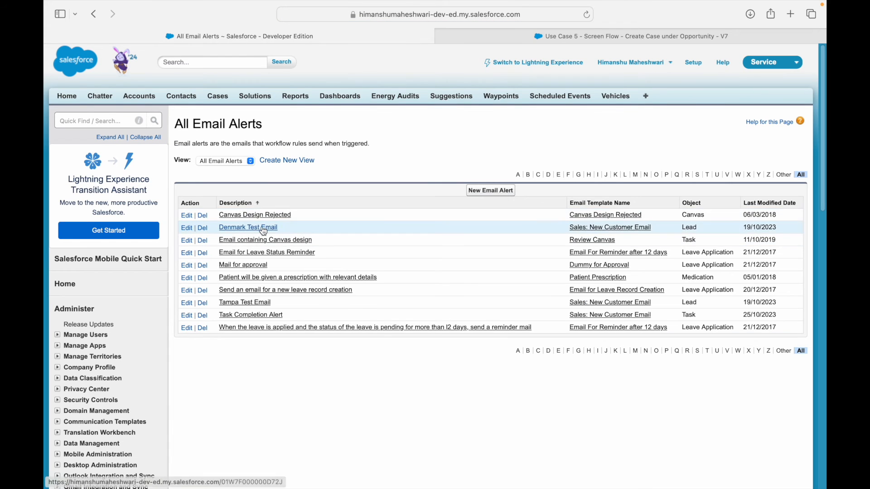
# Step: Start a new email alert described as Case Assignment Notification with its matching unique name, for the Case object
pyautogui.click(484, 193)
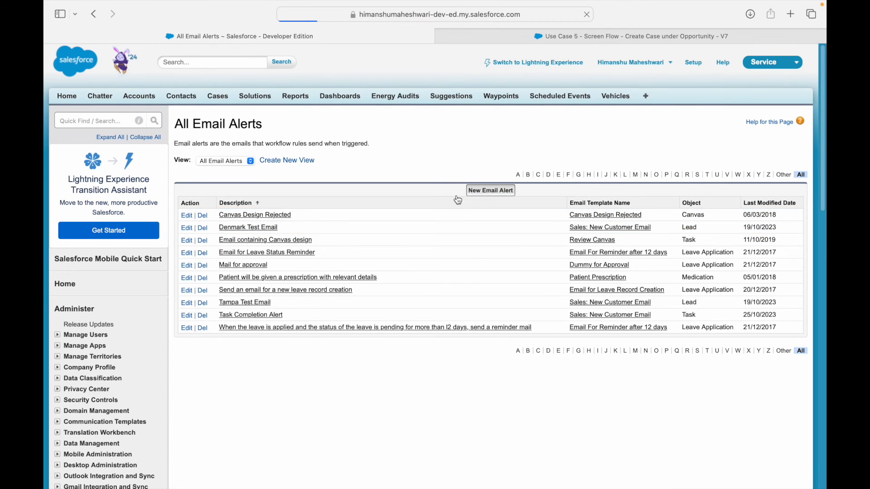
pyautogui.click(314, 198)
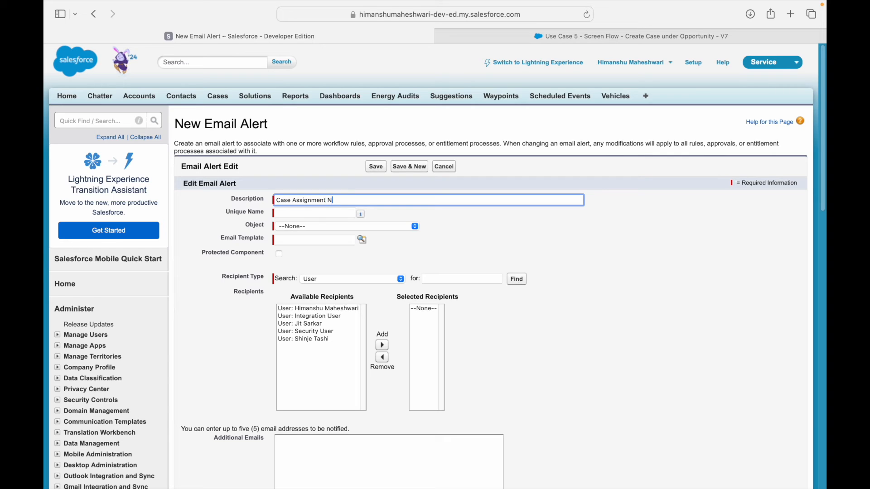
pyautogui.write('Case Assignment Notification')
pyautogui.press('Tab')
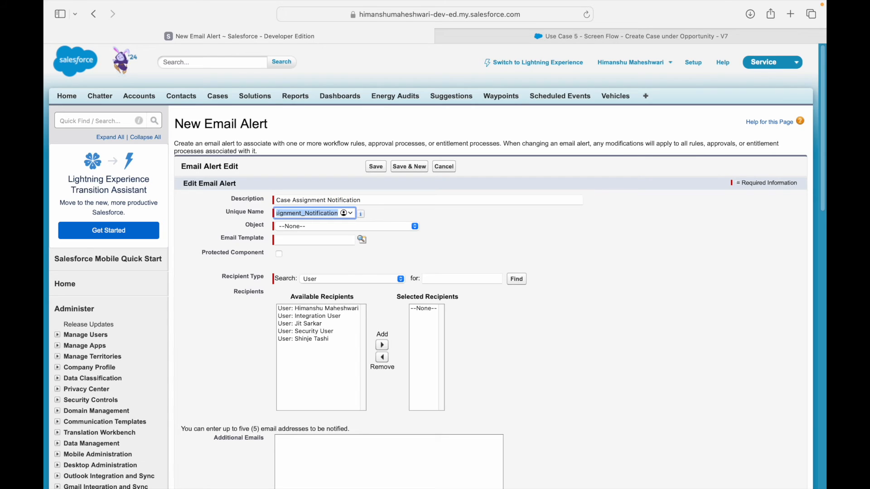
pyautogui.click(353, 229)
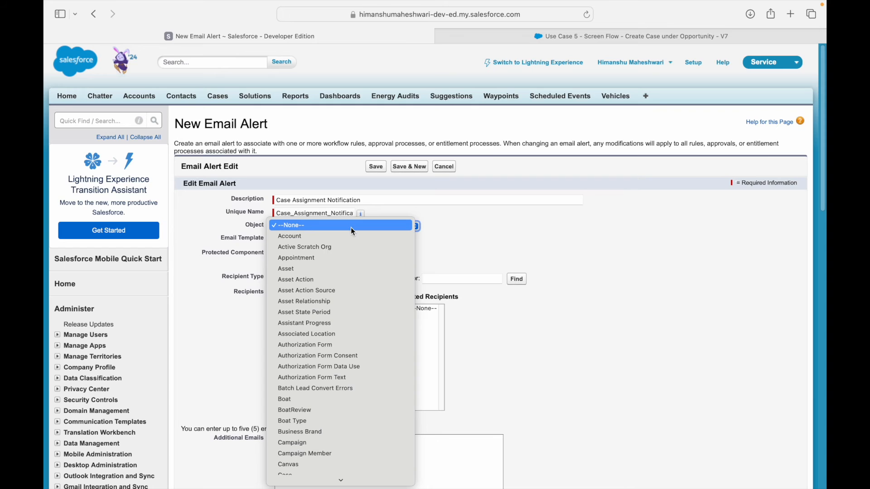
pyautogui.click(310, 471)
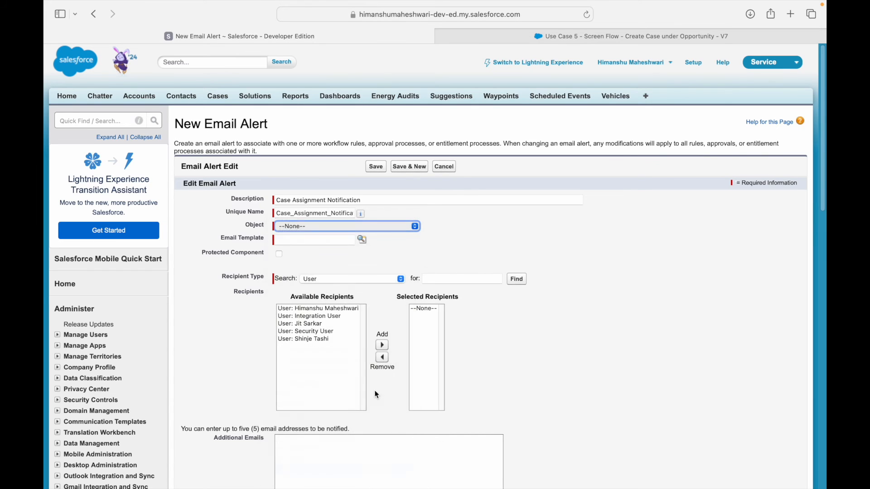
# Step: Assign the Dummy for Approval email template to the Case Assignment Notification alert
pyautogui.click(362, 245)
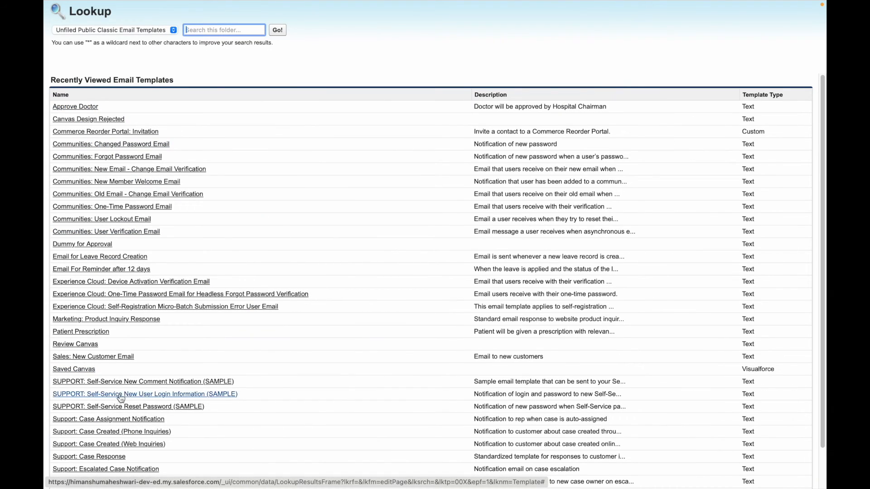
pyautogui.click(90, 246)
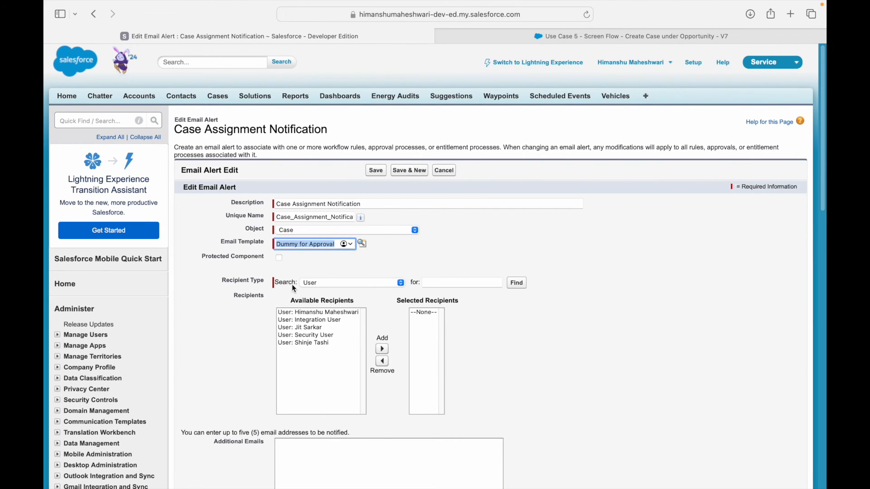
pyautogui.click(310, 265)
pyautogui.scroll(-5, 344, 294)
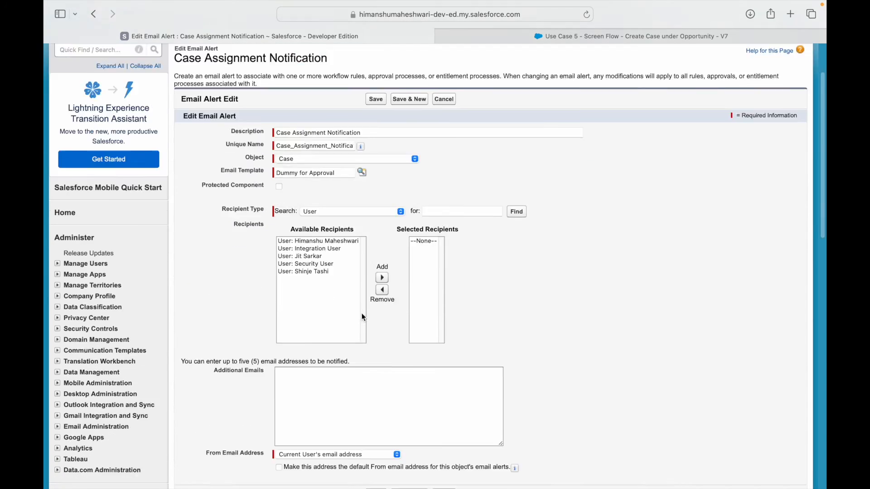
pyautogui.scroll(4, 368, 358)
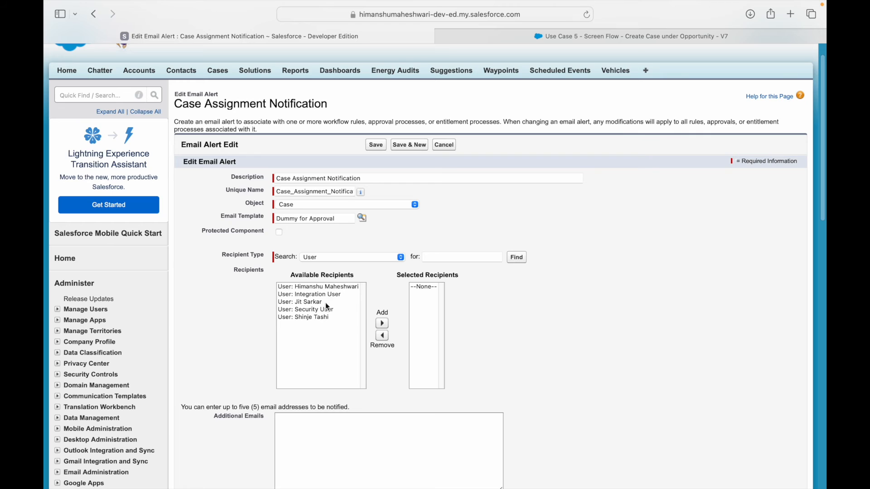
# Step: Review the alert's available recipient types and check the Use Case 5 challenge slide on notifying queue members
pyautogui.click(327, 257)
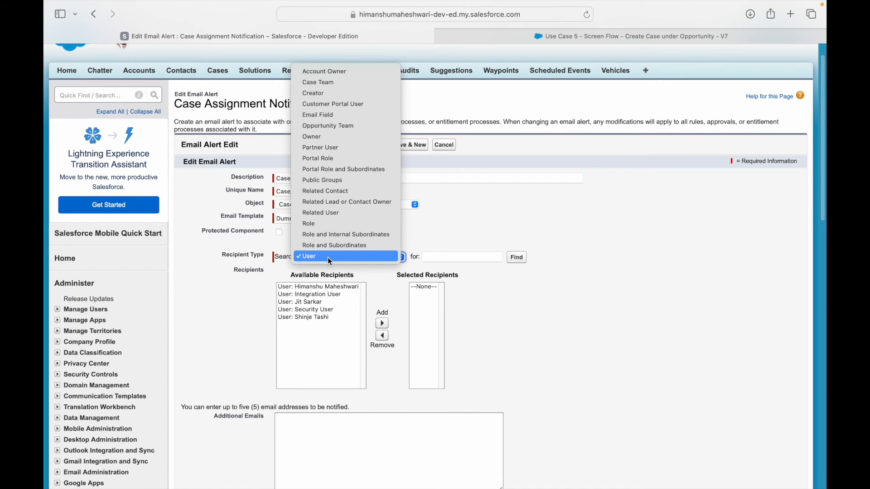
pyautogui.click(481, 212)
pyautogui.press('super+Tab')
pyautogui.click(395, 256)
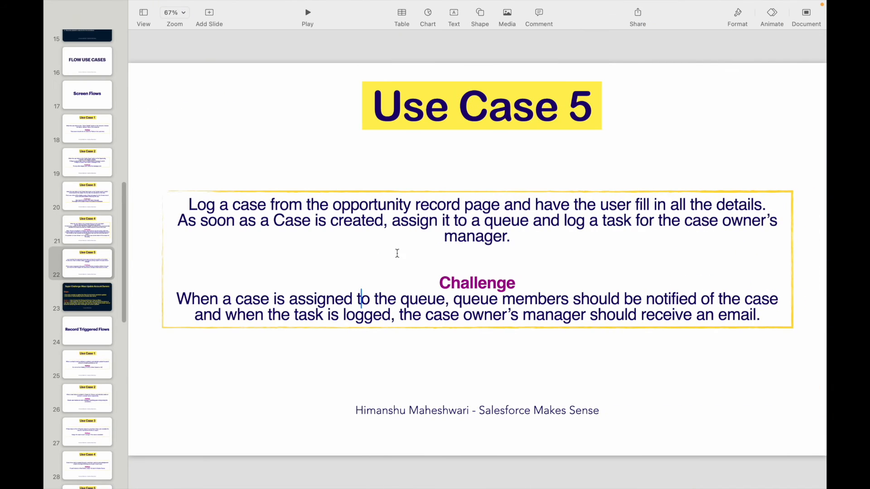
pyautogui.moveTo(455, 301); pyautogui.dragTo(671, 300)
pyautogui.click(715, 300)
pyautogui.press('super+Tab')
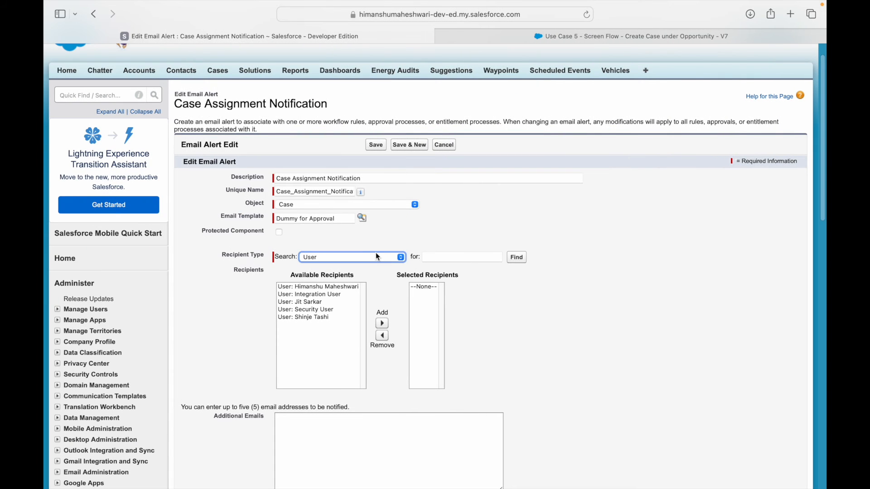
# Step: Set the alert's recipient type to Owner and add Case Owner to the selected recipients
pyautogui.click(378, 256)
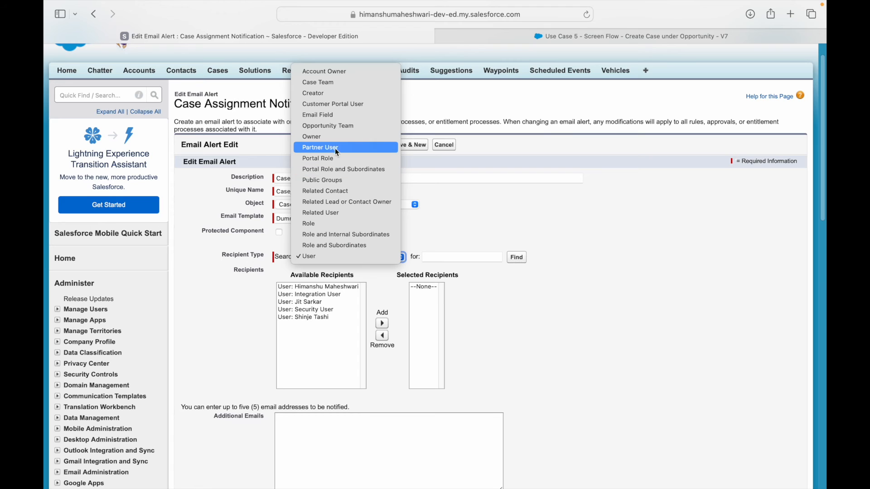
pyautogui.click(321, 139)
pyautogui.click(304, 286)
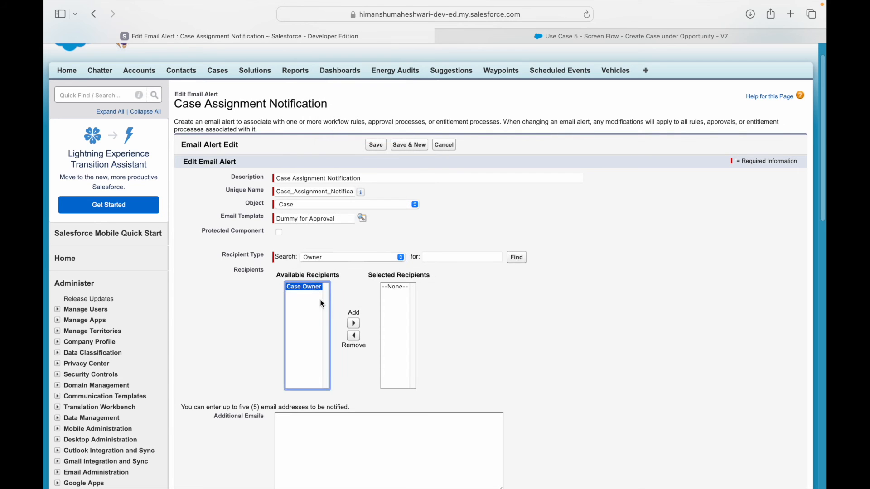
pyautogui.click(354, 323)
pyautogui.click(476, 330)
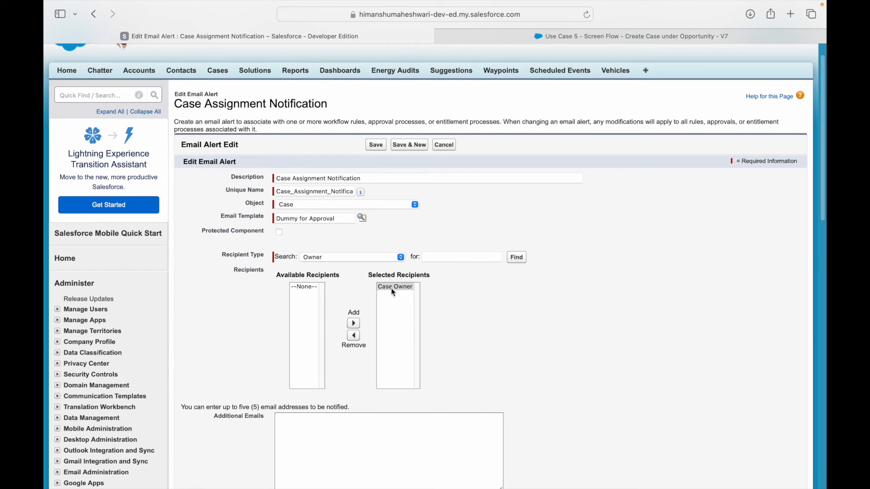
# Step: Check the chosen email template and save the Case Assignment Notification email alert
pyautogui.tripleClick(279, 219)
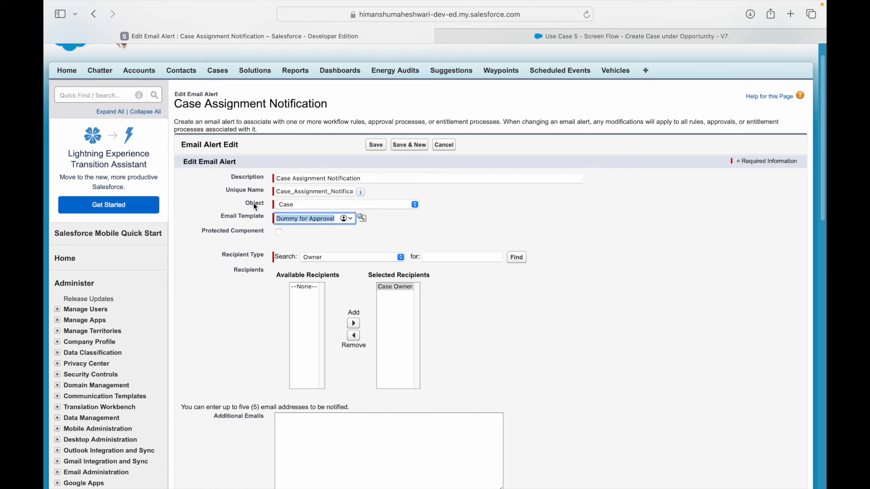
pyautogui.click(452, 239)
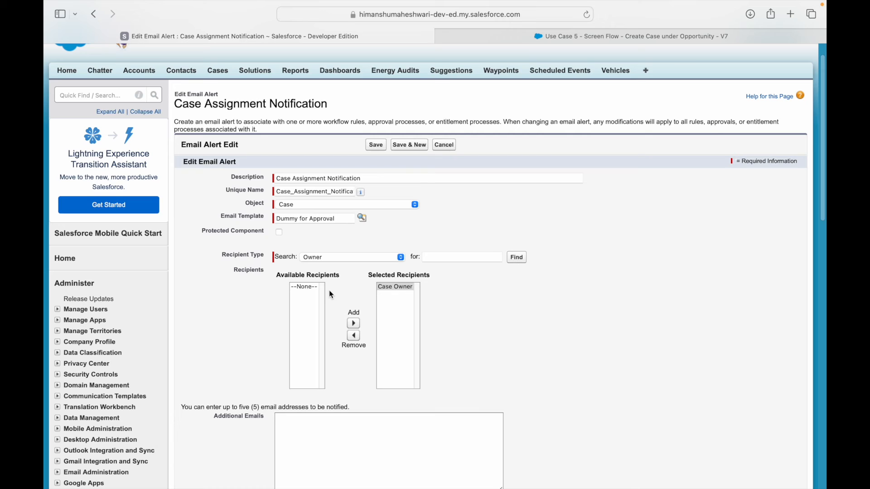
pyautogui.click(376, 145)
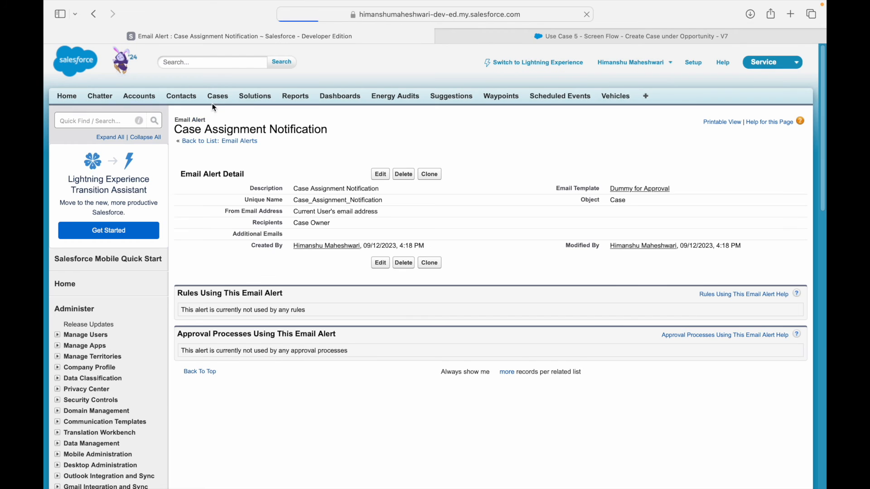
# Step: Copy the saved email alert's name and reload the Use Case 5 screen flow in Flow Builder
pyautogui.moveTo(327, 130); pyautogui.dragTo(178, 128)
pyautogui.click(469, 40)
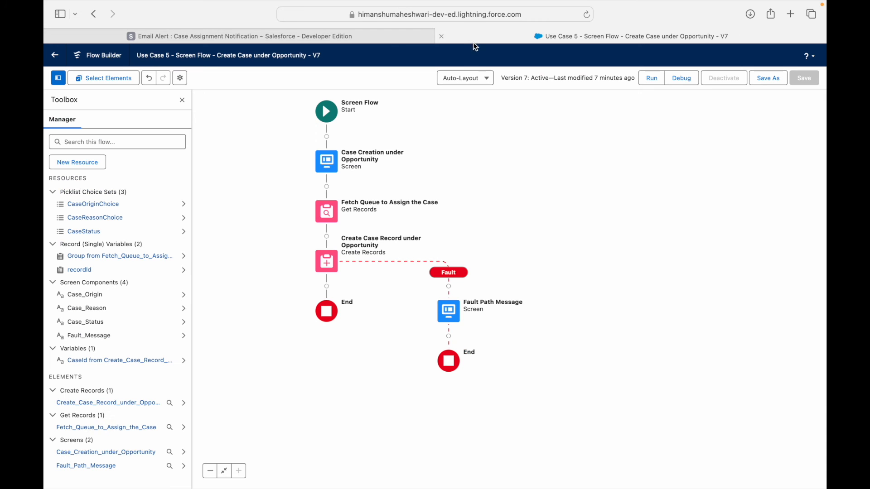
pyautogui.press('super+r')
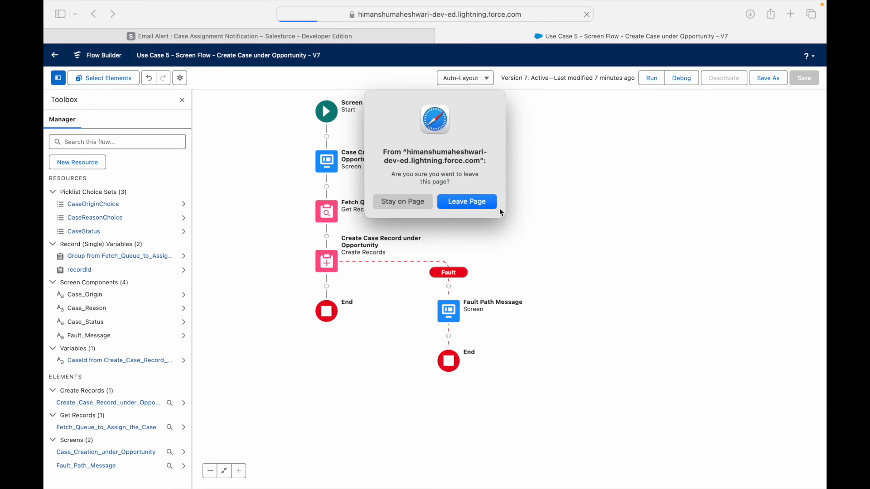
pyautogui.click(481, 203)
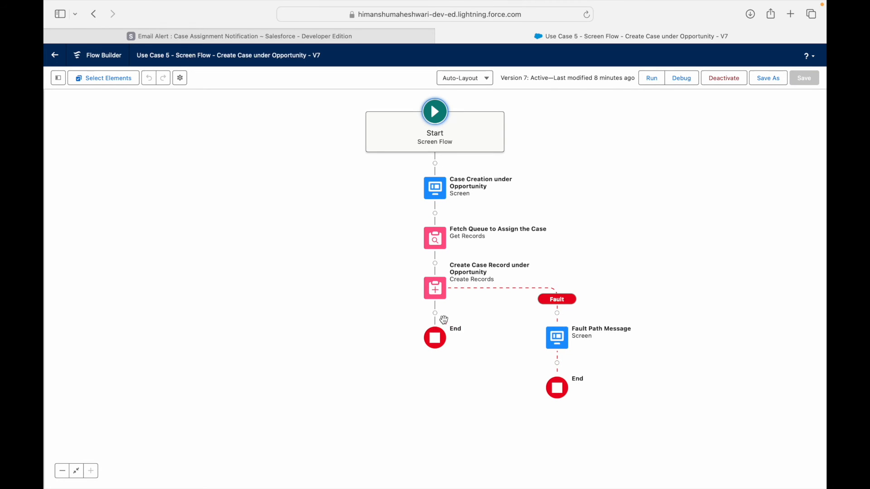
# Step: Try adding an Action element after Create Case Record under Opportunity that uses the Case Assignment Notification email alert, and discard it
pyautogui.click(435, 313)
pyautogui.write('A')
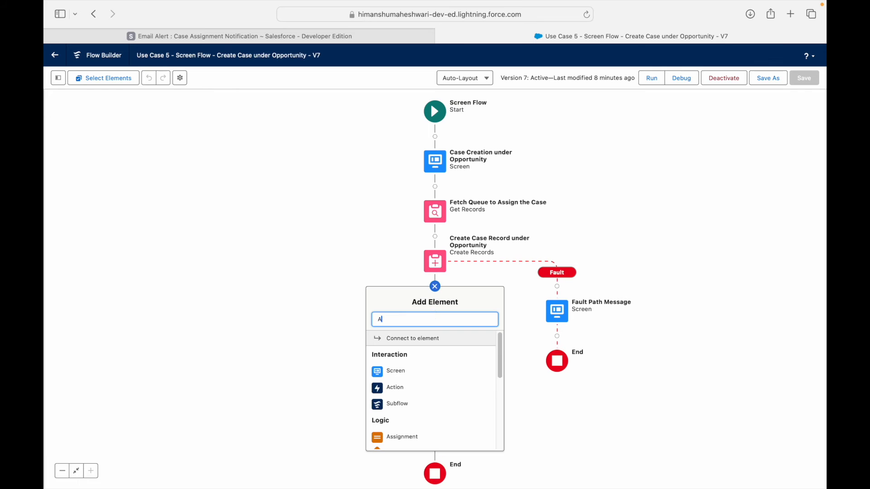
pyautogui.write('ction')
pyautogui.click(426, 339)
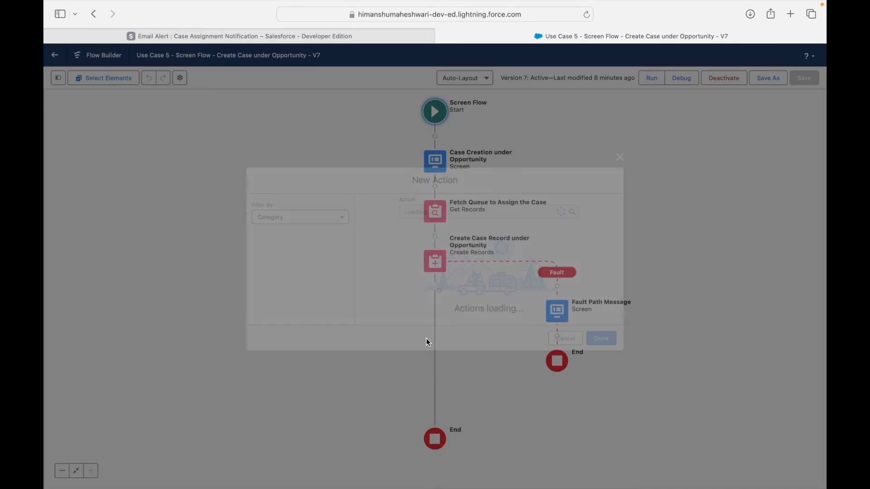
pyautogui.click(458, 165)
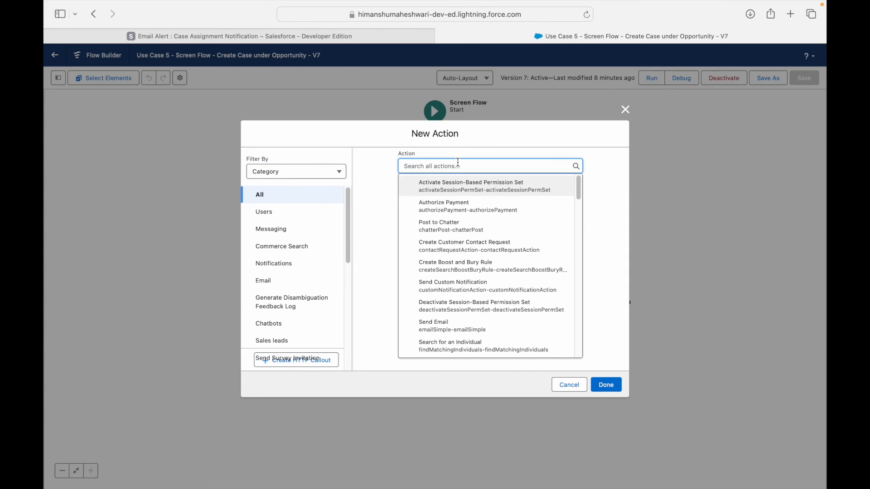
pyautogui.write('Case Assignment Notification')
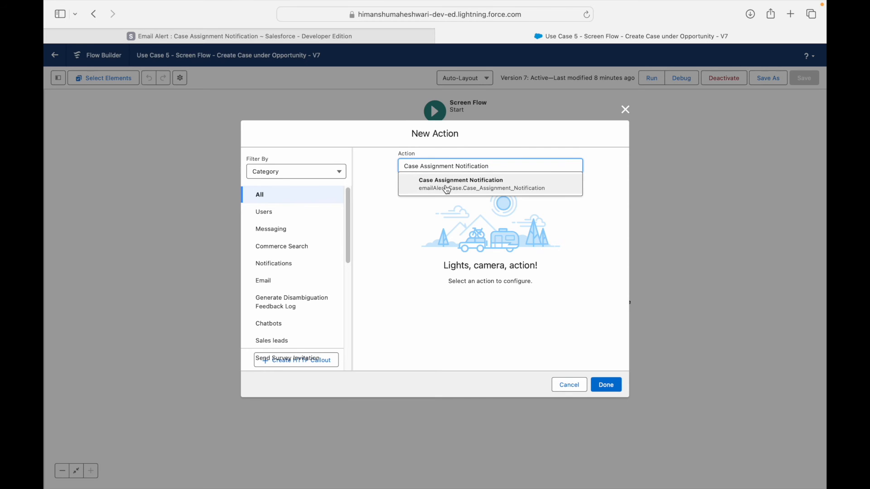
pyautogui.click(470, 192)
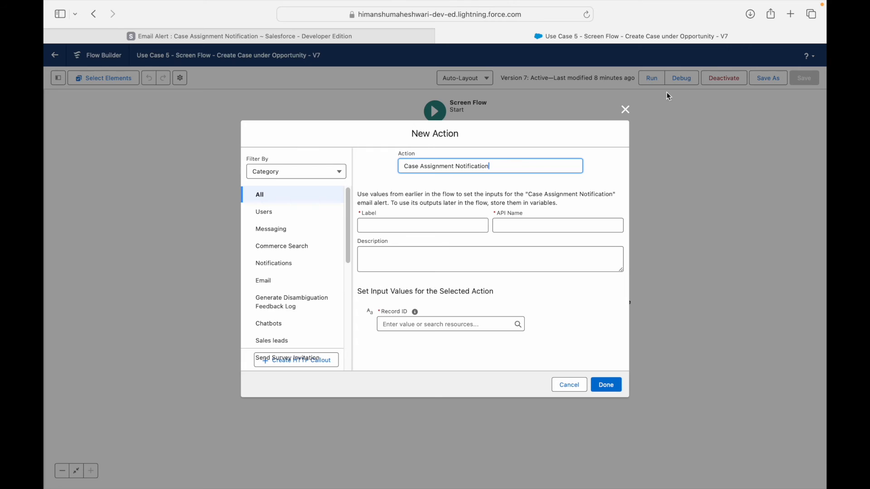
pyautogui.click(626, 110)
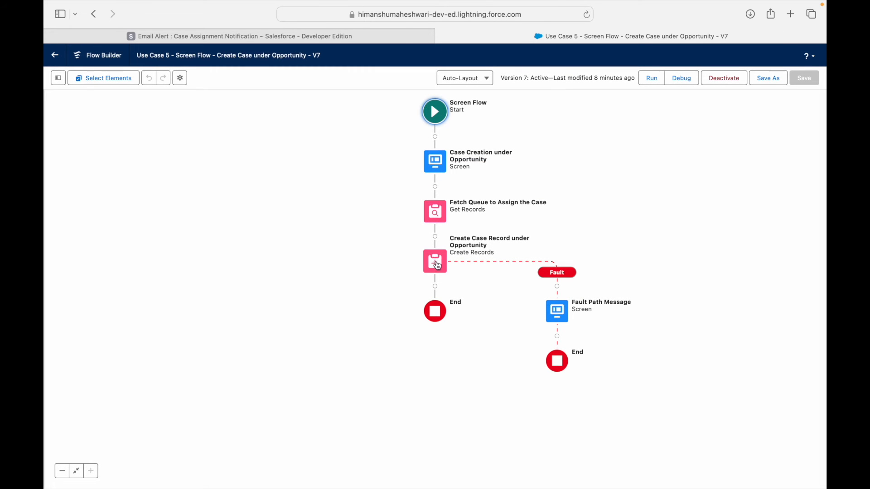
pyautogui.click(436, 287)
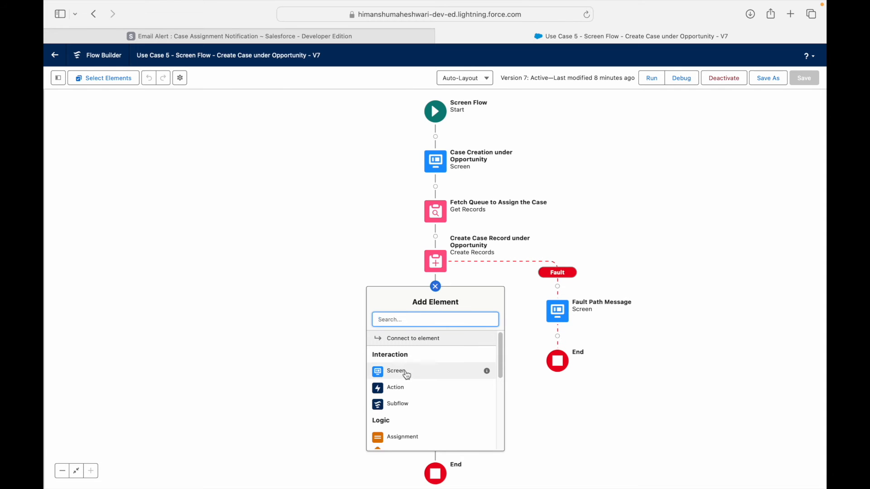
pyautogui.click(401, 391)
pyautogui.click(625, 109)
# Step: Draft a Case Assignment Notification action labelled Send Queue Members an alert after case creation, search Case for its Record ID, and discard the action
pyautogui.click(436, 286)
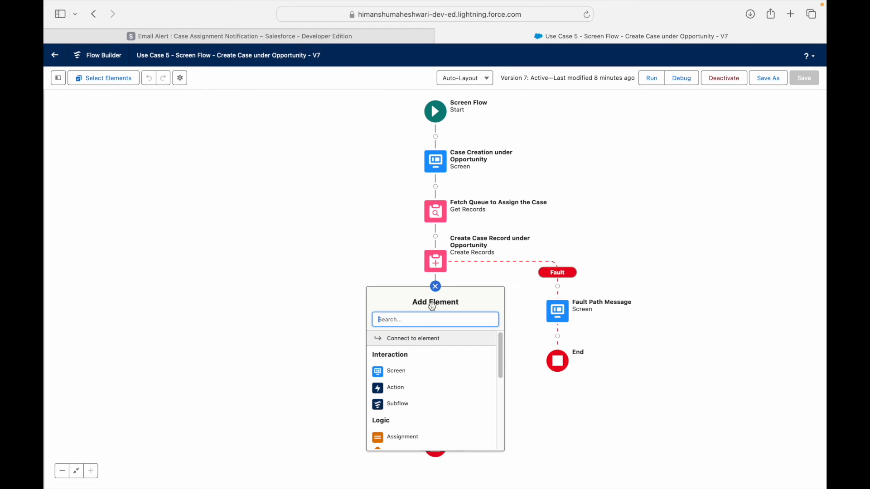
pyautogui.write('Case Assignment Notification')
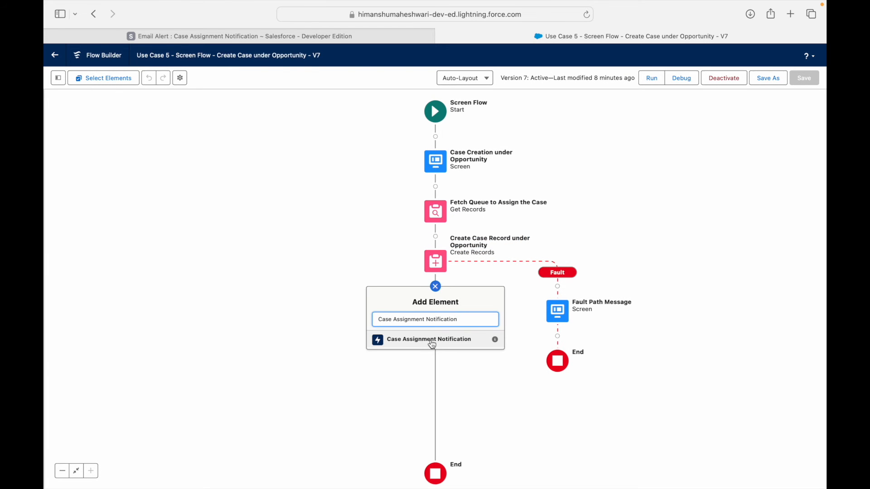
pyautogui.moveTo(496, 343)
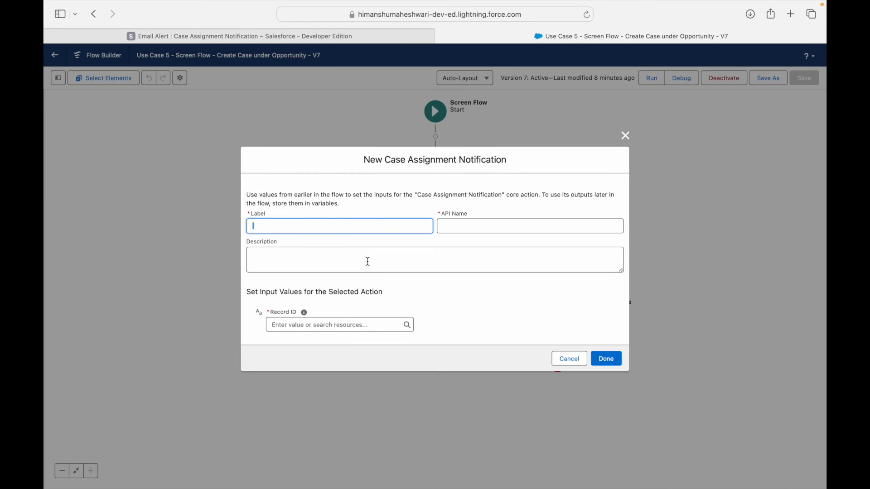
pyautogui.write('Send Queue Members an alert')
pyautogui.click(310, 325)
pyautogui.write('Case')
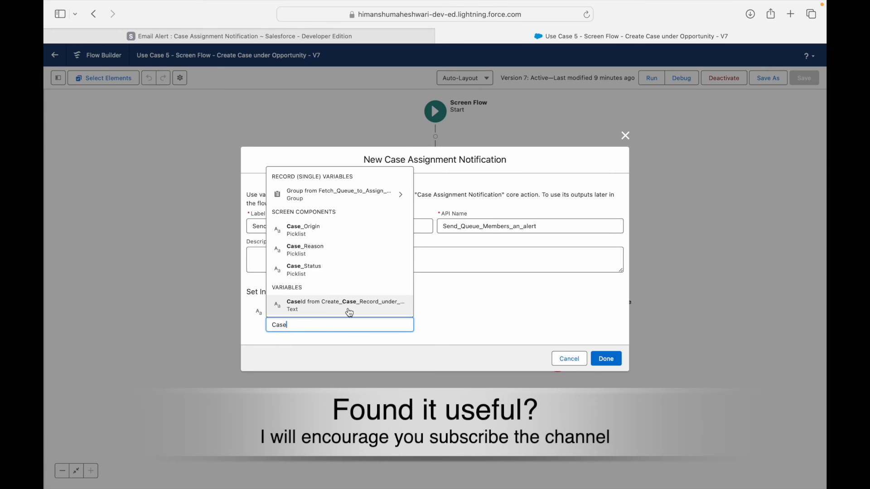
pyautogui.click(448, 306)
pyautogui.tripleClick(341, 325)
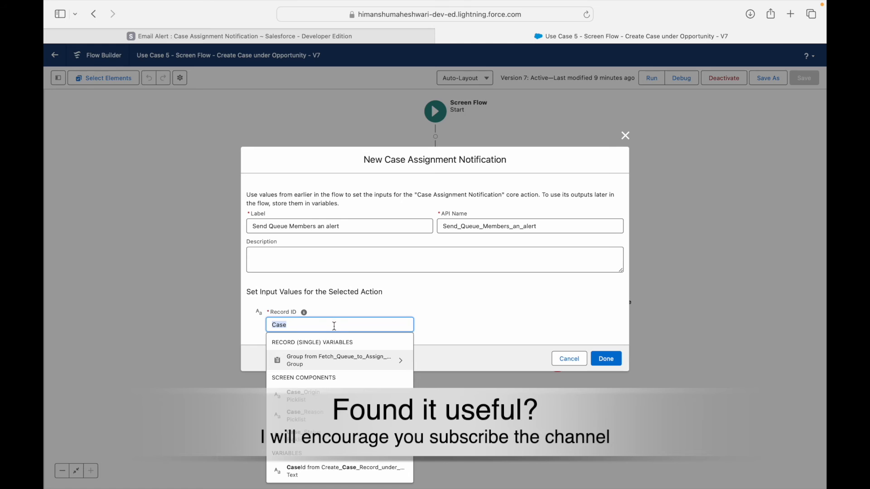
pyautogui.press('BackSpace')
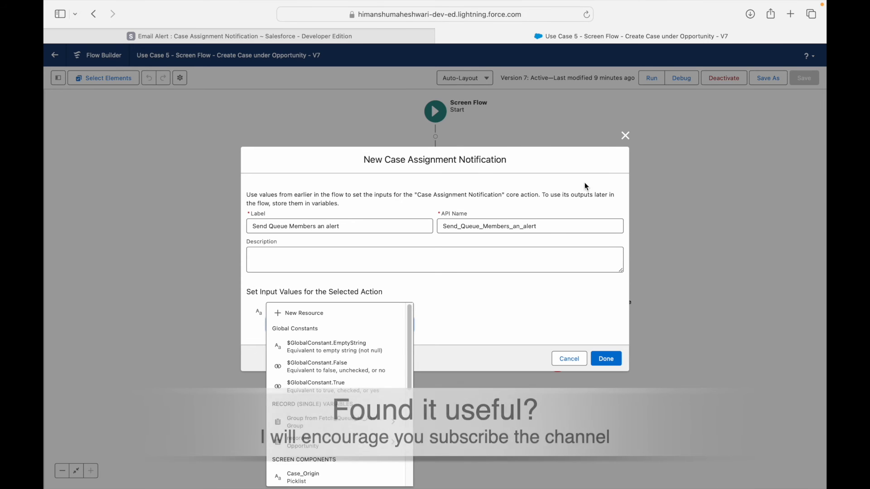
pyautogui.click(625, 136)
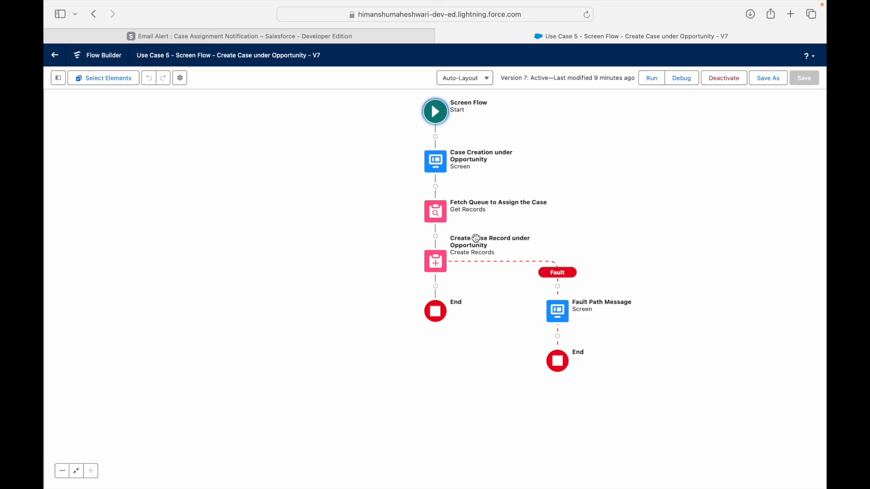
# Step: Add a Case Assignment Notification action after Create Case Record under Opportunity, with its Record ID set to the CaseId from that element
pyautogui.click(435, 287)
pyautogui.write('Case Assignment Notification')
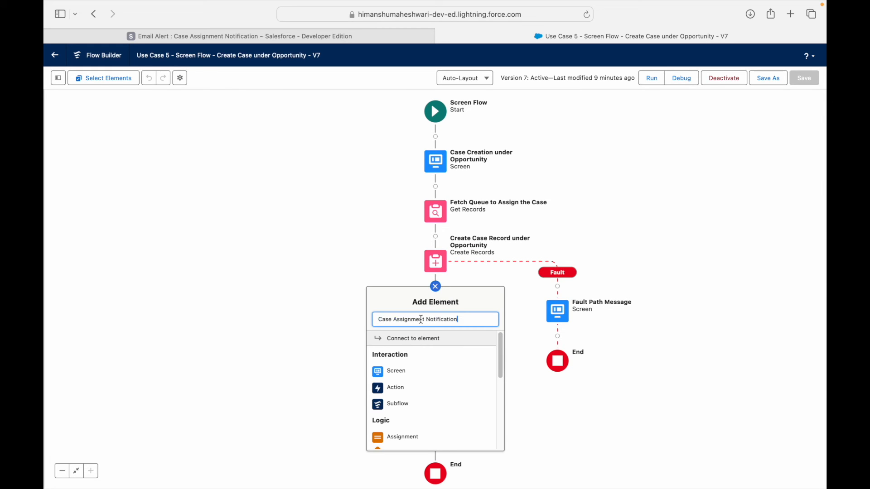
pyautogui.click(425, 345)
pyautogui.click(340, 329)
pyautogui.write('Create')
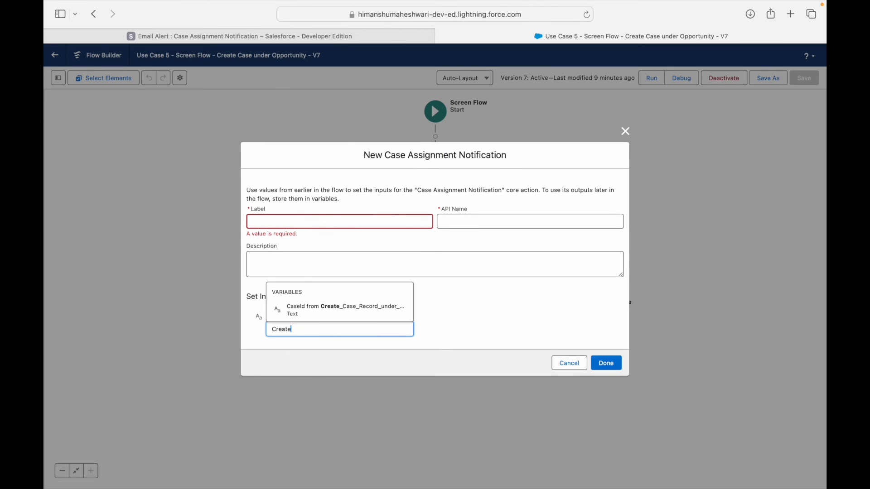
pyautogui.press('Down')
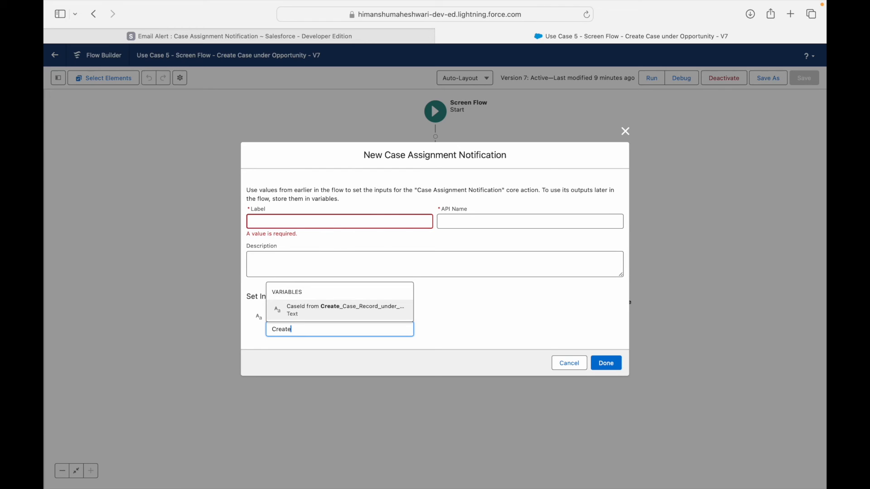
pyautogui.click(320, 311)
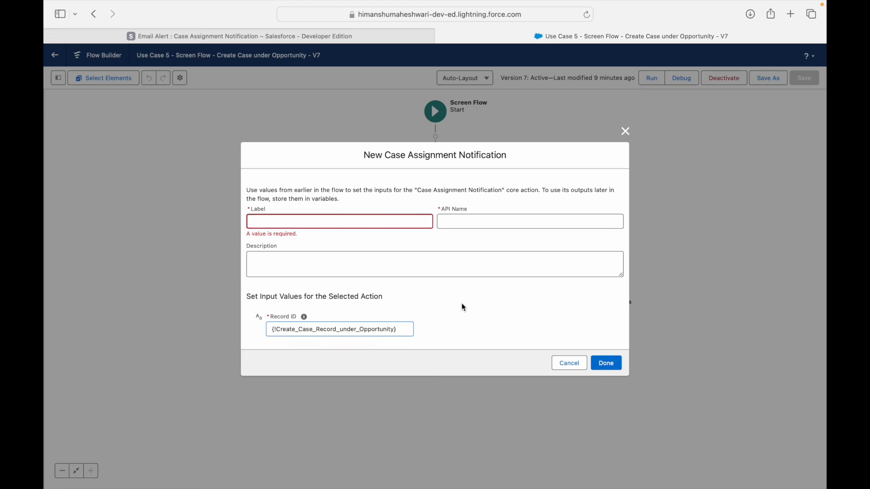
# Step: Label the notification action Notify Queue Members of New Case and add it to the flow
pyautogui.click(299, 221)
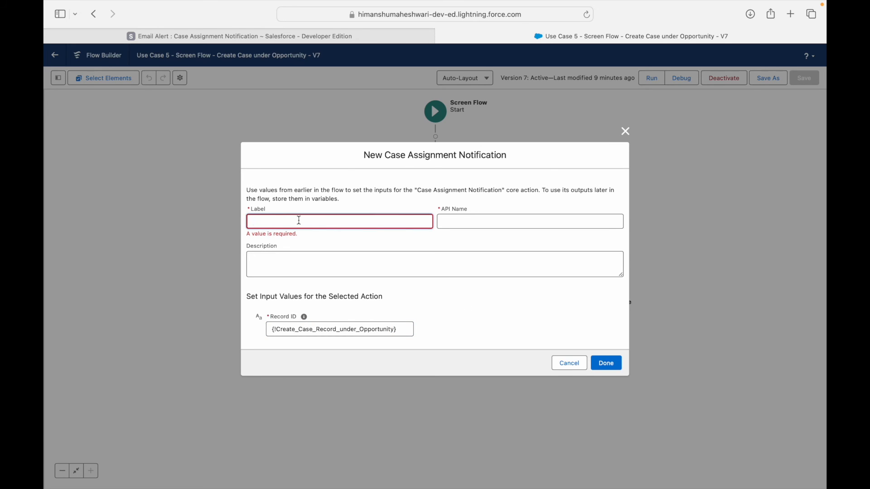
pyautogui.write('Notify Queue Memb')
pyautogui.write('ers of Em')
pyautogui.write('New Case')
pyautogui.click(493, 312)
pyautogui.click(606, 363)
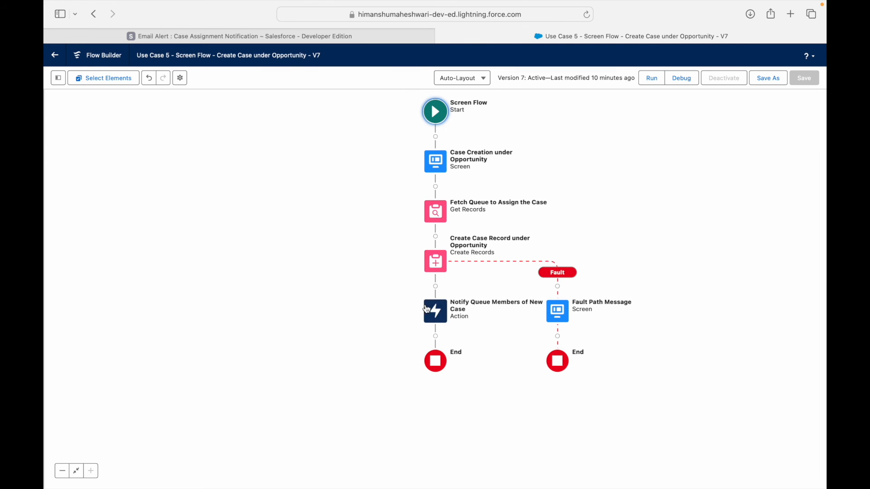
# Step: Save the flow as a new version and activate it
pyautogui.click(773, 78)
pyautogui.click(604, 333)
pyautogui.click(727, 78)
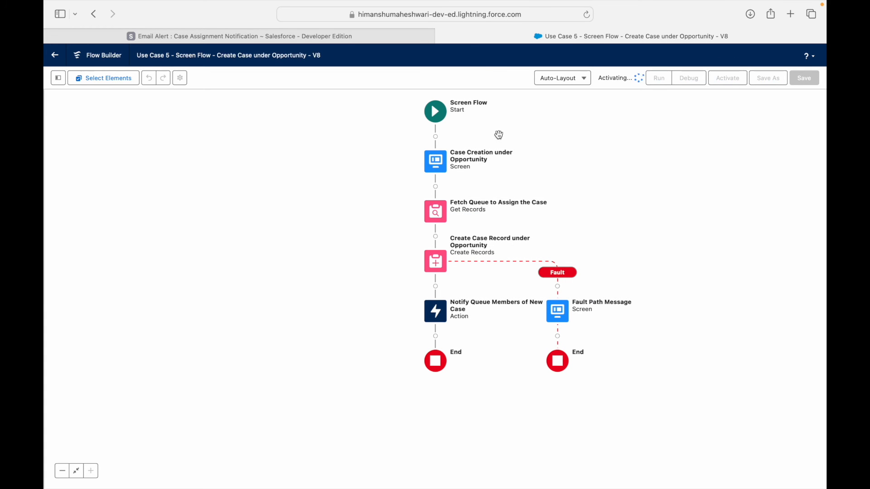
# Step: Switch the org to Lightning Experience and open the Test Sold Opp opportunity
pyautogui.click(366, 35)
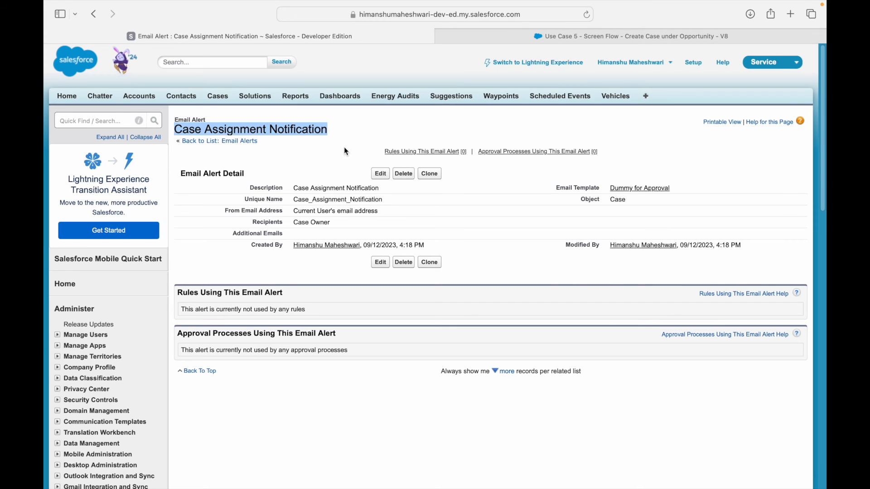
pyautogui.click(220, 117)
pyautogui.click(558, 62)
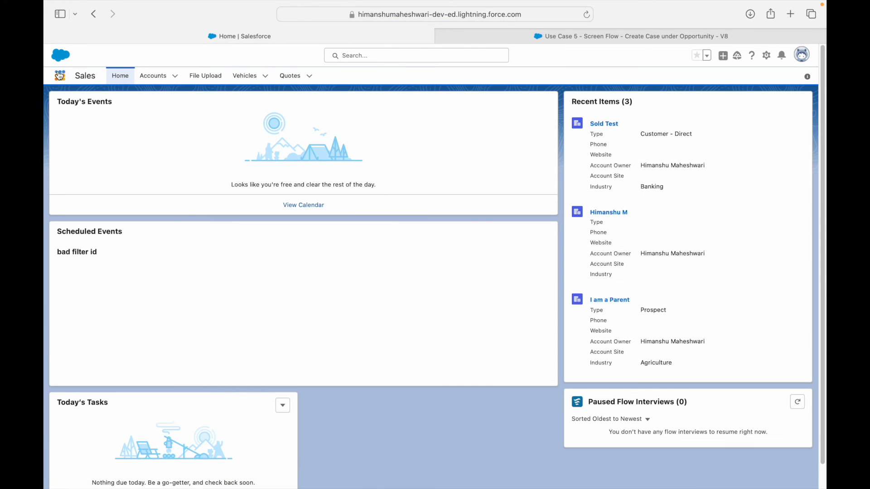
pyautogui.click(606, 125)
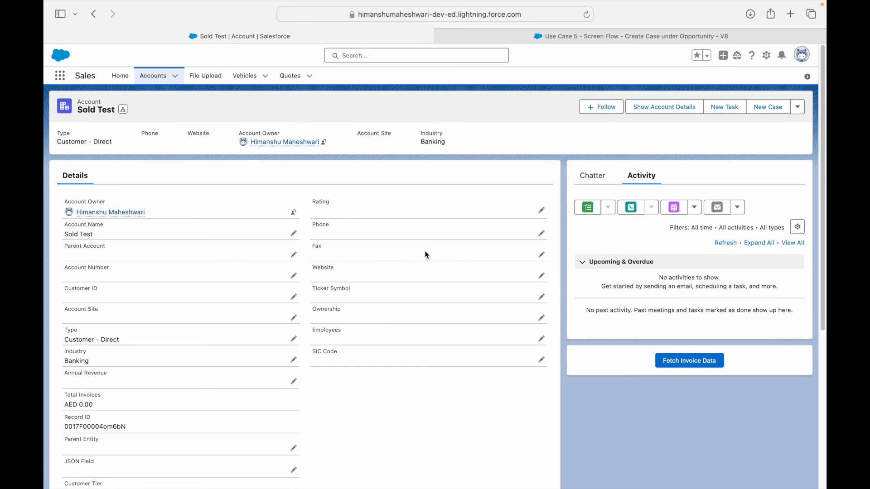
pyautogui.click(368, 56)
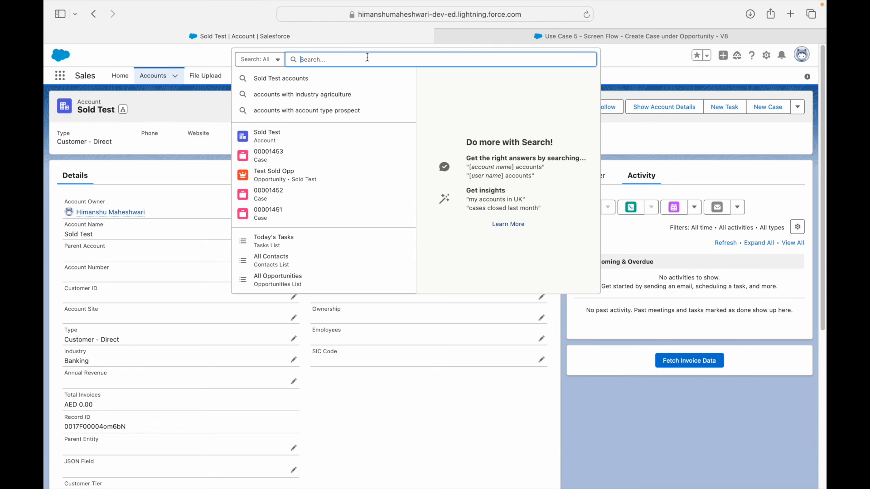
pyautogui.click(269, 175)
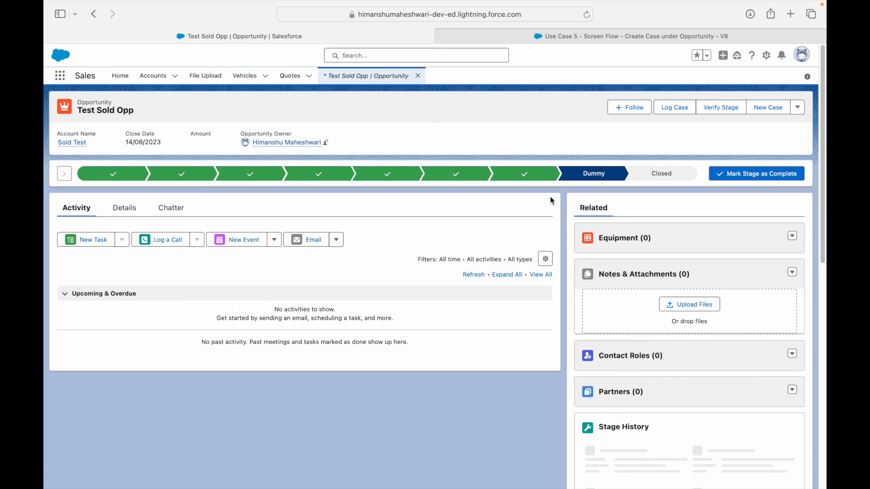
# Step: Log a case from the opportunity with origin Phone, status Escalated and reason Performance
pyautogui.click(682, 111)
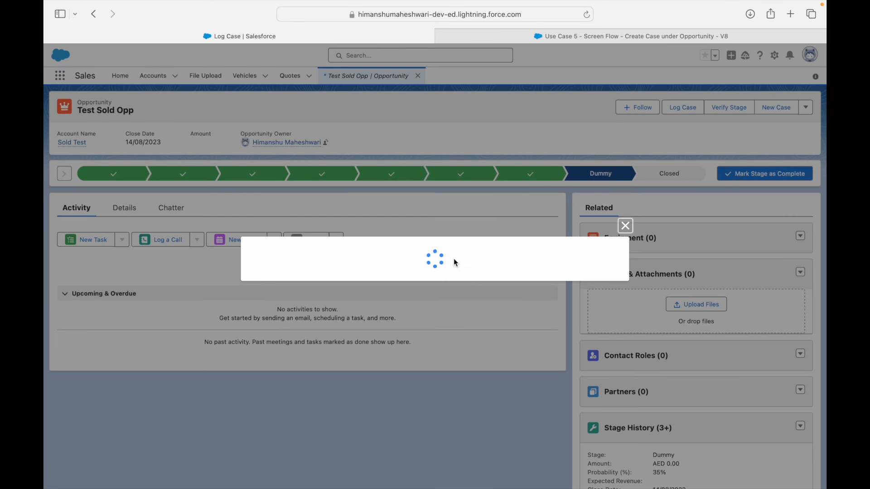
pyautogui.click(317, 244)
pyautogui.click(295, 247)
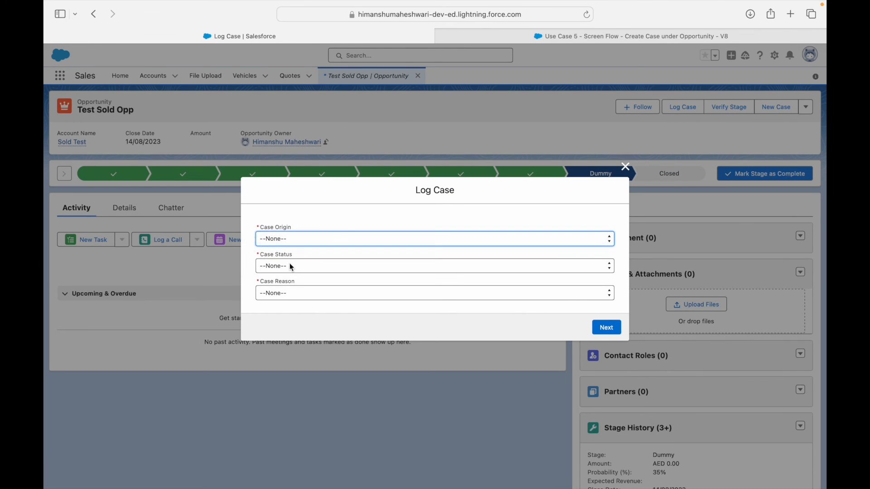
pyautogui.click(290, 266)
pyautogui.click(290, 297)
pyautogui.click(290, 294)
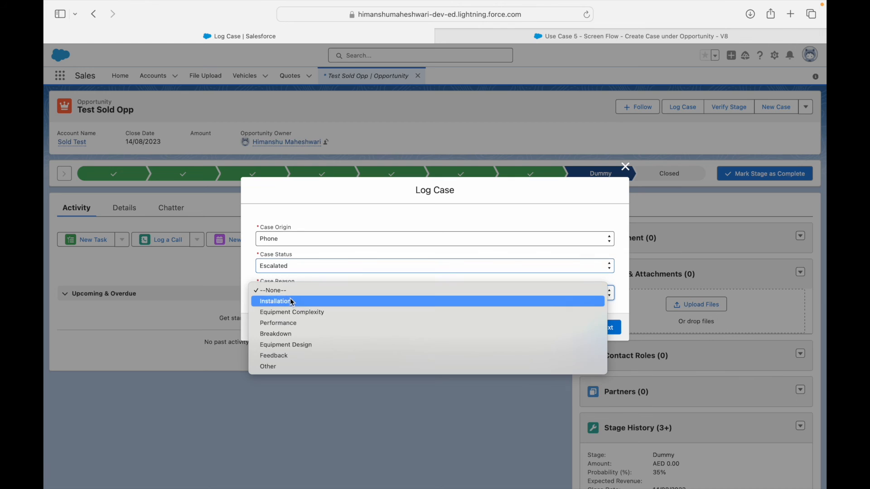
pyautogui.click(290, 323)
pyautogui.click(603, 327)
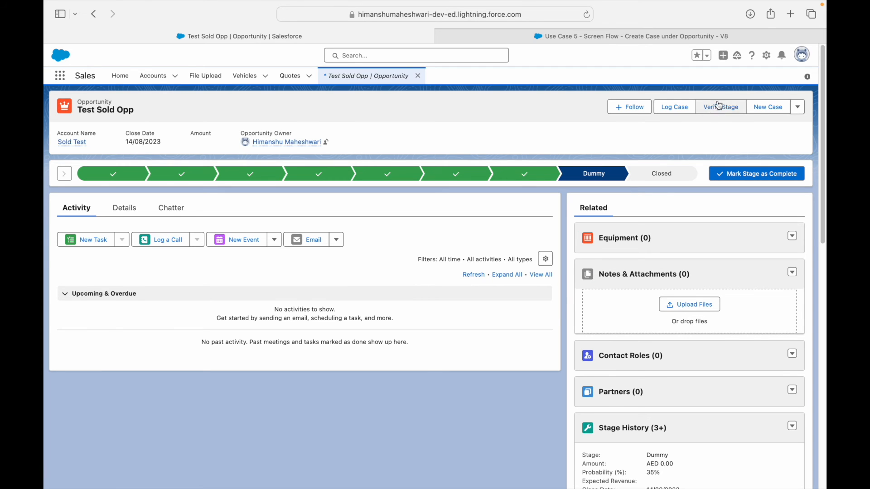
# Step: Glance at the active flow version, switch the org to Salesforce Classic and open Setup
pyautogui.click(766, 36)
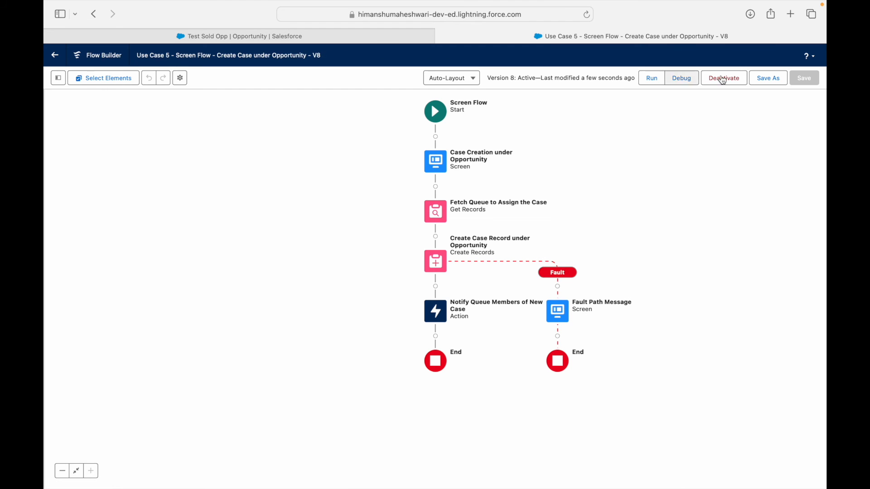
pyautogui.click(308, 39)
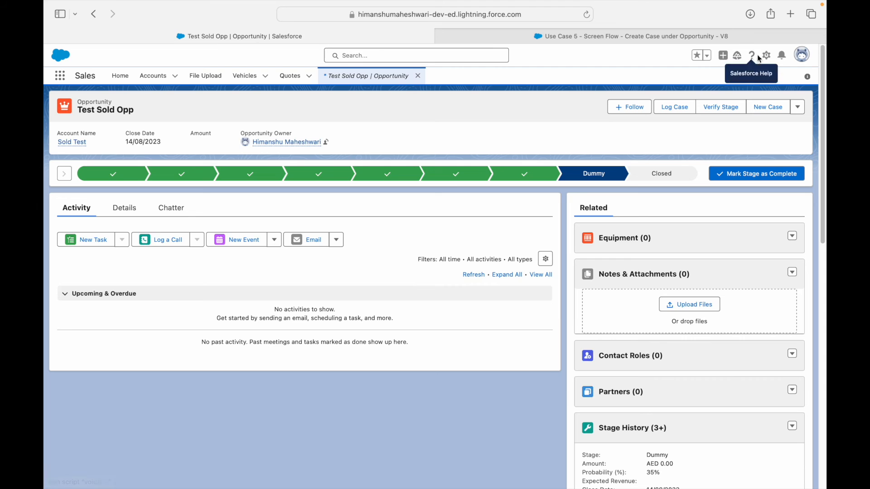
pyautogui.click(801, 55)
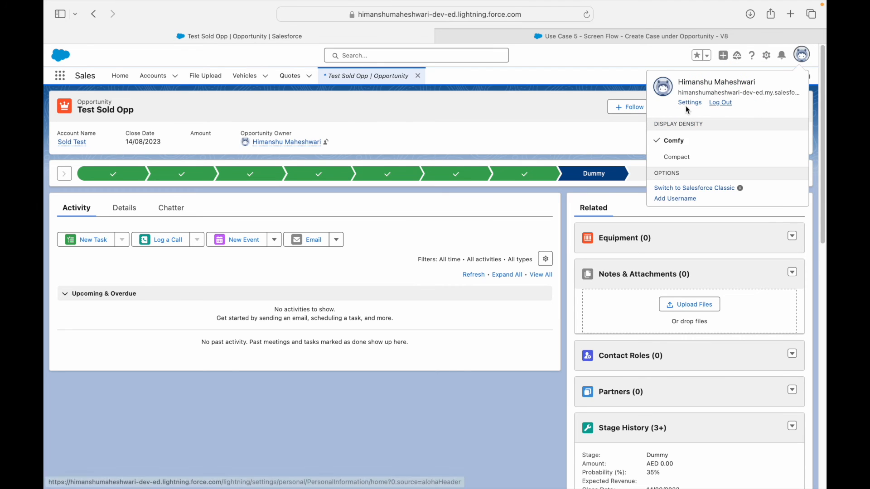
pyautogui.click(689, 188)
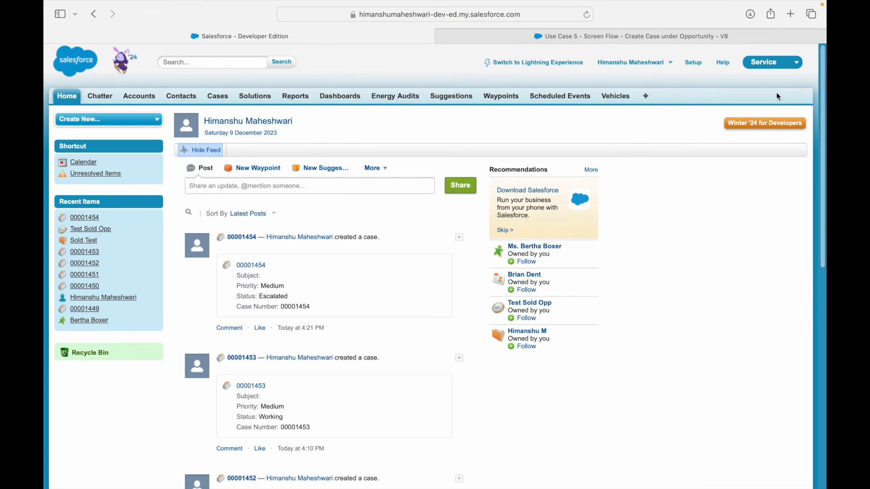
pyautogui.click(693, 63)
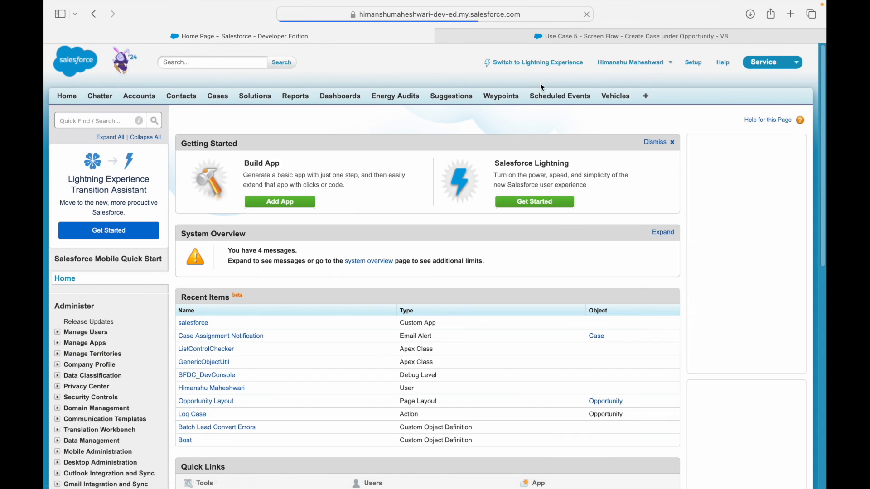
# Step: Open the email Deliverability settings and check the access level options for sending email, keeping All email
pyautogui.click(88, 119)
pyautogui.write('deliverab')
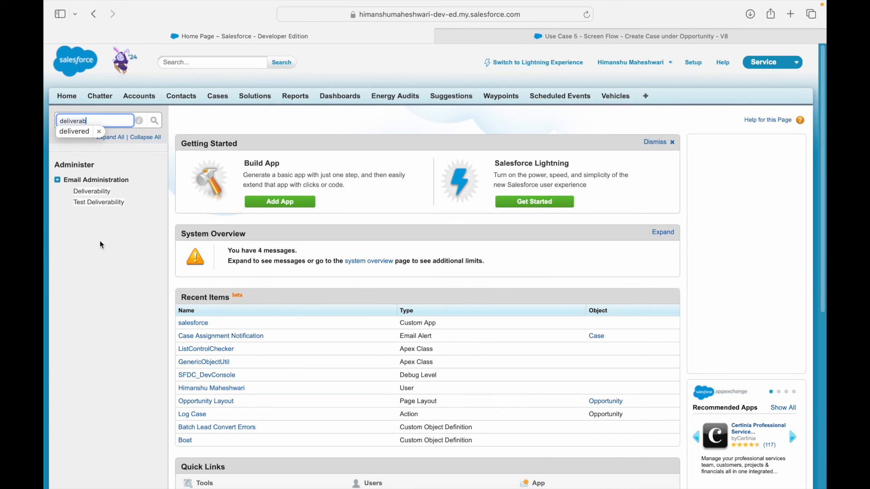
pyautogui.click(99, 261)
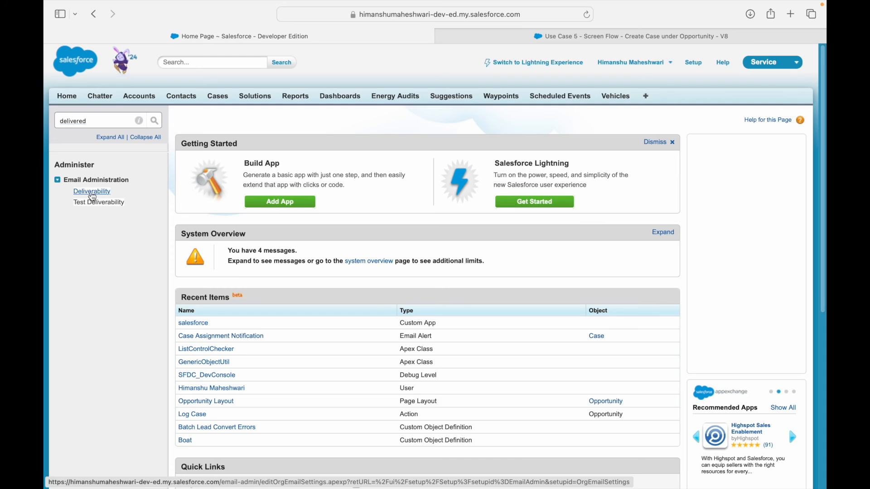
pyautogui.click(94, 194)
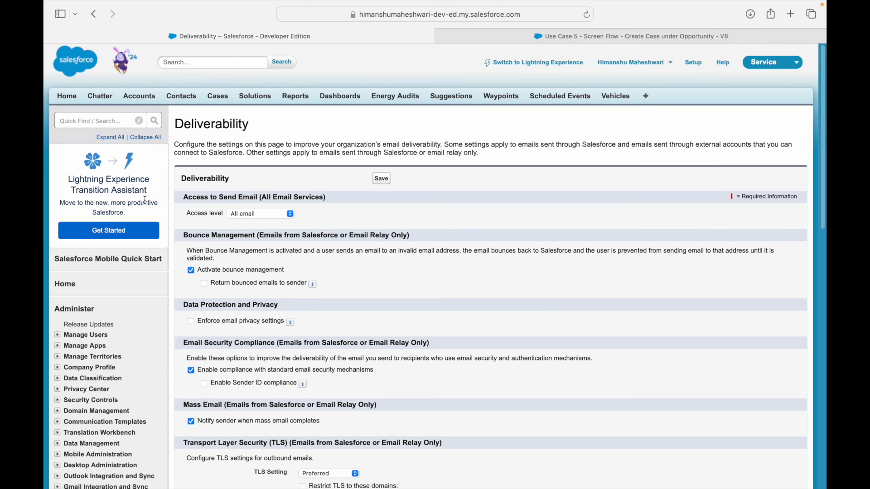
pyautogui.click(252, 214)
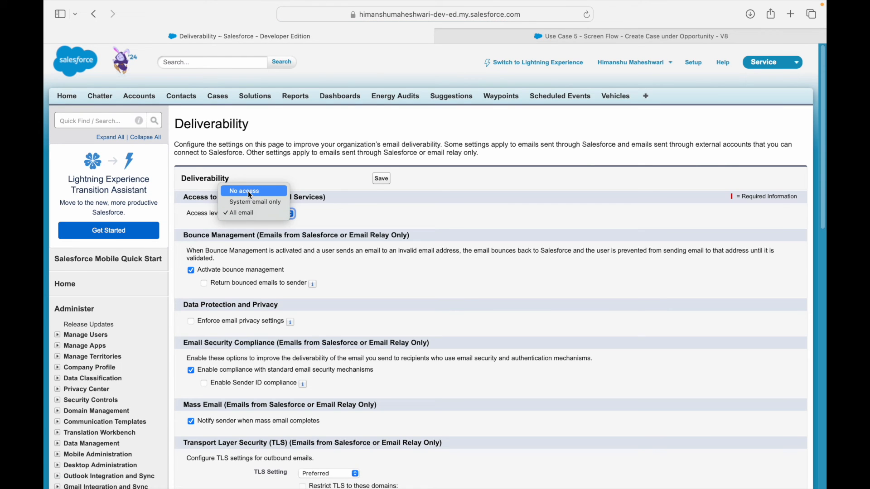
pyautogui.click(243, 215)
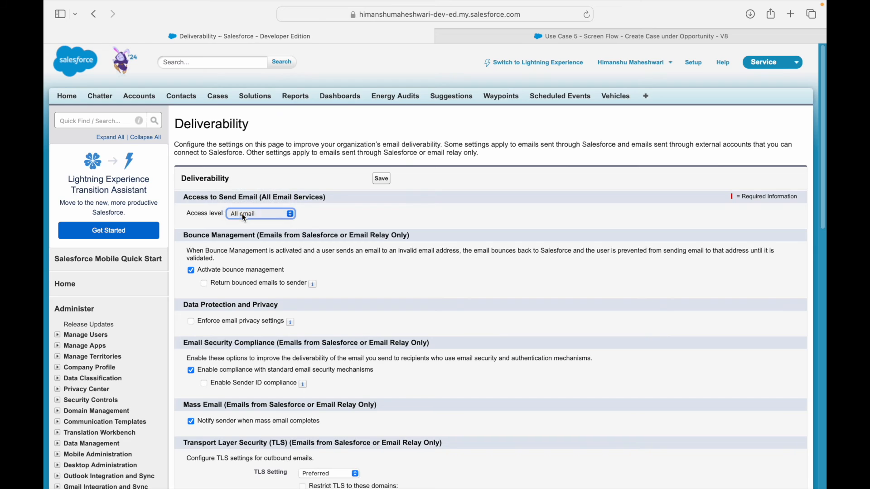
pyautogui.click(280, 213)
pyautogui.click(253, 213)
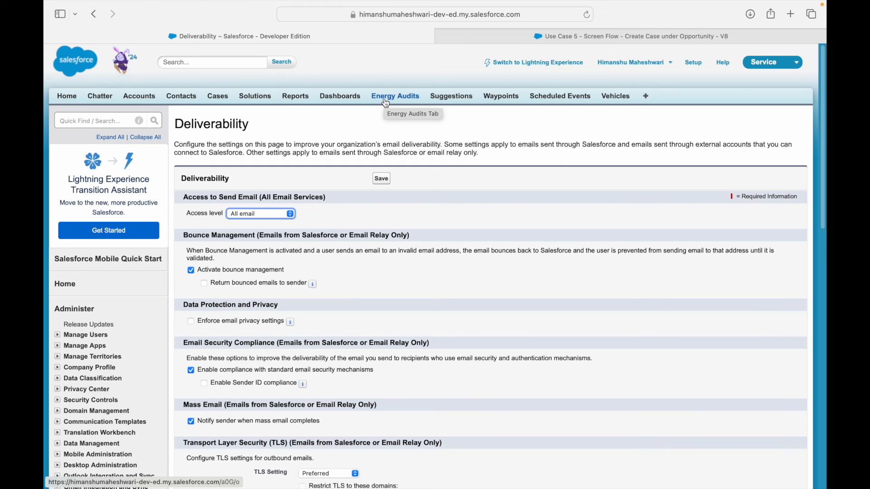
pyautogui.click(322, 150)
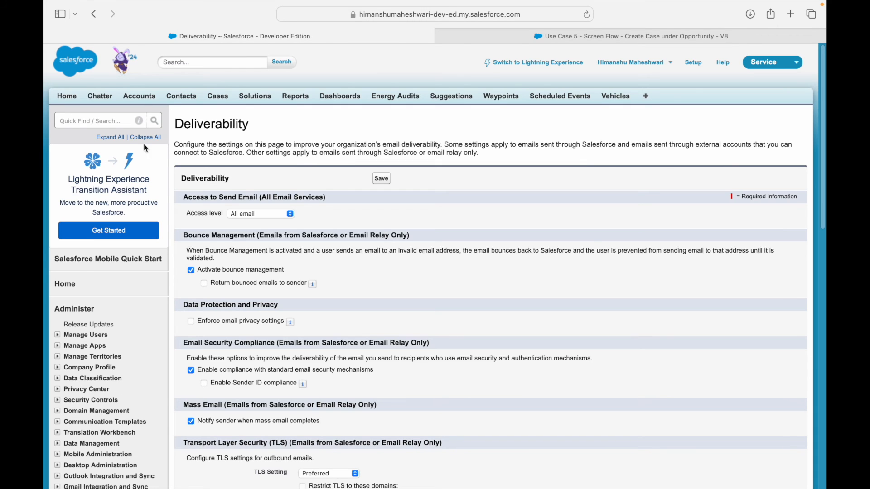
# Step: Find Email Logs in Setup and start a new email log request
pyautogui.click(105, 122)
pyautogui.write('email')
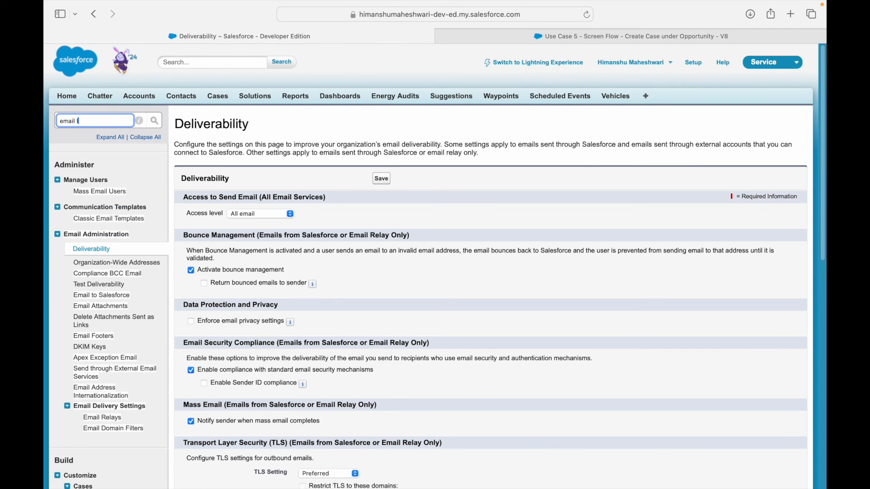
pyautogui.write(' log')
pyautogui.click(103, 193)
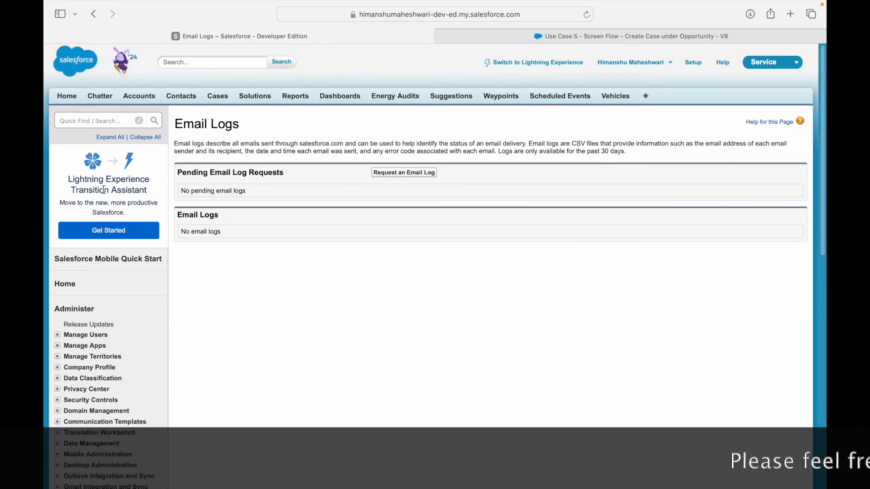
pyautogui.click(390, 177)
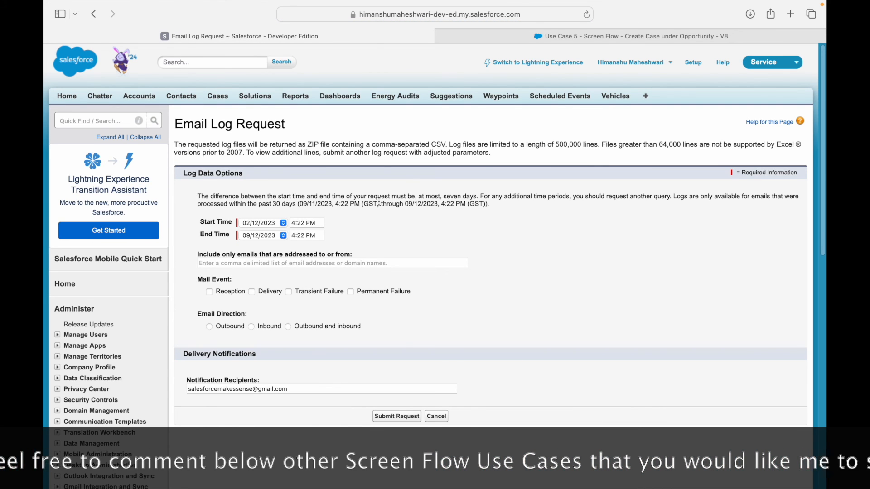
# Step: Set the email log request's start time to 08/12/2023 9:22 PM and highlight the notification recipient's address
pyautogui.click(270, 222)
pyautogui.click(261, 222)
pyautogui.moveTo(735, 5)
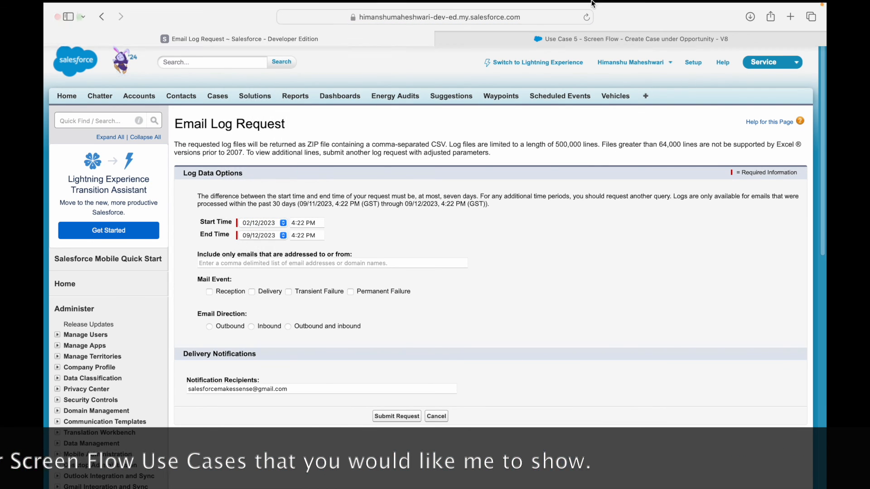
pyautogui.click(253, 224)
pyautogui.click(256, 287)
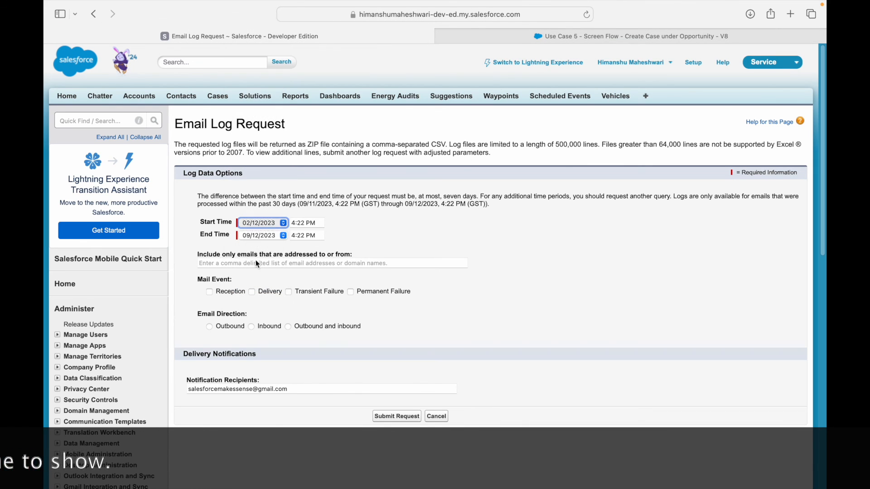
pyautogui.click(301, 223)
pyautogui.press('BackSpace')
pyautogui.write('9')
pyautogui.click(383, 217)
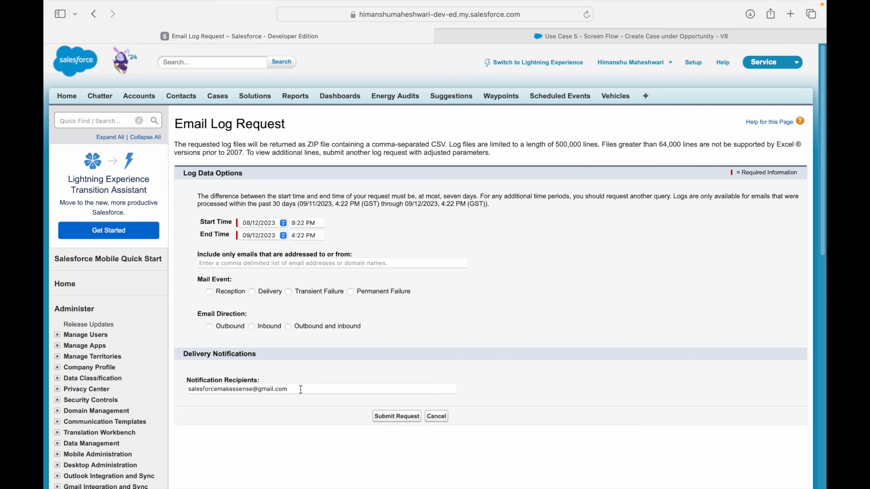
pyautogui.moveTo(301, 389); pyautogui.dragTo(179, 390)
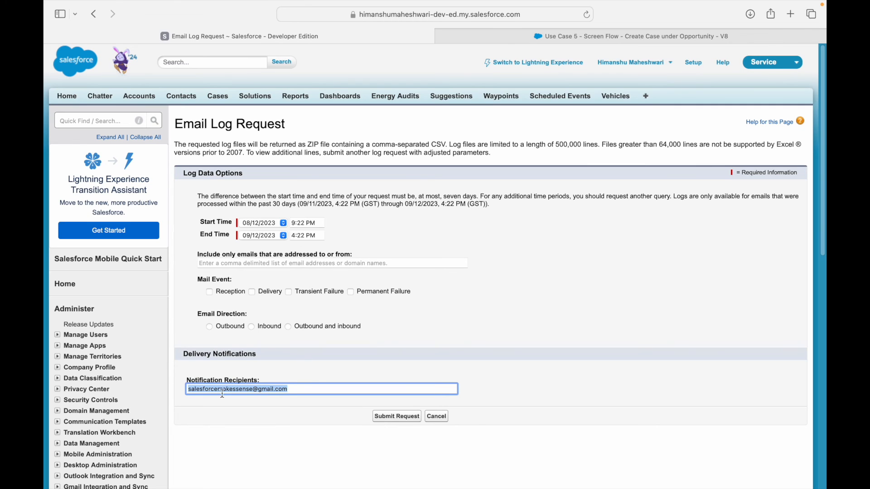
# Step: Submit the email log request for outbound emails and refresh the Email Logs page
pyautogui.click(323, 404)
pyautogui.click(383, 417)
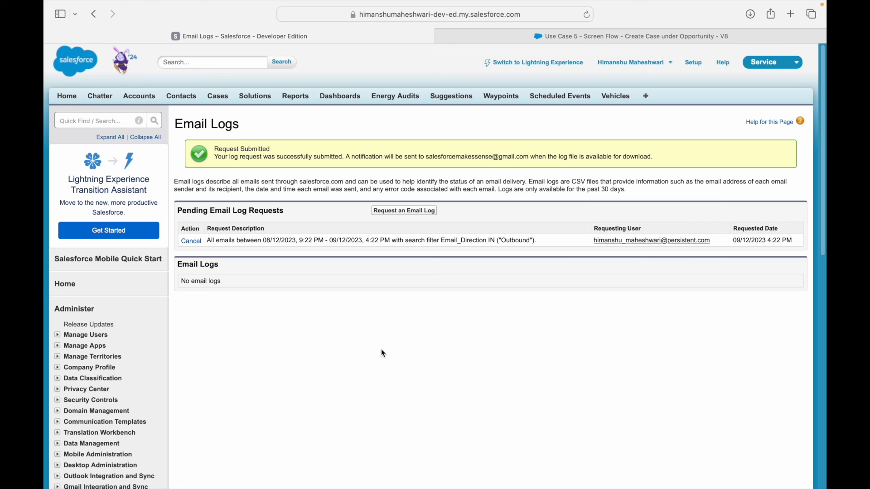
pyautogui.press('super+r')
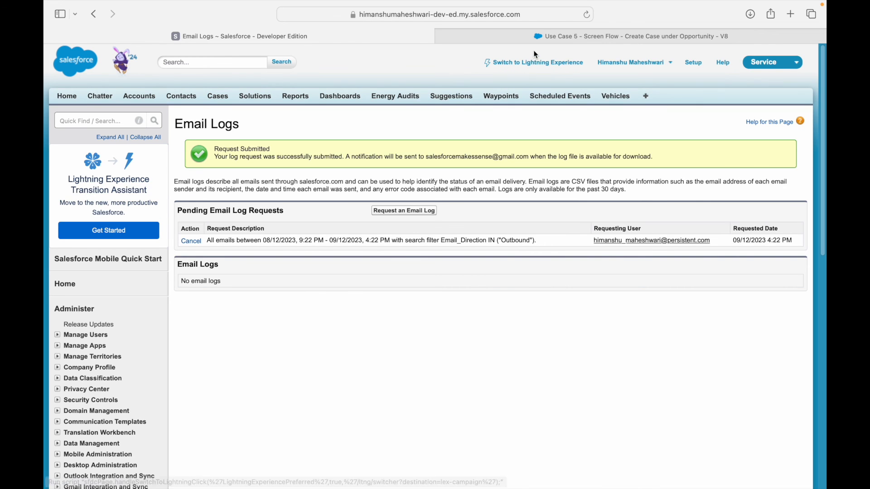
# Step: Open Gmail in a new browser tab and open the Approval message from the Spam folder
pyautogui.press('super+t')
pyautogui.write('https://mail.google.com/mail/u/0/#inbox')
pyautogui.press('Return')
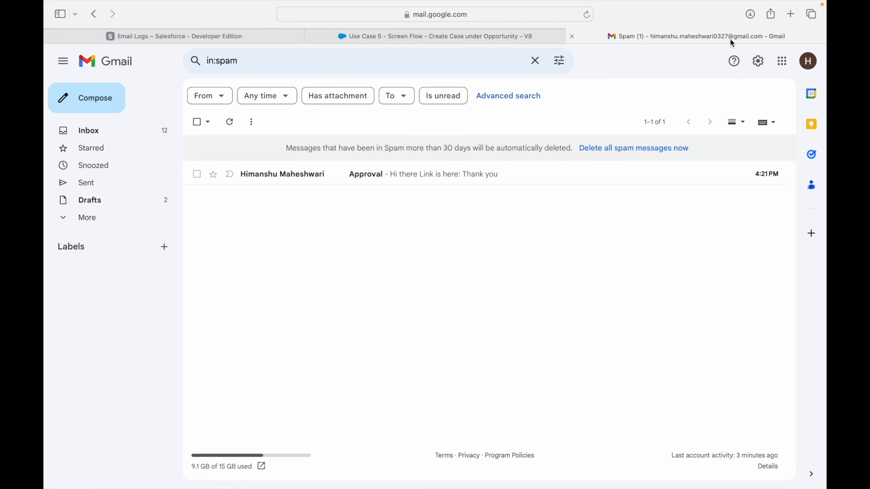
pyautogui.click(315, 176)
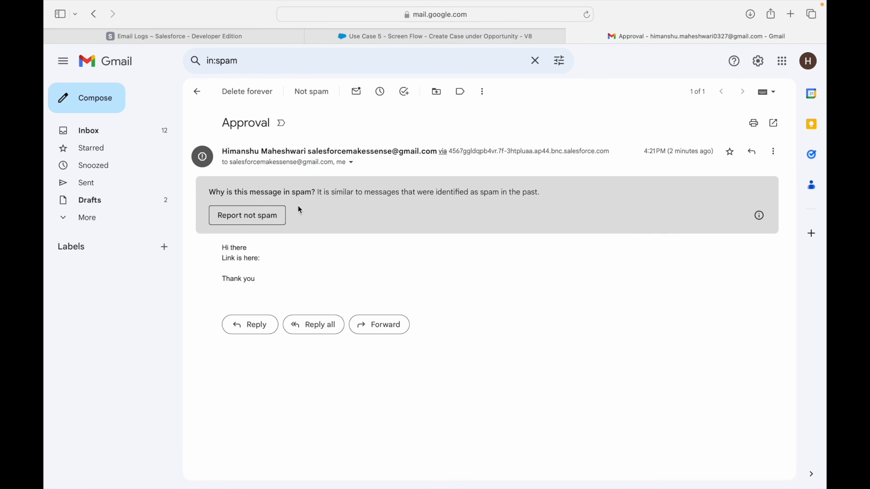
# Step: Examine the Approval email's body text, its recipients and the Salesforce sending domain beside the sender's name
pyautogui.doubleClick(245, 247)
pyautogui.moveTo(253, 246); pyautogui.dragTo(261, 266)
pyautogui.click(303, 270)
pyautogui.moveTo(270, 161); pyautogui.dragTo(307, 160)
pyautogui.click(613, 153)
pyautogui.moveTo(612, 153); pyautogui.dragTo(449, 150)
pyautogui.click(295, 287)
pyautogui.doubleClick(238, 249)
pyautogui.moveTo(245, 278); pyautogui.dragTo(258, 277)
# Step: Return to the Use Case 5 screen flow and check its requirements on the Use Case 5 slide in Keynote
pyautogui.click(441, 37)
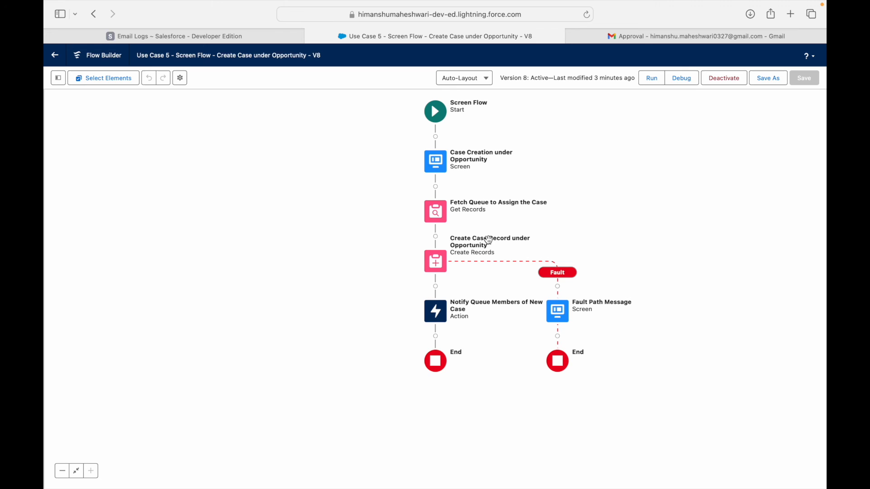
pyautogui.press('super+Tab')
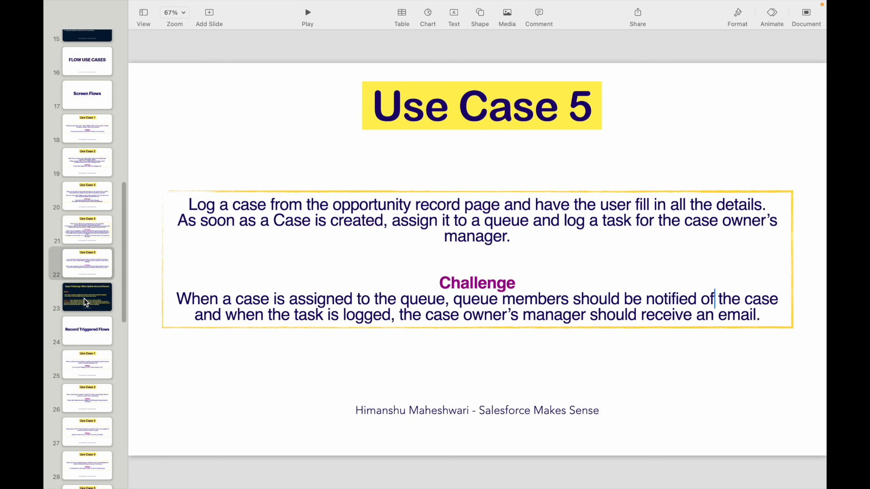
pyautogui.hotkey('ctrl', 'Left')
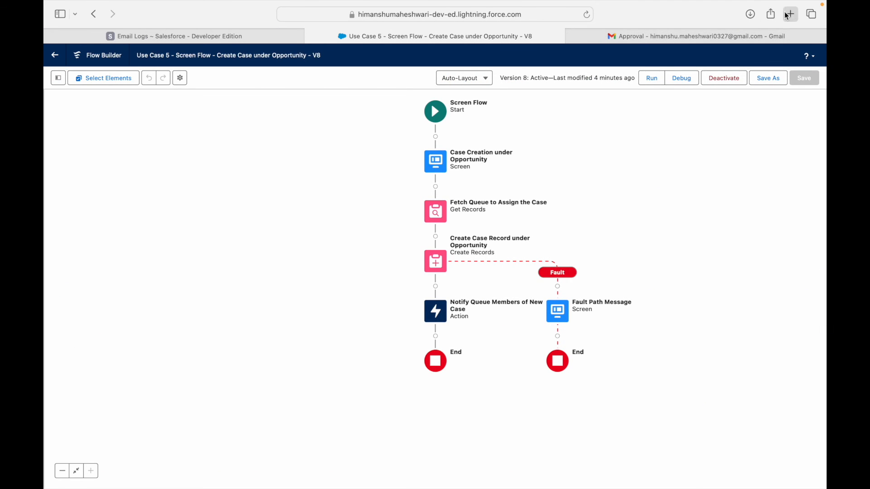
# Step: Open YouTube in a new browser tab and show the Community page of the Salesforce Makes Sense channel
pyautogui.click(791, 14)
pyautogui.write('y')
pyautogui.press('Return')
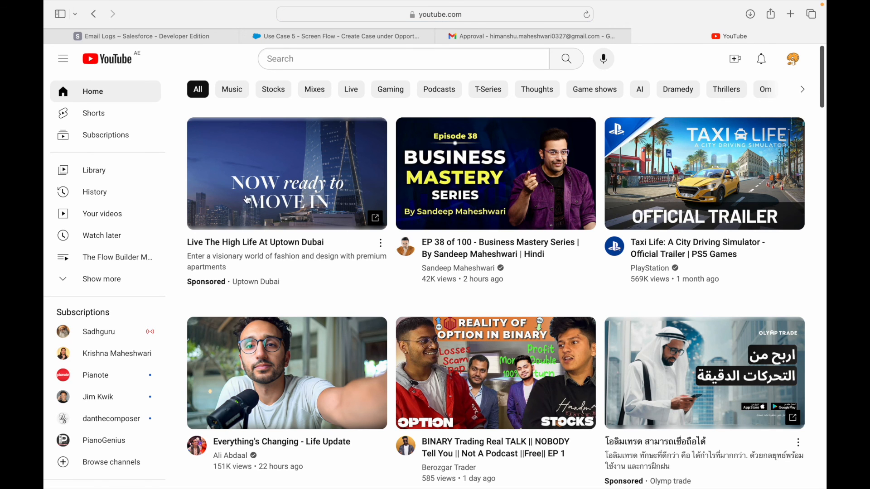
pyautogui.click(793, 64)
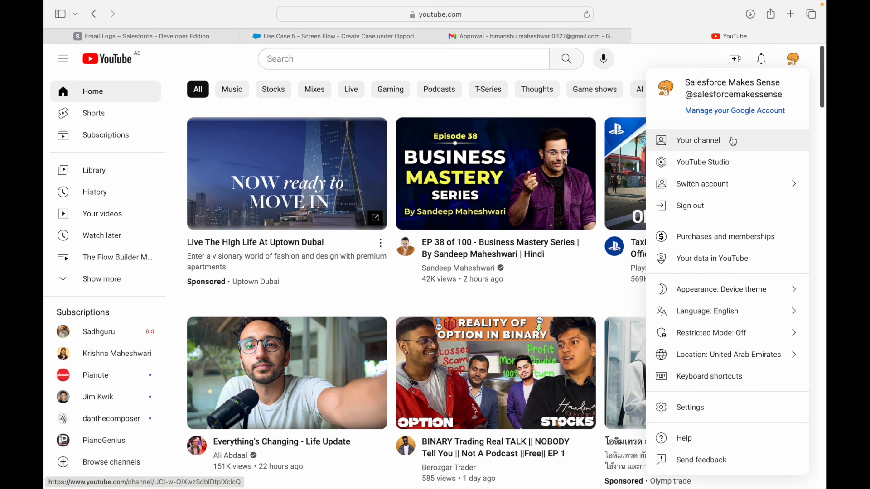
pyautogui.click(713, 141)
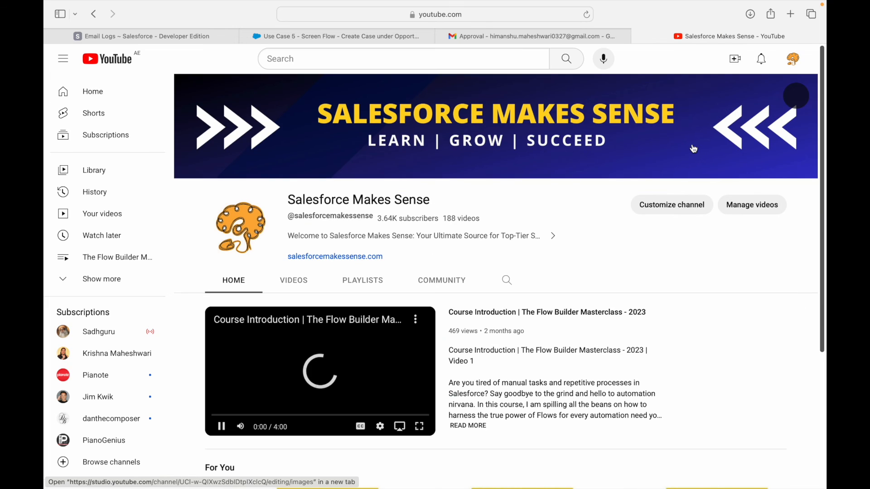
pyautogui.click(433, 283)
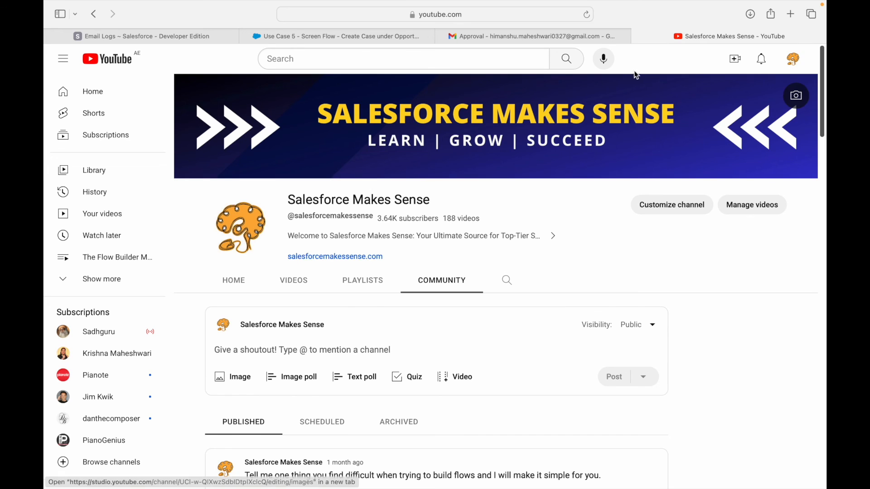
pyautogui.moveTo(576, 40)
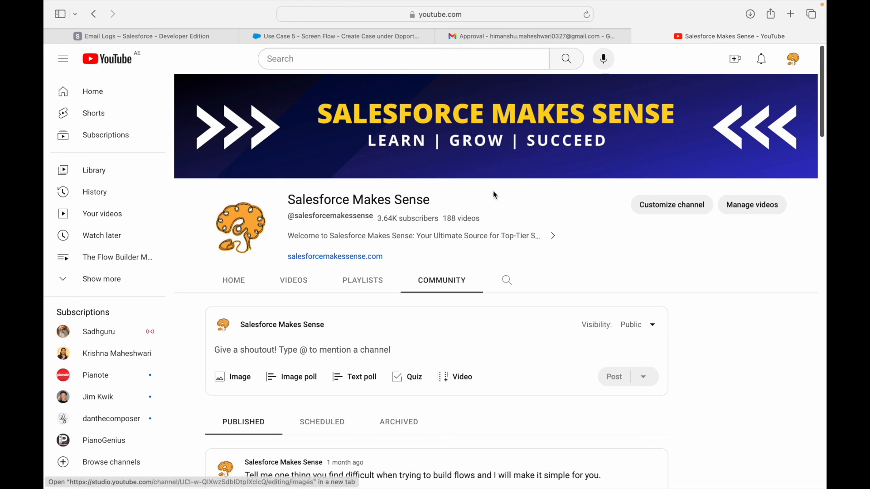
pyautogui.press('super+Tab')
pyautogui.press('super+Tab')
pyautogui.press('super+Tab')
pyautogui.press('super+shift+Tab')
pyautogui.press('super+Tab')
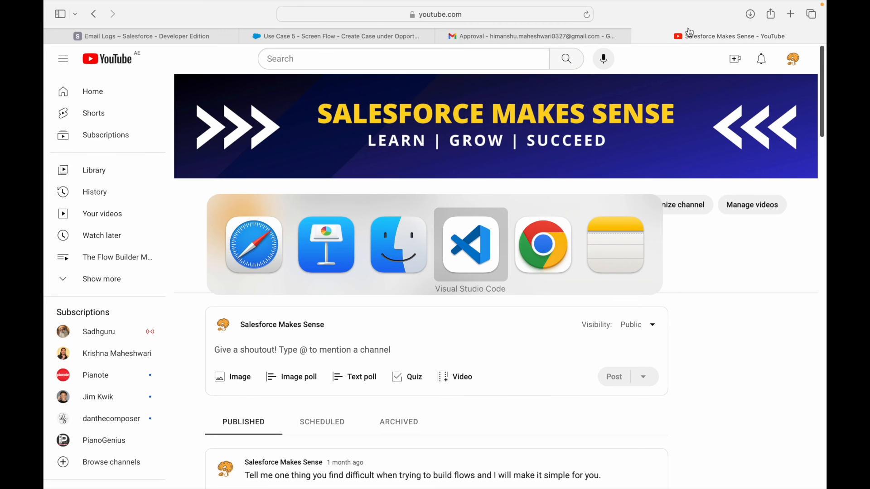
pyautogui.press('super+Tab')
pyautogui.press('super+Tab')
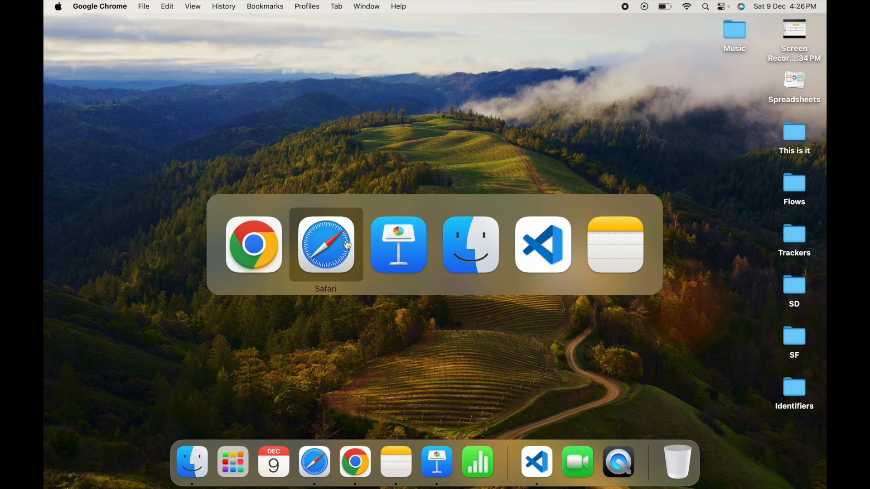
pyautogui.click(319, 255)
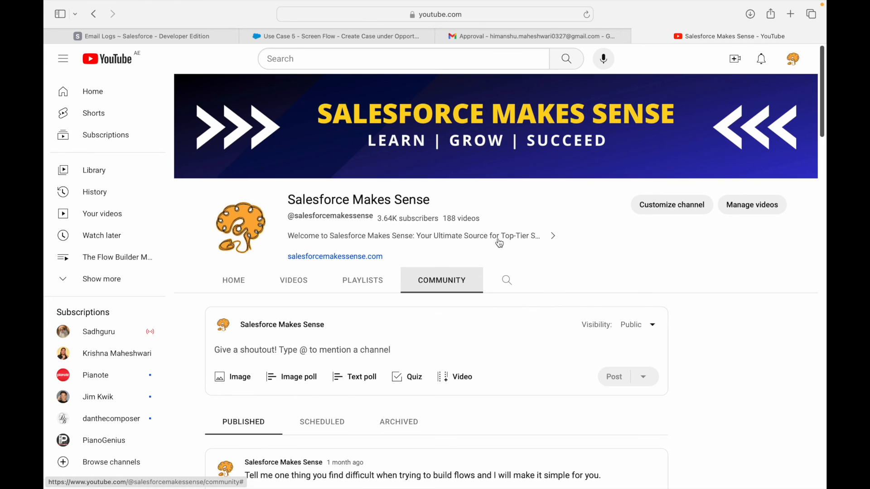
# Step: Switch to the Keynote presentation and review the screen flow slides from Use Case 1 through Use Case 5
pyautogui.press('super+Tab')
pyautogui.click(402, 258)
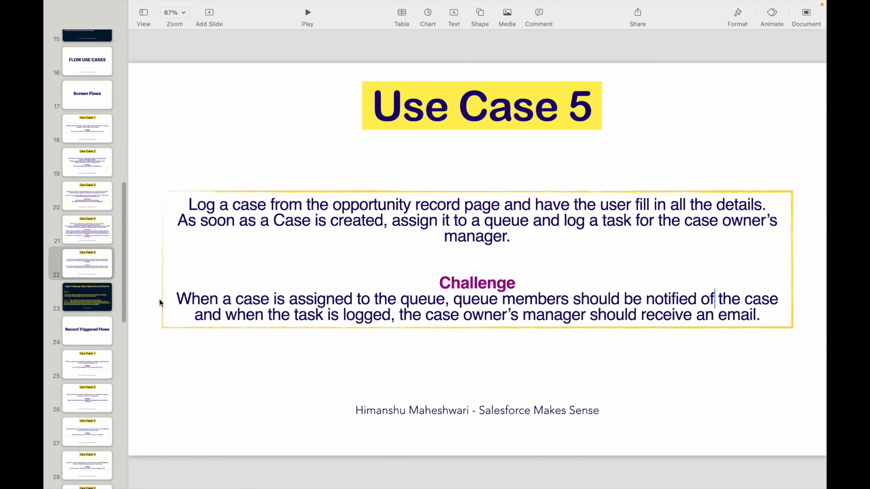
pyautogui.click(81, 132)
pyautogui.click(87, 162)
pyautogui.click(84, 200)
pyautogui.click(86, 226)
pyautogui.click(84, 259)
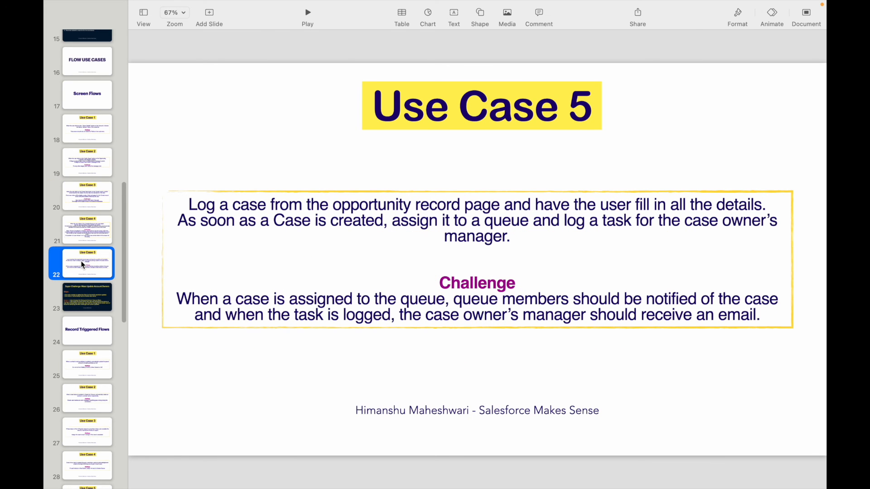